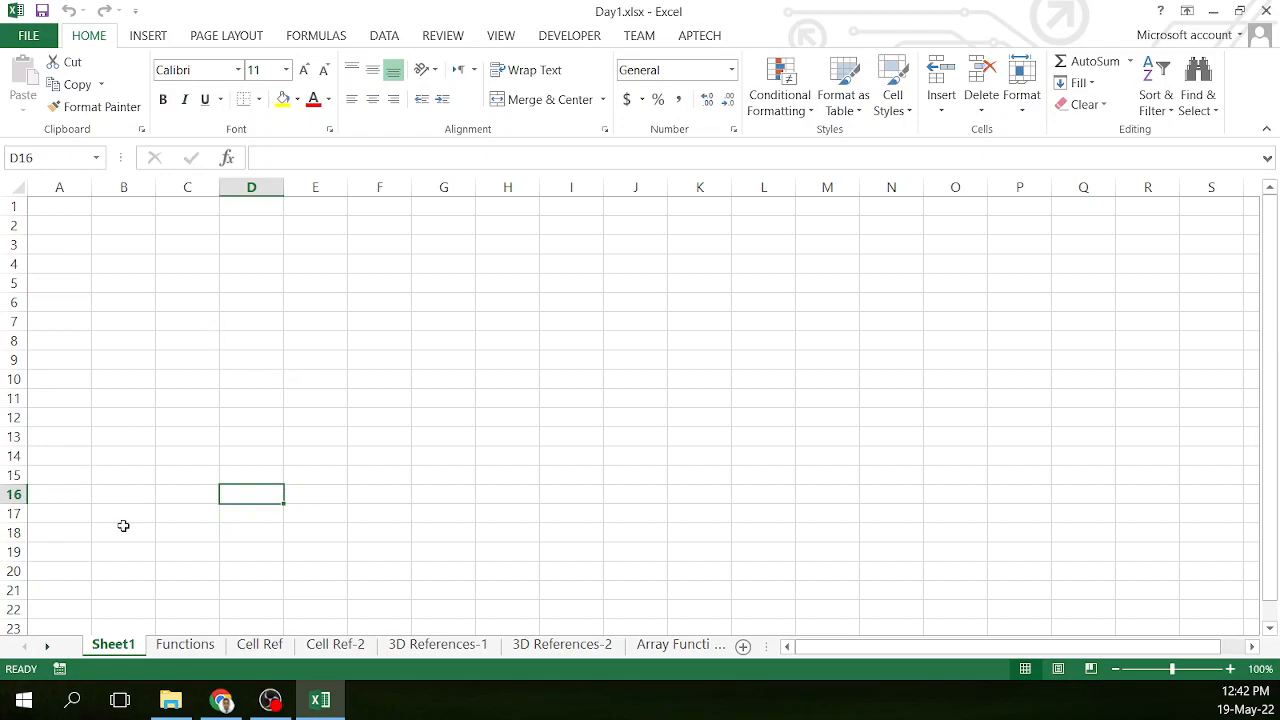
Step: Enter the headings "Sl. NO.", "Name" and "Date of Birth" in cells B2 to D2 of Sheet1
click(124, 227)
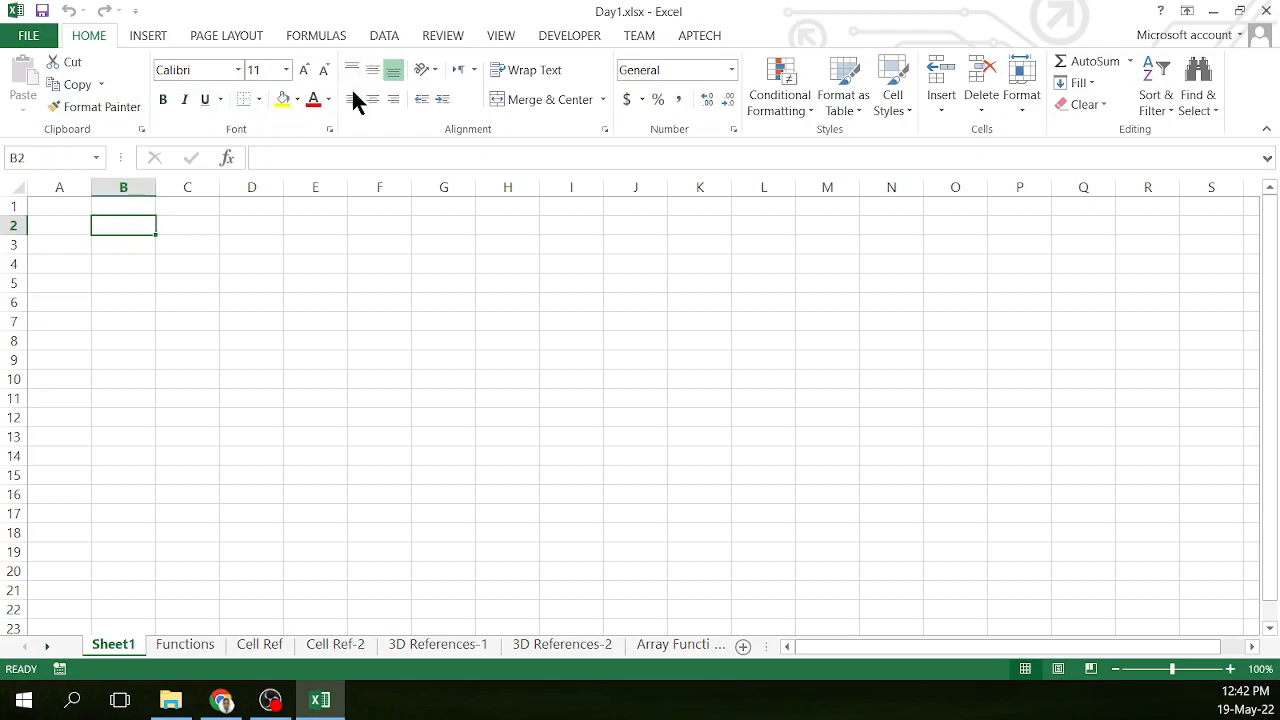
click(175, 280)
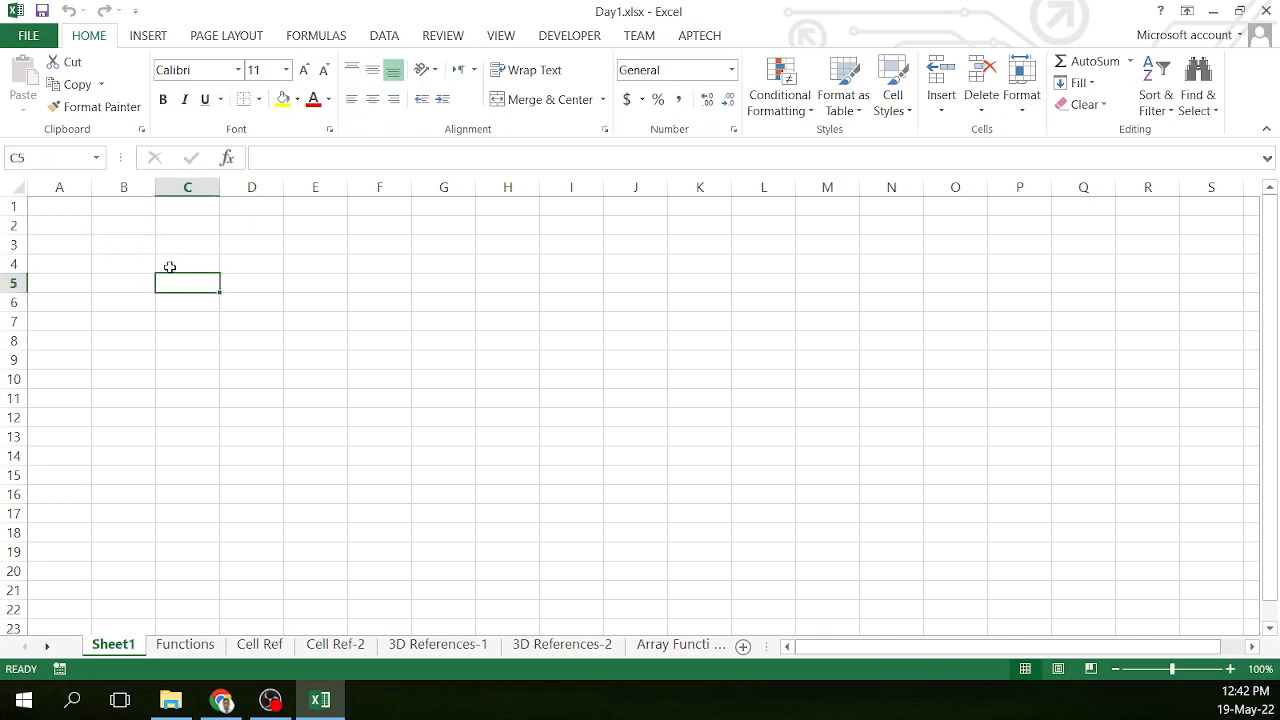
click(130, 226)
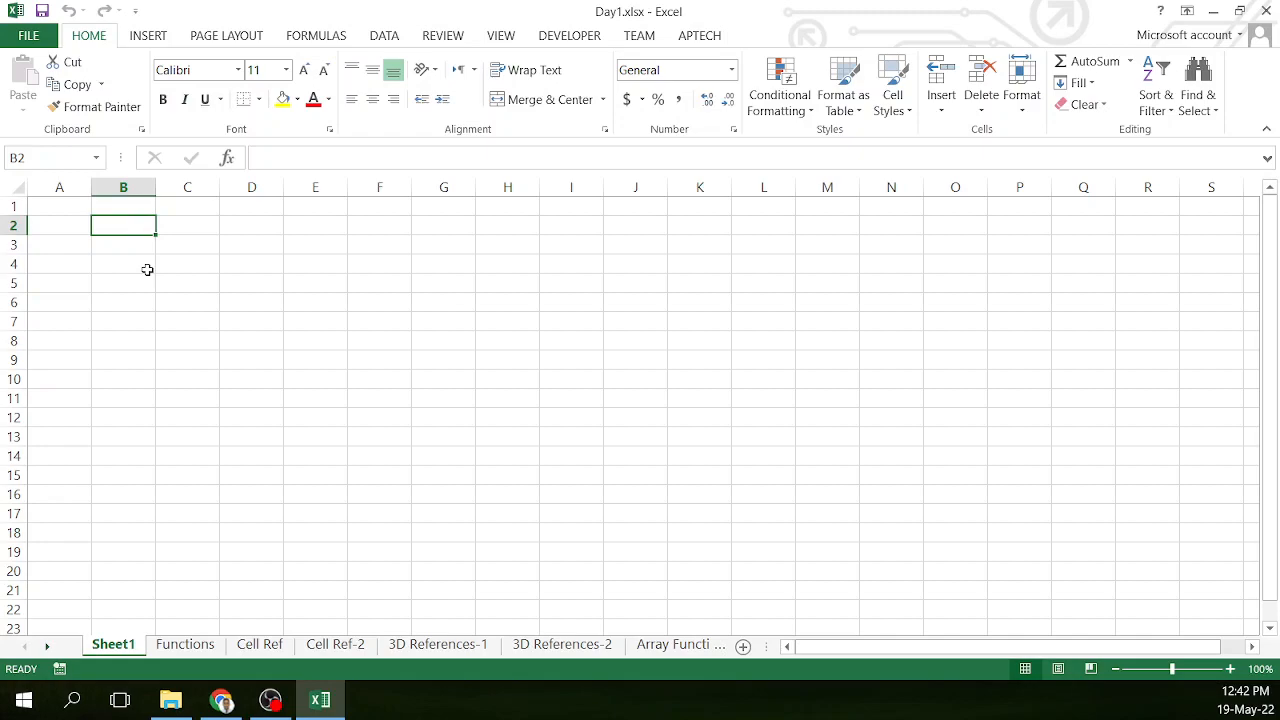
text(Sl)
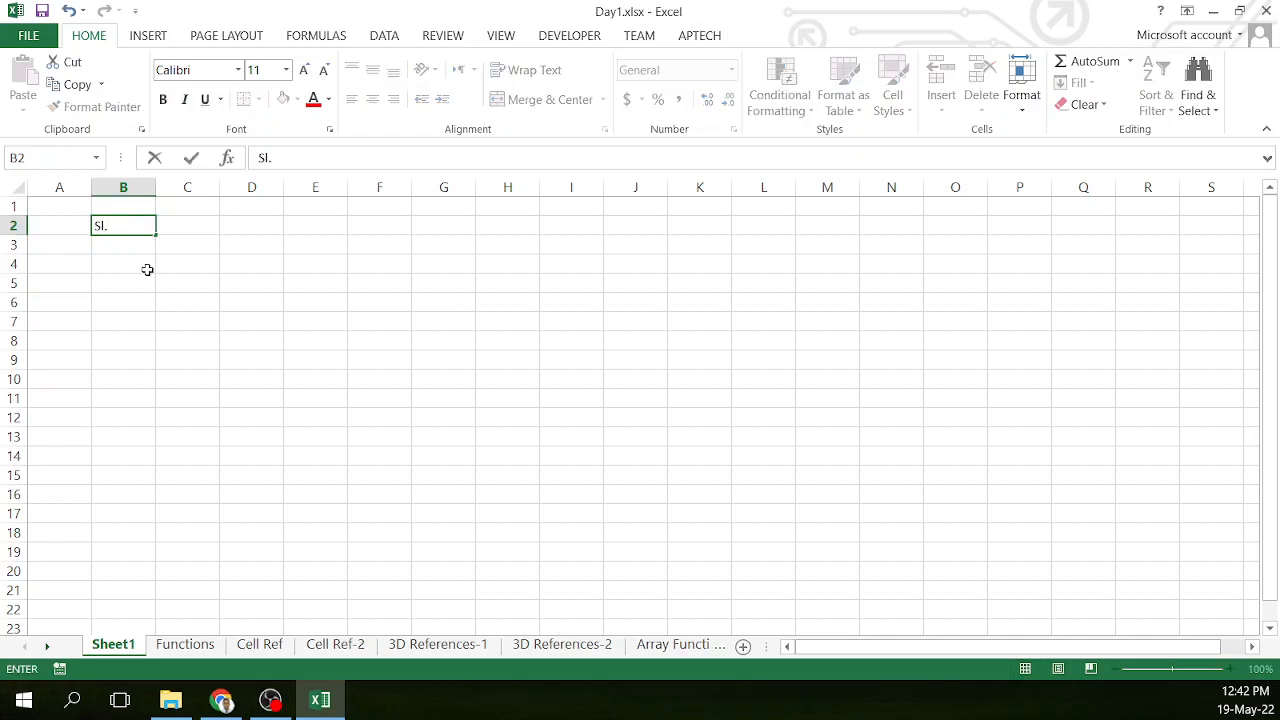
text(. NO.)
key(Tab)
text(Name)
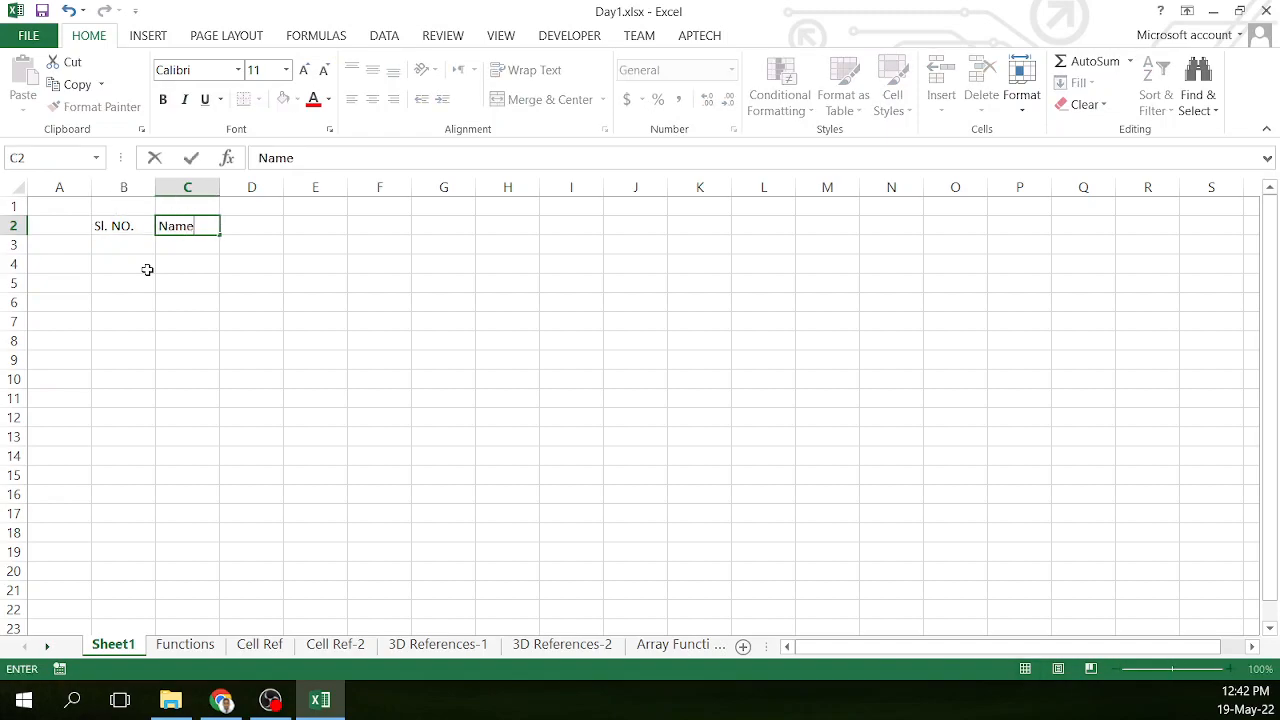
key(Tab)
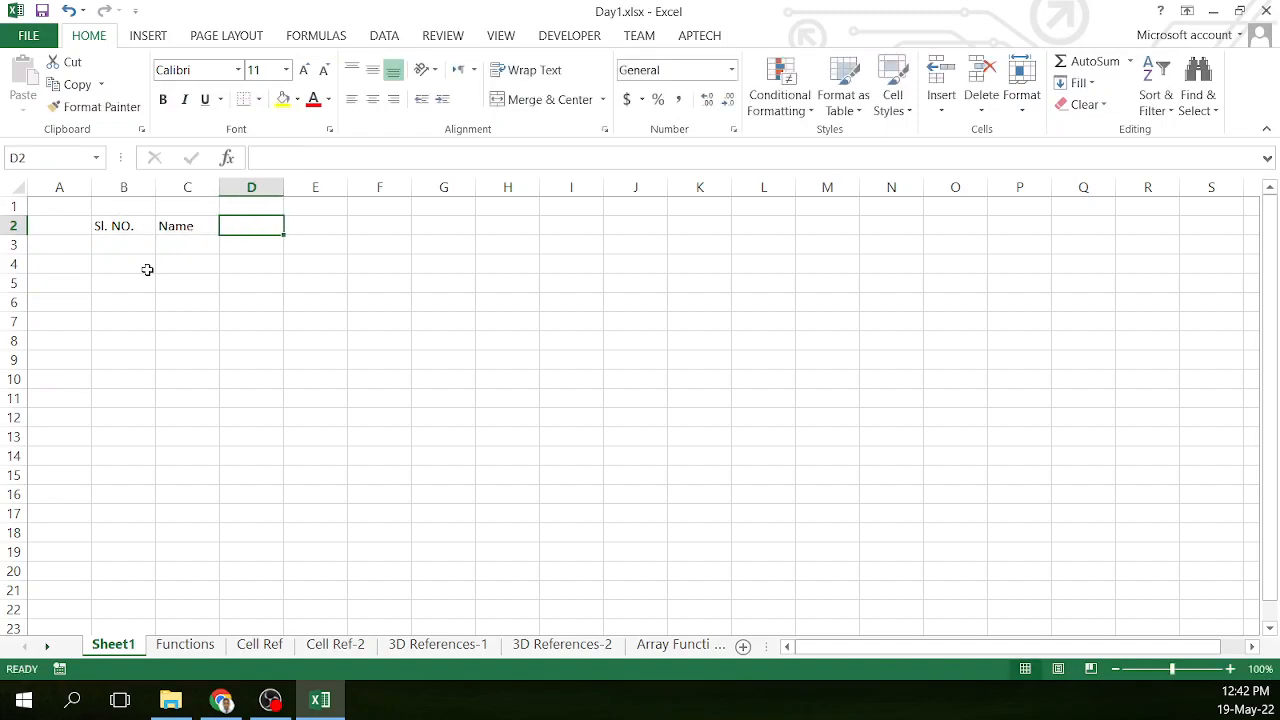
text(Date of Birth)
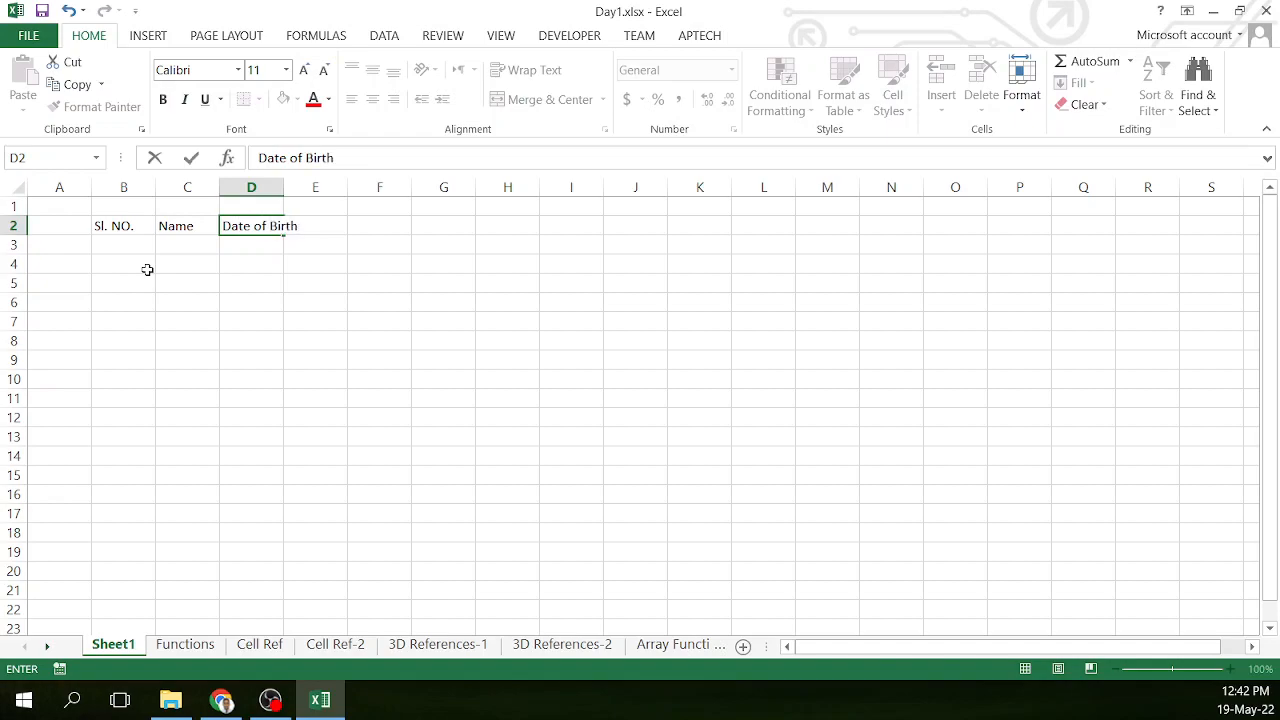
click(147, 250)
click(267, 226)
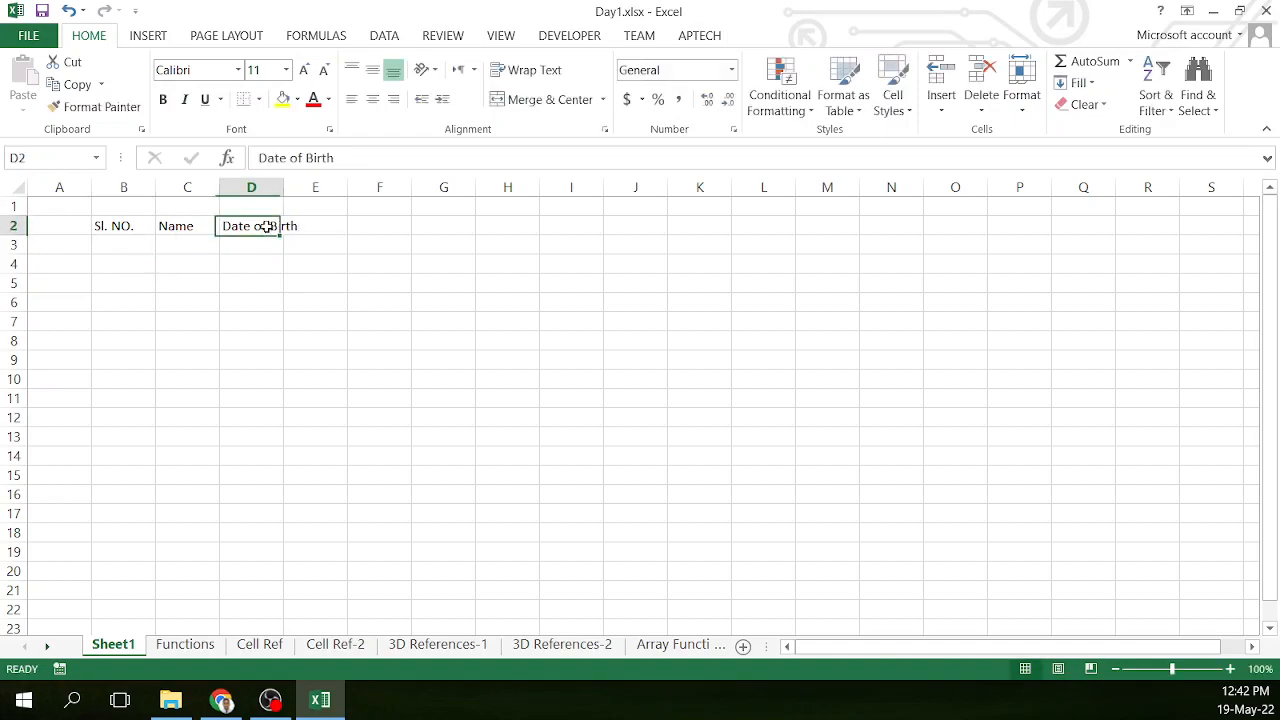
key(Right)
key(Right)
key(Right)
key(Right)
key(Right)
key(Left)
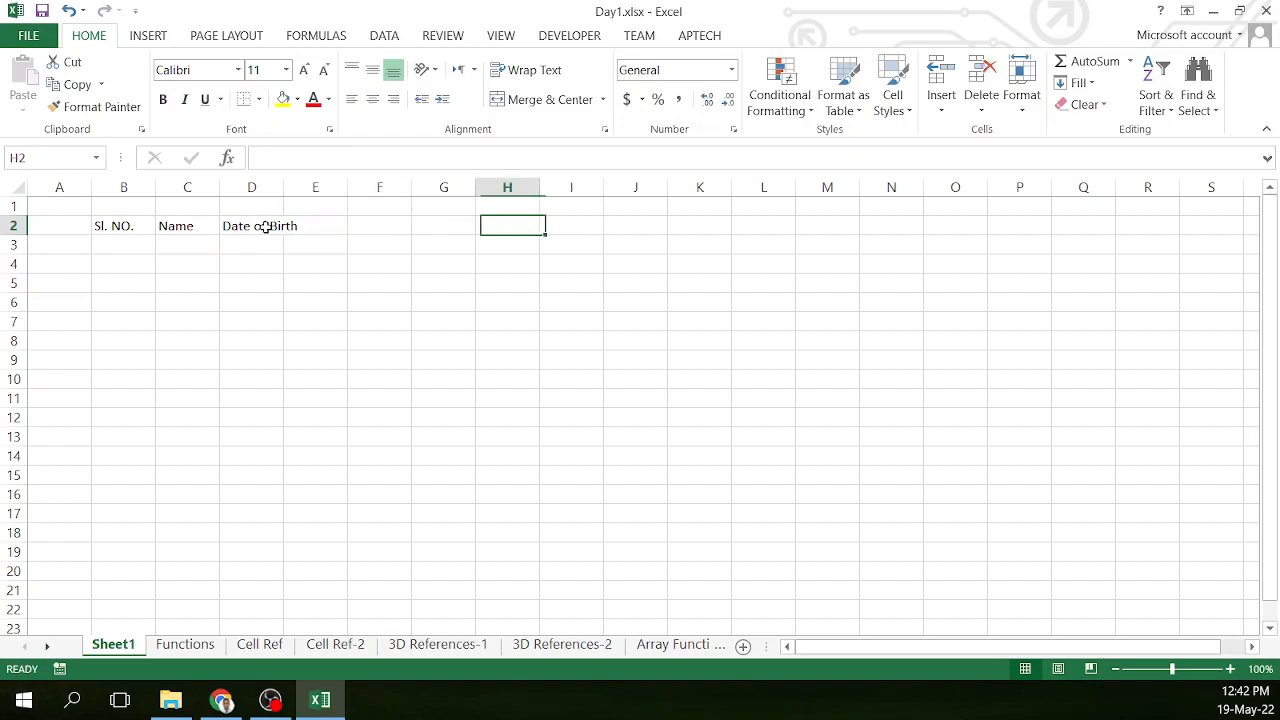
key(Left)
key(Left)
key(Left)
key(Left)
key(Down)
key(Down)
key(Down)
key(Down)
key(Down)
key(Down)
key(Up)
key(Up)
key(Up)
key(Up)
key(Up)
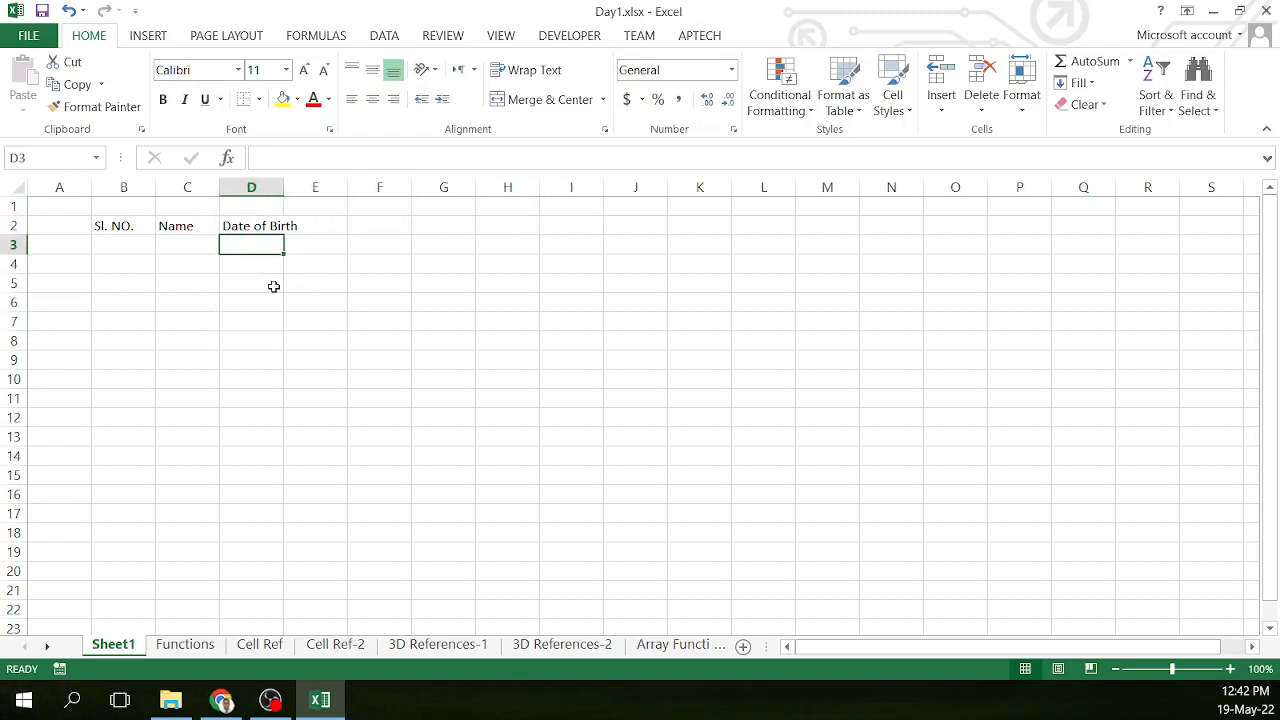
ctrl+scroll(274, 287, up, 3)
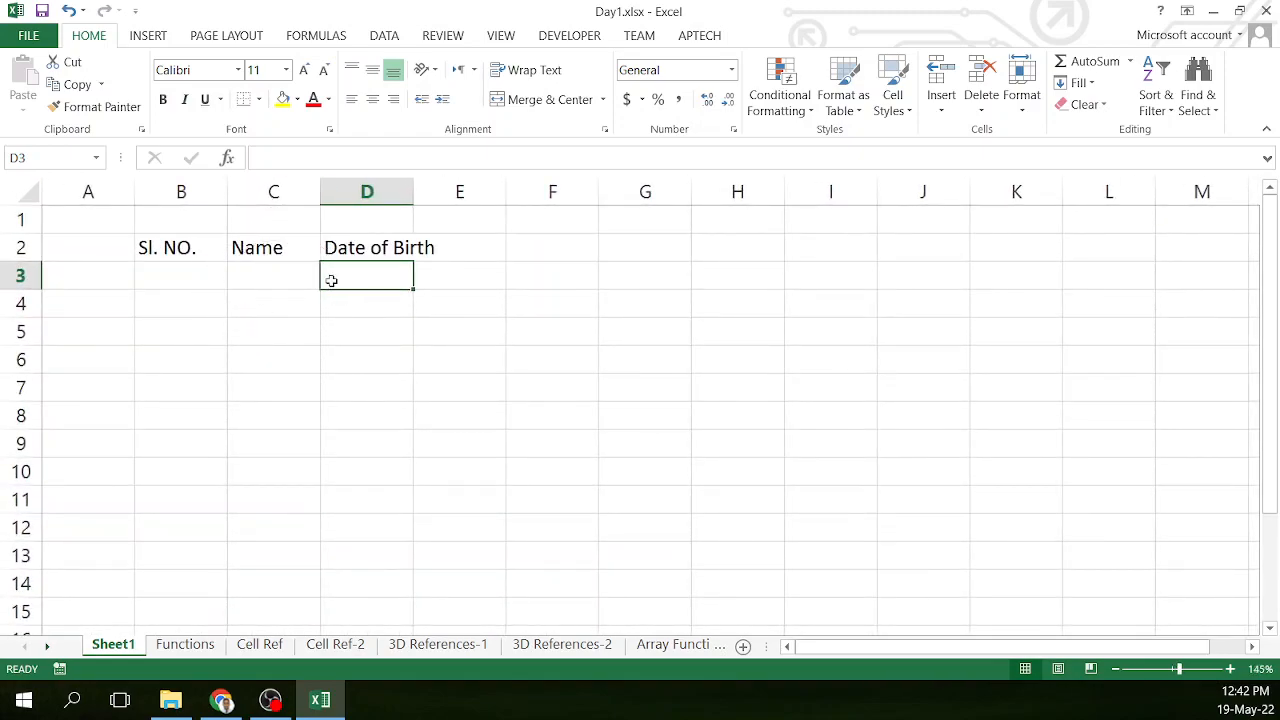
ctrl+scroll(333, 272, up, 1)
click(400, 256)
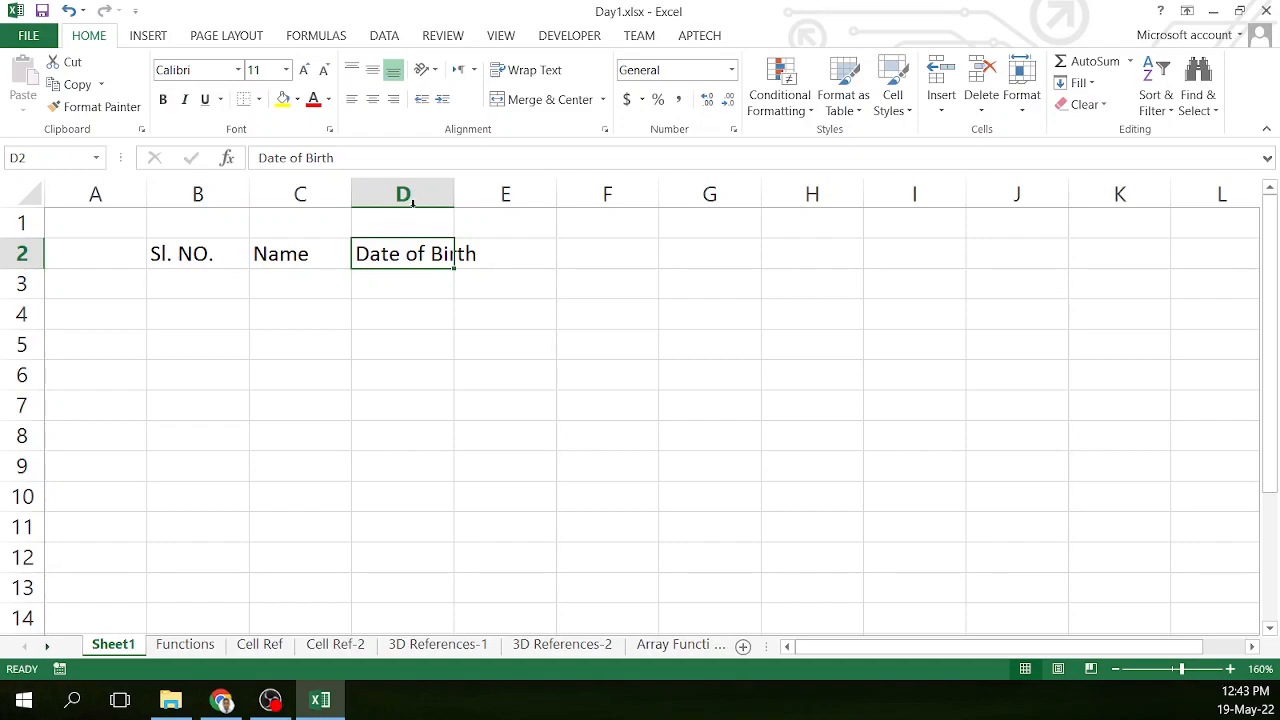
click(95, 191)
click(175, 191)
click(295, 191)
click(405, 191)
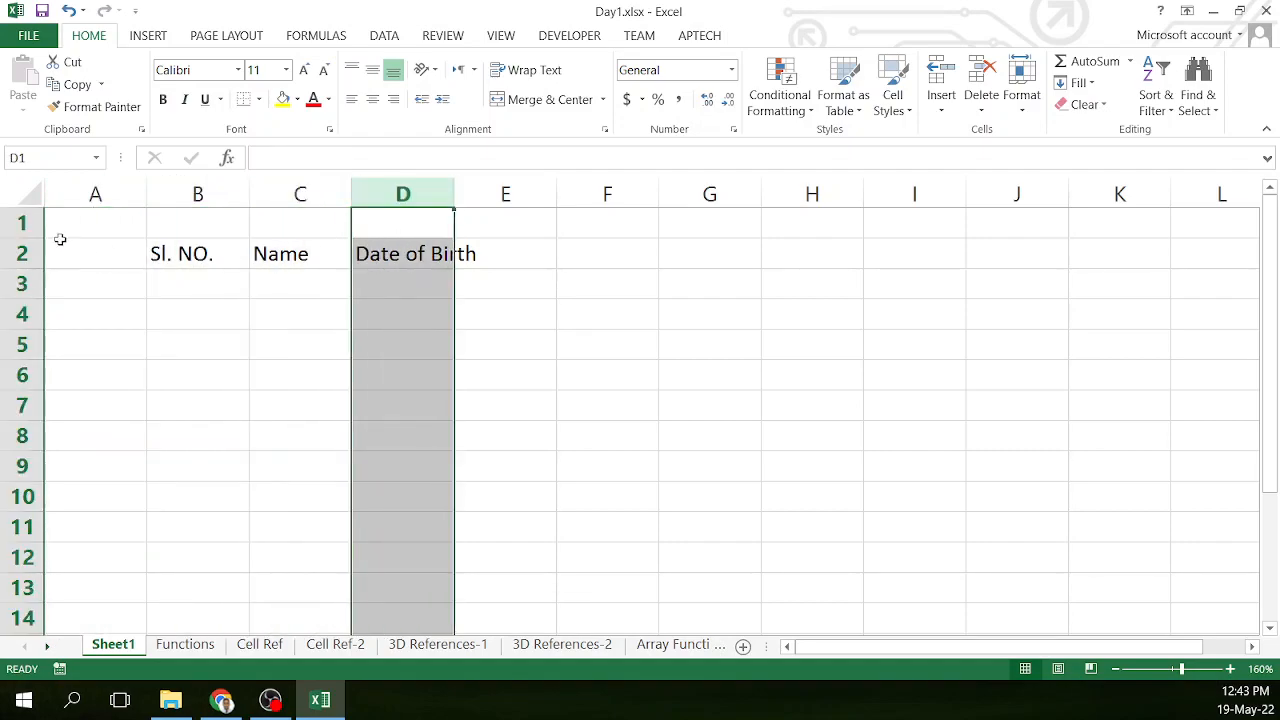
click(21, 223)
click(20, 253)
click(20, 283)
click(20, 314)
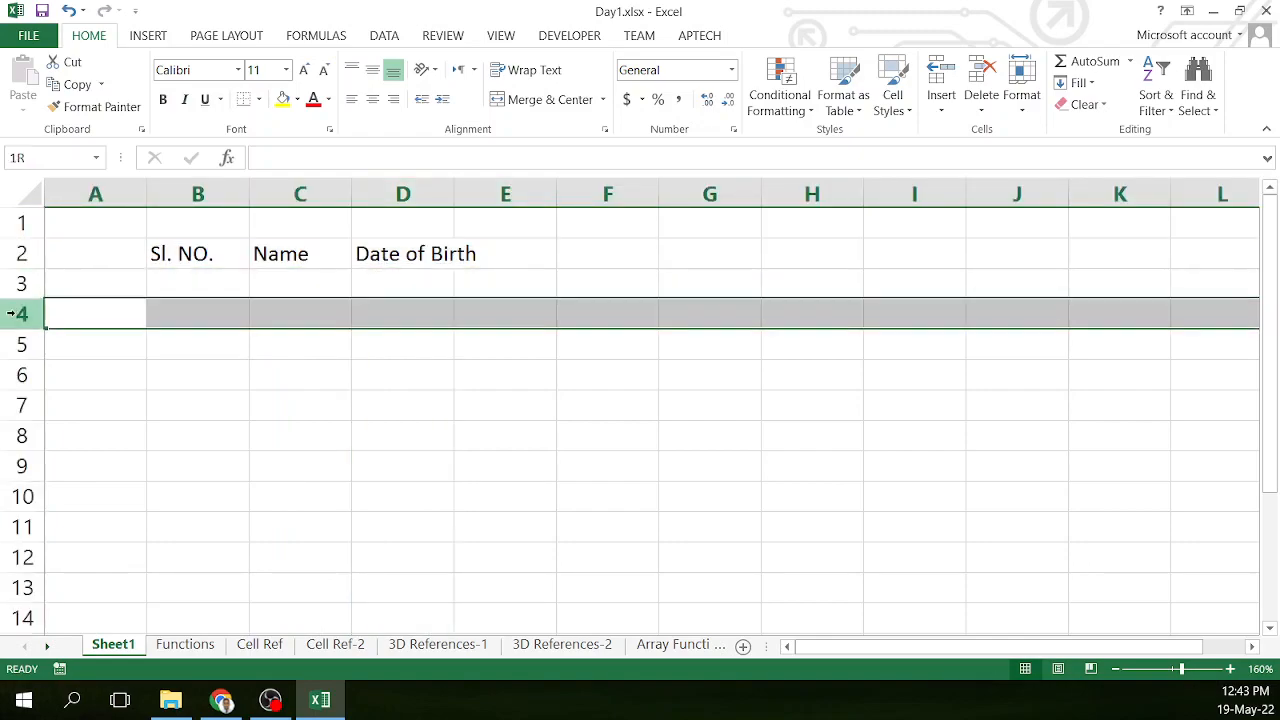
click(70, 318)
click(238, 320)
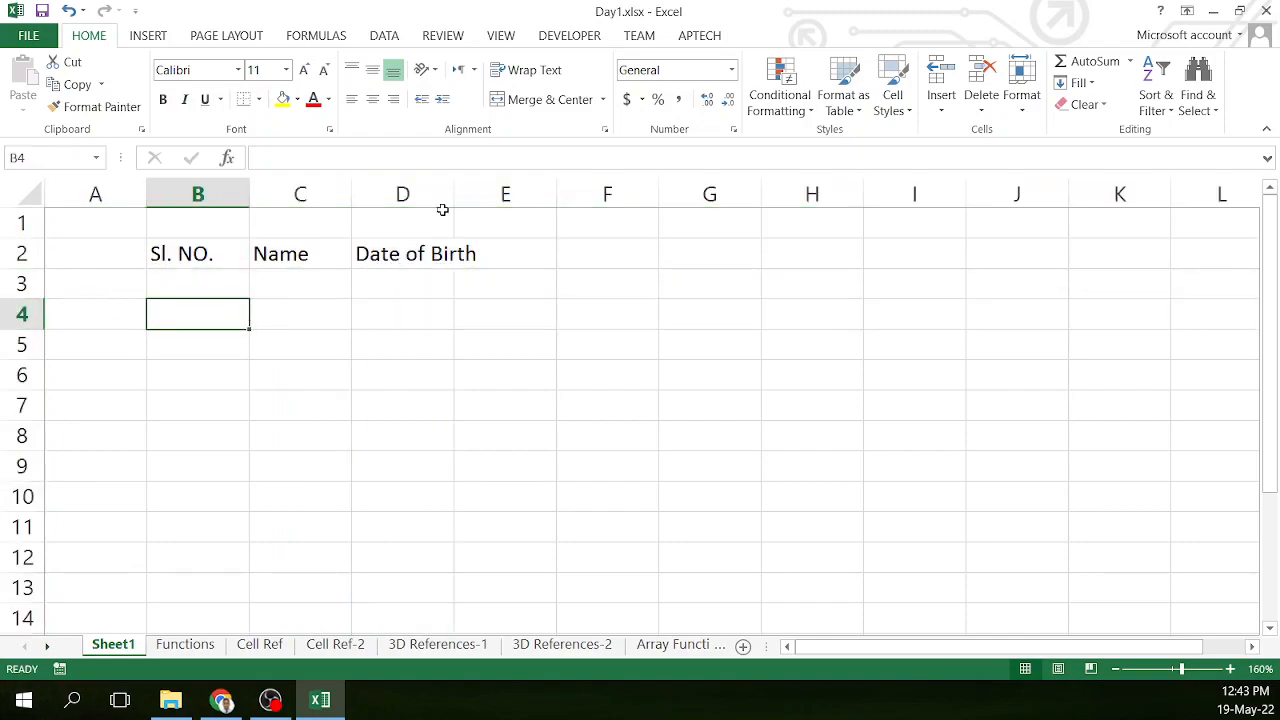
Step: AutoFit column D to its Date of Birth heading, then resize it by hand to a width of about 15
click(418, 256)
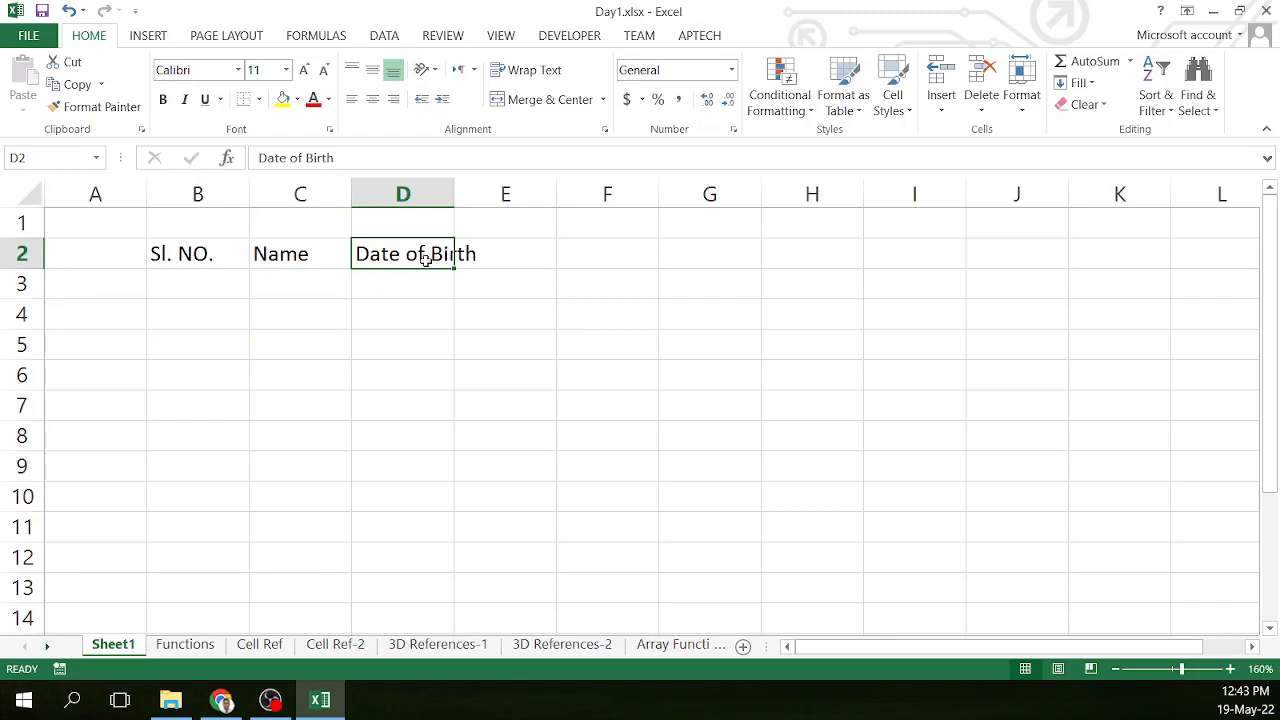
double_click(454, 192)
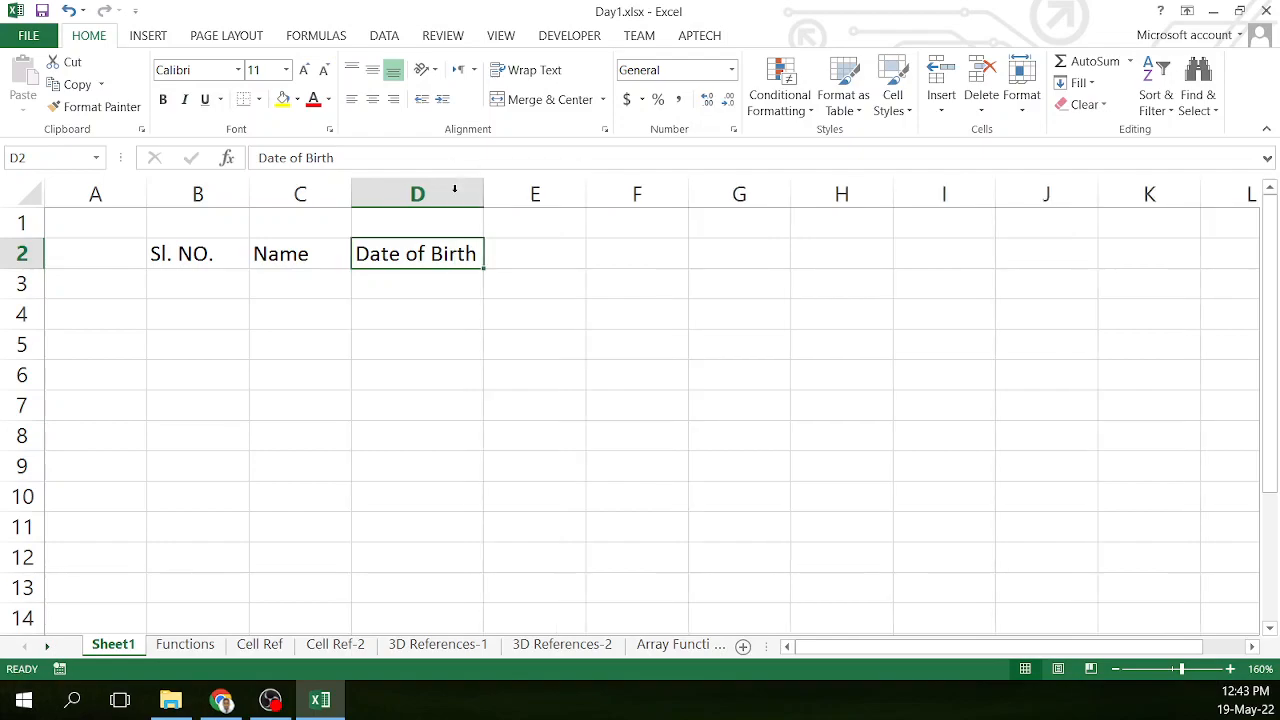
click(454, 189)
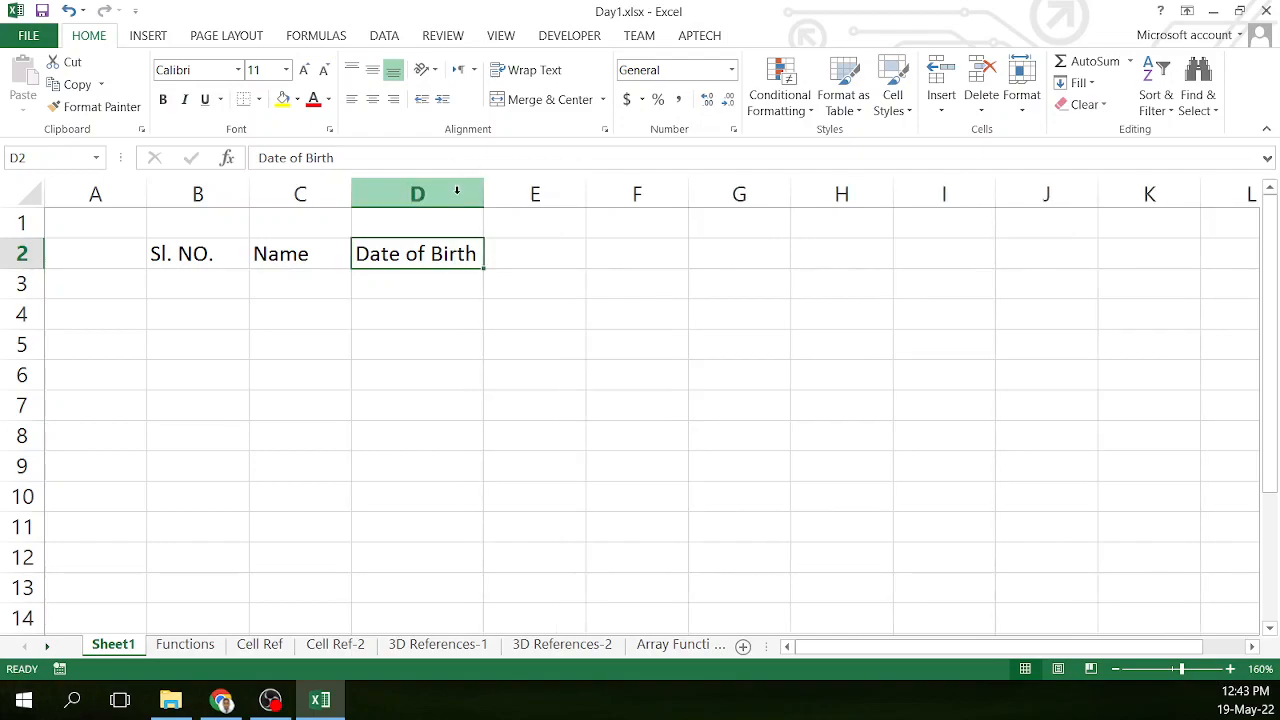
drag(486, 195, 563, 197)
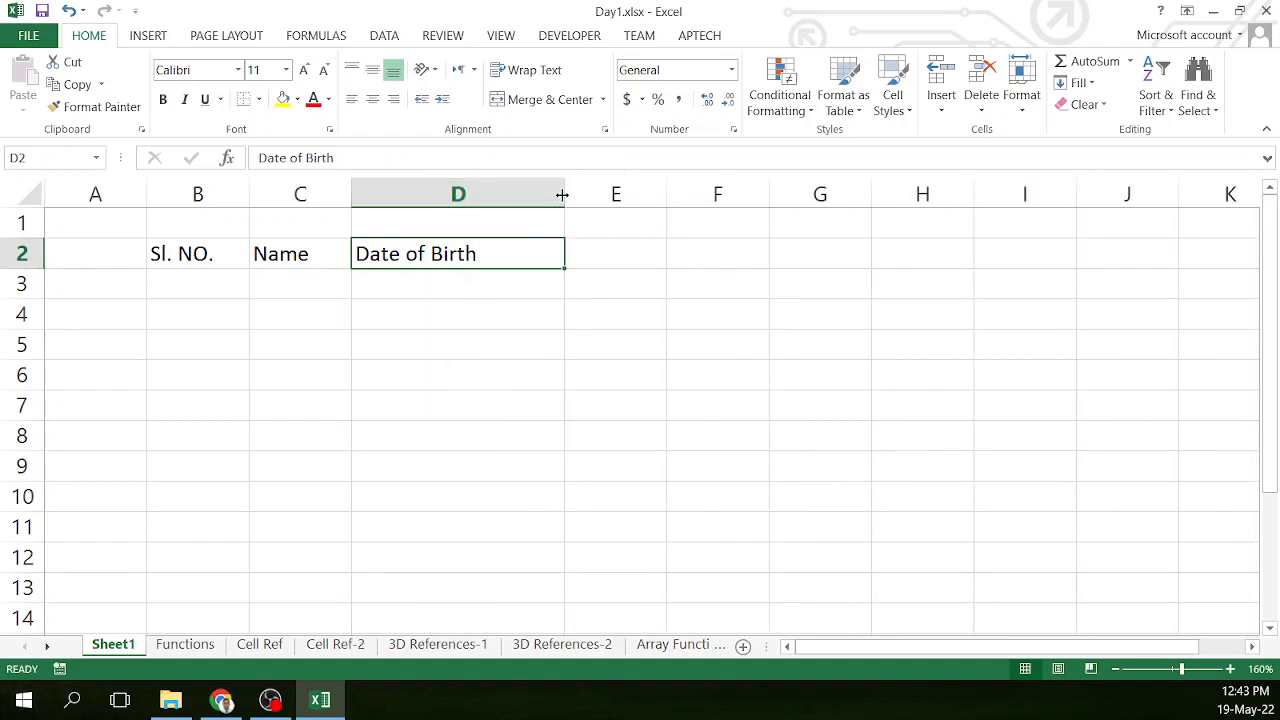
drag(564, 194, 532, 196)
Step: Widen the Name column by hand to nearly double its width and make heading row 2 taller
drag(351, 196, 438, 196)
click(402, 285)
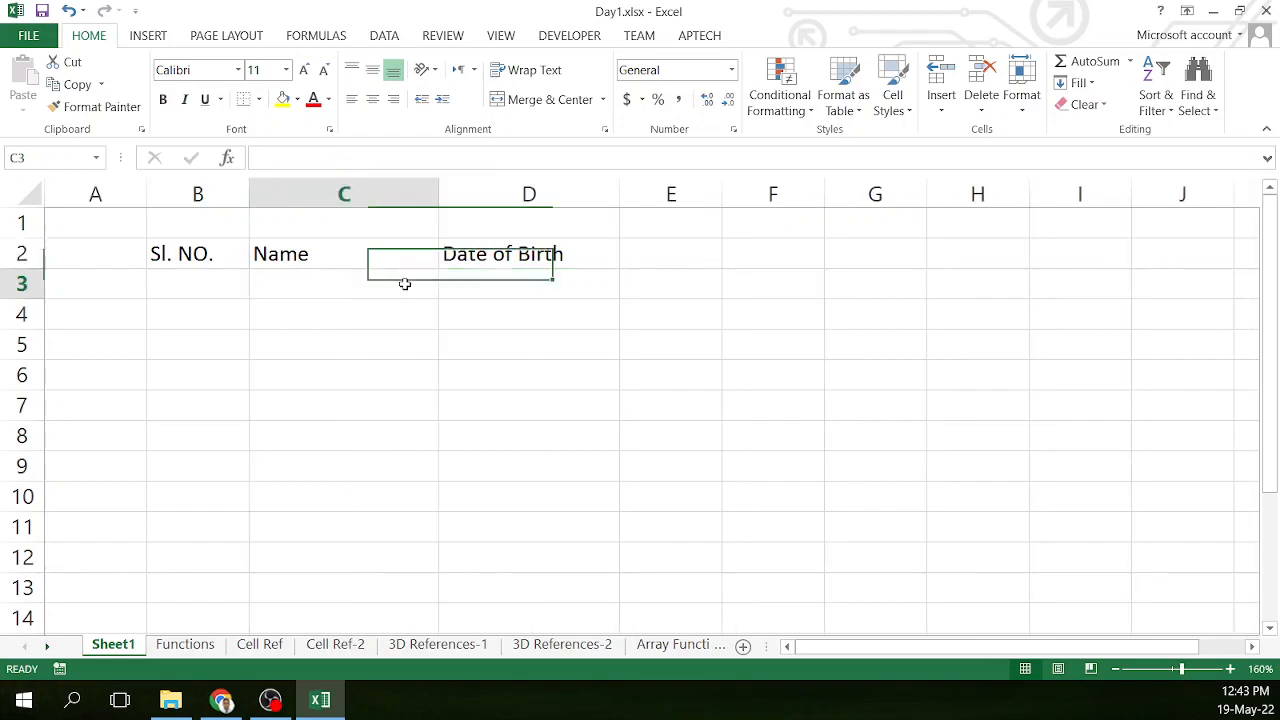
click(203, 256)
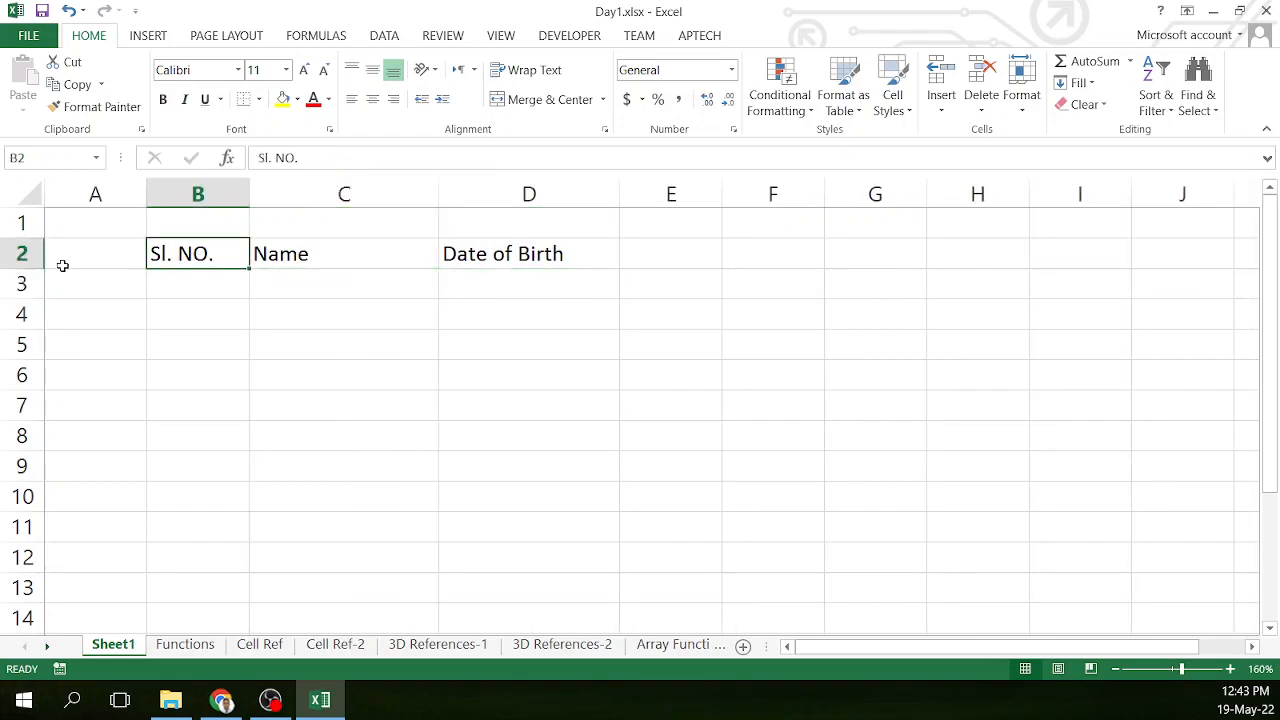
mouse_move(29, 268)
mouse_down()
mouse_move(32, 307)
mouse_move(36, 283)
mouse_up()
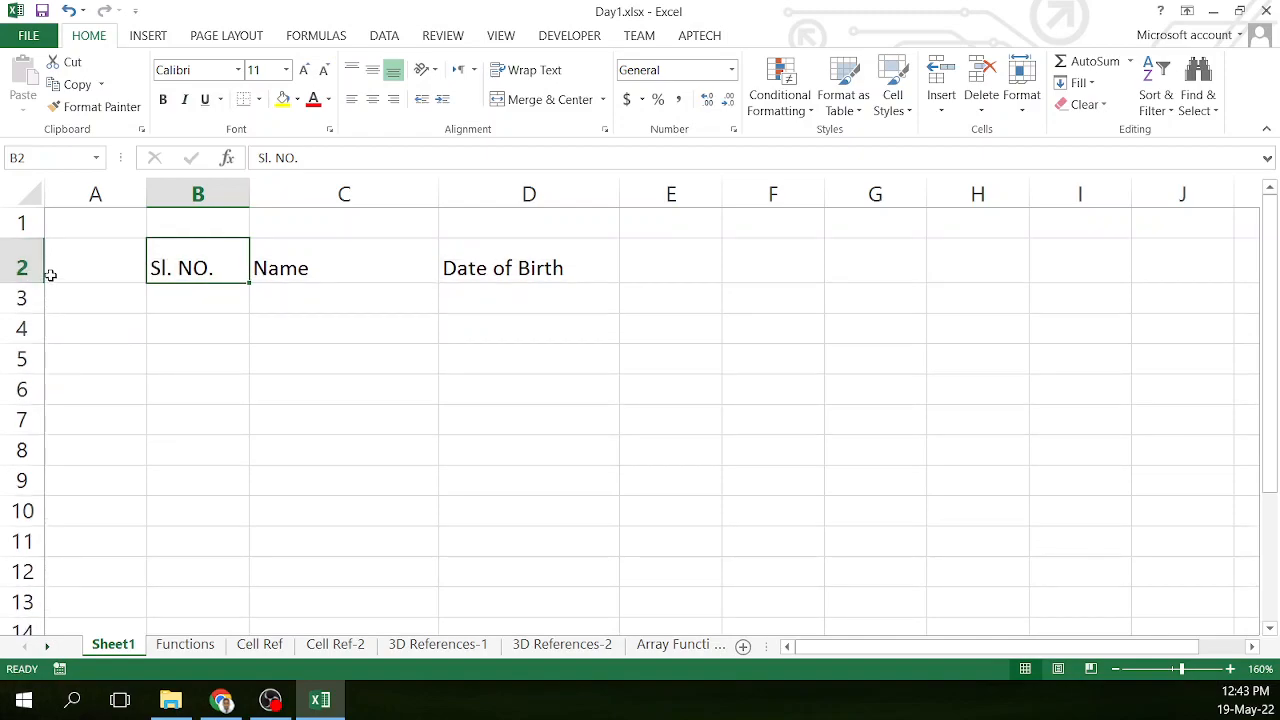
Step: Set the exact width of the Date of Birth column to 20
click(498, 272)
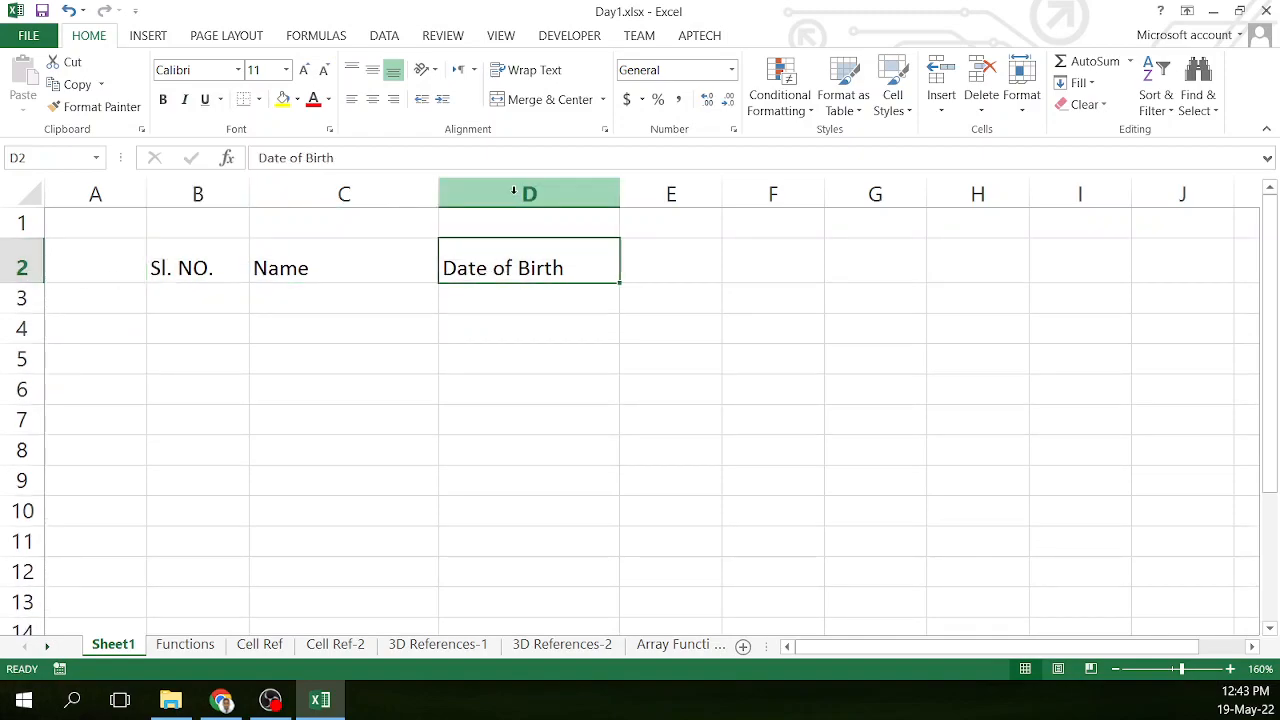
click(516, 193)
right_click(516, 193)
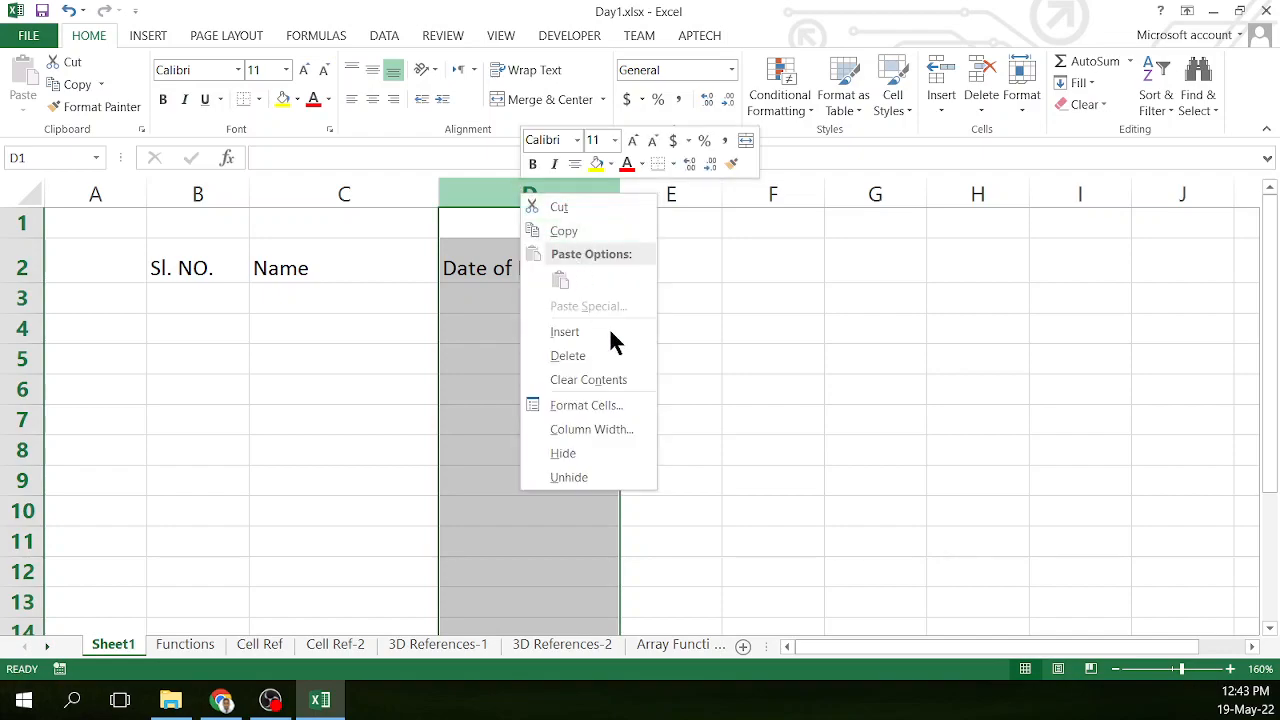
click(585, 430)
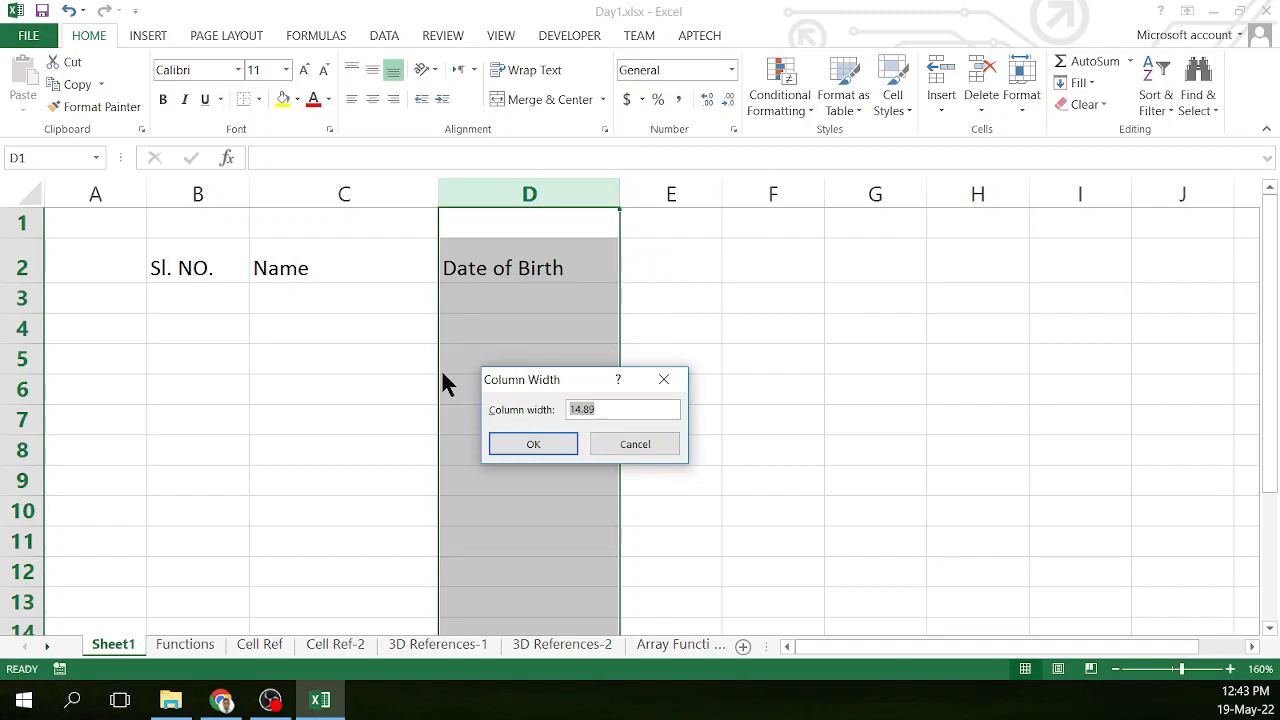
text(20)
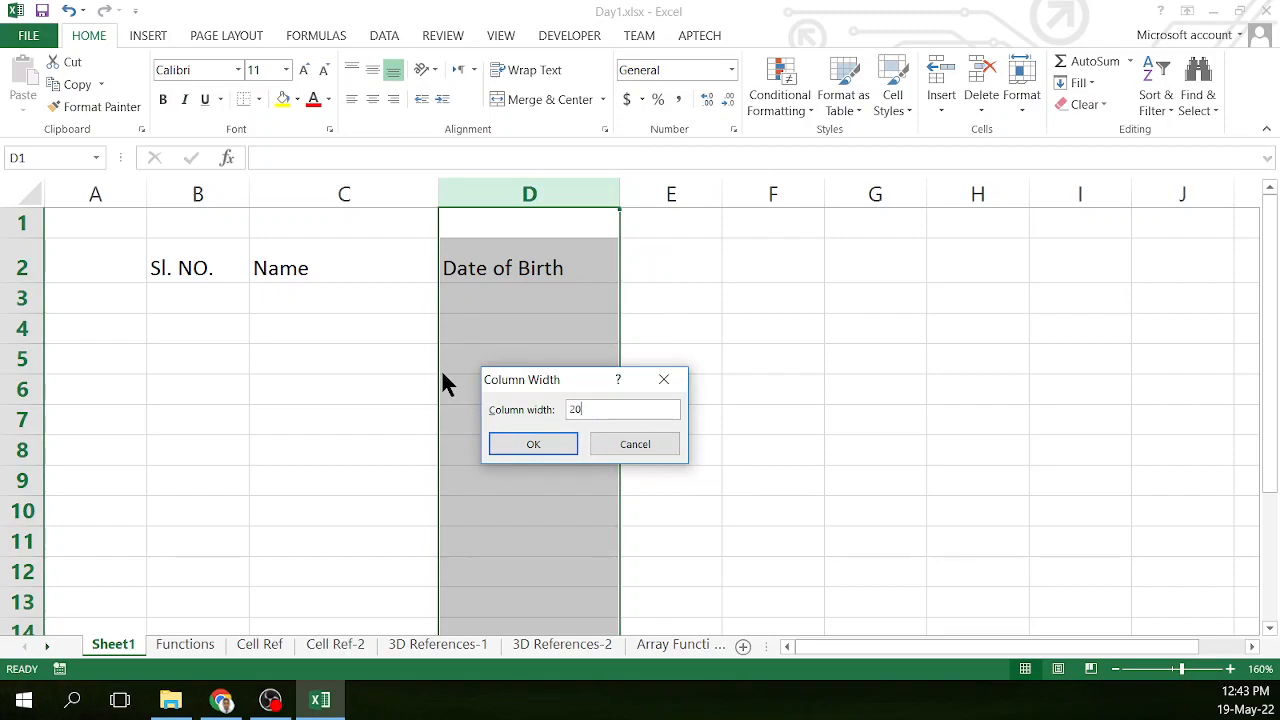
click(508, 444)
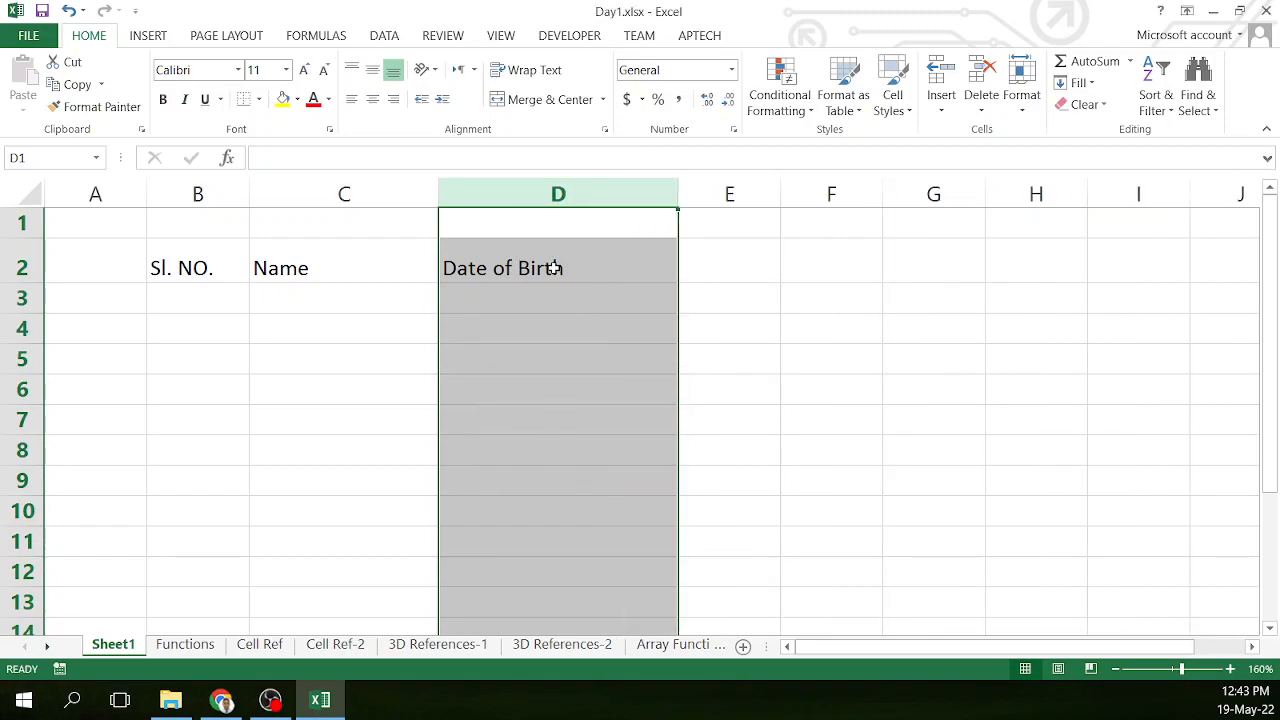
click(553, 267)
Step: Set the exact height of heading row 2 to 24
click(22, 266)
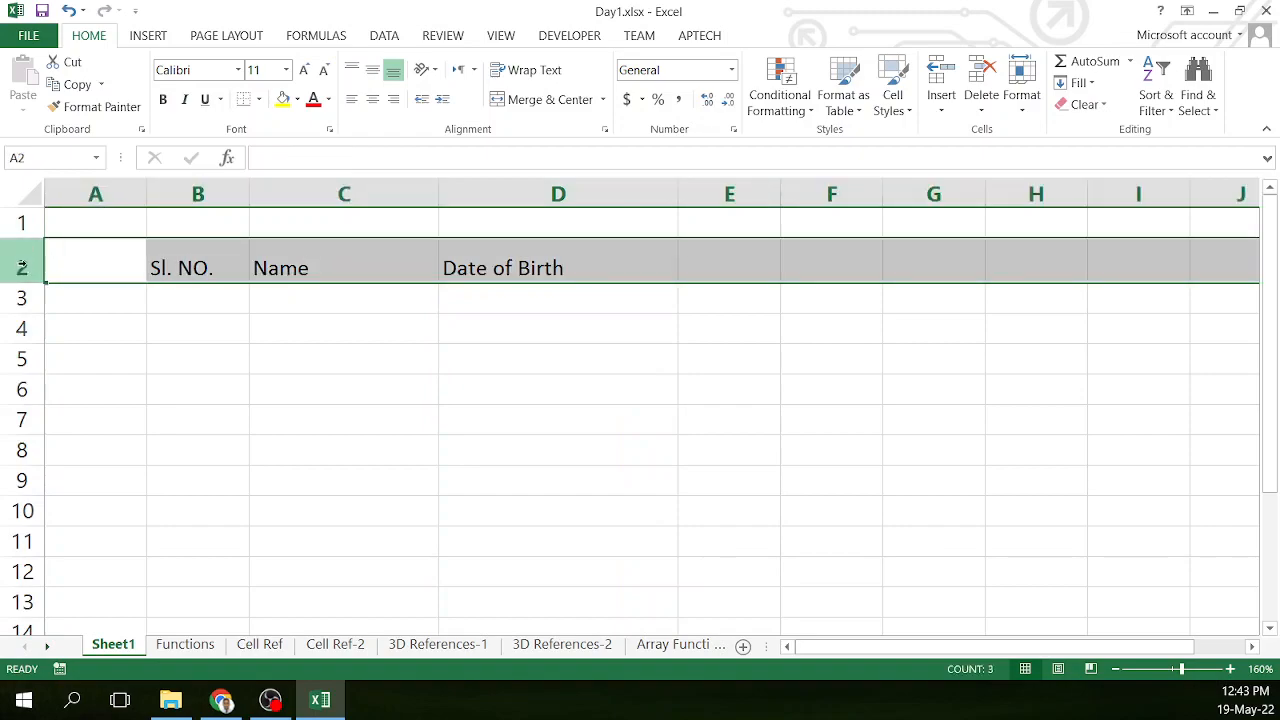
mouse_move(23, 263)
mouse_down()
mouse_move(23, 323)
mouse_move(23, 265)
mouse_up()
right_click(22, 265)
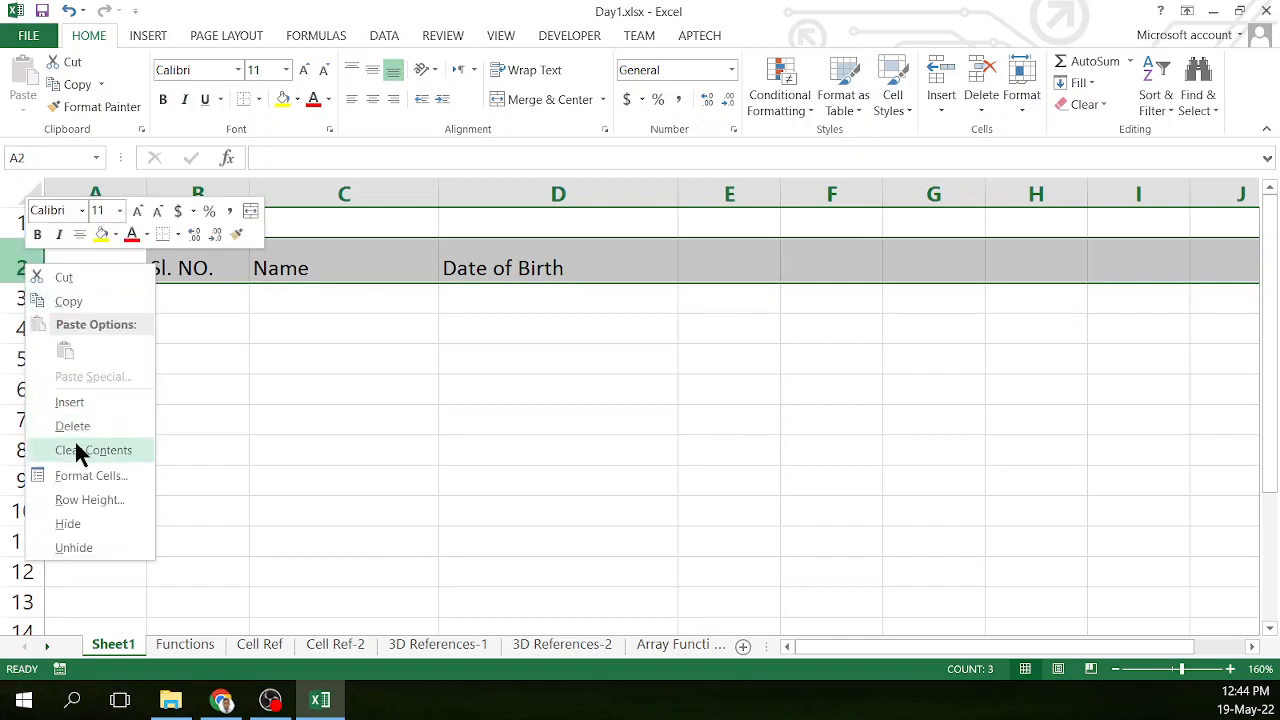
click(84, 498)
text(24)
key(Return)
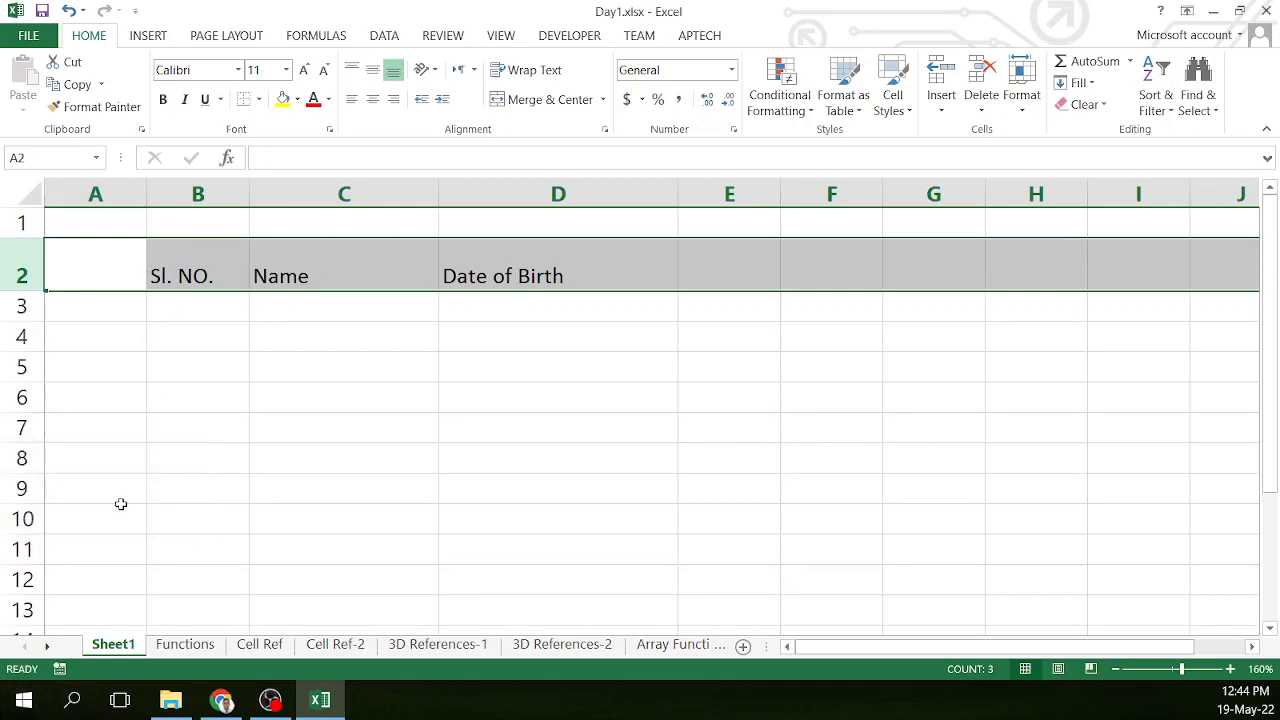
click(282, 394)
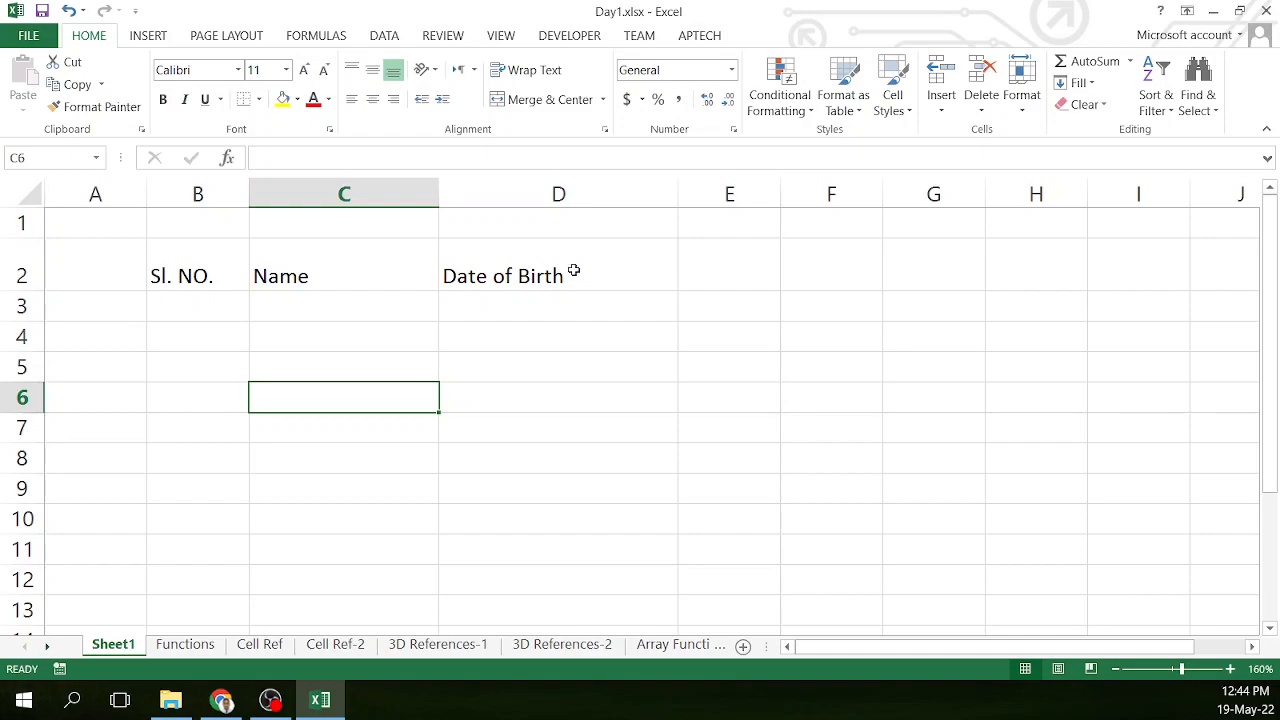
right_click(557, 195)
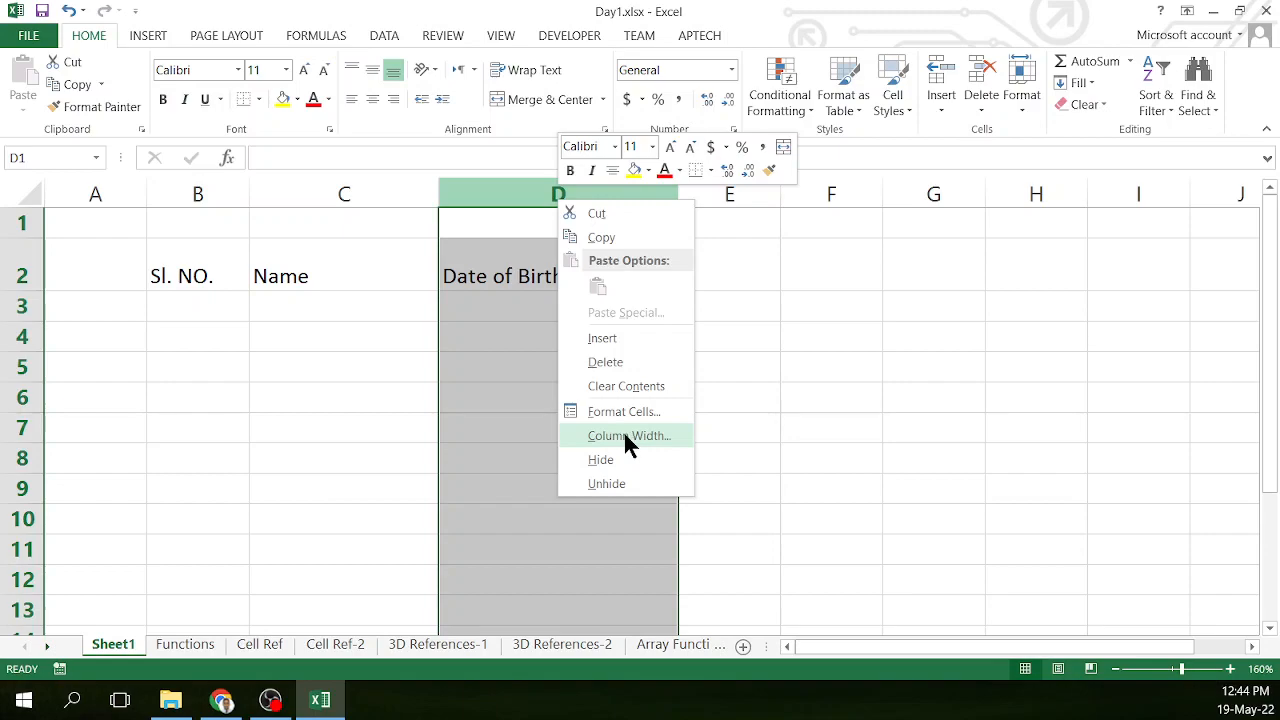
click(309, 366)
click(306, 364)
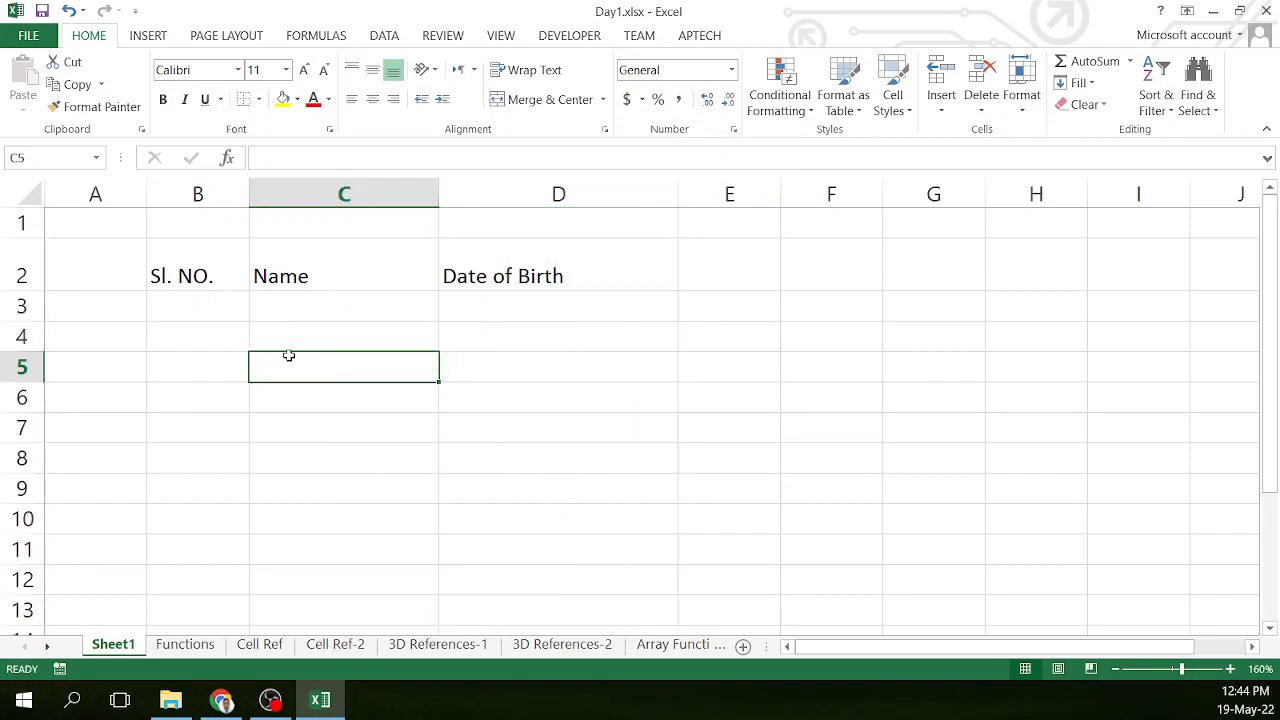
Step: Add the heading "Salary" in cell E2, beside Date of Birth
click(488, 288)
click(497, 292)
key(Right)
text(Salary)
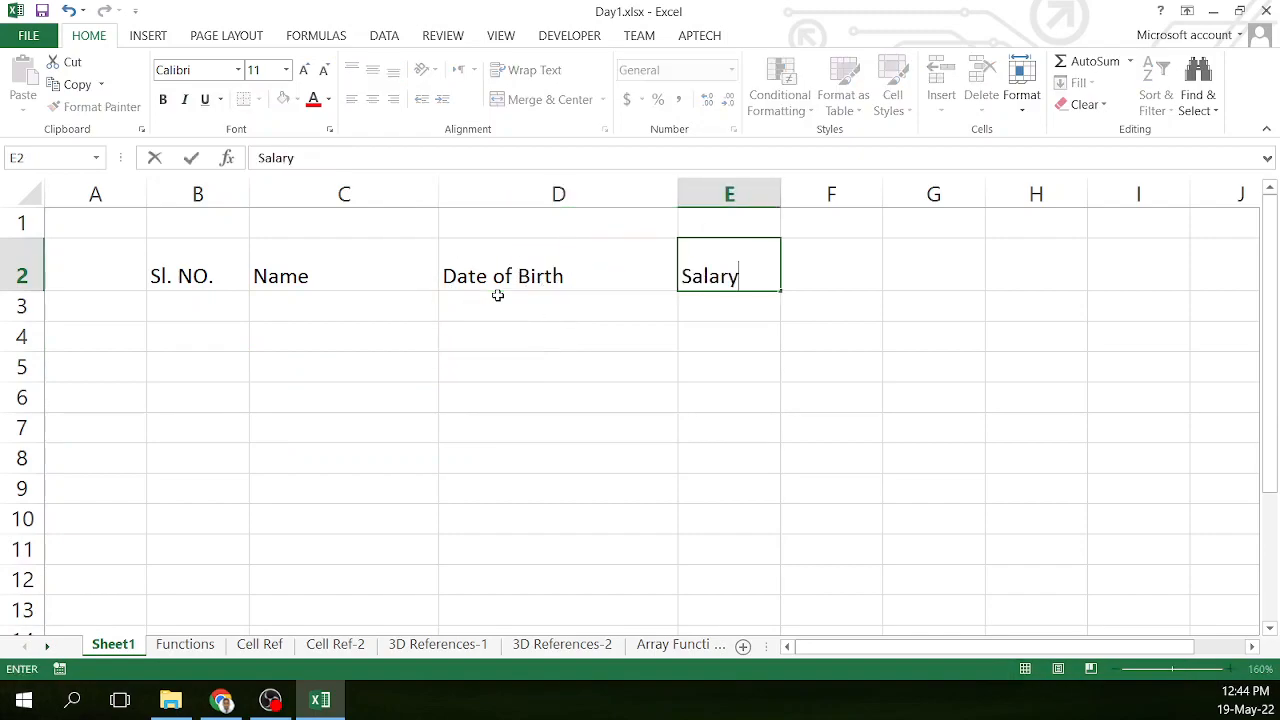
key(Return)
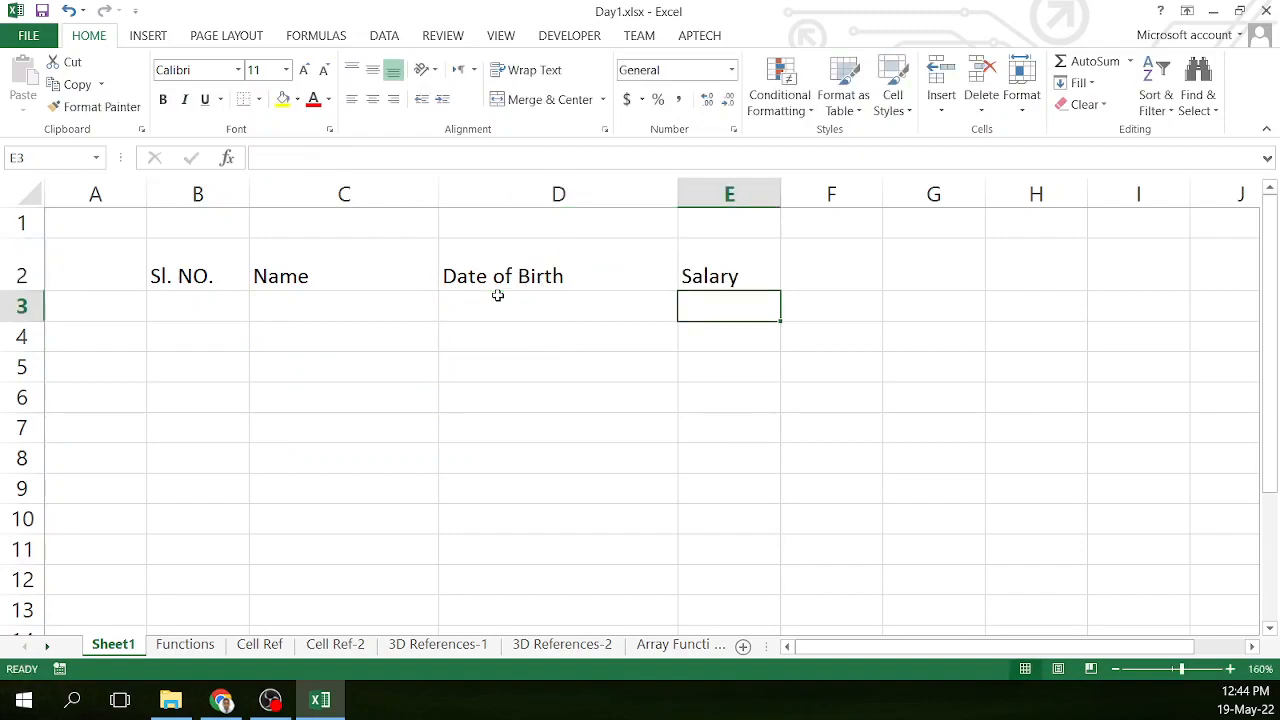
Step: Change the font of the Sl. NO. heading in cell B2 to Andalus
click(182, 276)
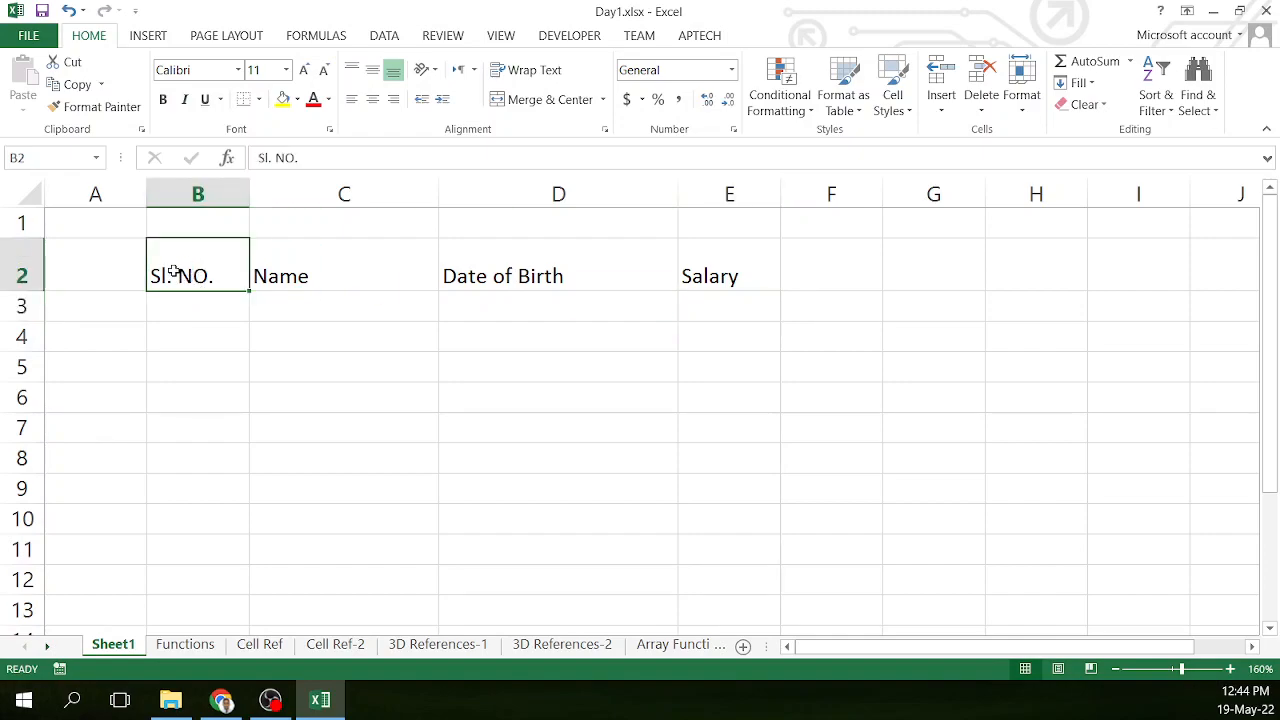
drag(186, 272, 706, 276)
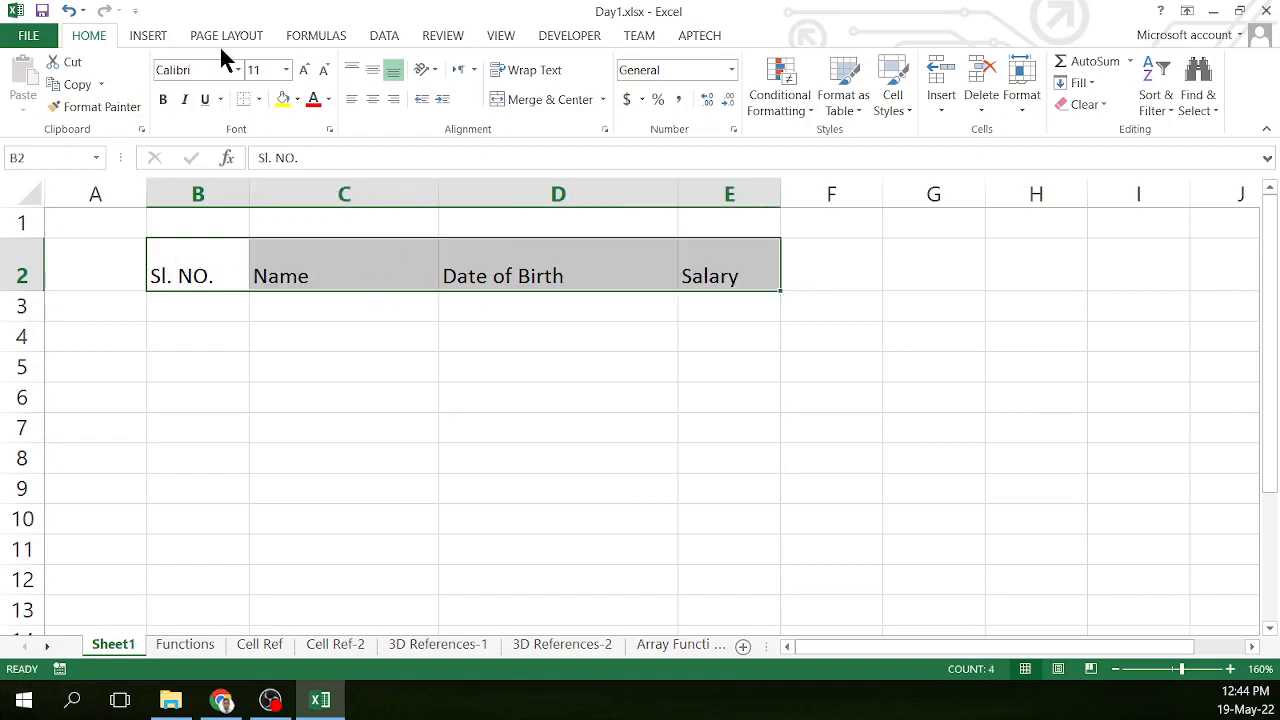
click(248, 324)
click(188, 264)
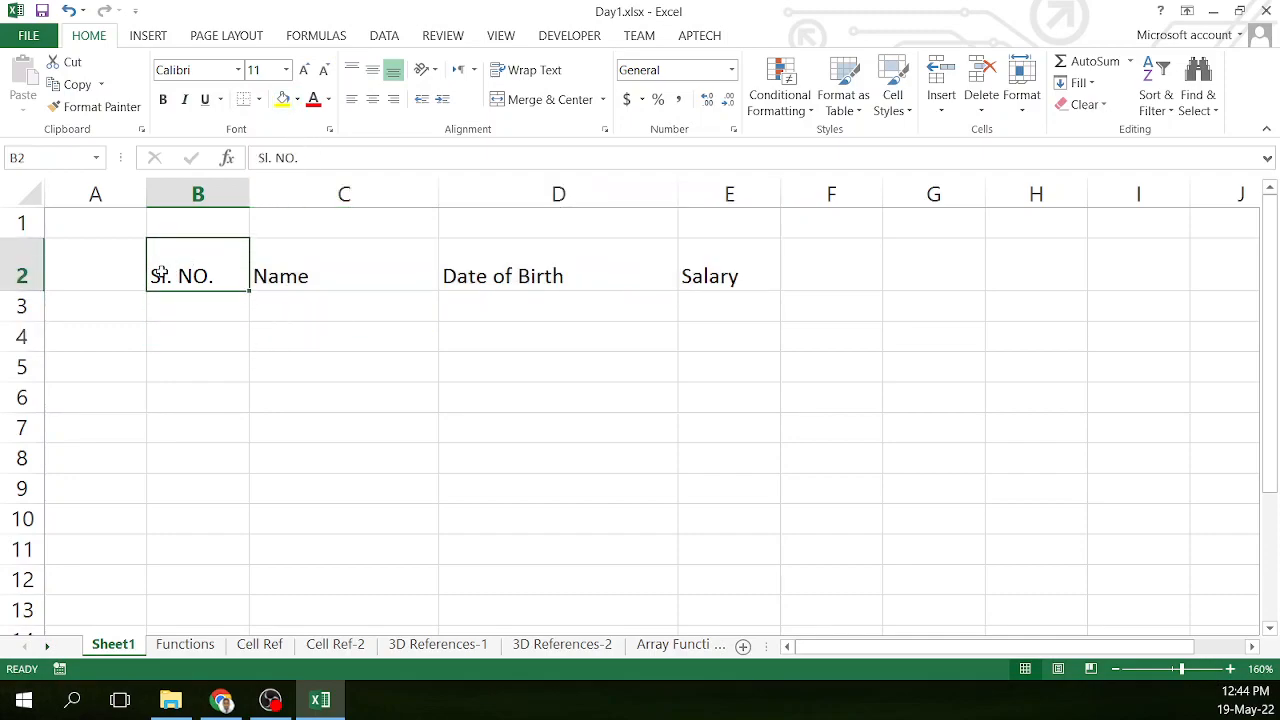
click(238, 70)
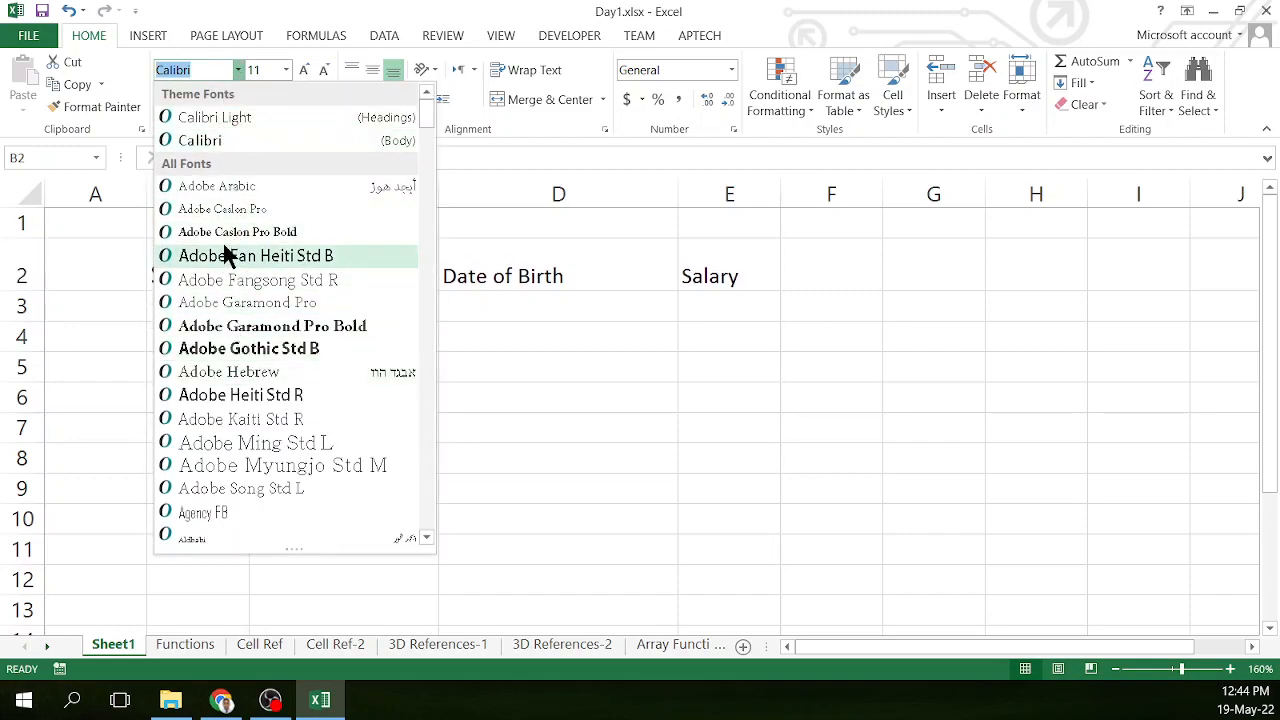
scroll(240, 260, down, 2)
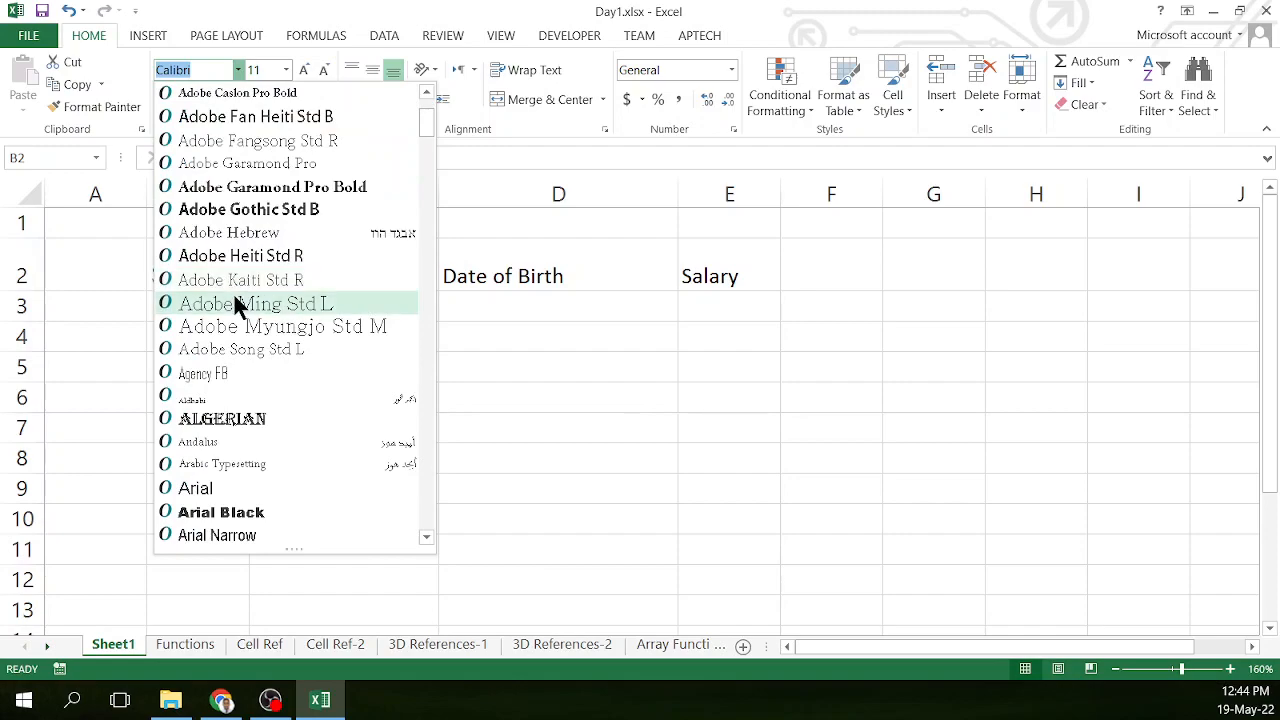
scroll(236, 300, down, 1)
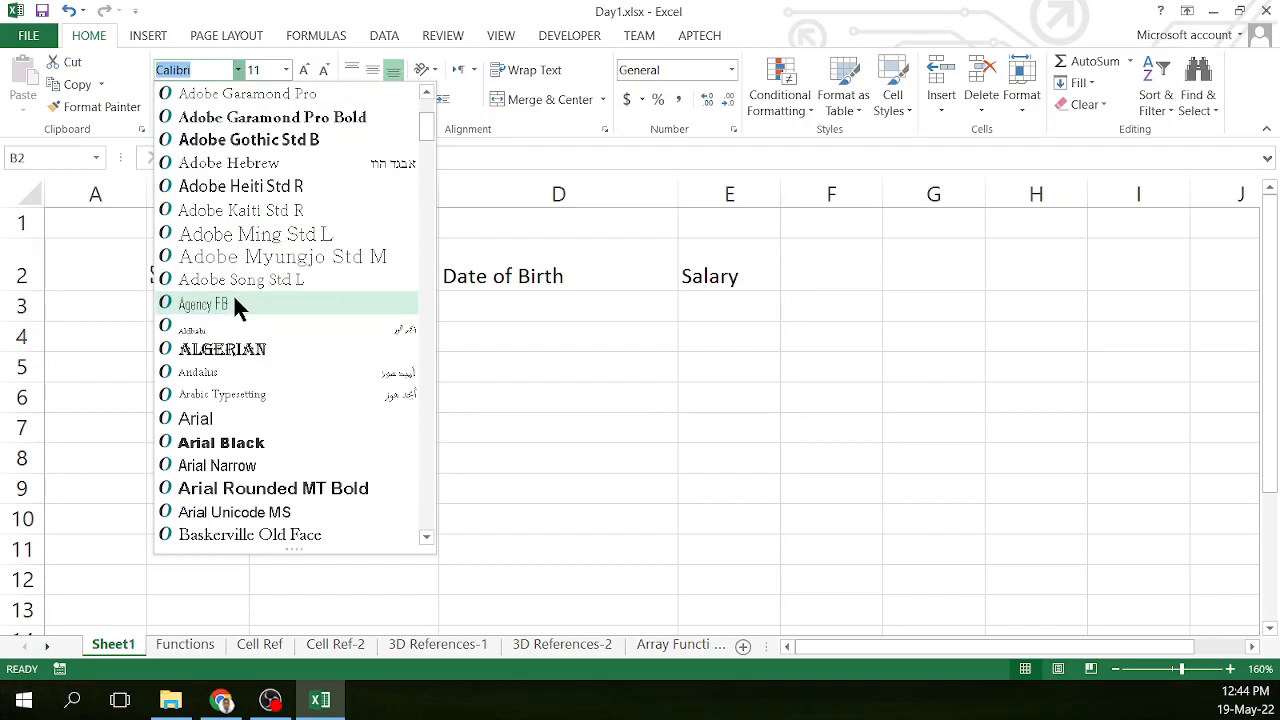
click(213, 371)
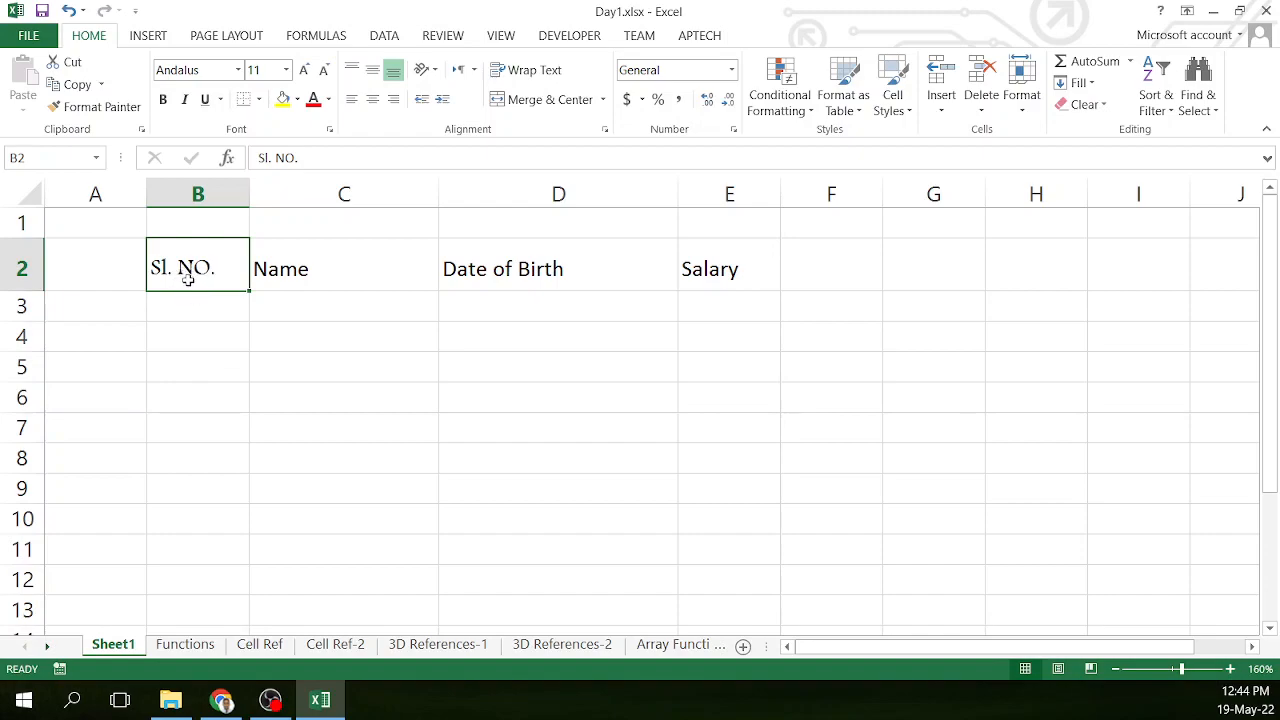
Step: Try several larger and smaller font sizes on the Sl. NO. heading and settle on size 14
click(286, 71)
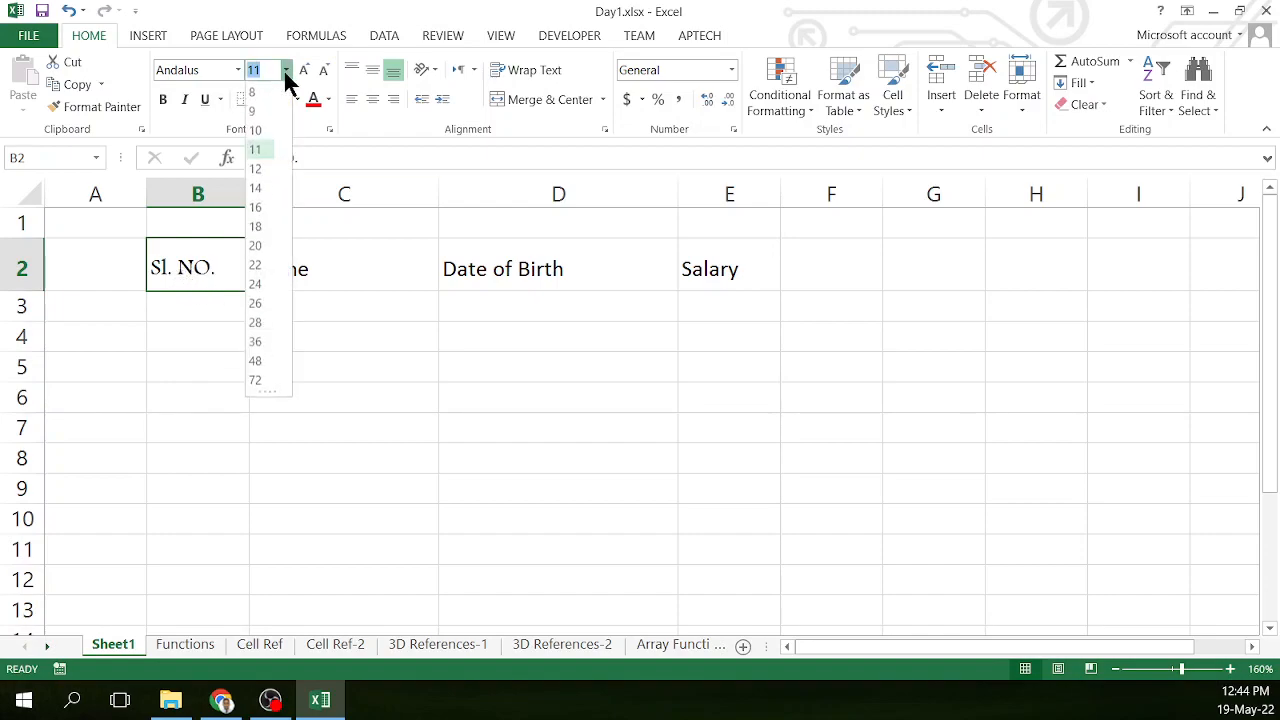
click(256, 226)
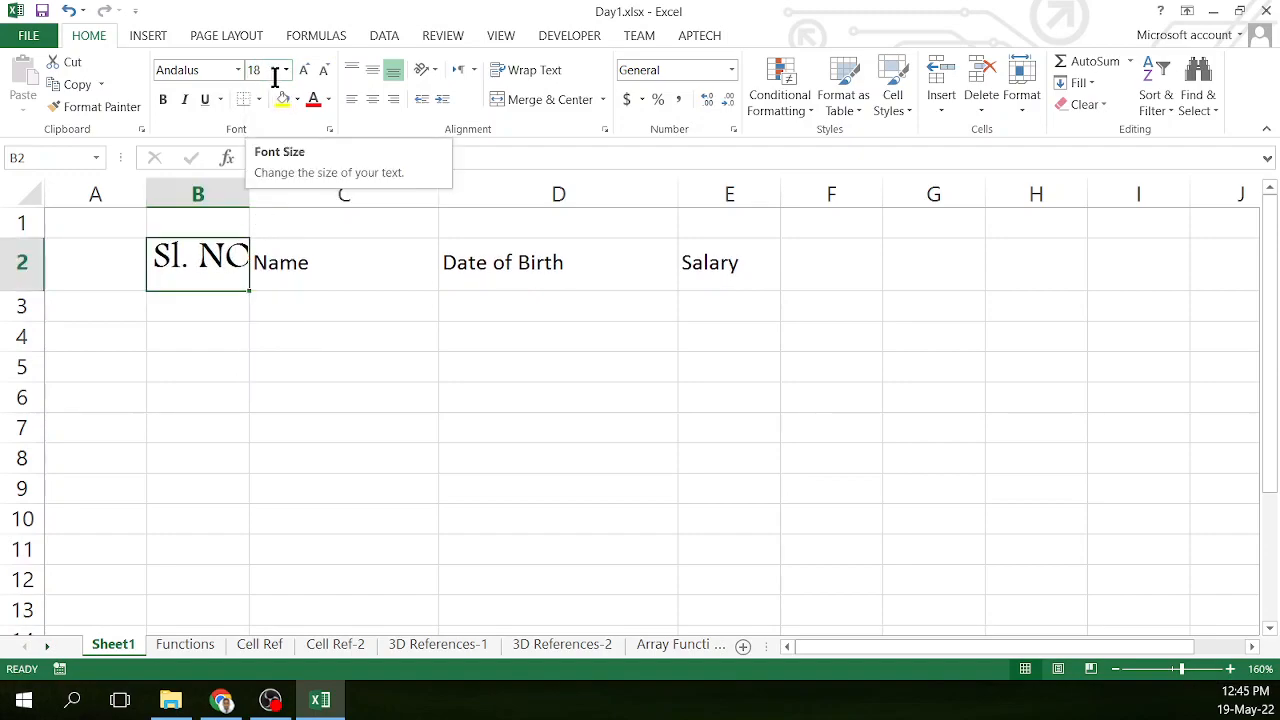
click(305, 70)
click(305, 70)
click(323, 72)
click(323, 72)
click(323, 72)
click(323, 72)
click(323, 72)
click(323, 72)
click(323, 72)
click(322, 74)
click(322, 74)
click(304, 73)
click(304, 73)
click(304, 73)
click(304, 73)
click(304, 73)
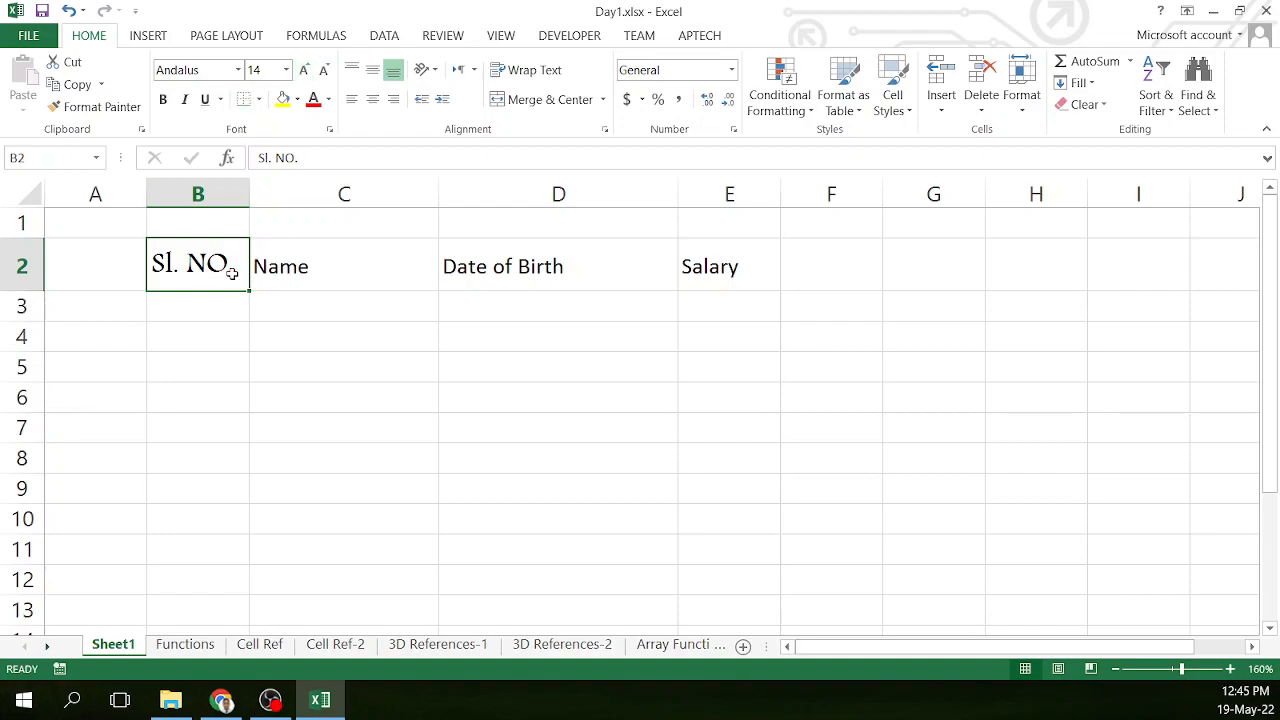
Step: Make the Sl. NO. heading in cell B2 bold
click(163, 100)
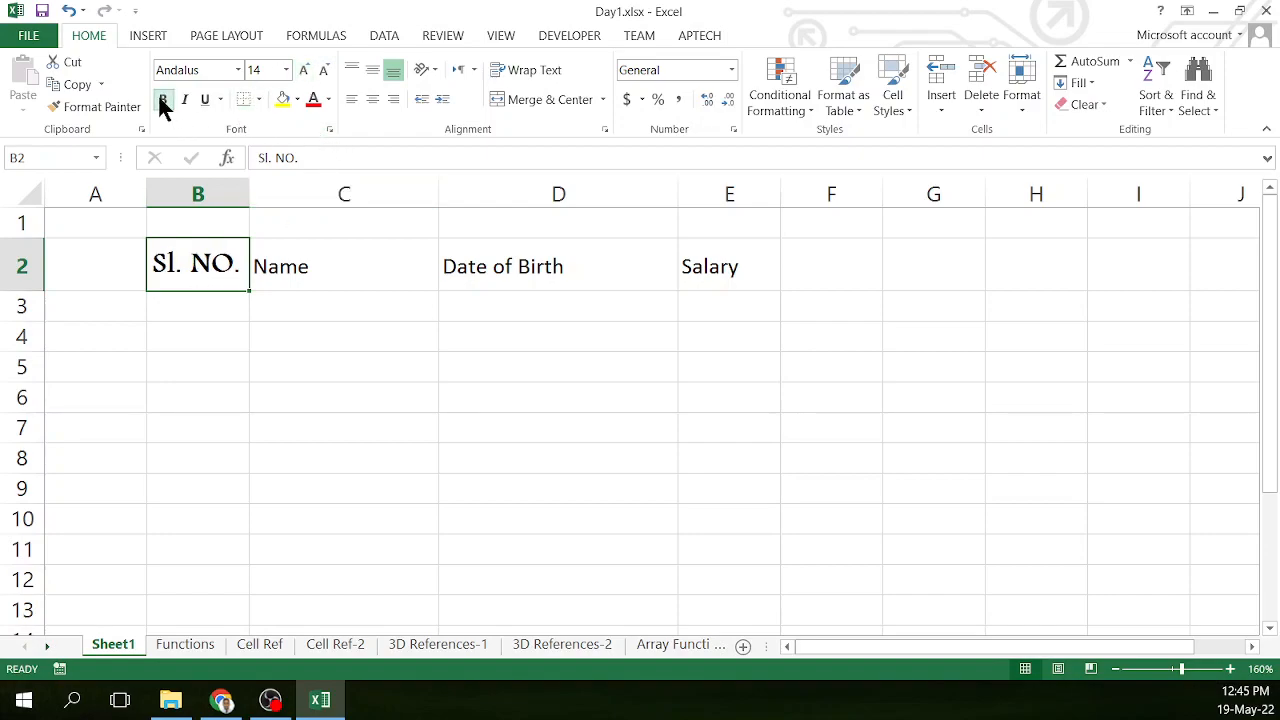
click(164, 100)
click(163, 100)
Step: Try italic and double underline on the Sl. NO. heading, removing each of them again
click(185, 100)
click(184, 100)
click(205, 99)
click(205, 99)
click(221, 99)
click(234, 149)
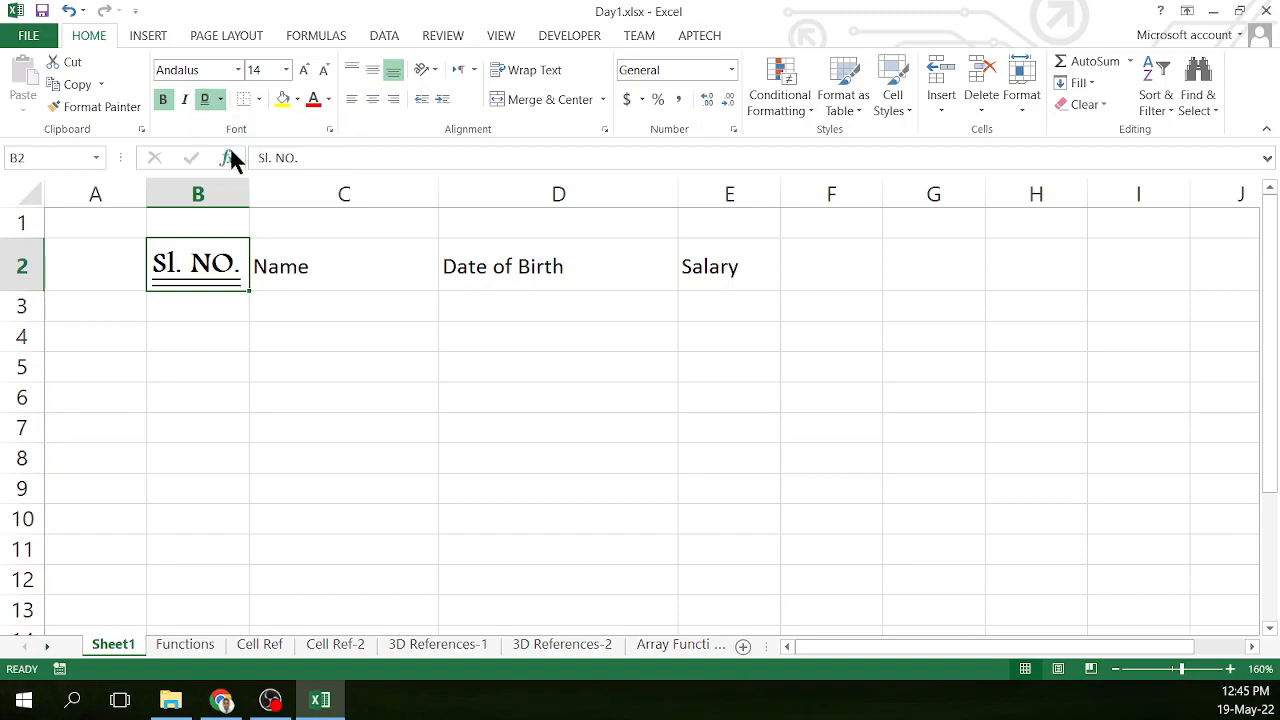
click(200, 100)
click(186, 100)
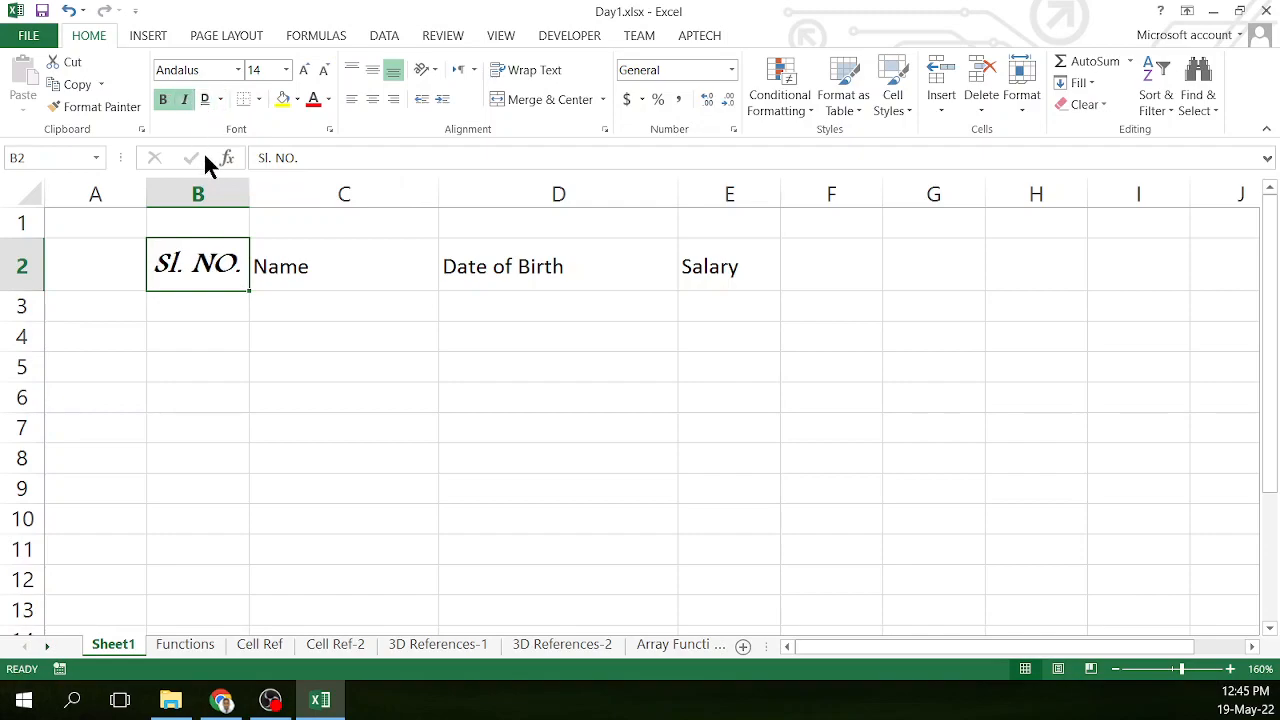
click(184, 101)
click(205, 101)
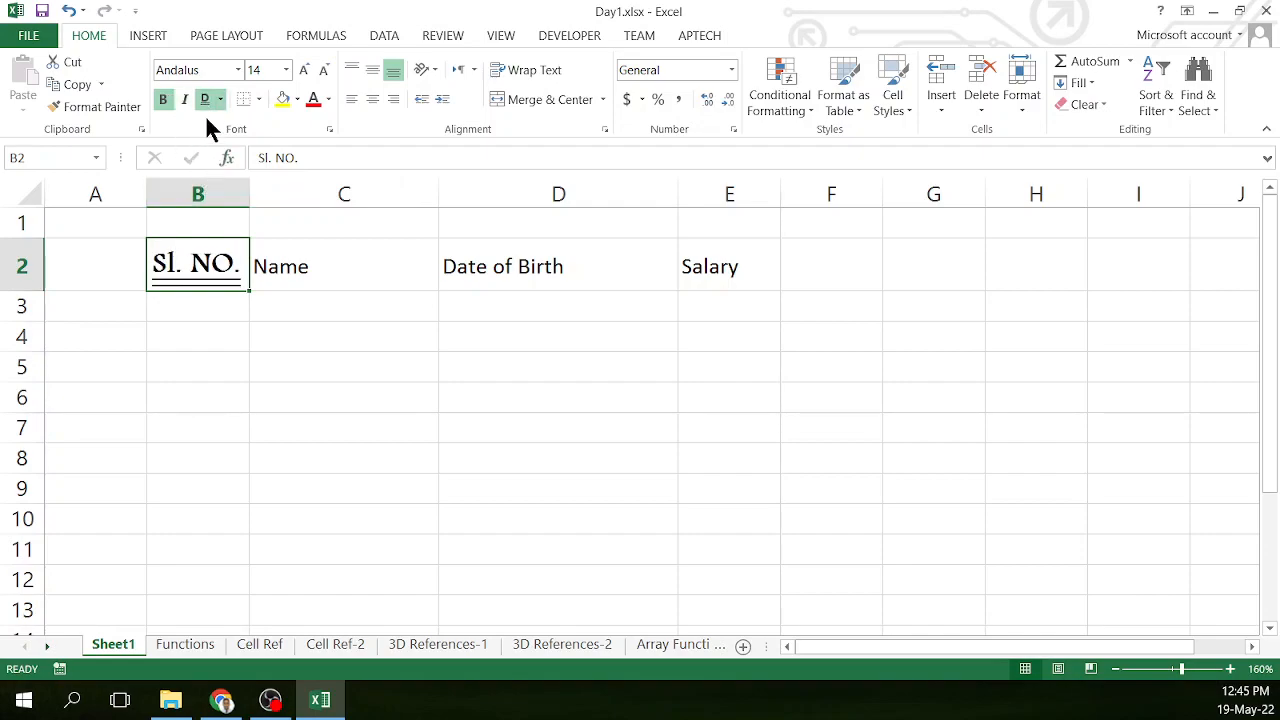
click(205, 99)
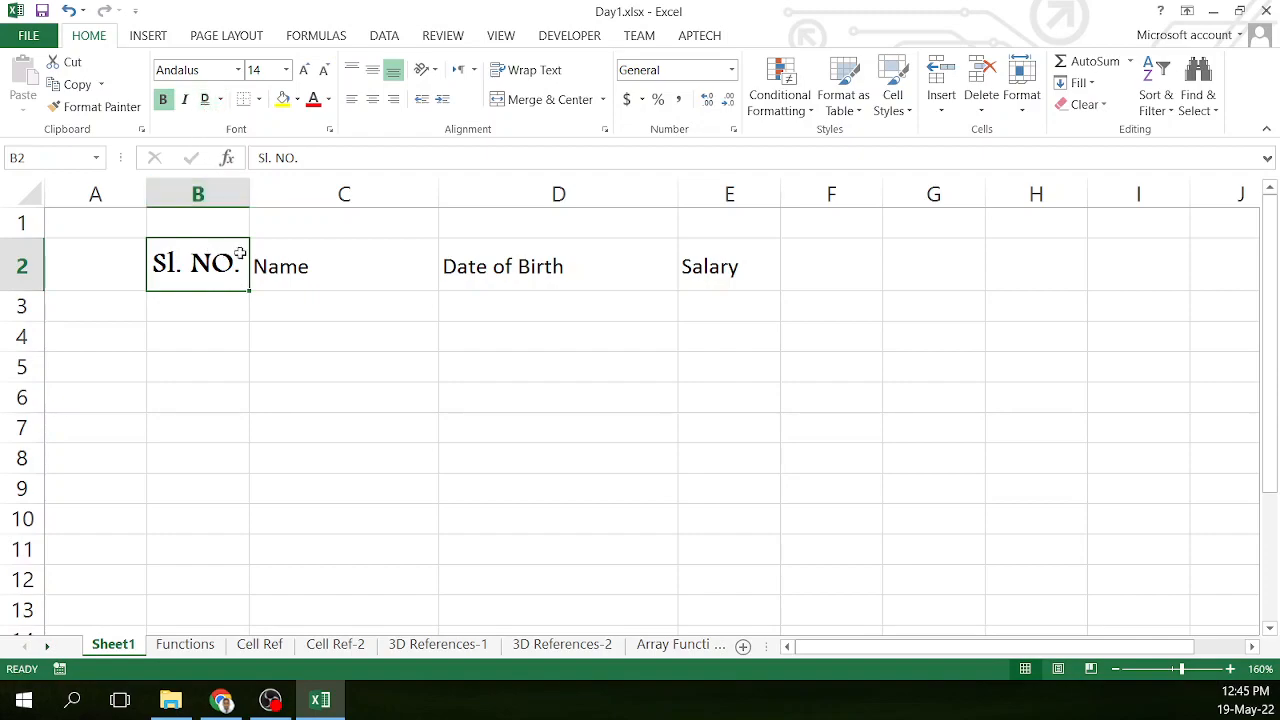
Step: Color the Sl. NO. heading text dark orange and fill its cell with light blue
click(313, 100)
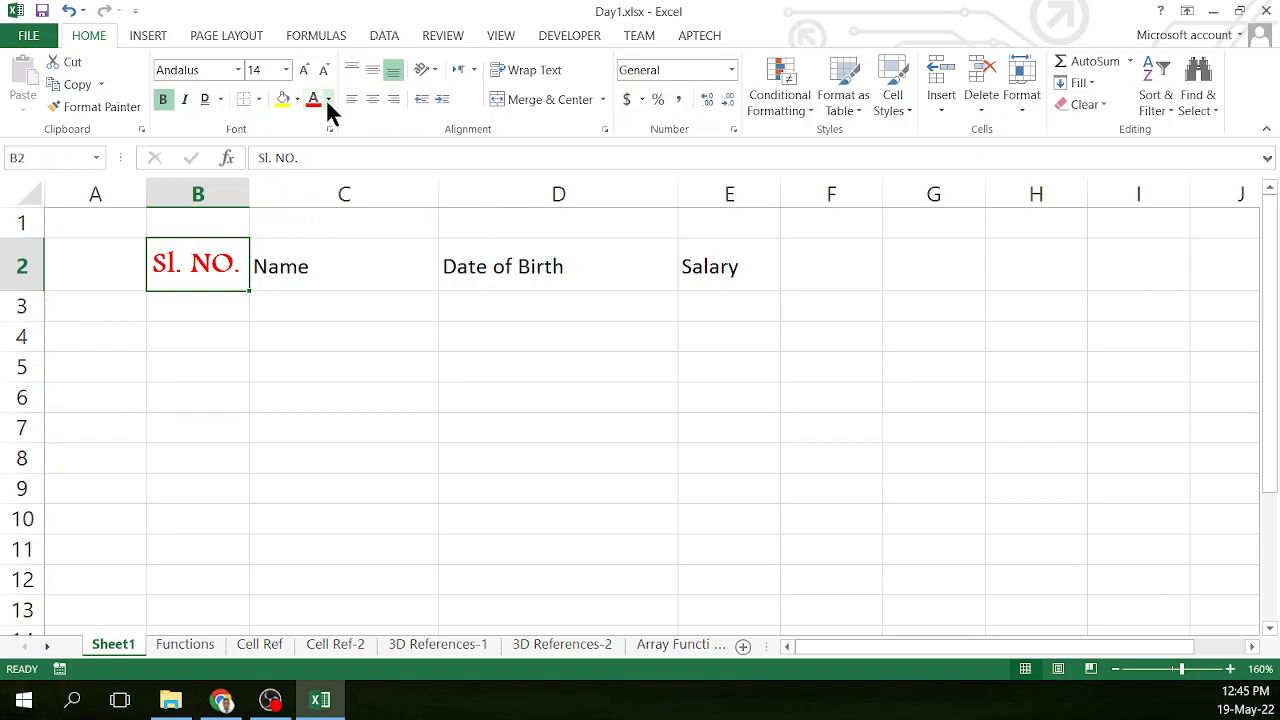
click(329, 102)
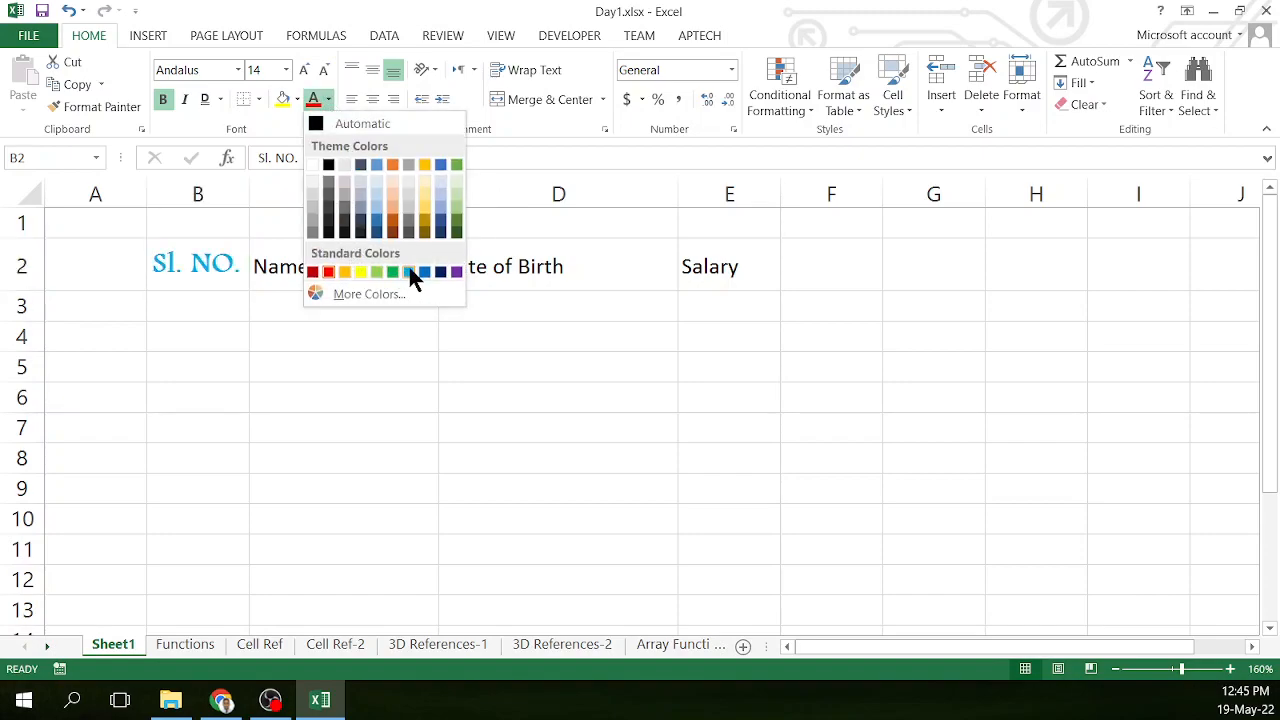
click(331, 102)
click(331, 102)
click(392, 222)
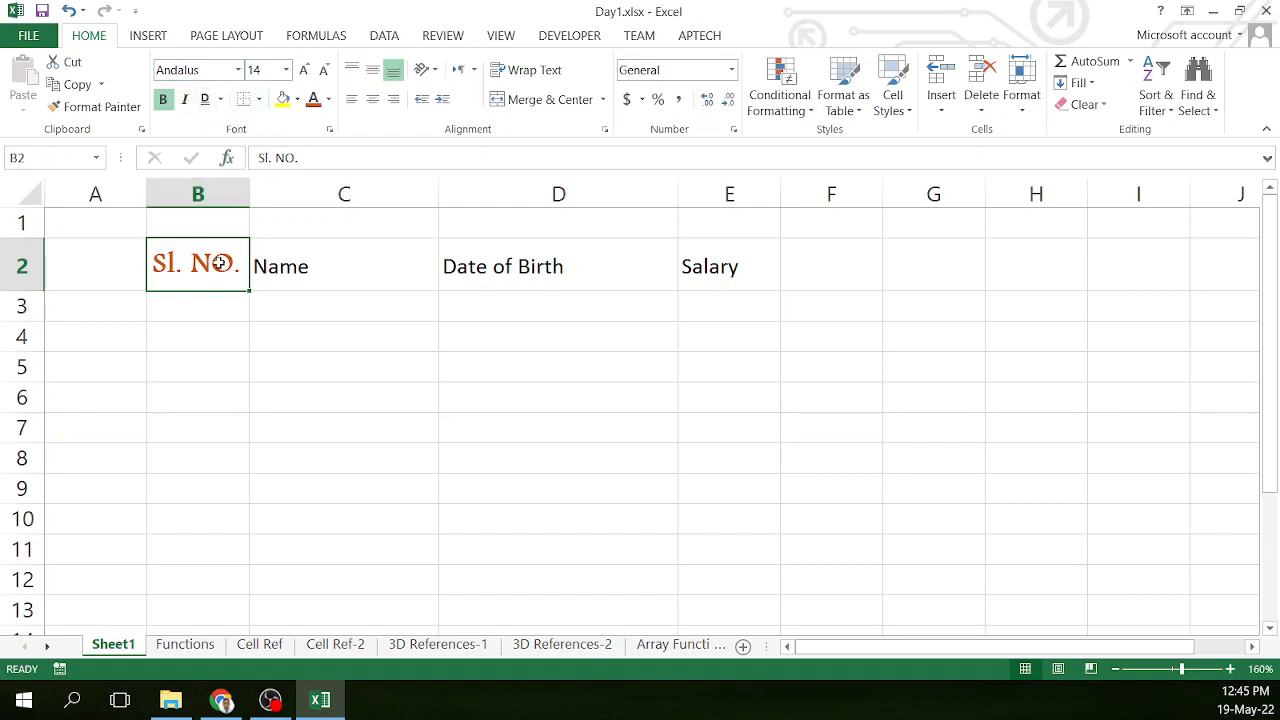
click(297, 98)
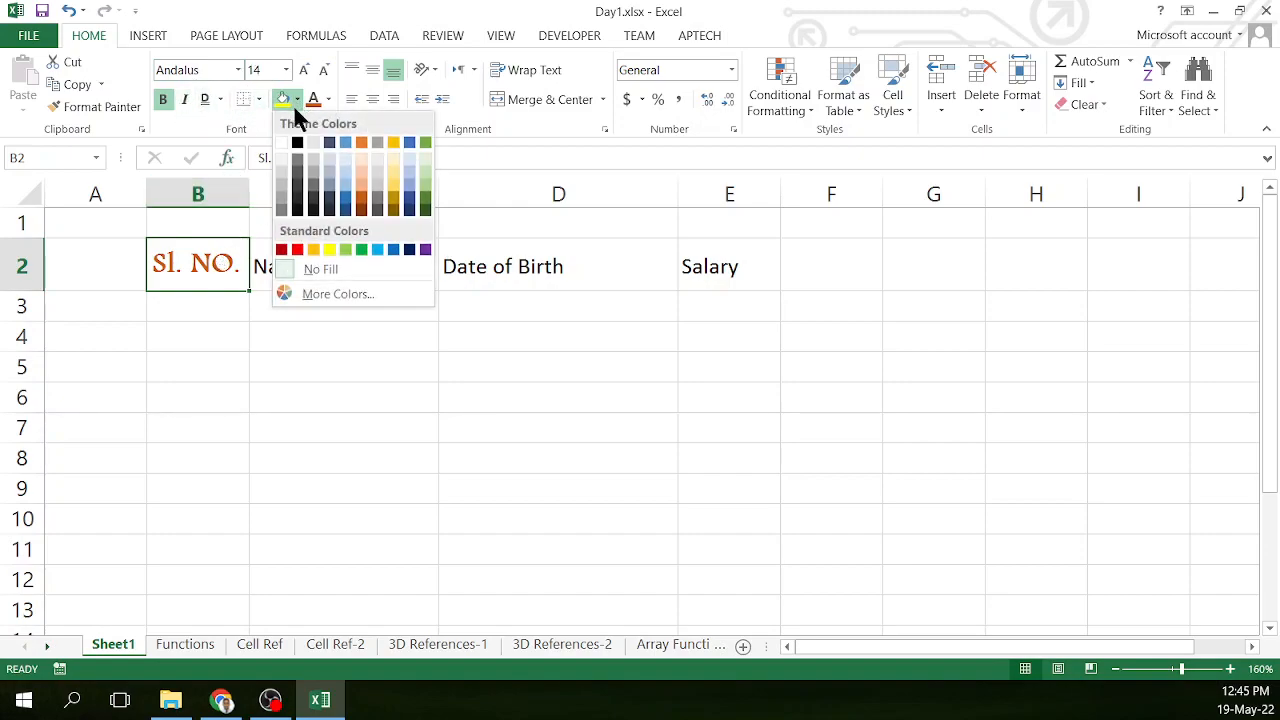
click(345, 190)
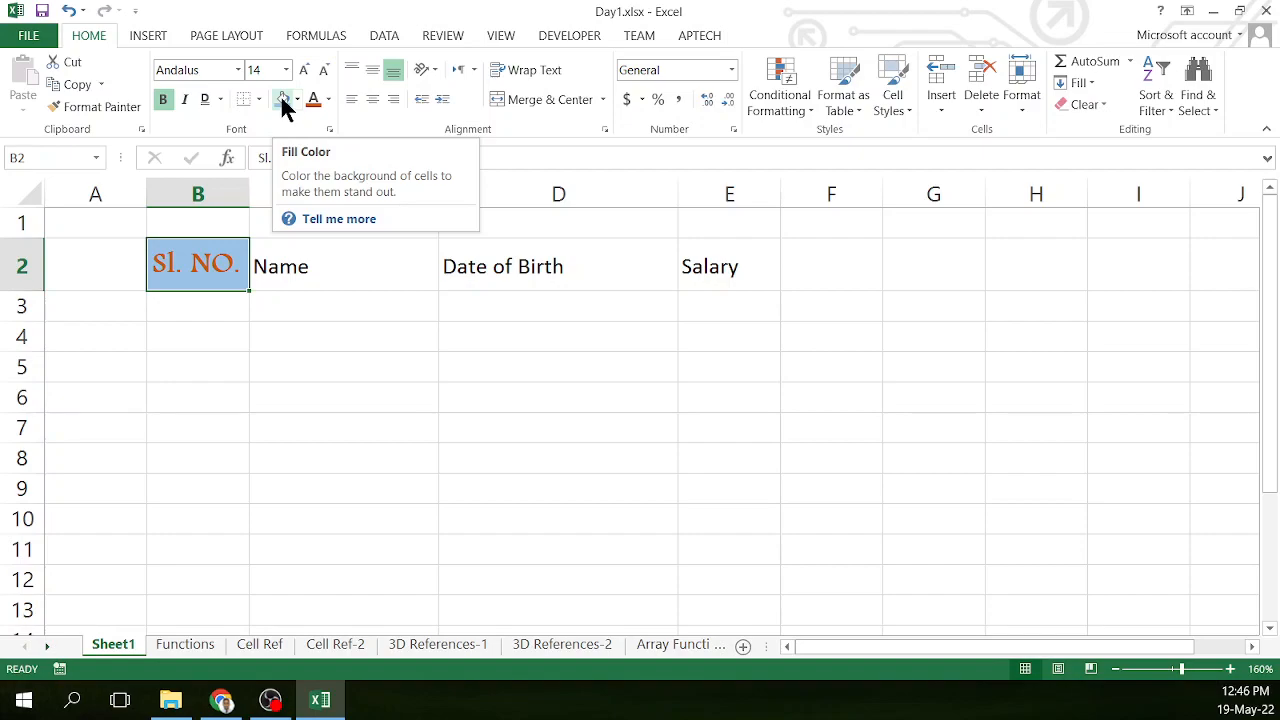
Step: Align the Sl. NO. heading to the top and enlarge its cell with a taller row 2 and a nearly doubled column B
click(352, 68)
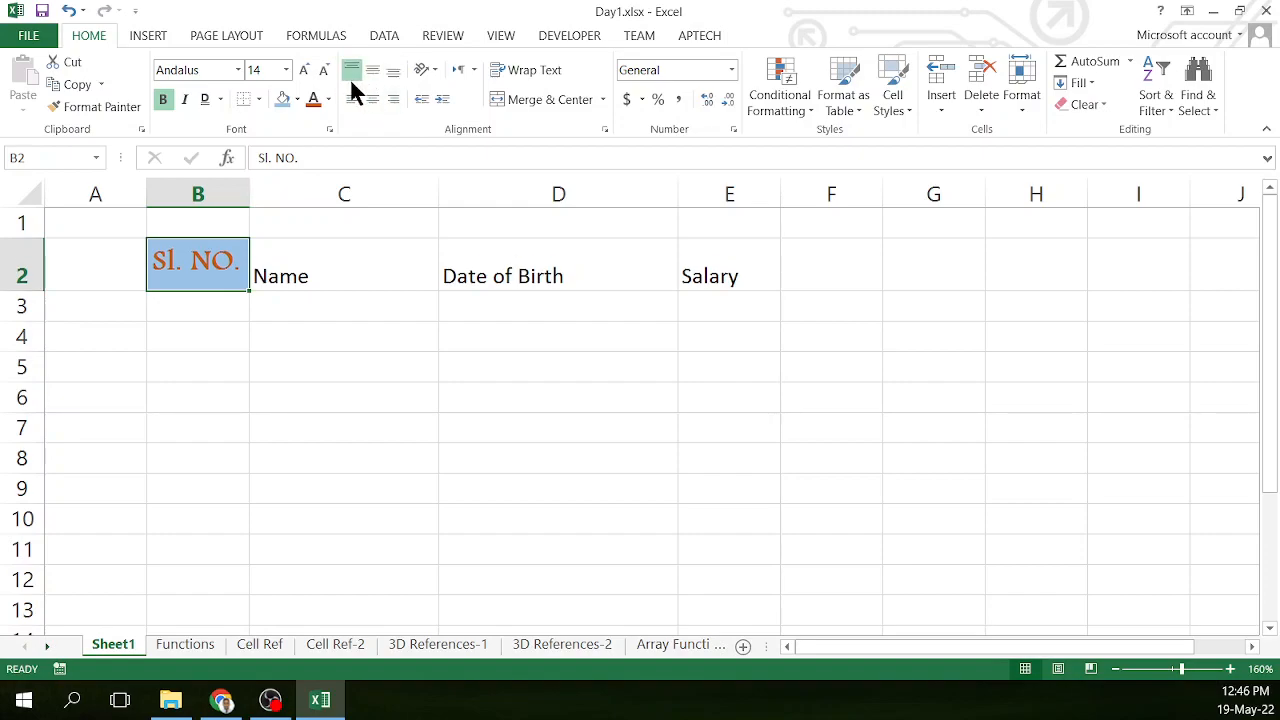
click(80, 285)
drag(22, 291, 20, 336)
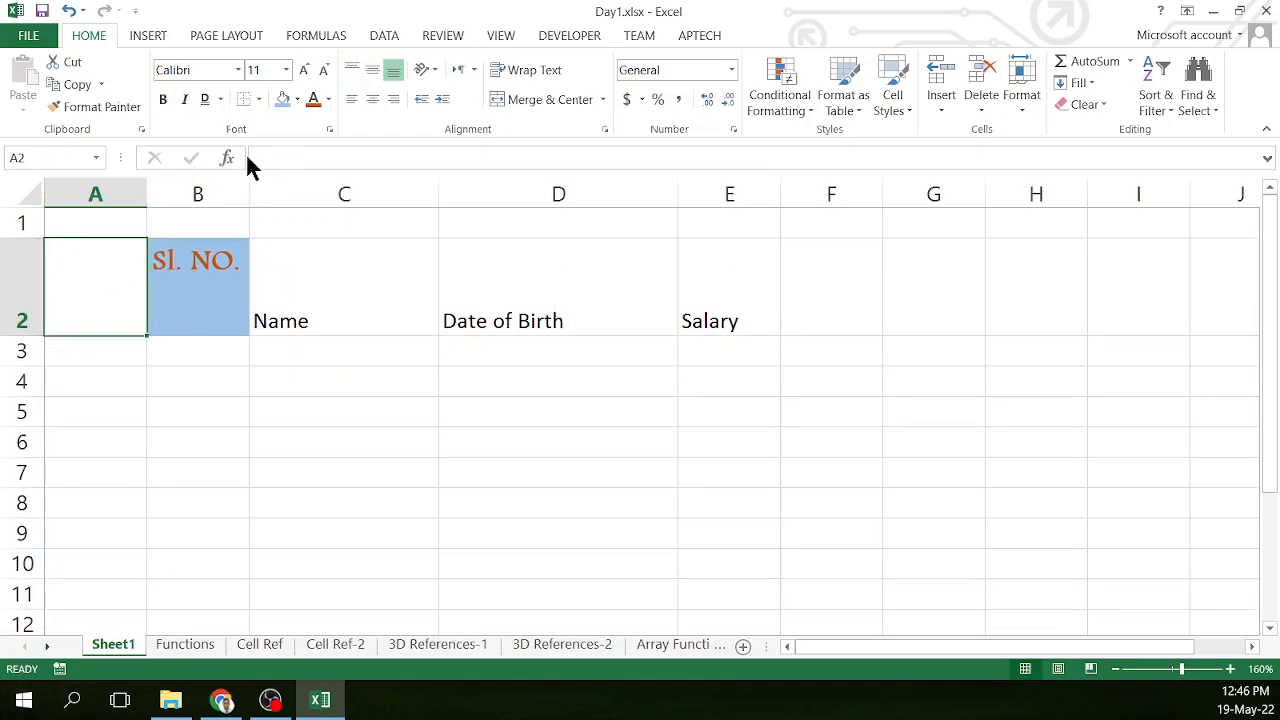
drag(250, 187, 344, 190)
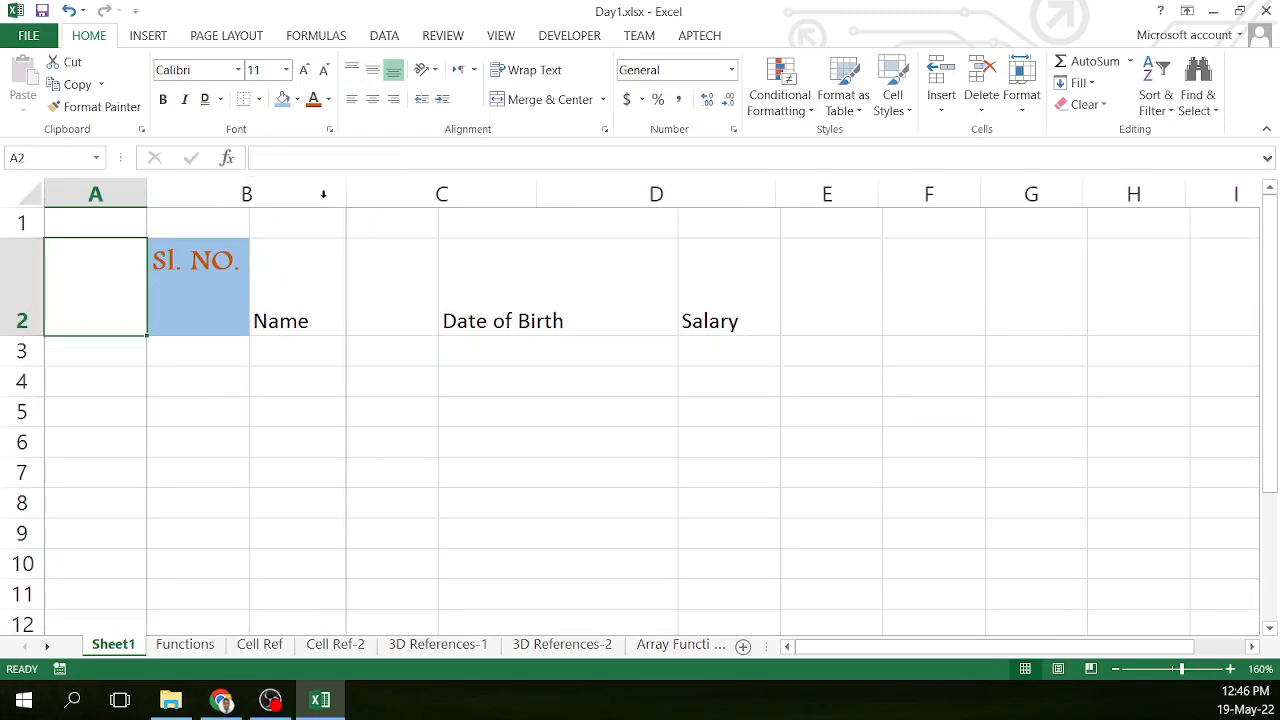
Step: Try the different cell alignments on the Sl. NO. heading and settle on centered horizontally and vertically
click(248, 260)
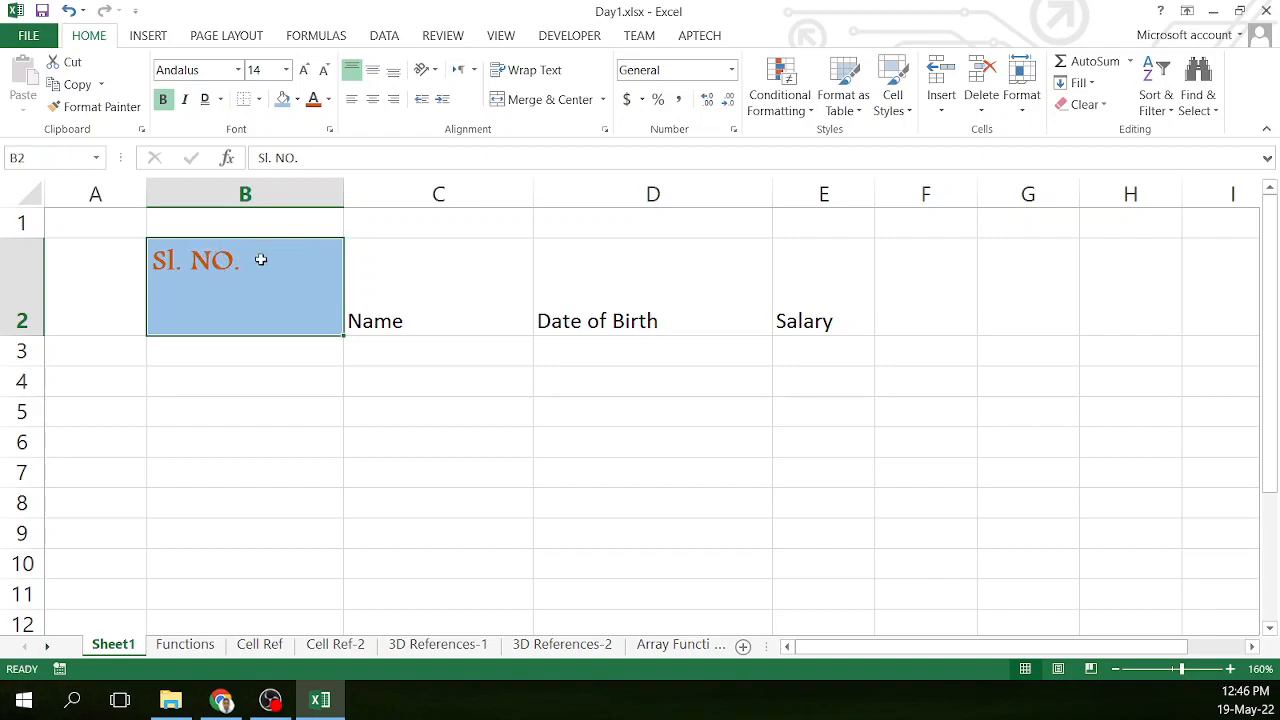
click(352, 70)
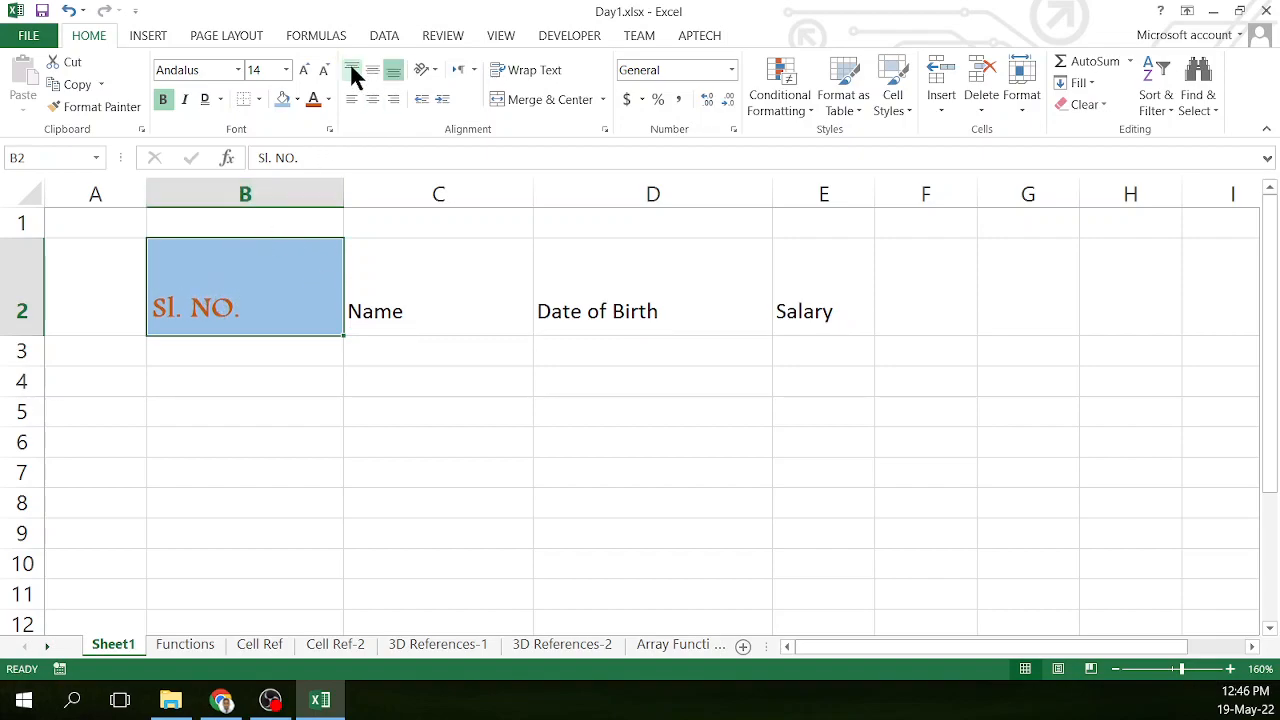
click(369, 70)
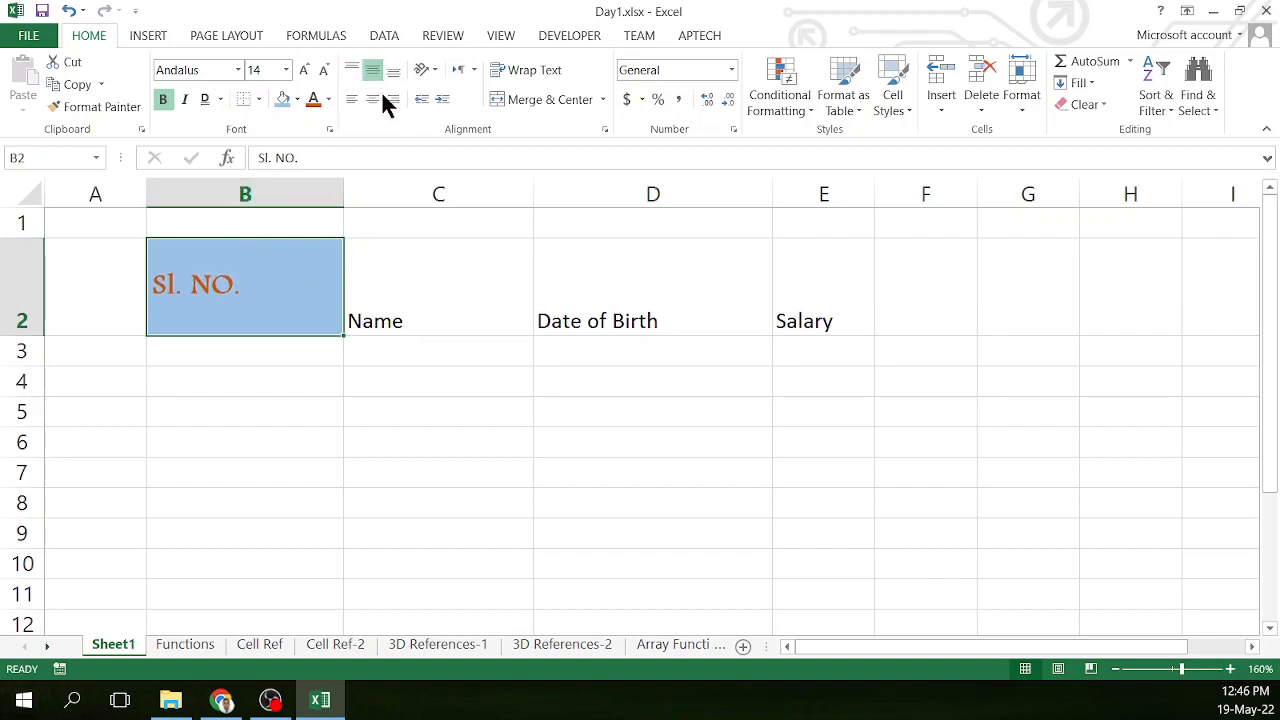
click(370, 98)
click(391, 99)
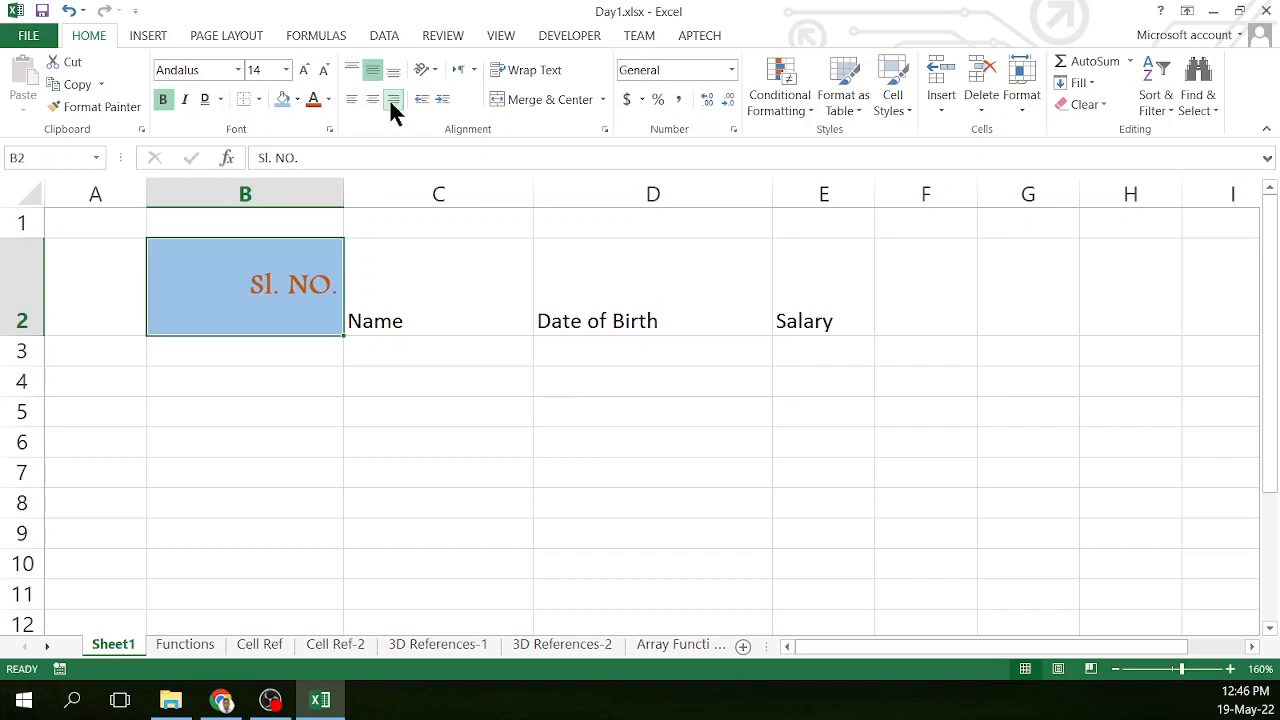
click(393, 70)
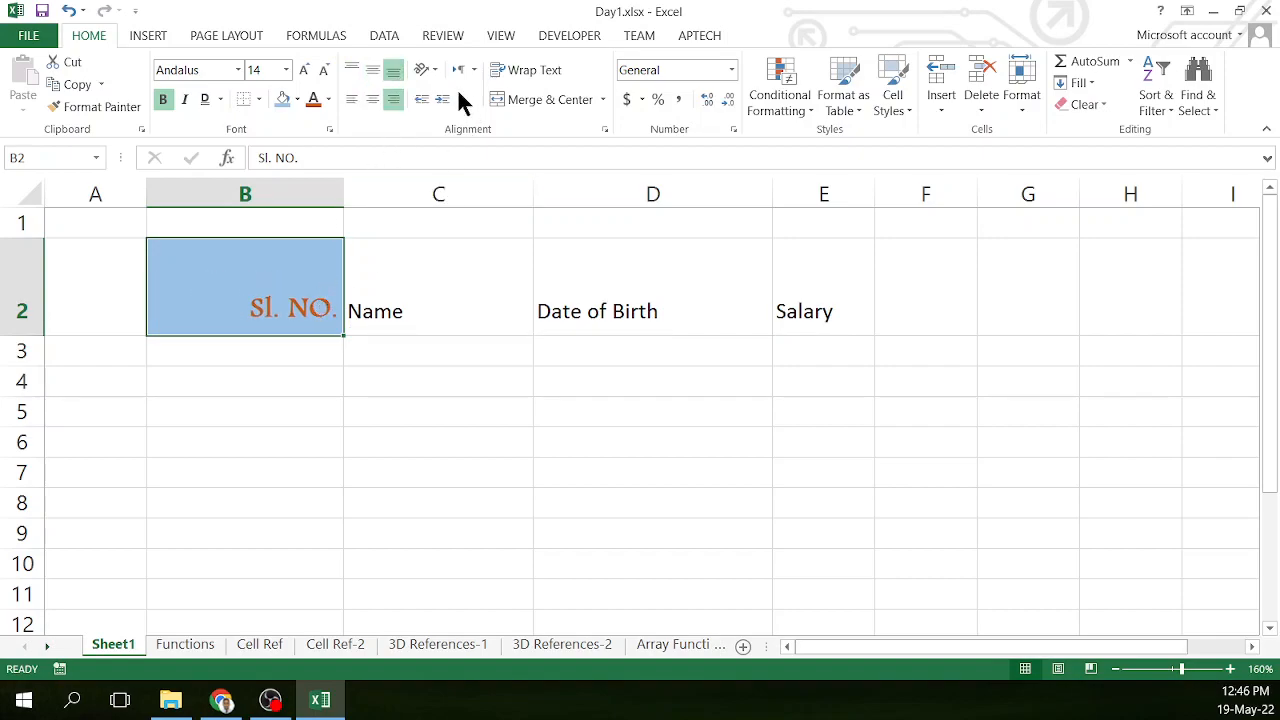
click(372, 70)
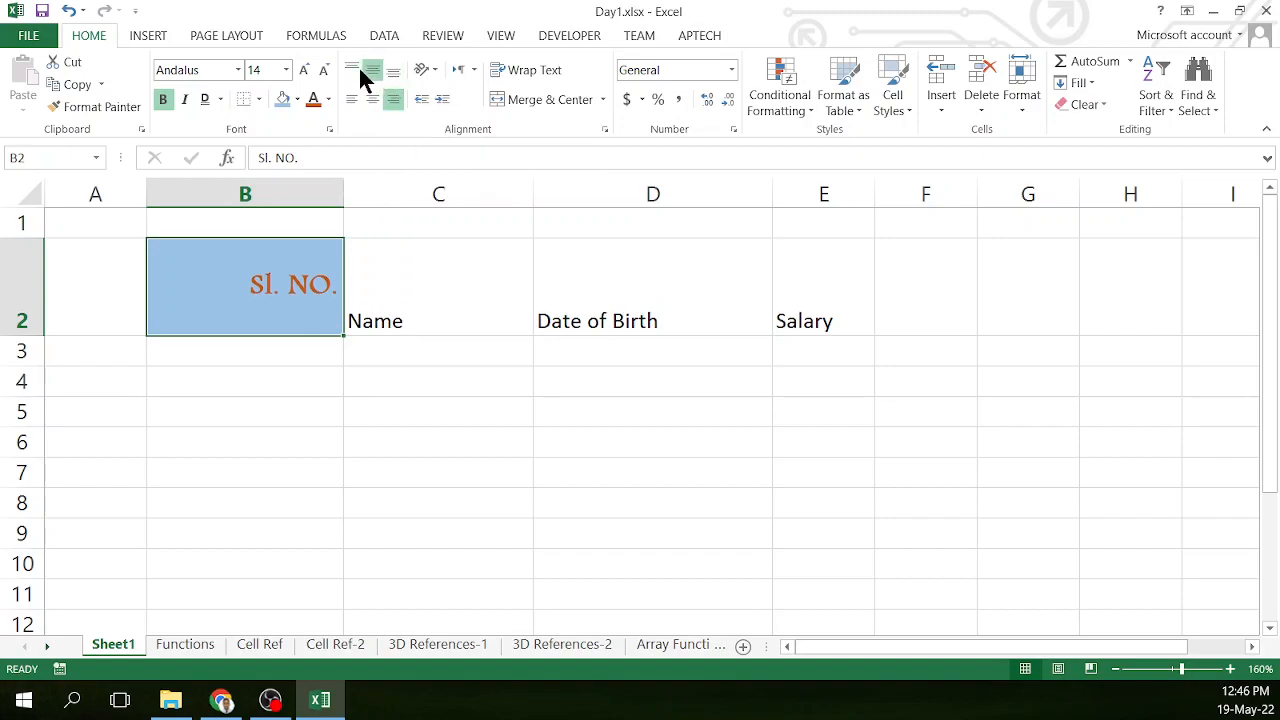
click(351, 62)
click(373, 72)
click(396, 70)
click(372, 100)
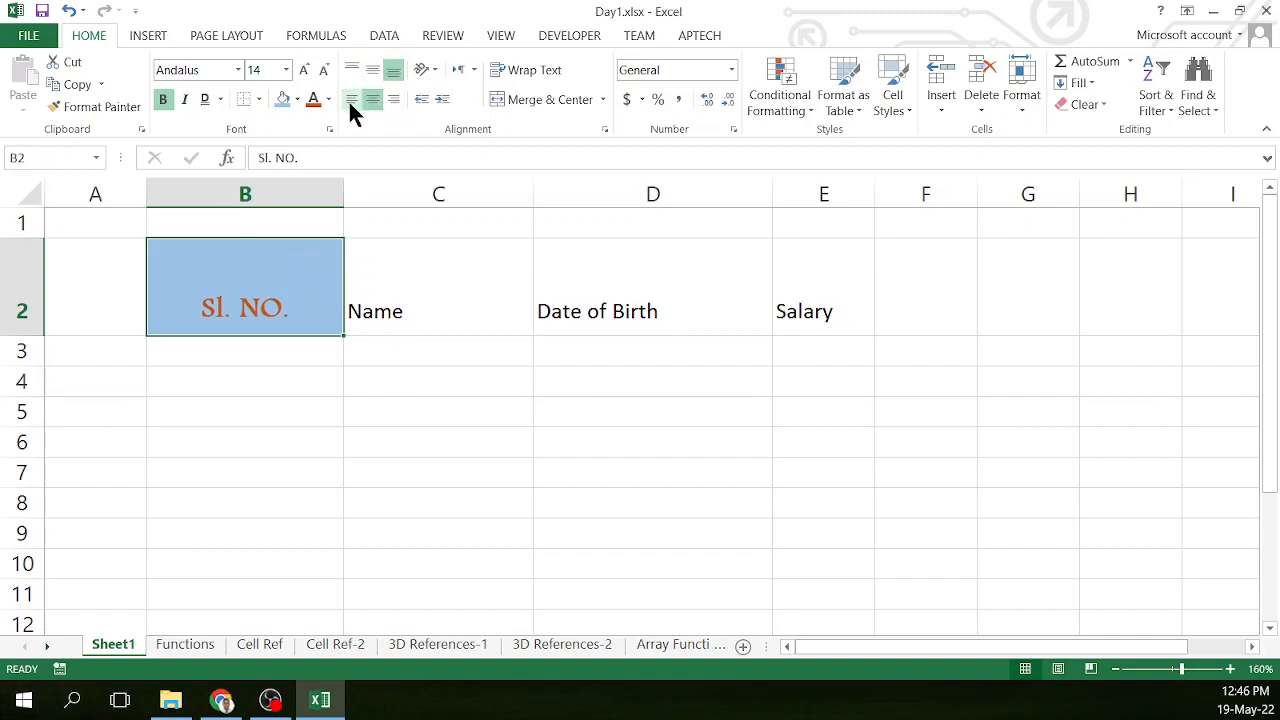
click(373, 74)
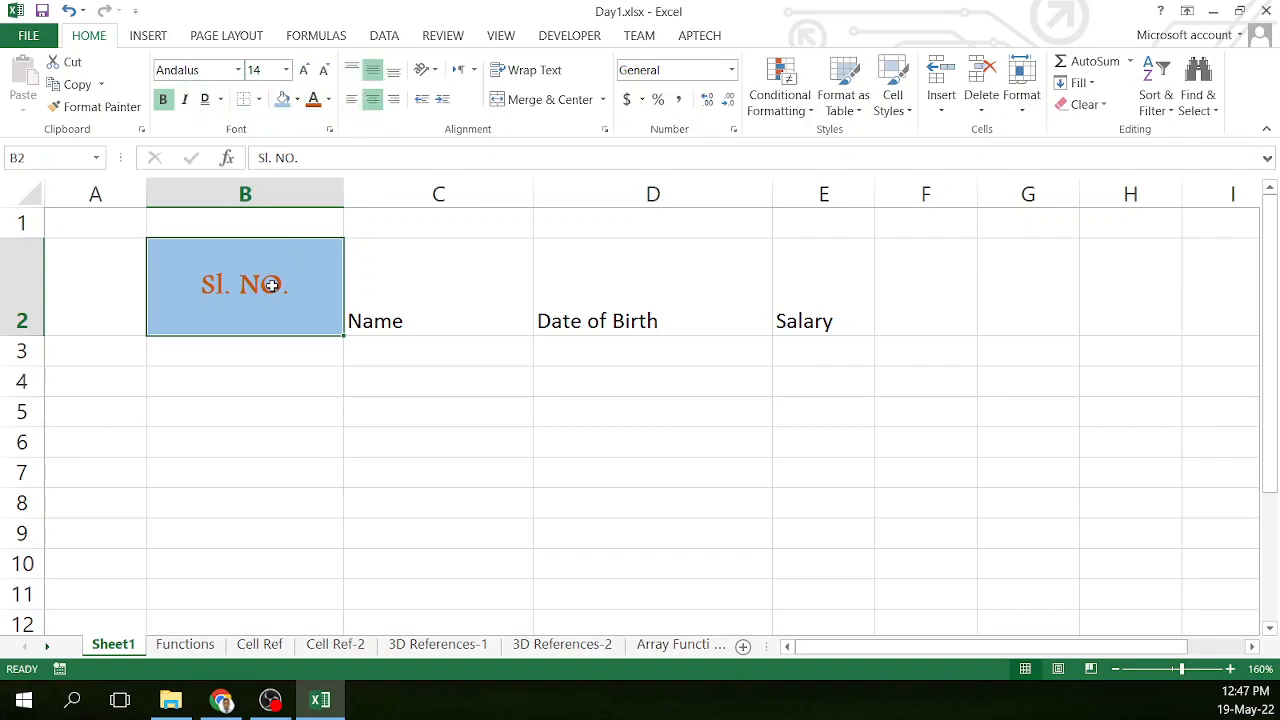
click(314, 349)
drag(326, 318, 801, 284)
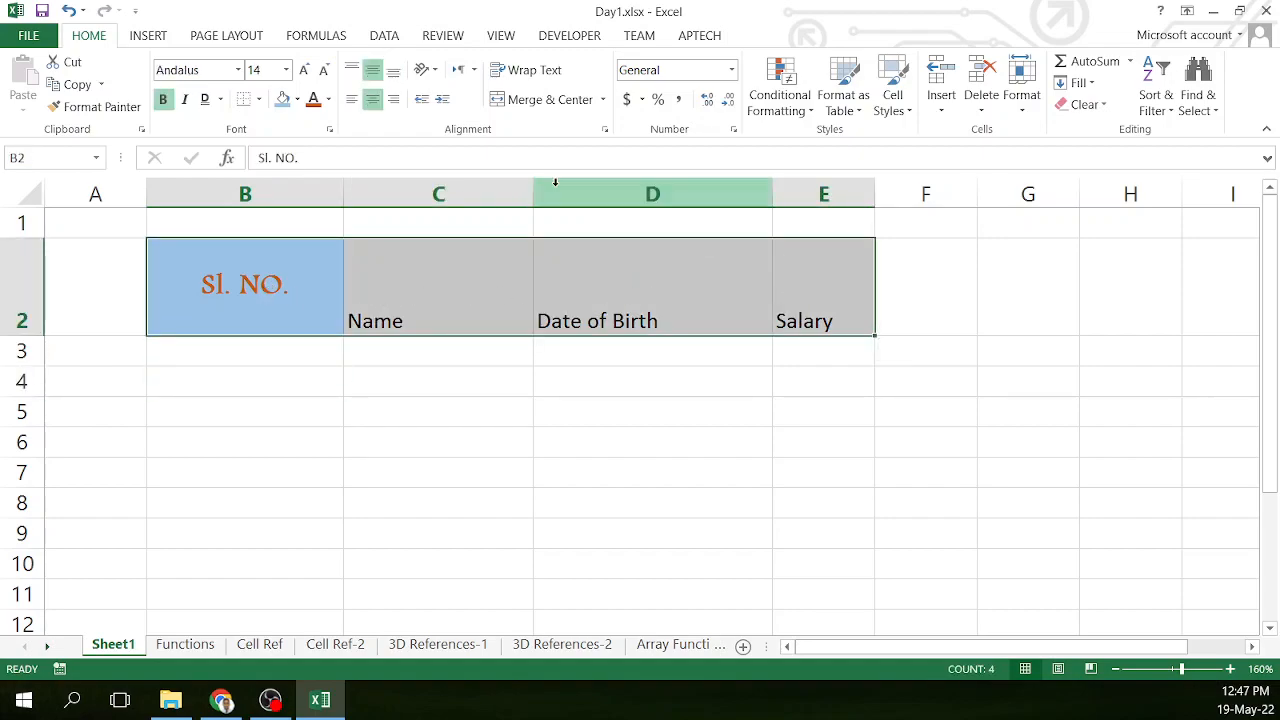
click(256, 386)
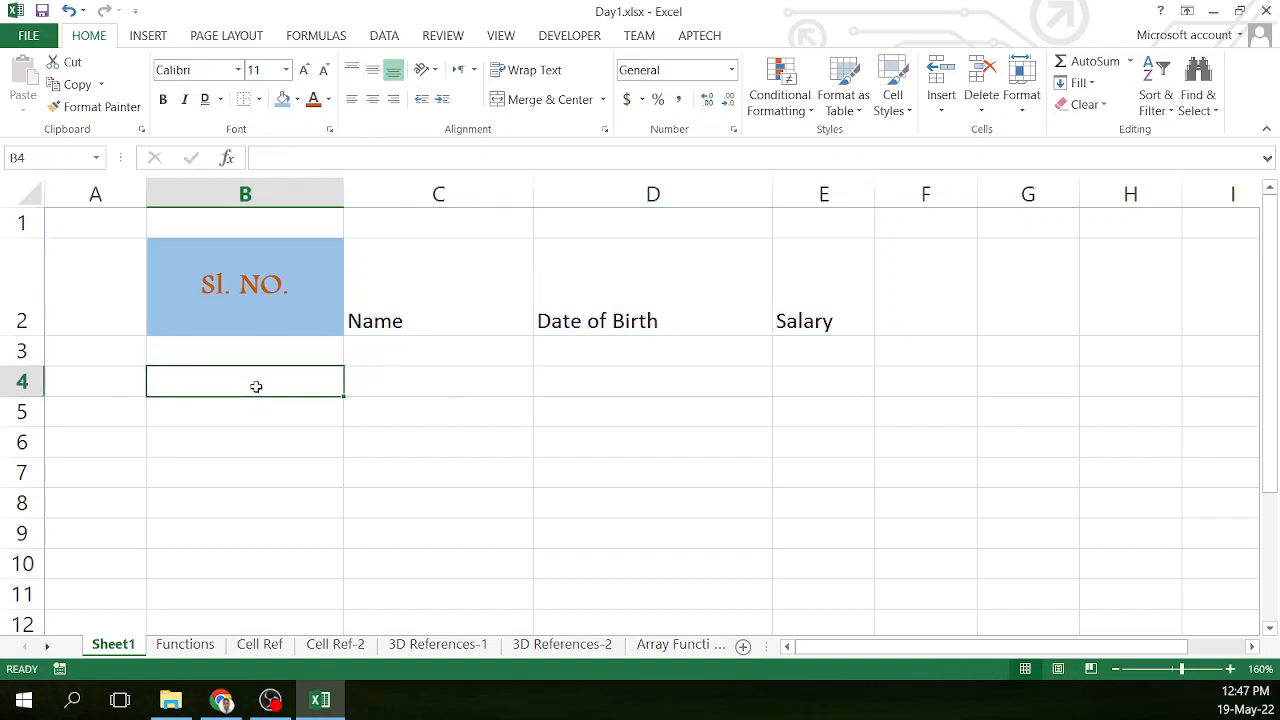
click(262, 290)
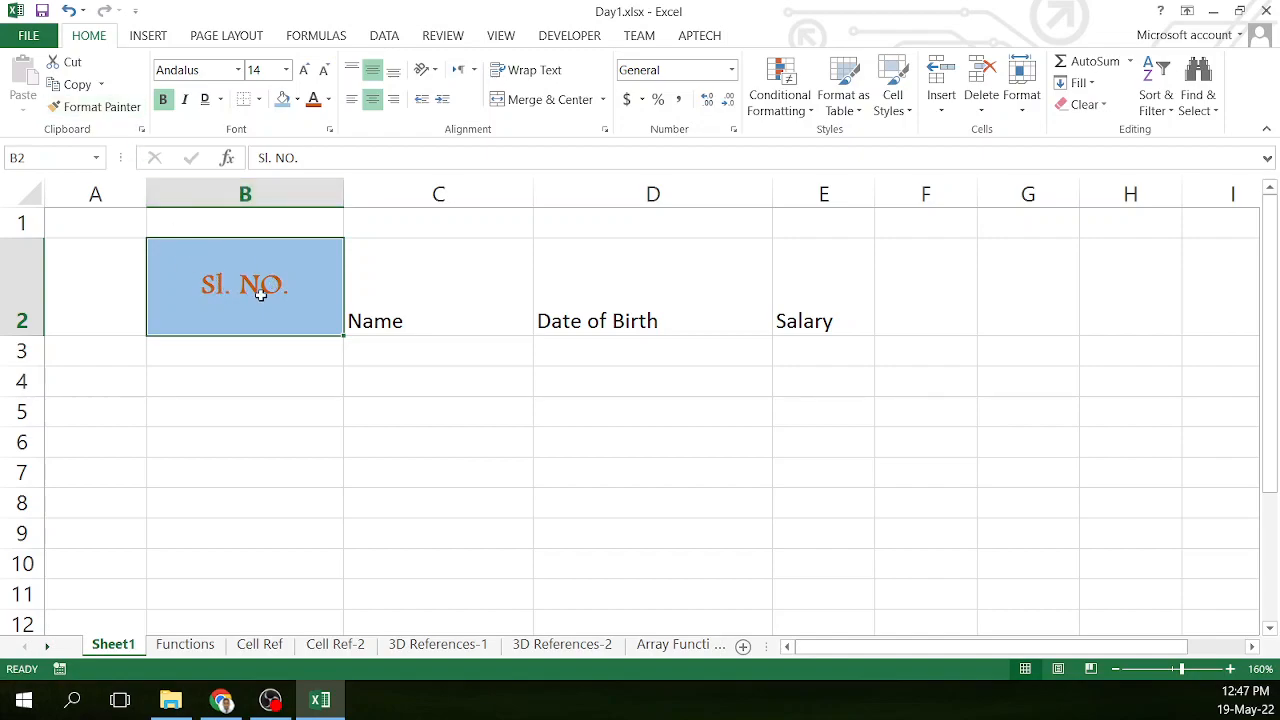
click(419, 277)
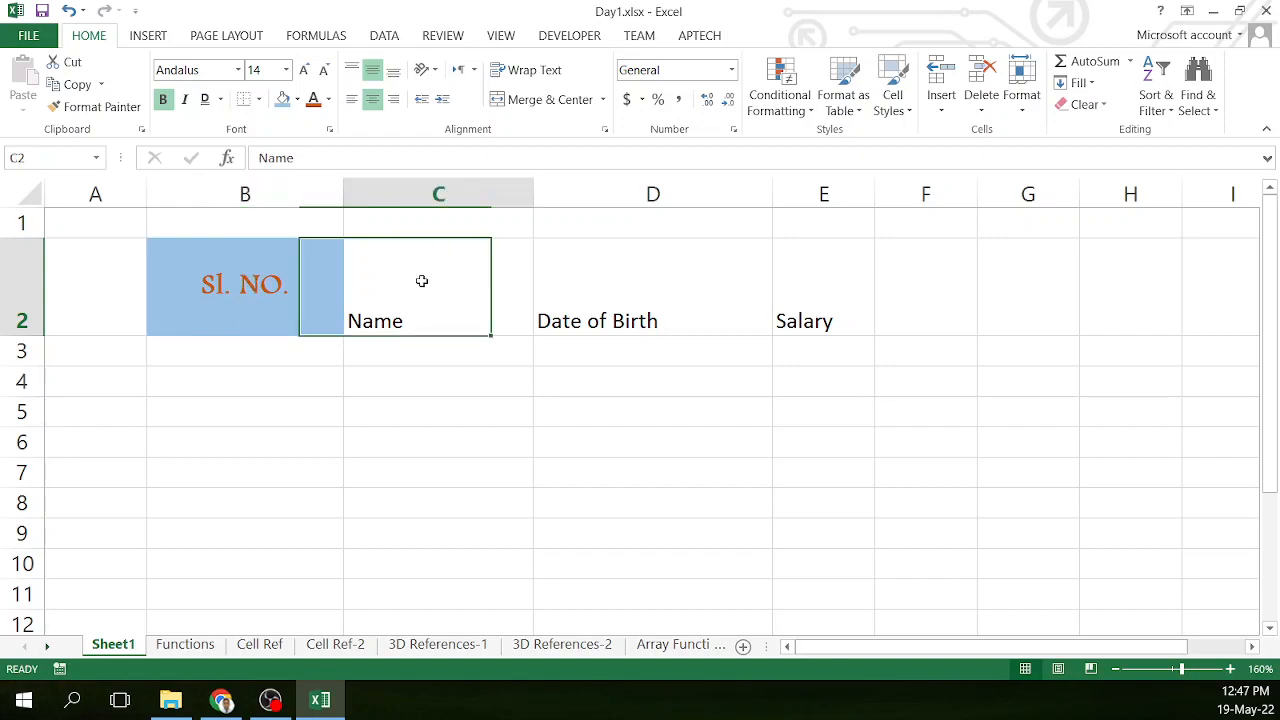
Step: Try copying the Sl. NO. heading's formatting to the Name heading with Format Painter, and undo it
click(588, 283)
click(792, 301)
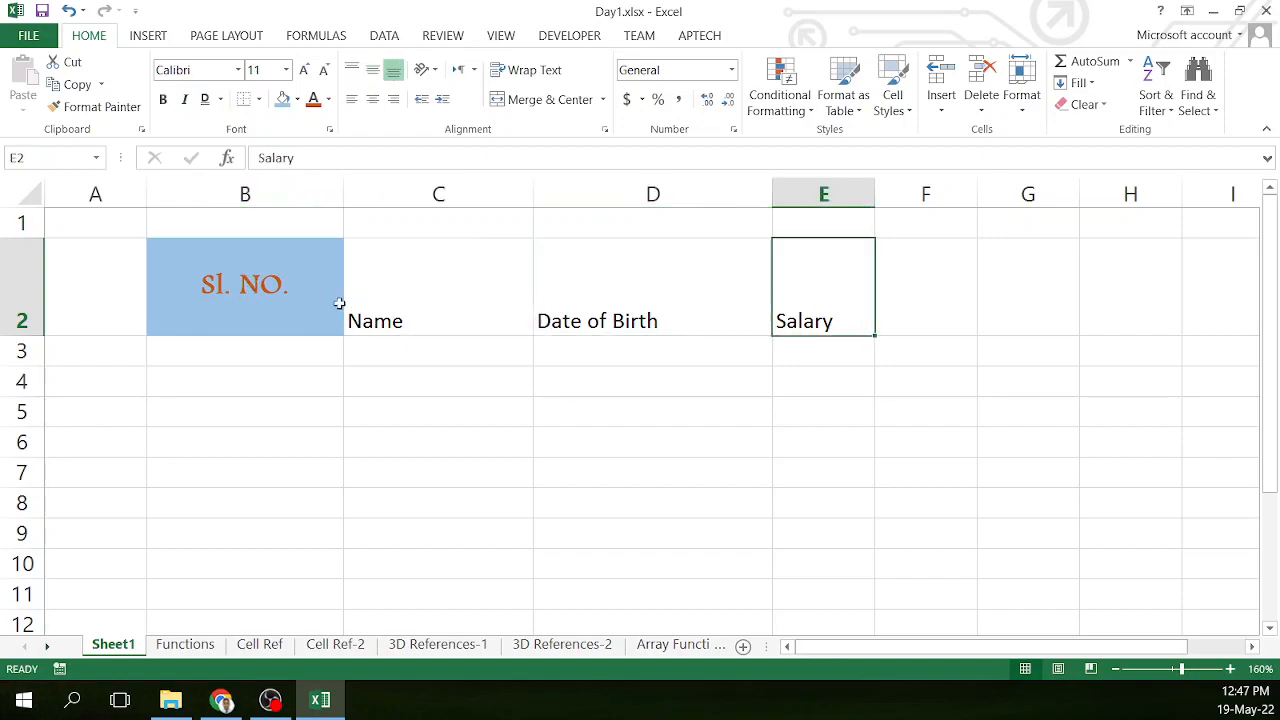
click(258, 291)
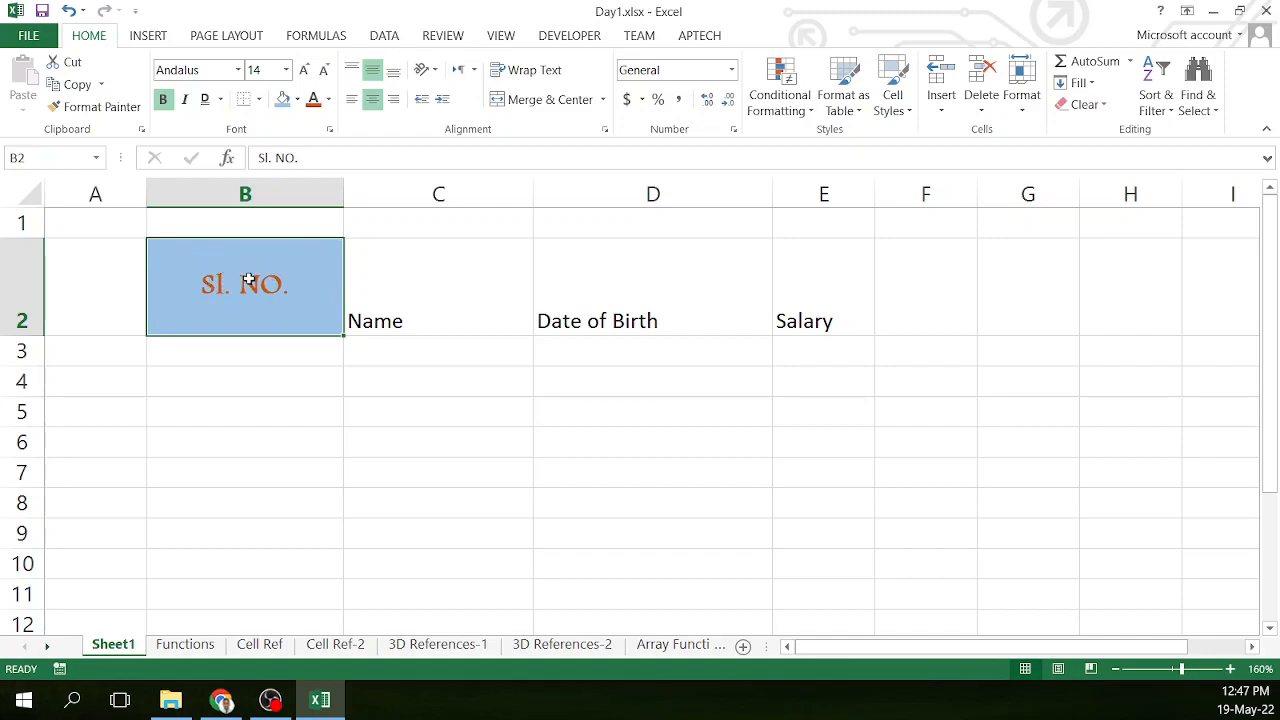
click(86, 104)
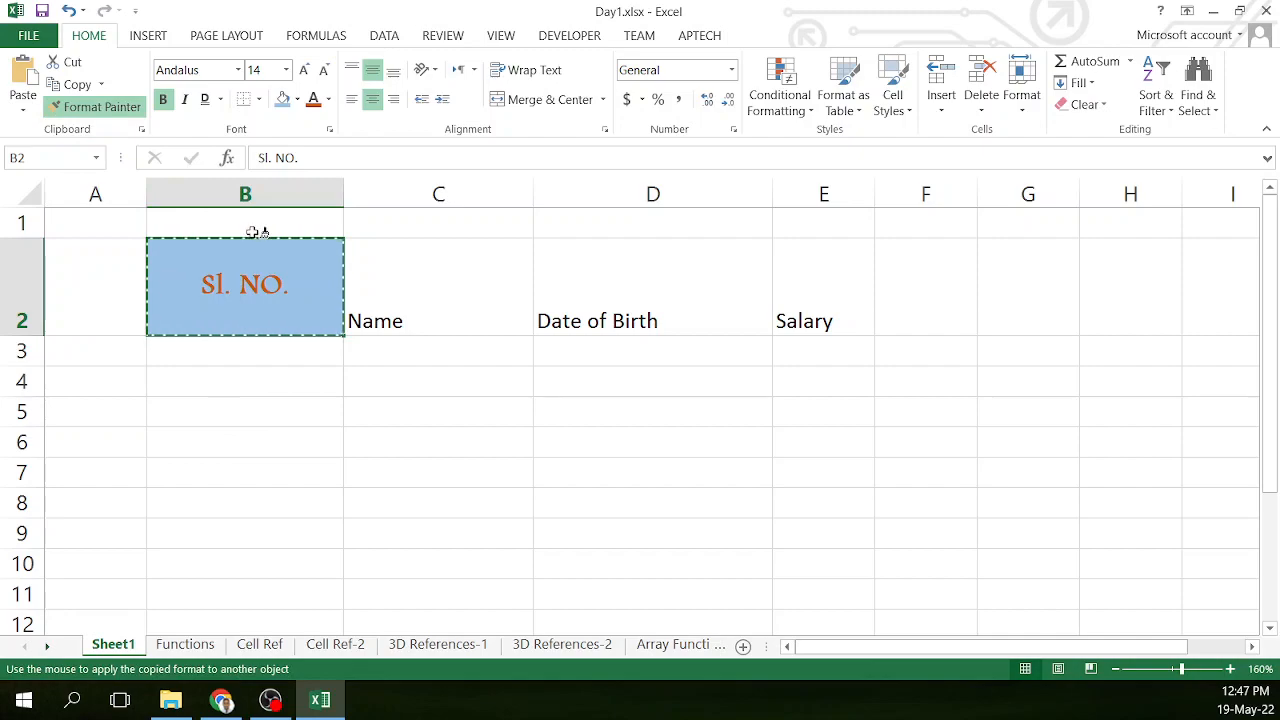
click(432, 274)
click(395, 284)
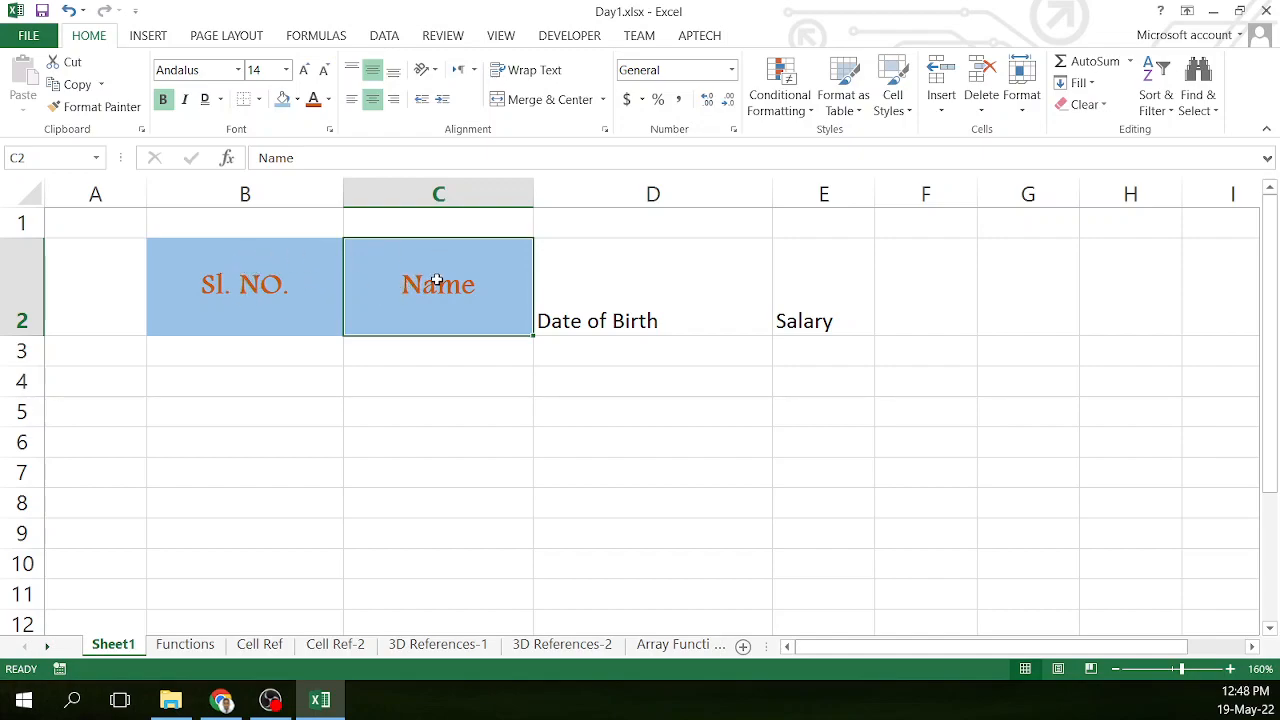
click(418, 352)
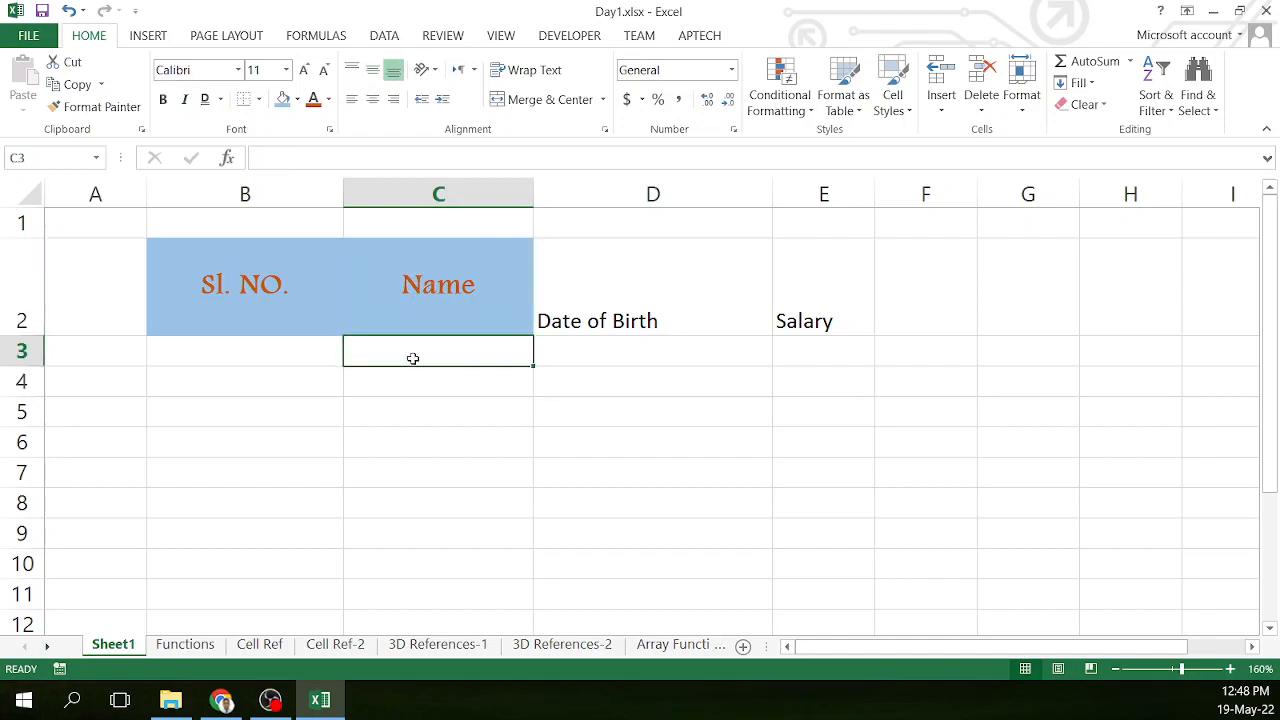
key(ctrl+z)
key(Escape)
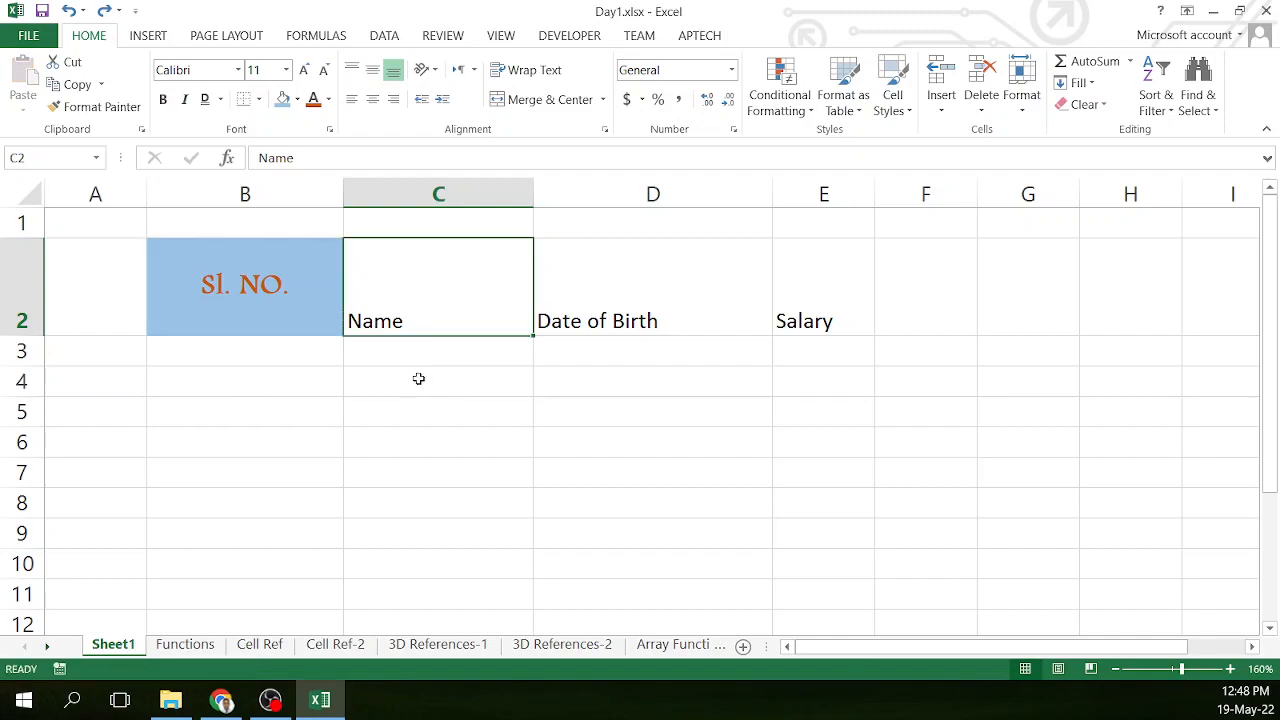
Step: Try the Format Painter once more from Sl. NO. to the Name heading alone, and undo it again
click(418, 379)
click(385, 352)
click(263, 272)
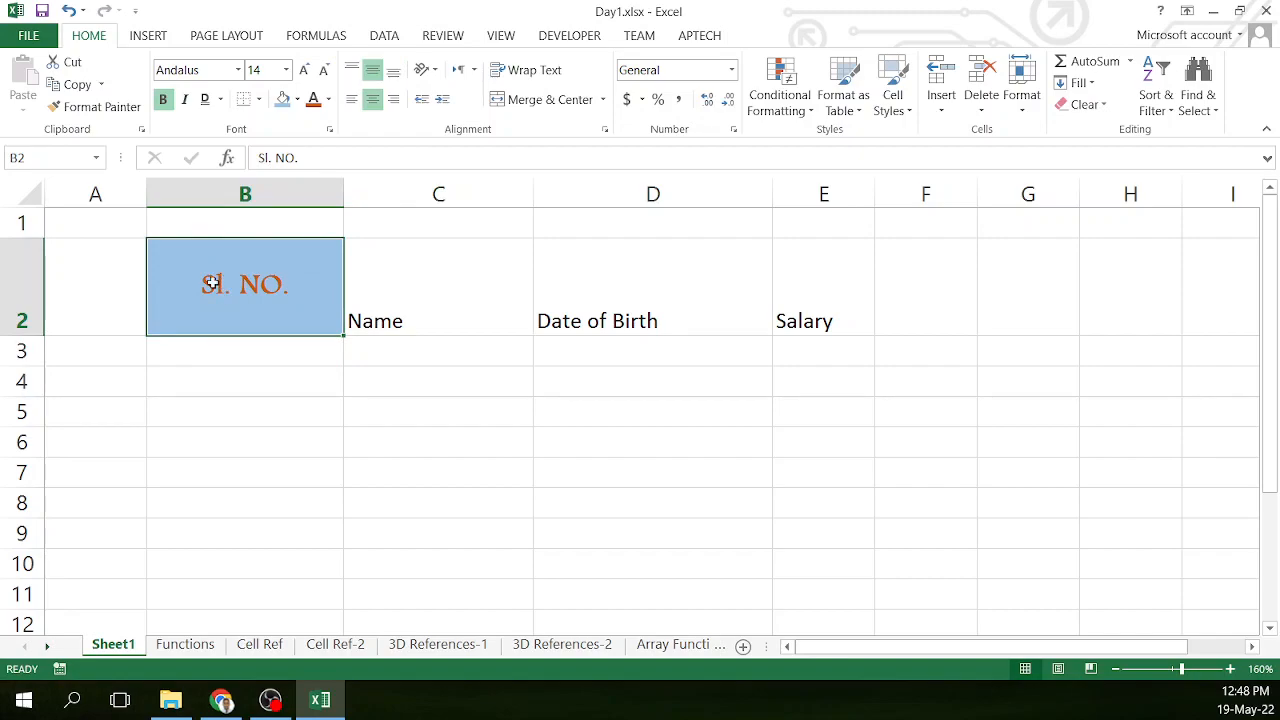
click(95, 104)
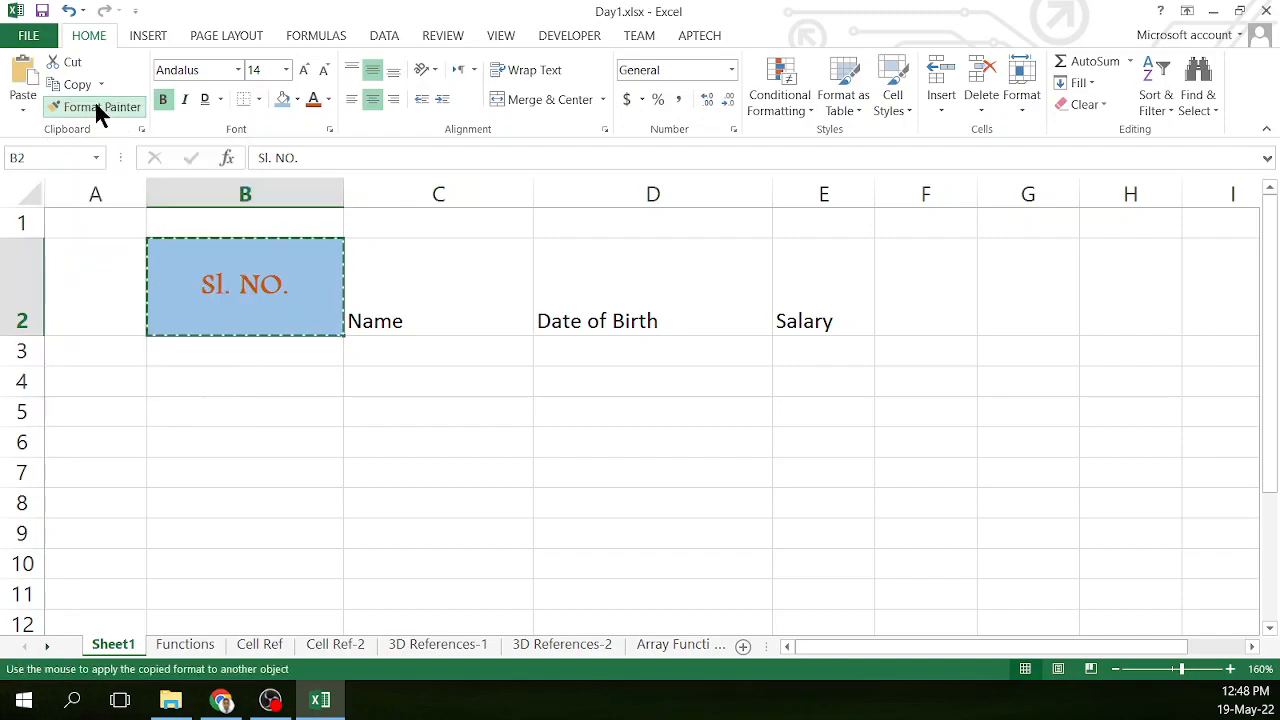
click(402, 285)
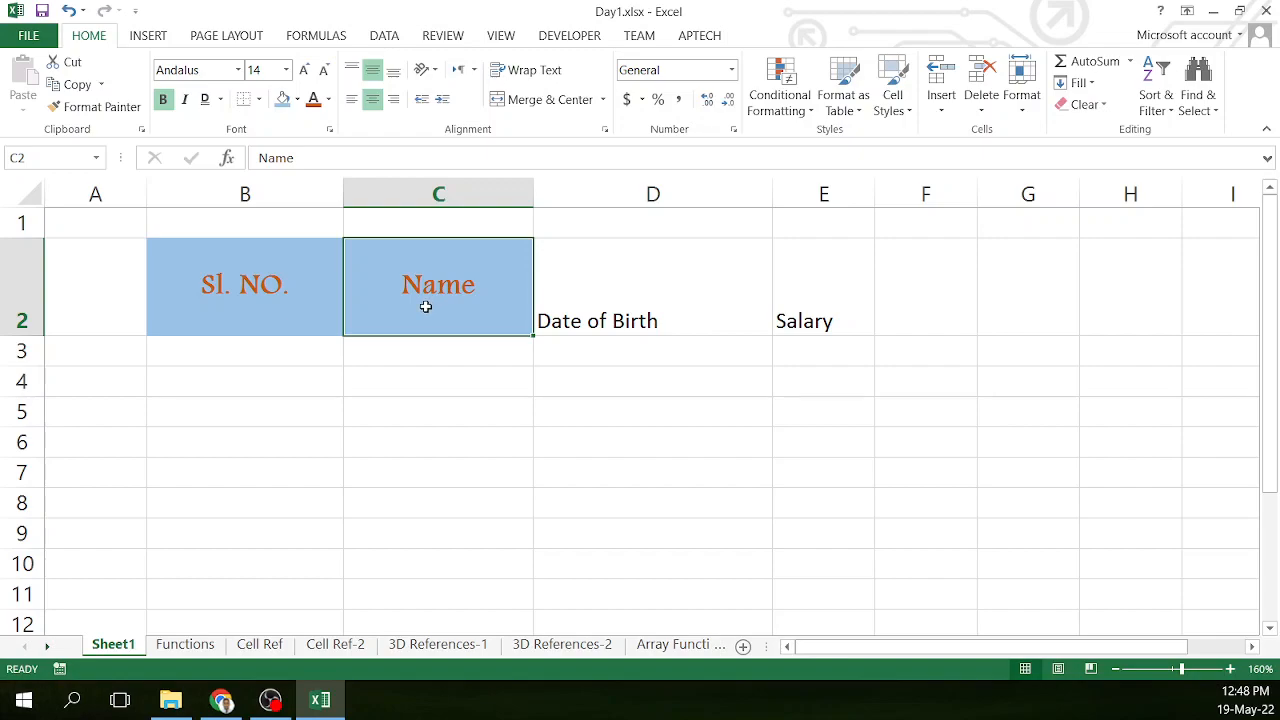
key(ctrl+z)
click(334, 383)
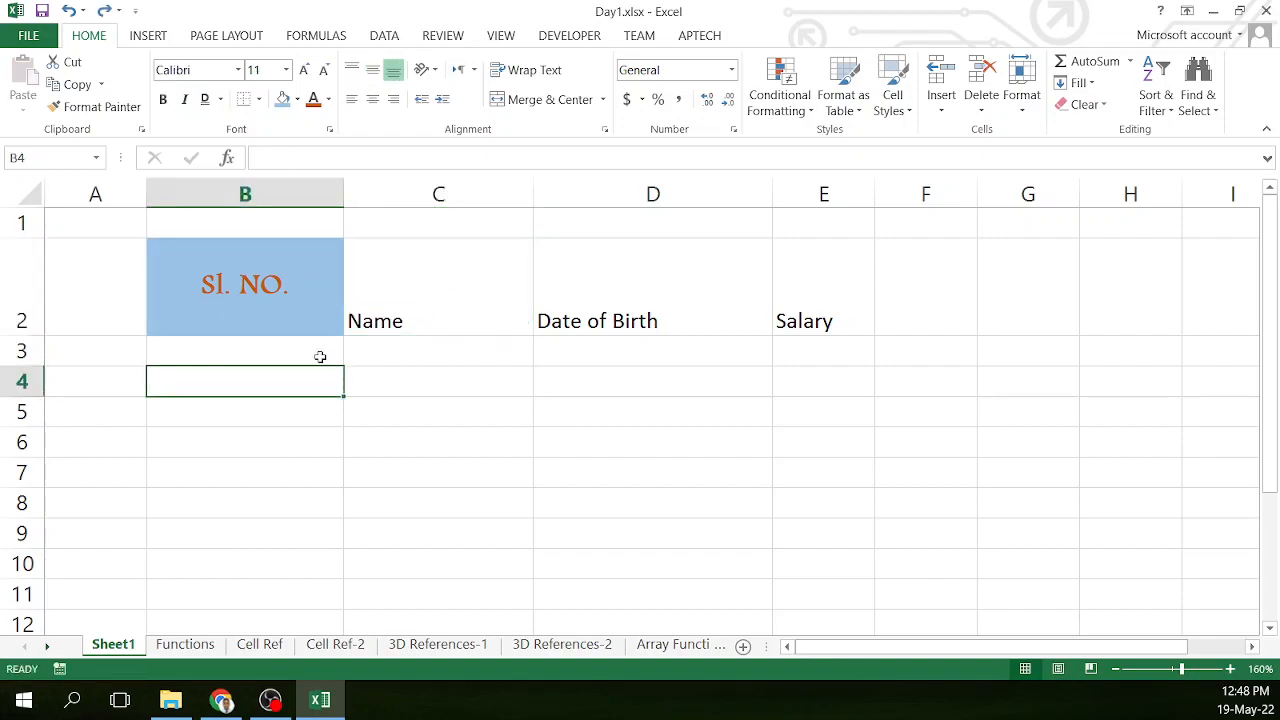
Step: Copy the Sl. NO. heading's formatting to the Name, Date of Birth and Salary headings together with Format Painter
click(295, 299)
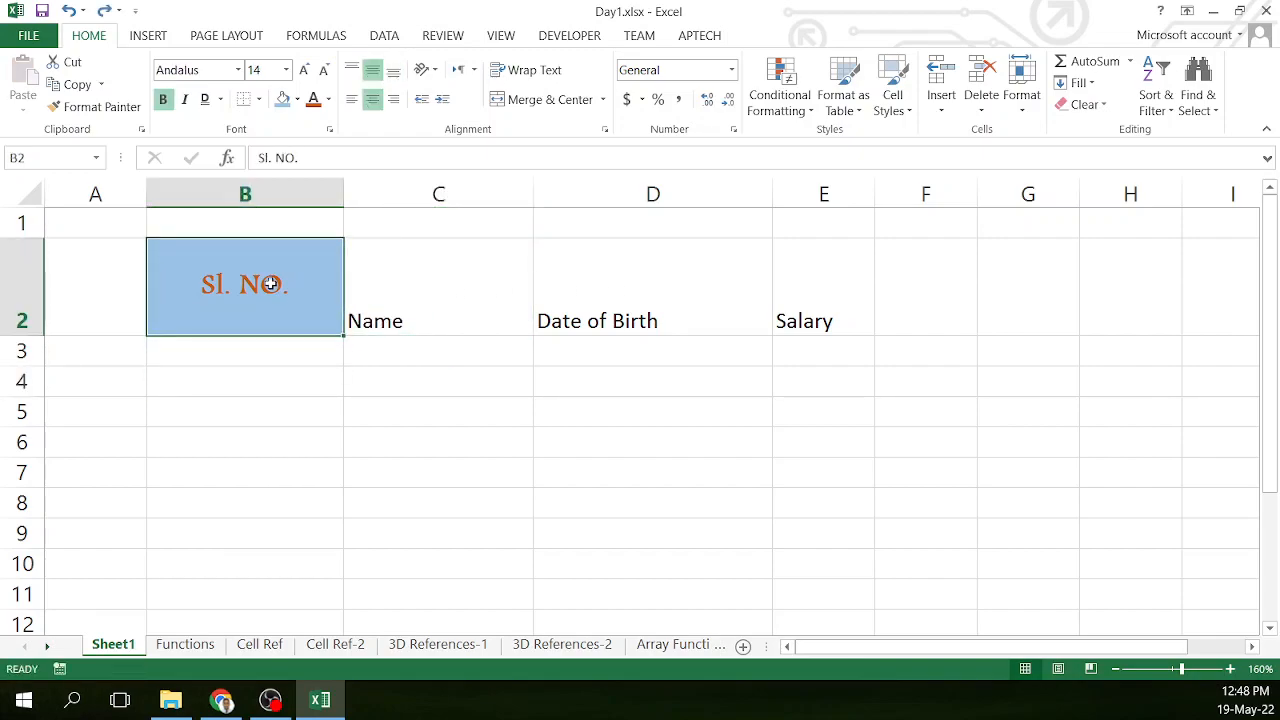
click(119, 105)
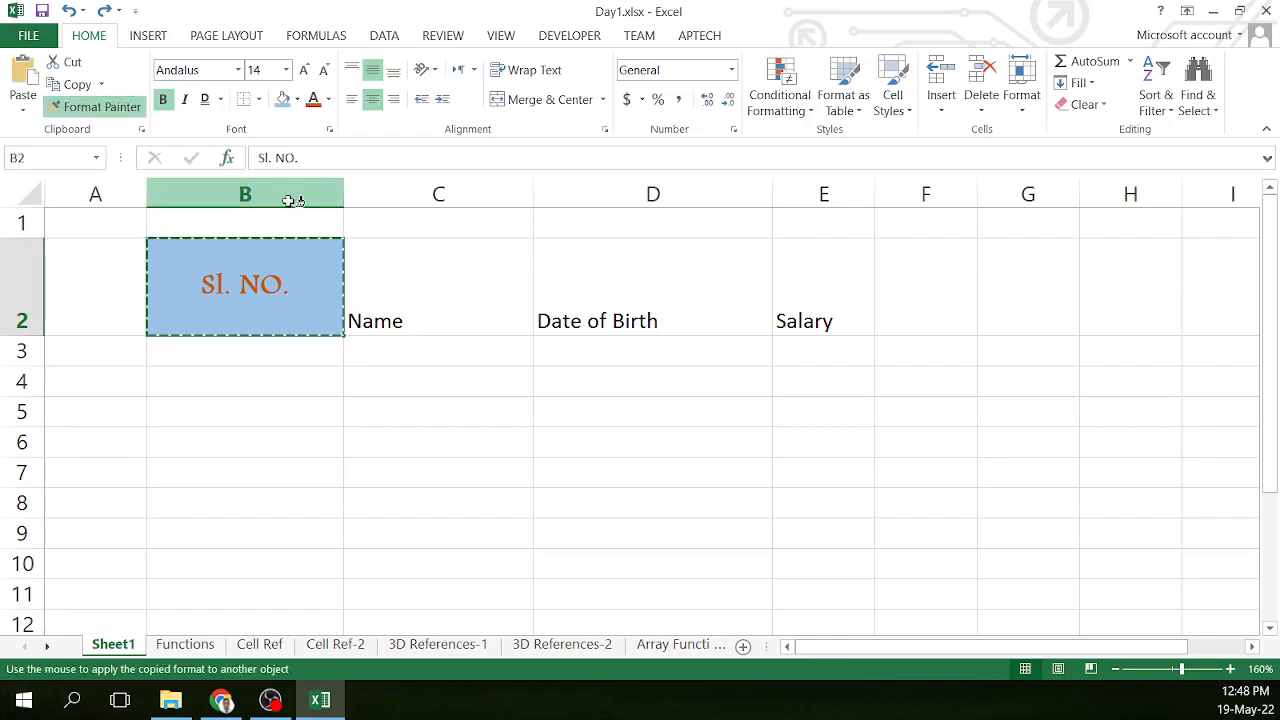
drag(405, 279, 791, 280)
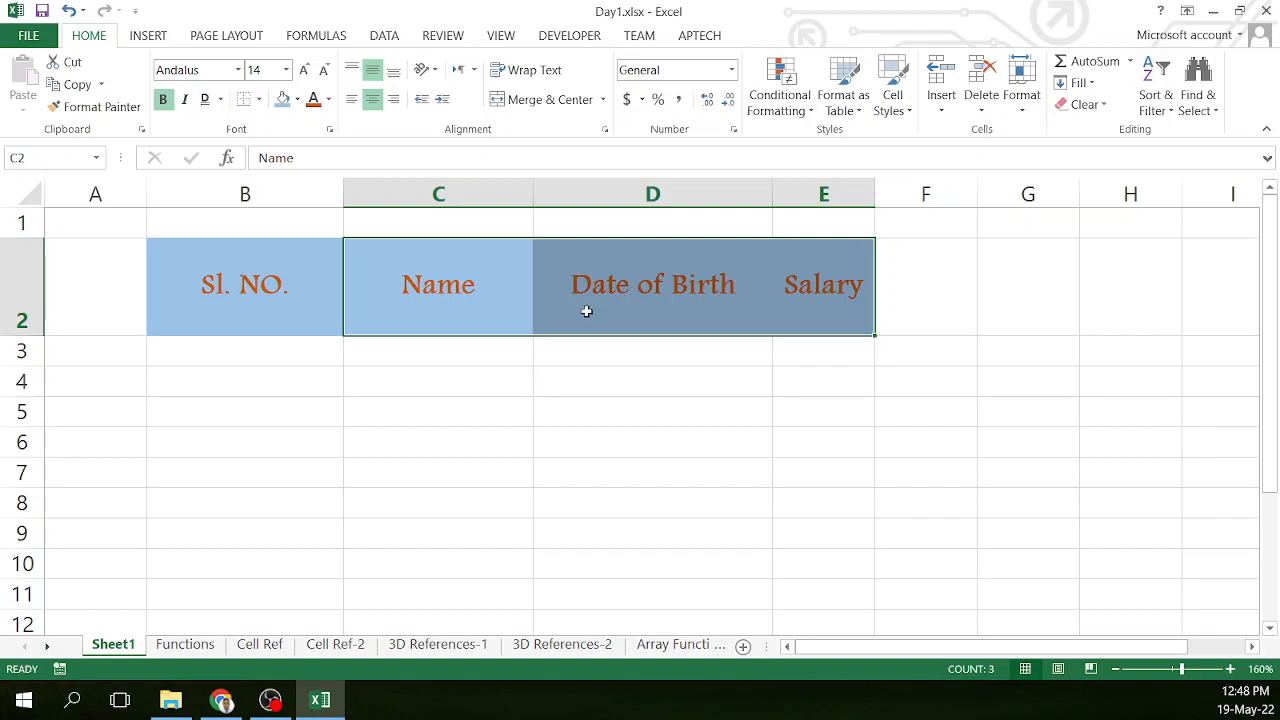
click(272, 292)
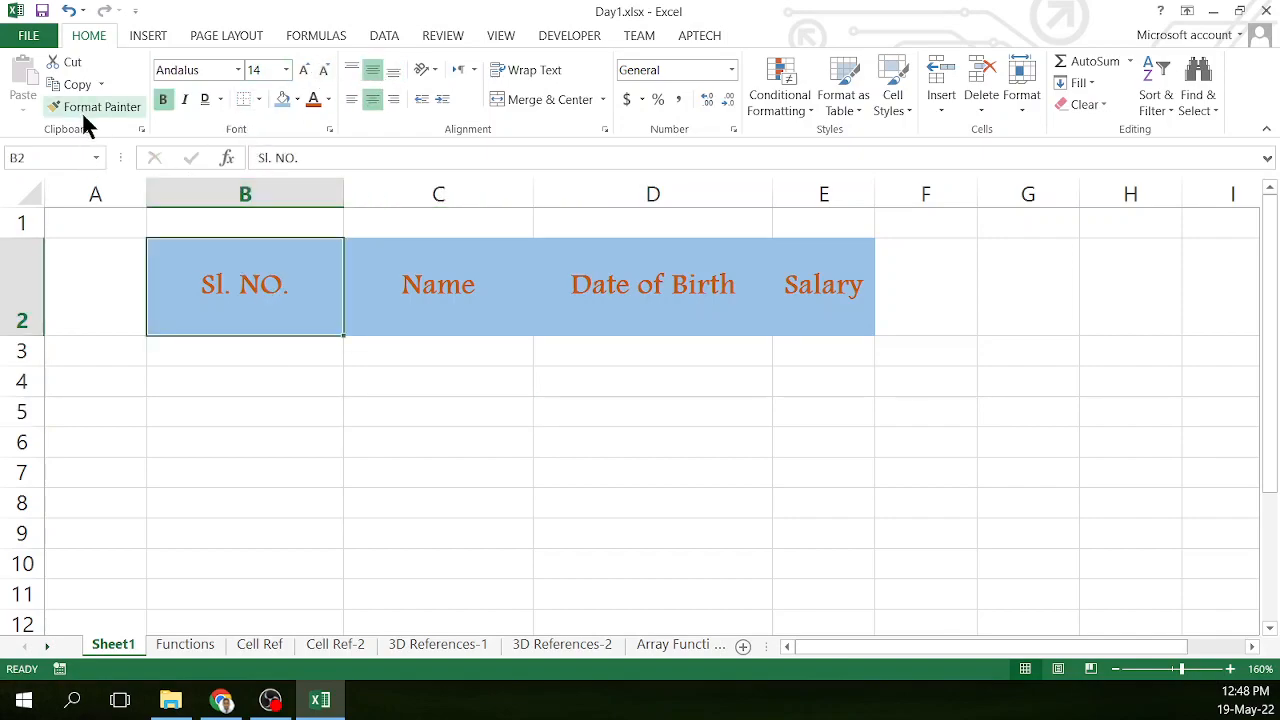
click(314, 415)
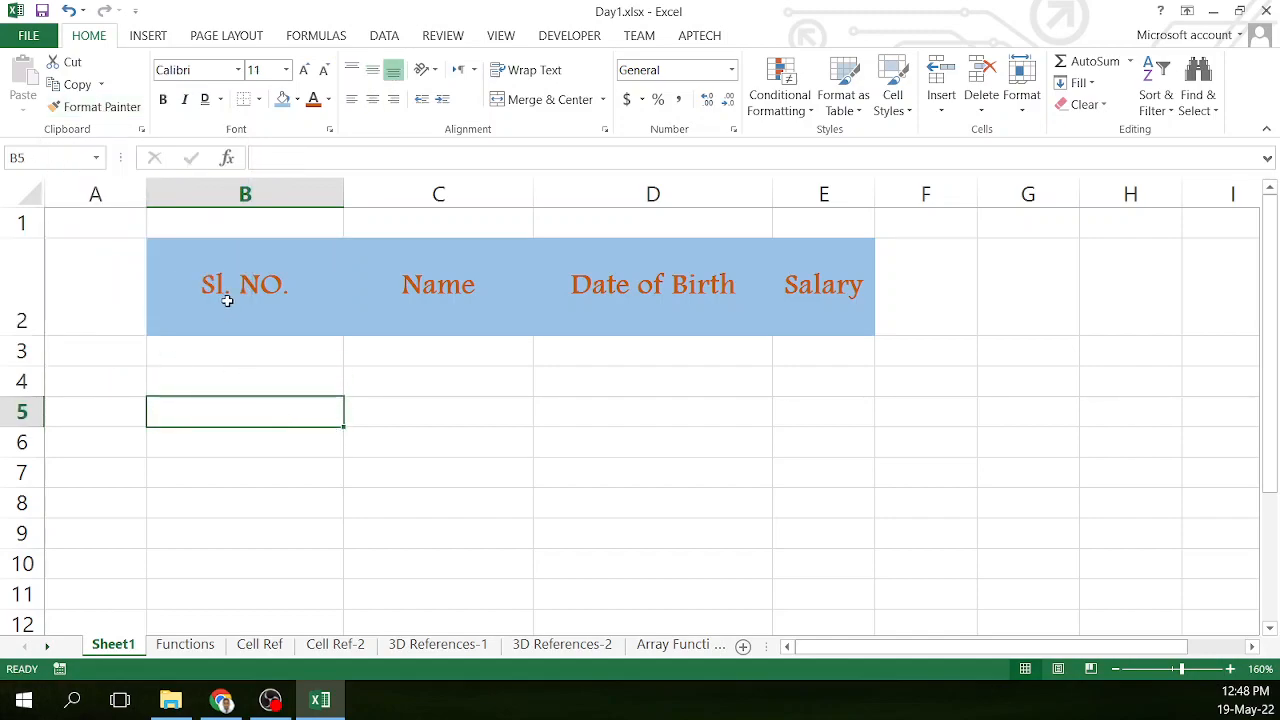
Step: Apply All Borders to the table range B2:E10
click(262, 327)
drag(265, 329, 816, 554)
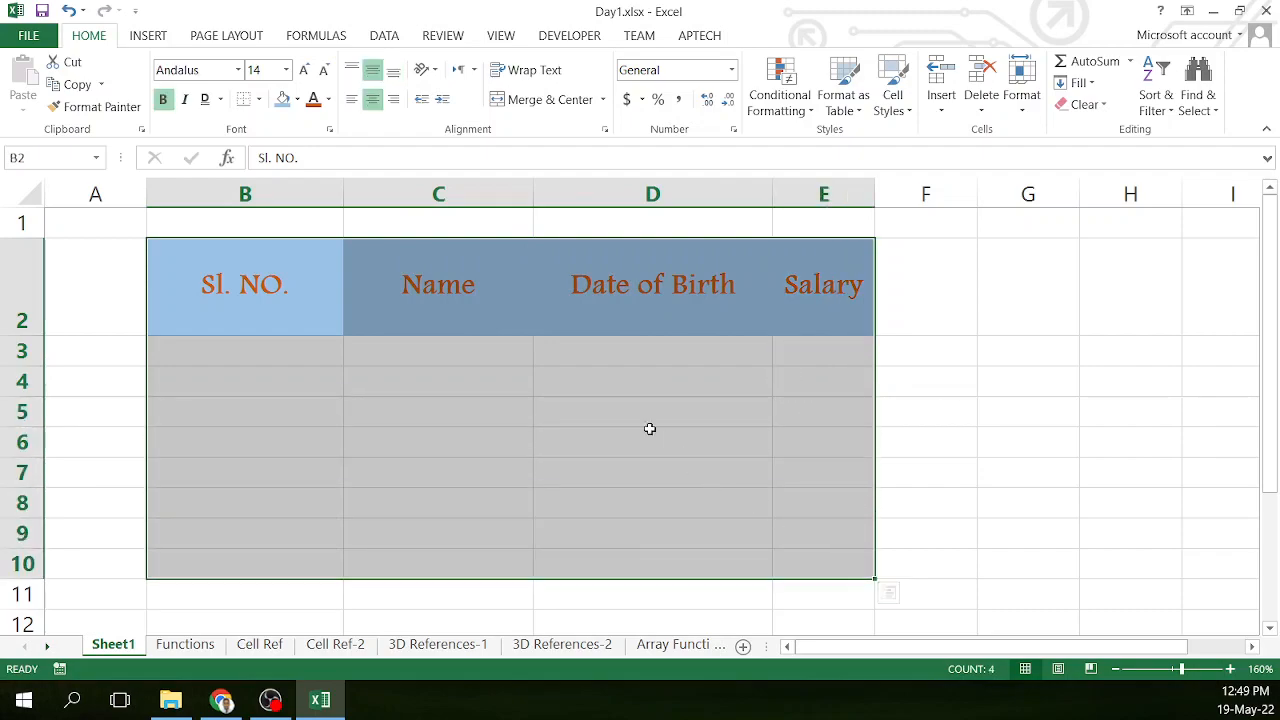
click(259, 98)
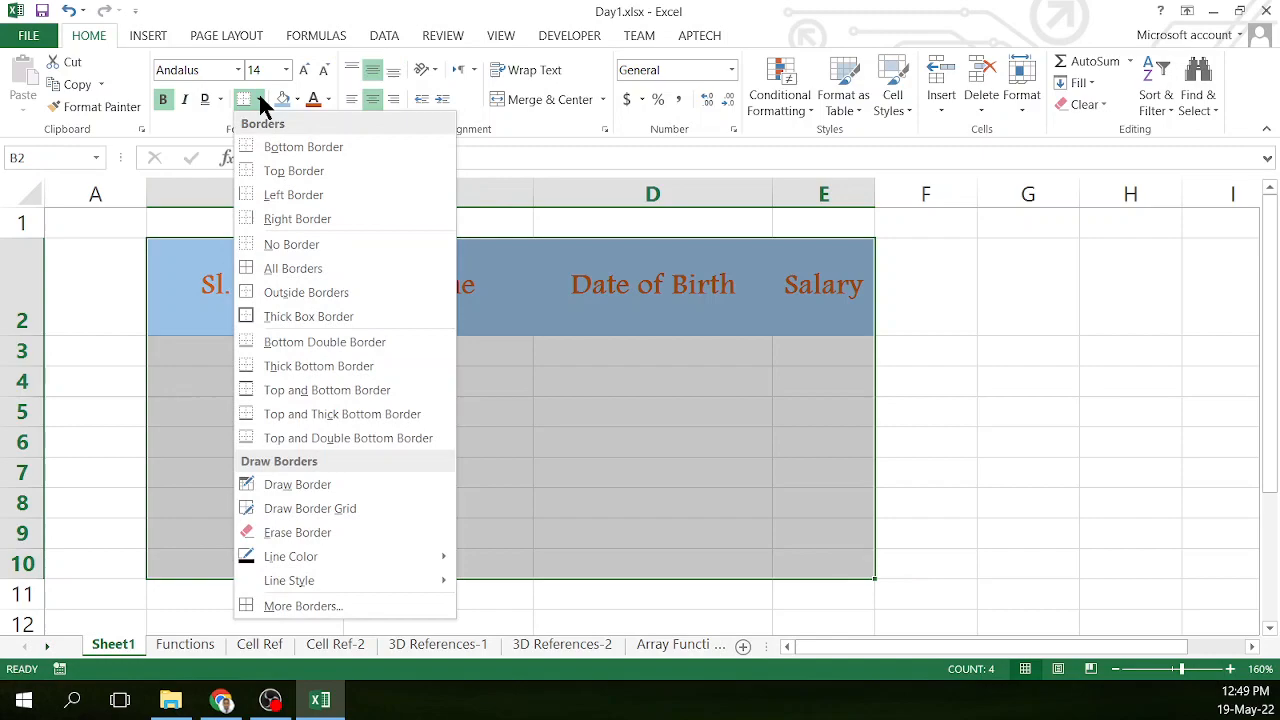
click(285, 270)
click(263, 368)
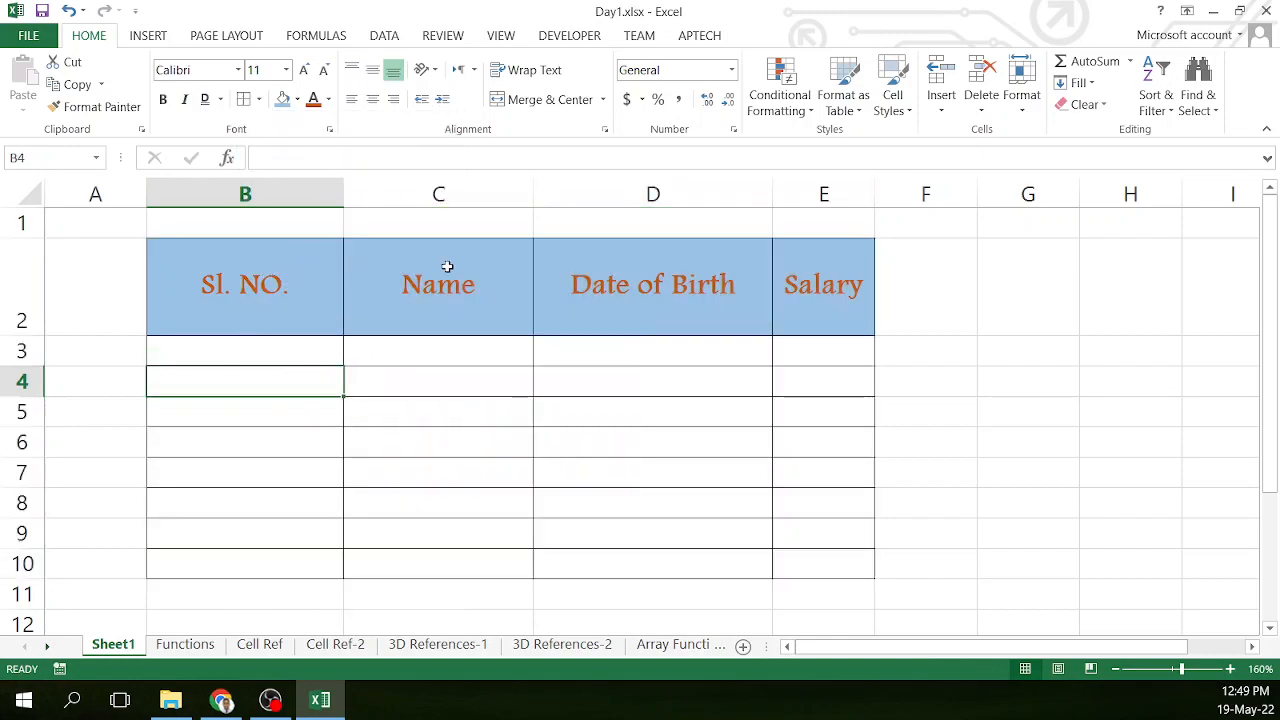
Step: Examine the line colors and line styles available for the borders of B2:E10
drag(274, 314, 796, 556)
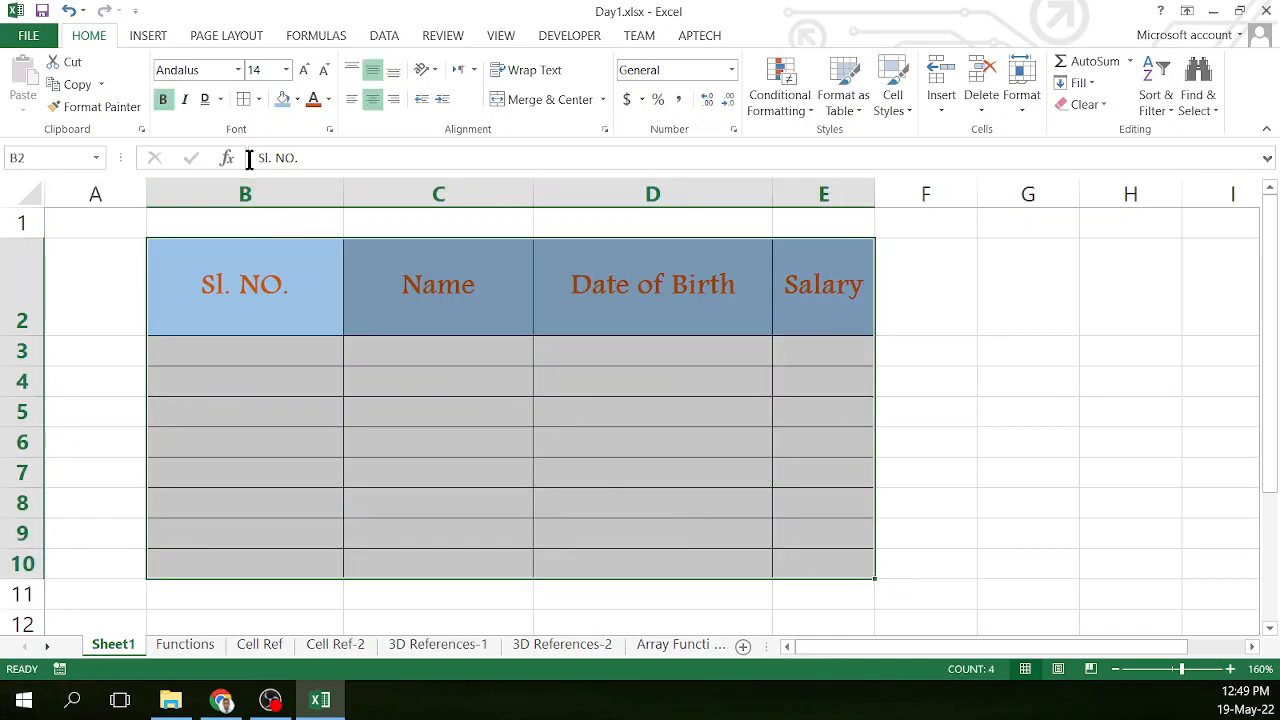
click(261, 96)
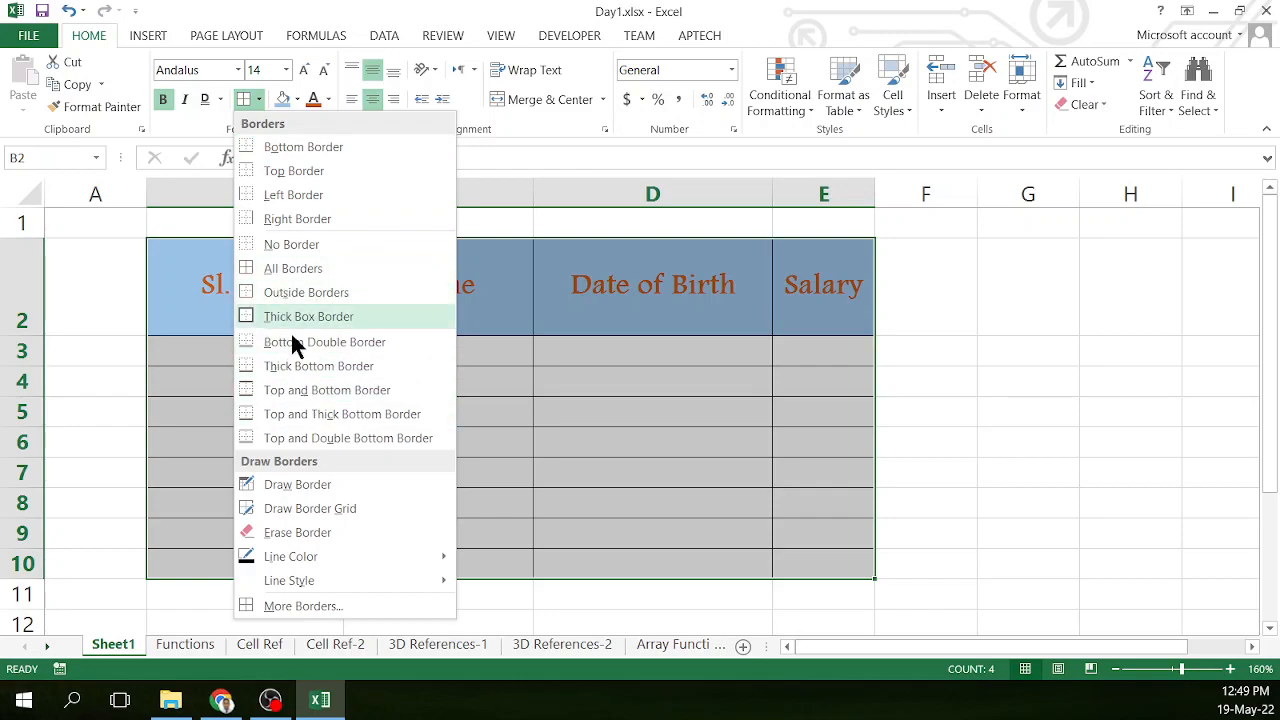
mouse_move(301, 560)
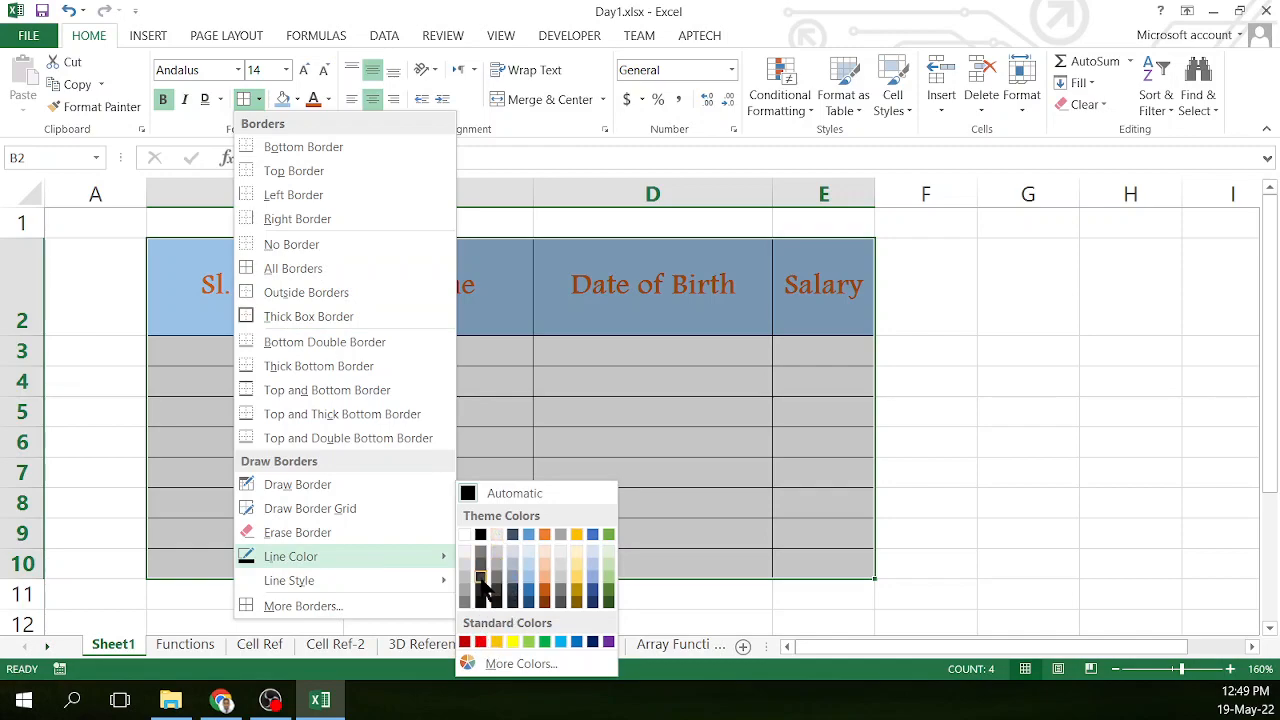
mouse_move(437, 582)
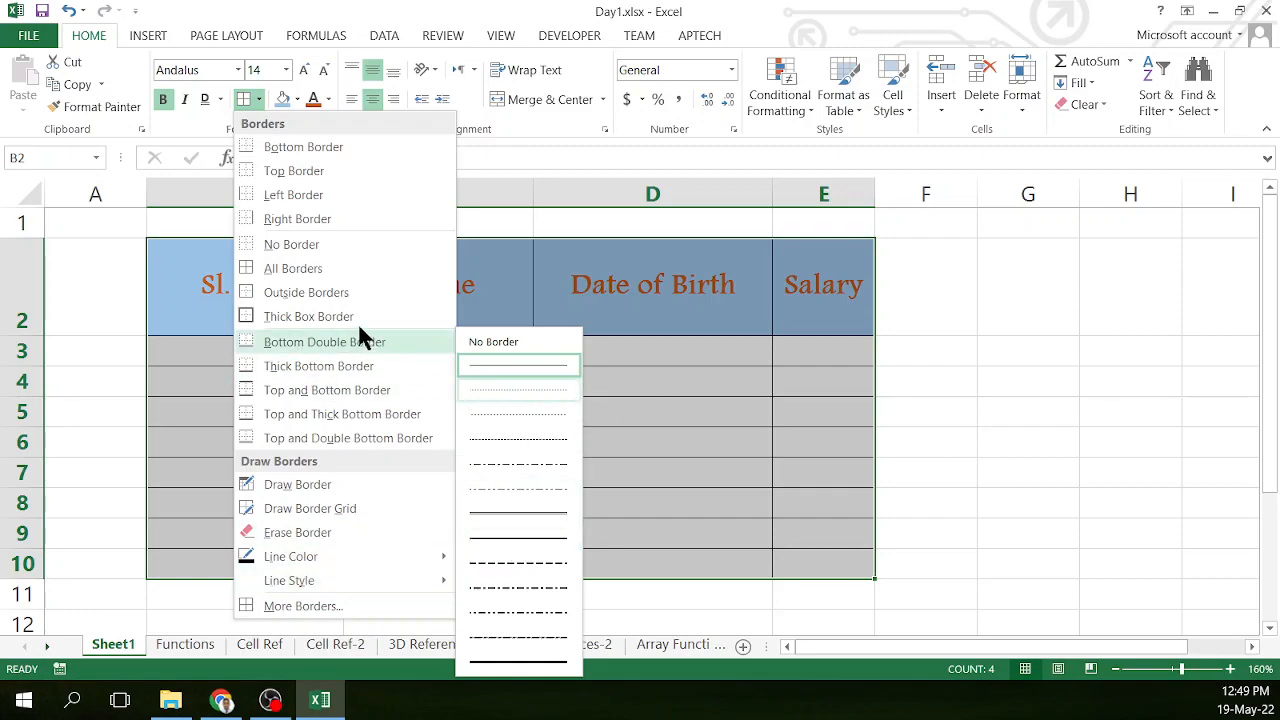
click(474, 300)
Step: Reapply All Borders to the whole table, B2:E10
drag(255, 280, 791, 560)
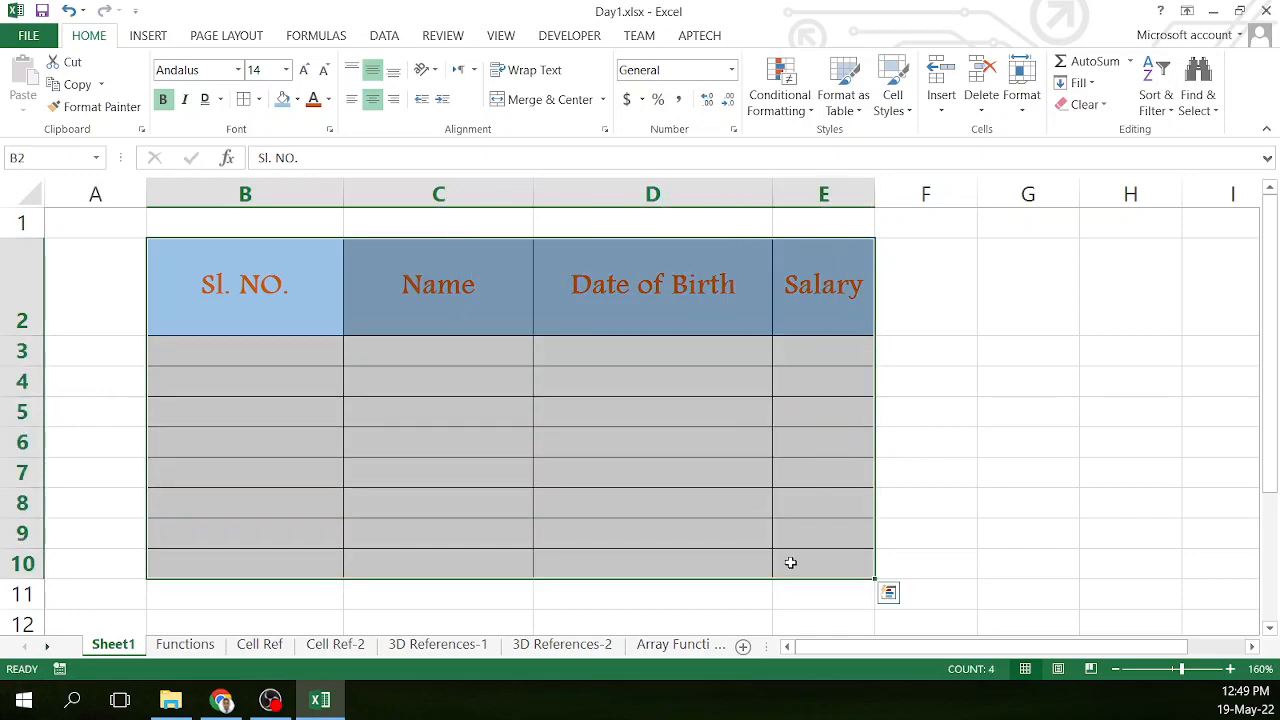
click(258, 105)
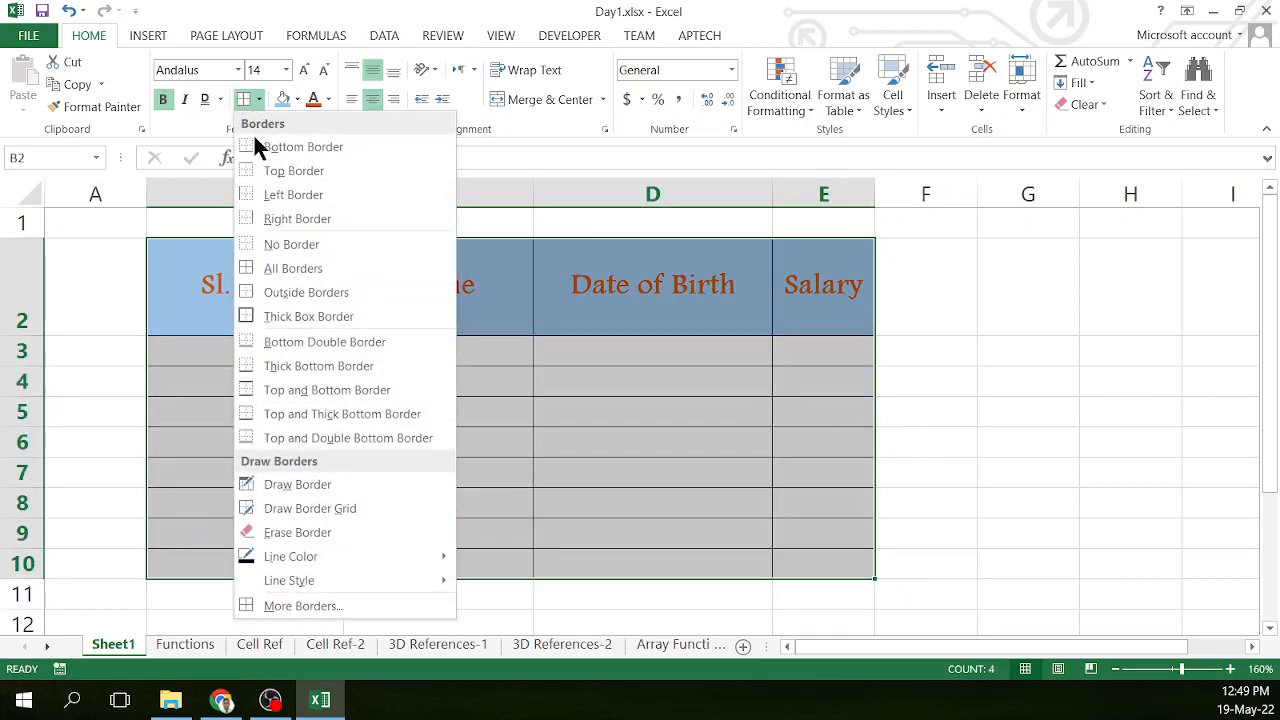
click(272, 261)
click(320, 398)
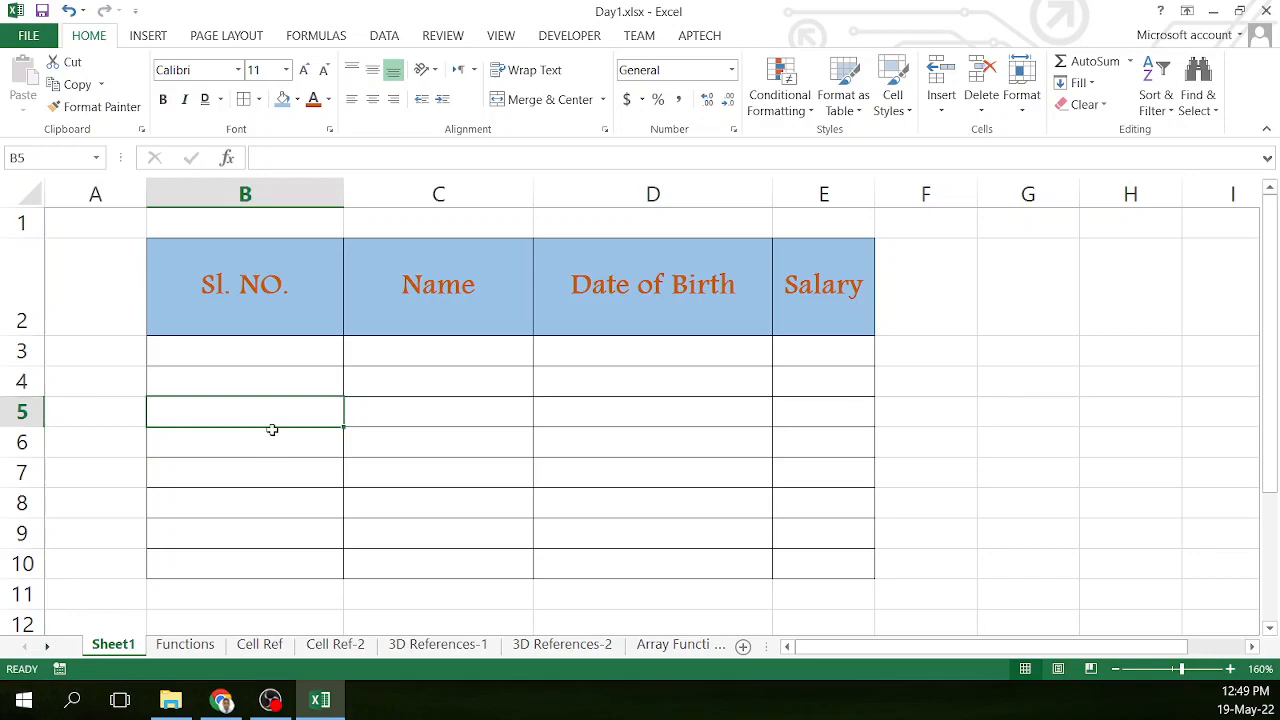
Step: Add a Thick Box Border around the whole table, B2:E10
click(204, 268)
drag(206, 268, 803, 570)
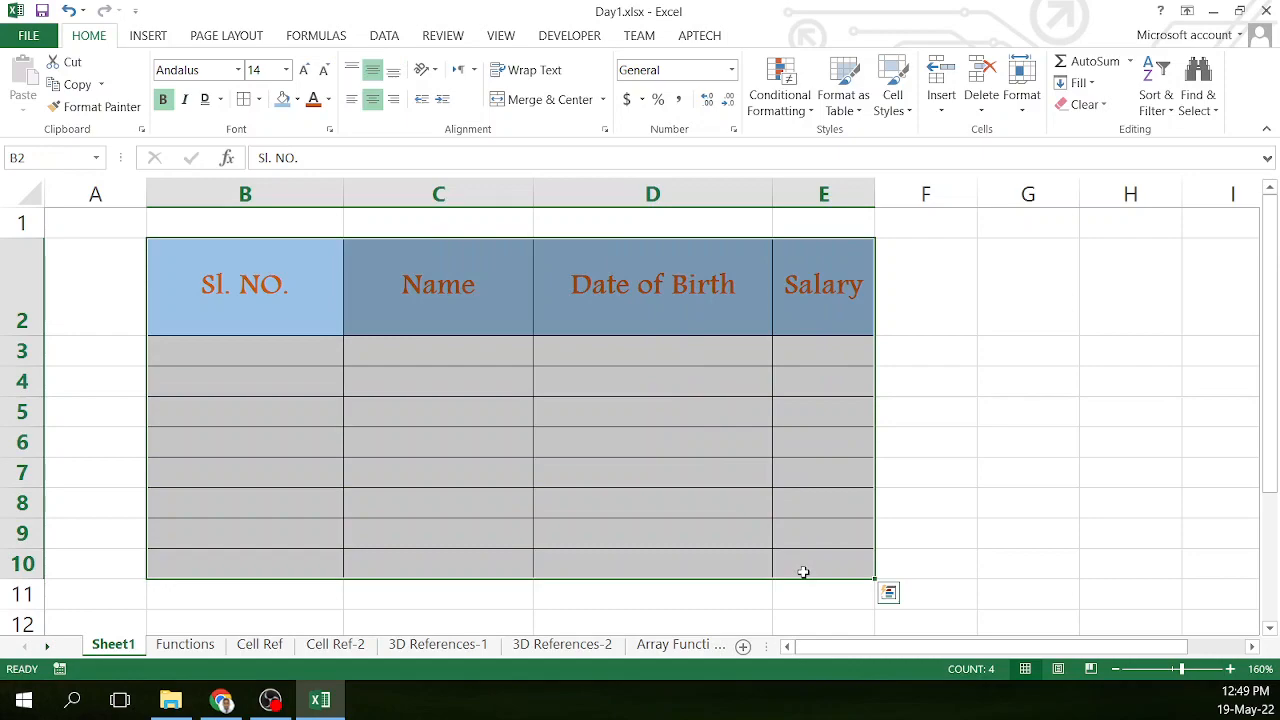
click(258, 100)
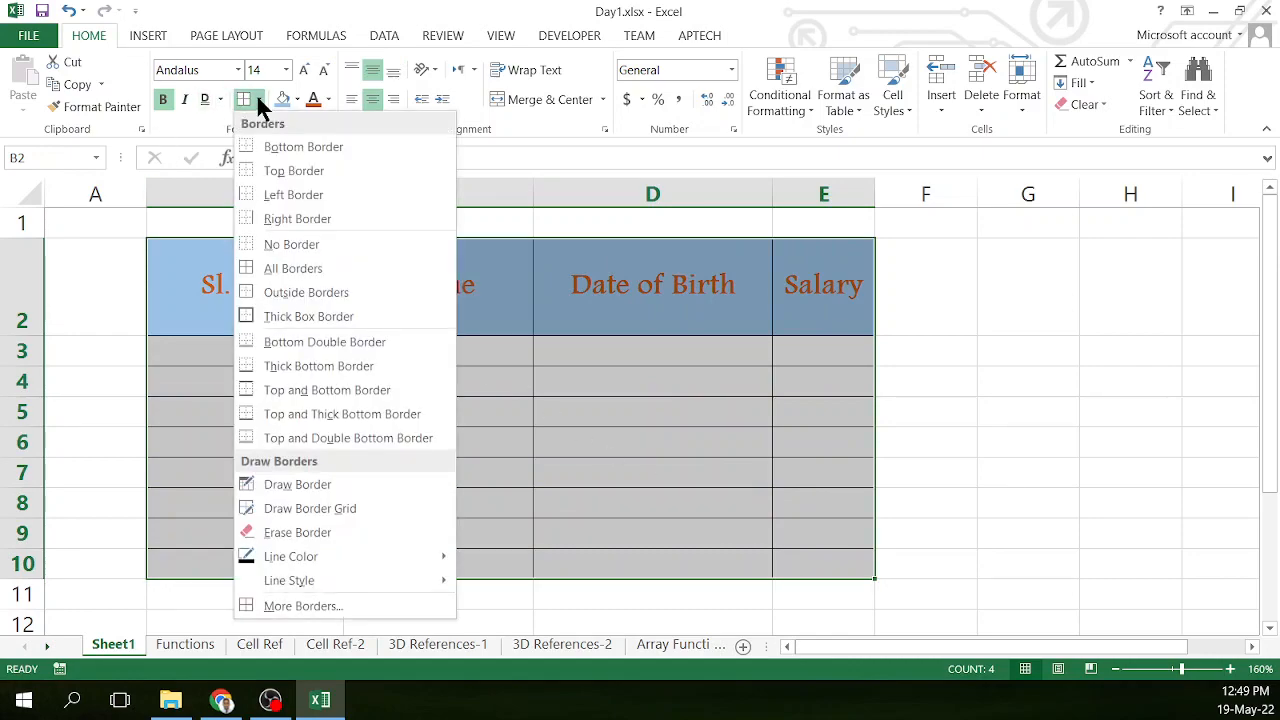
click(296, 317)
click(280, 445)
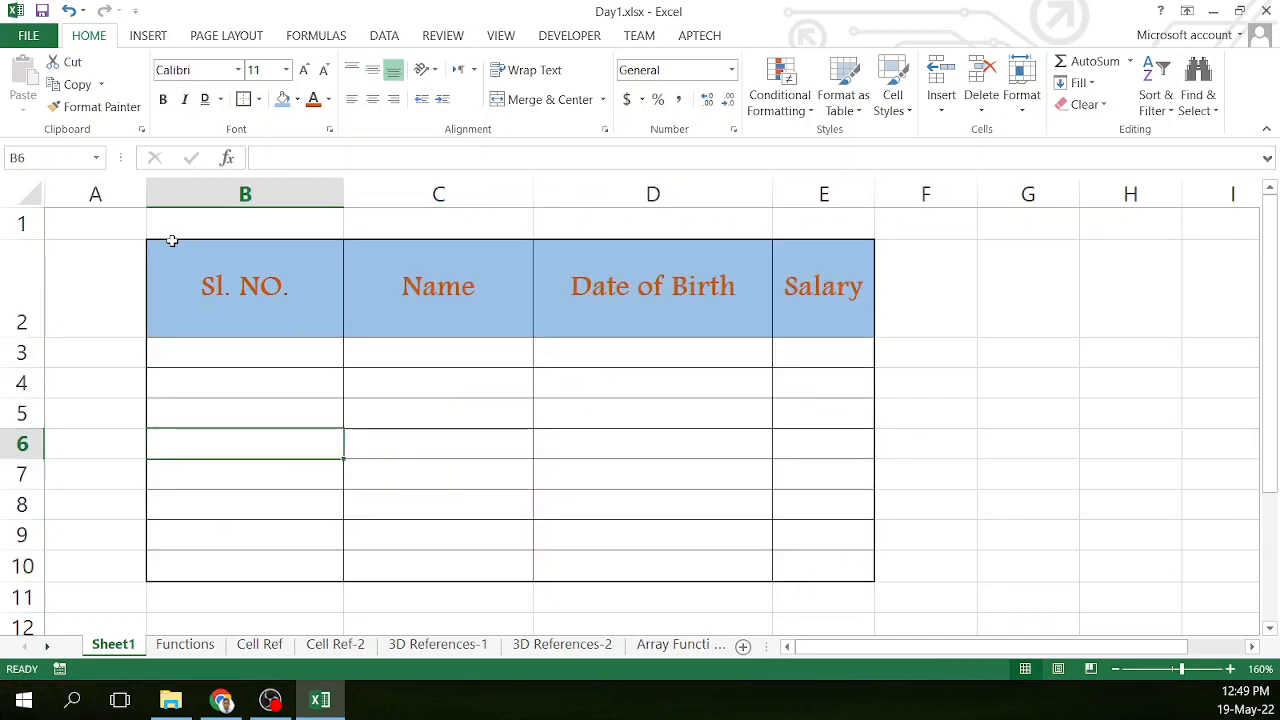
Step: Add a Thick Box Border around the heading row, B2:E2
drag(177, 277, 834, 300)
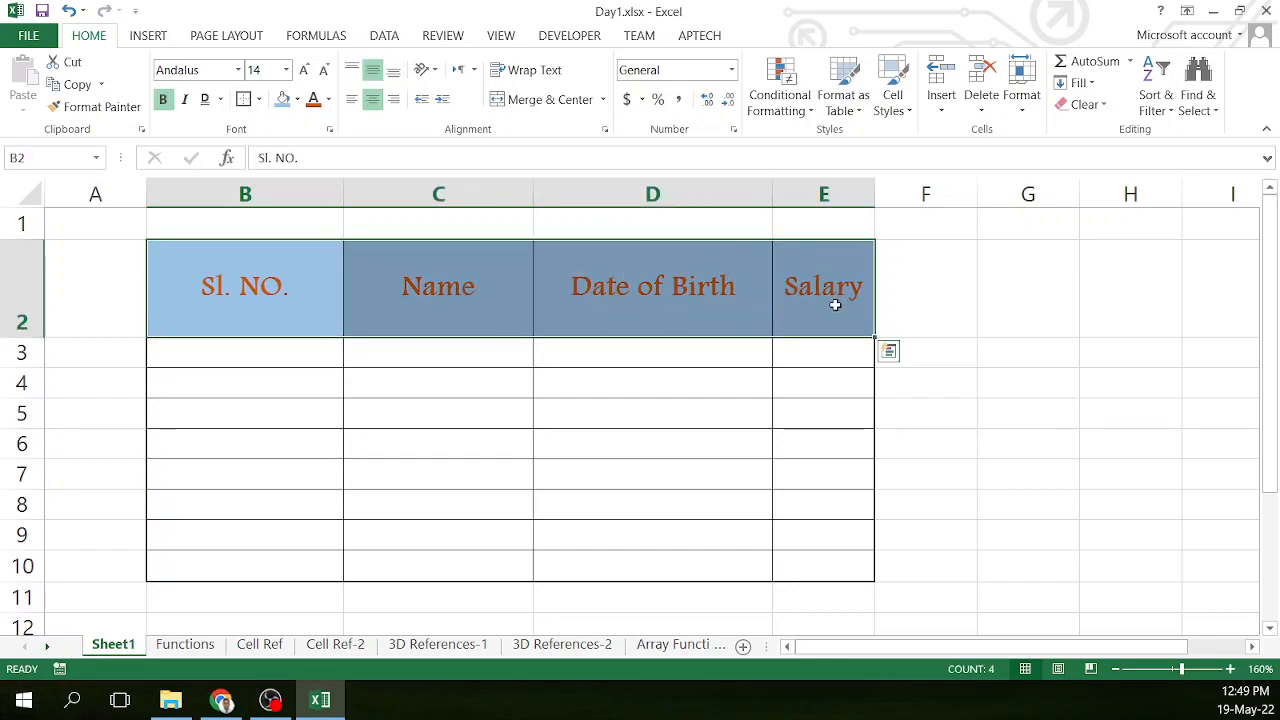
click(258, 99)
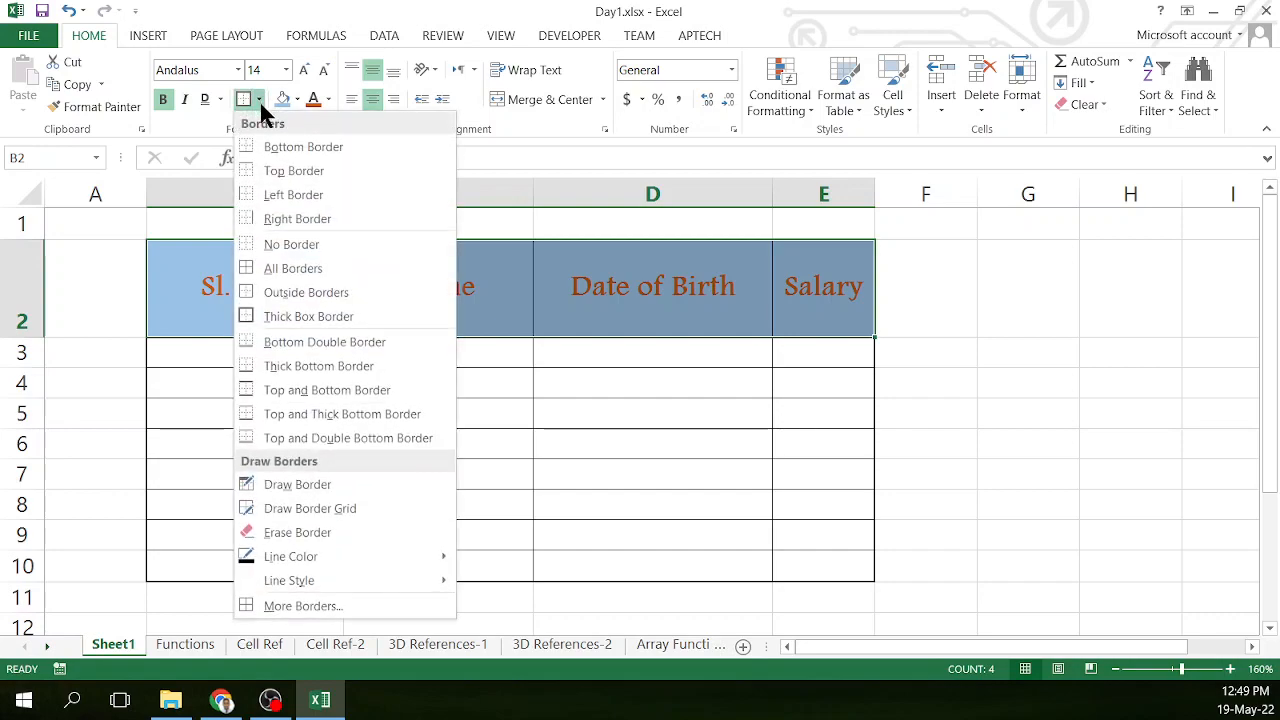
click(263, 318)
click(290, 442)
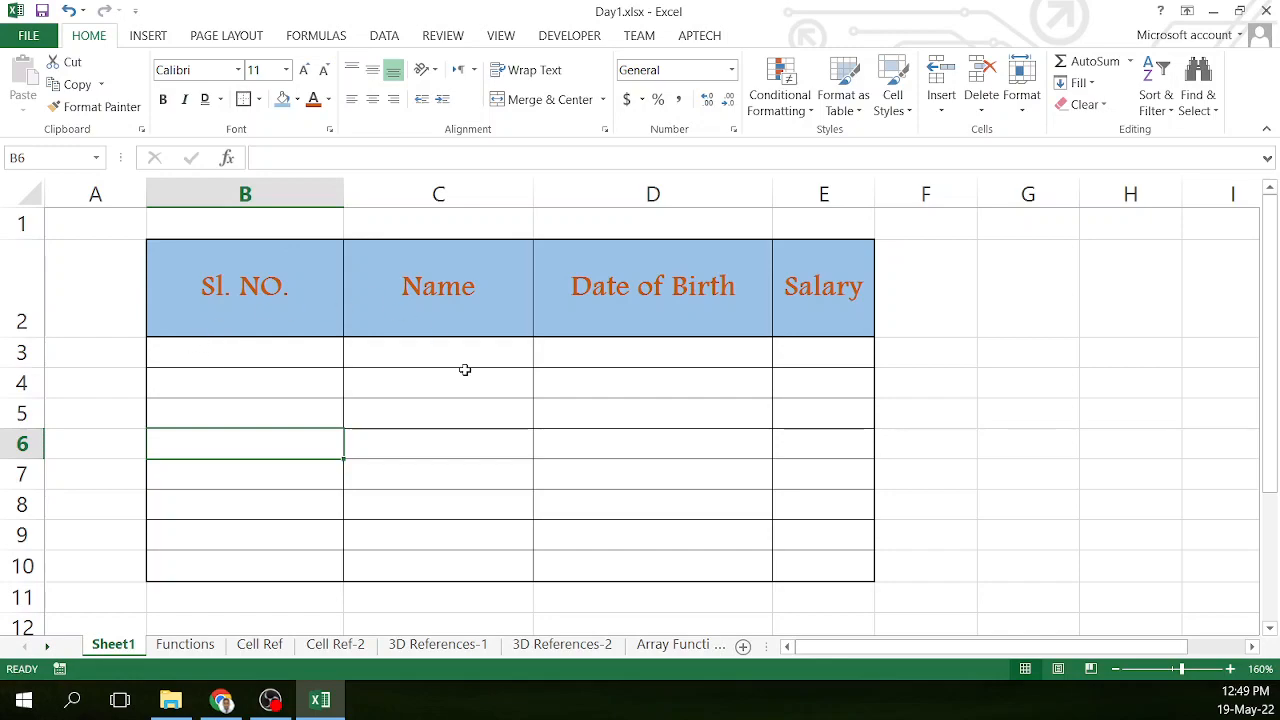
Step: Narrow column B to about half its width so it closely fits the Sl. NO. heading, and select cell B3
click(414, 417)
drag(346, 194, 253, 194)
click(354, 358)
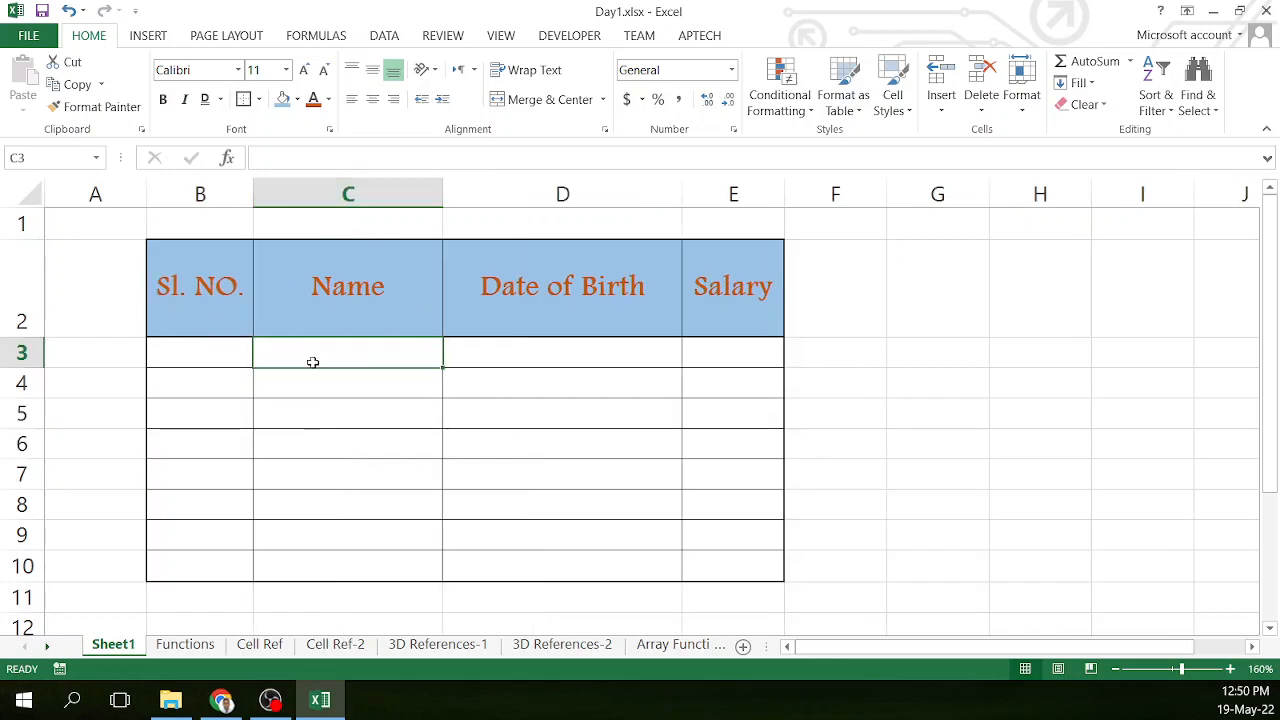
click(394, 371)
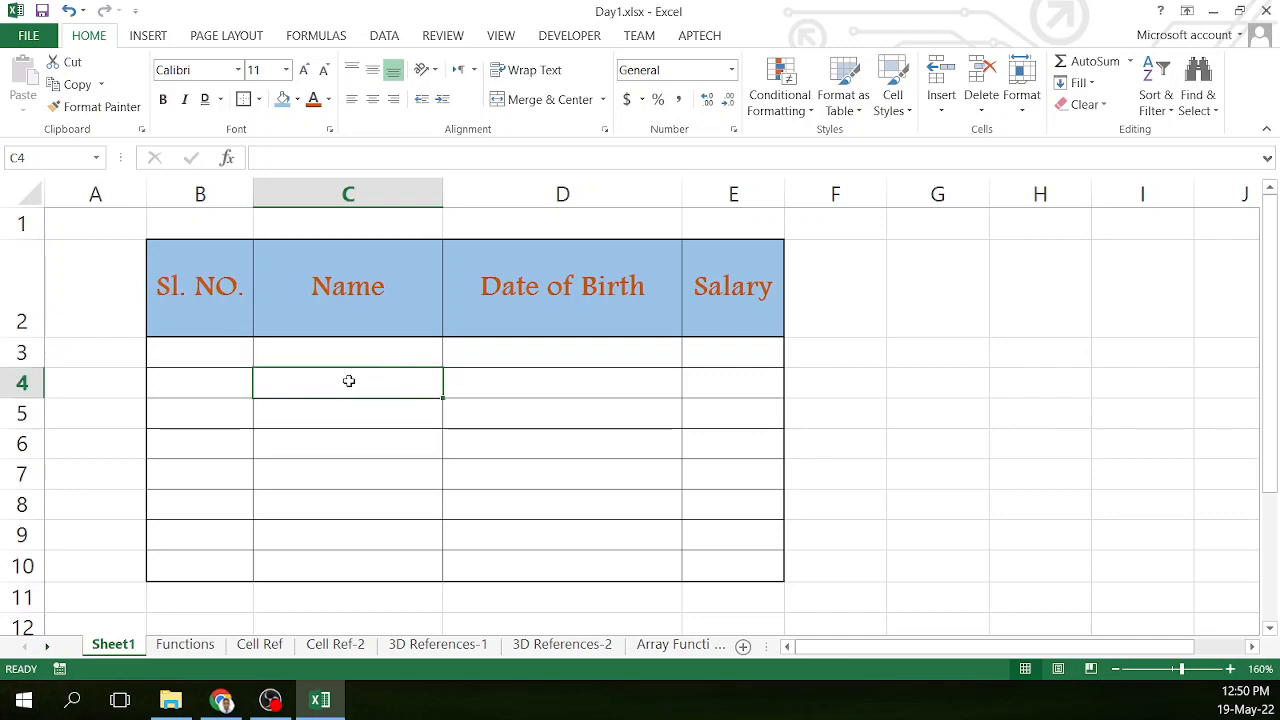
scroll(348, 381, up, 1)
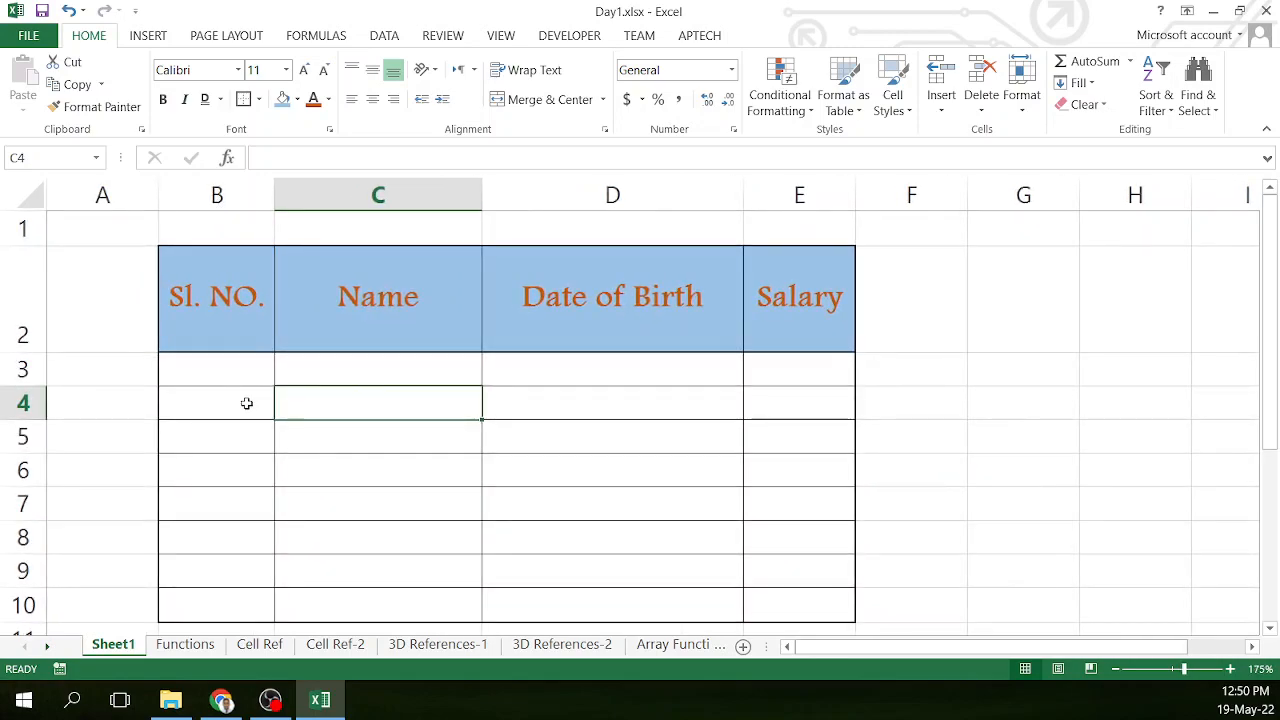
click(230, 366)
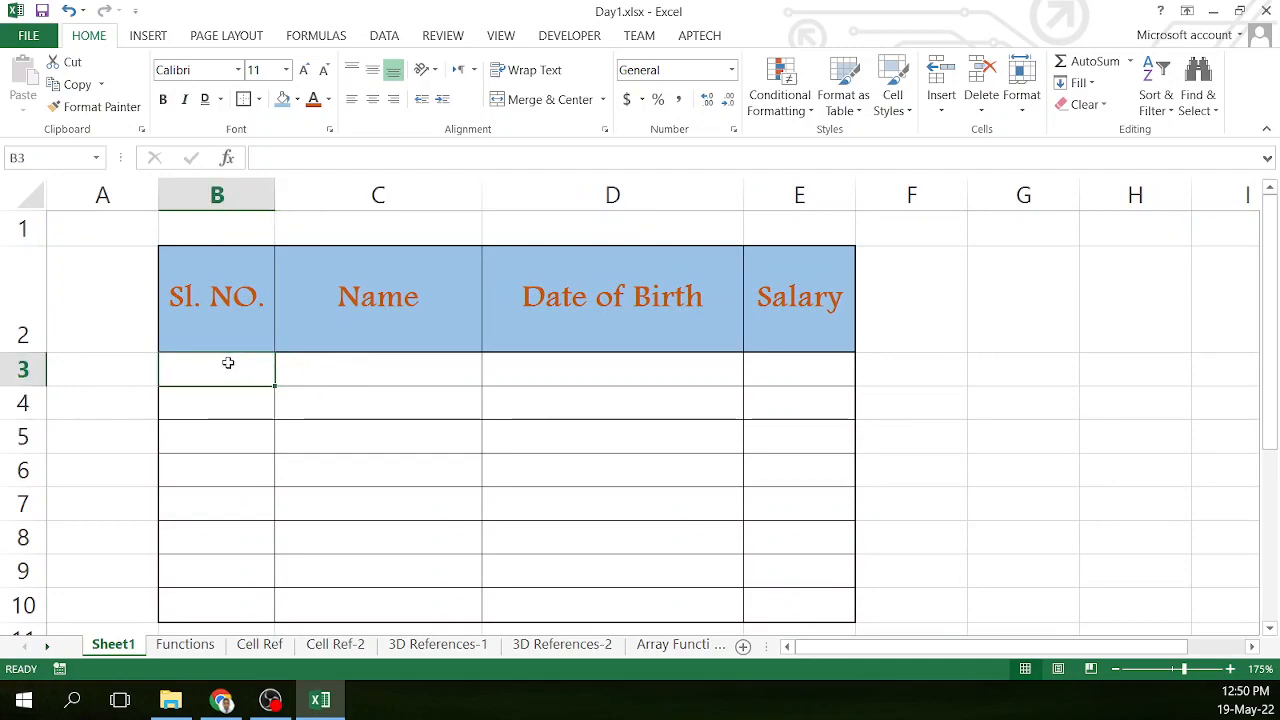
click(320, 365)
click(346, 405)
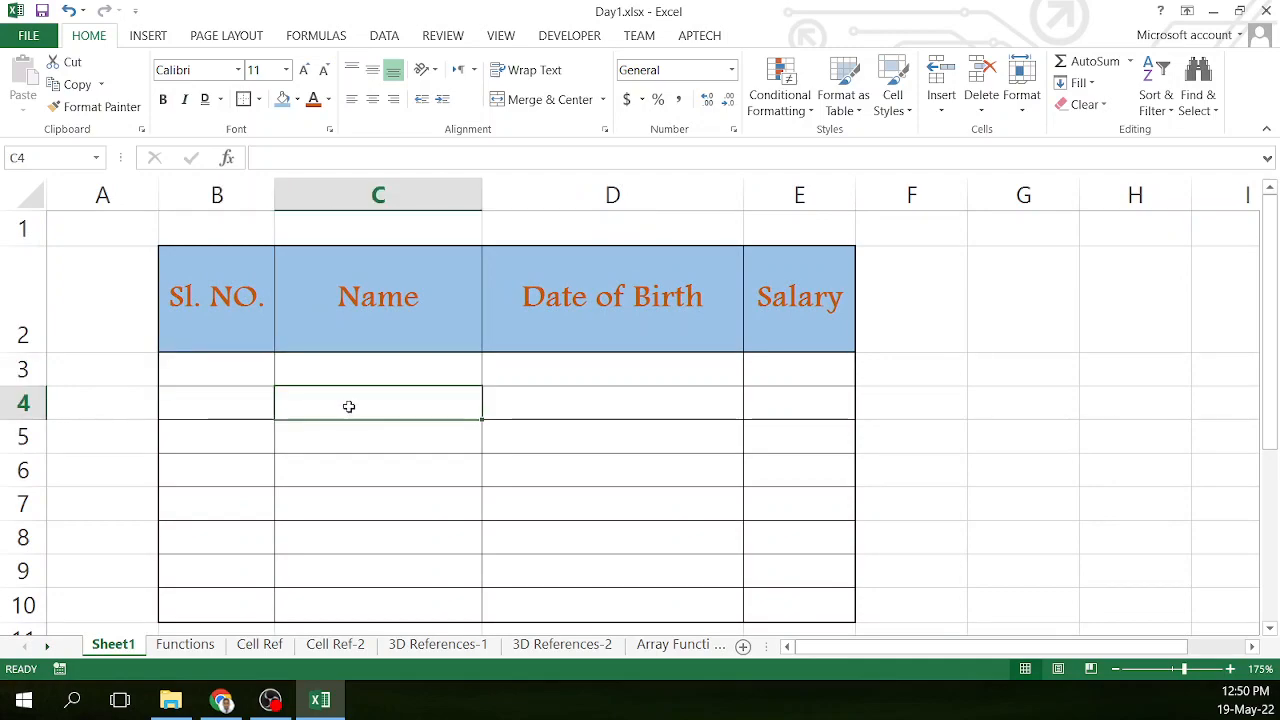
click(347, 376)
click(332, 419)
click(323, 370)
click(383, 434)
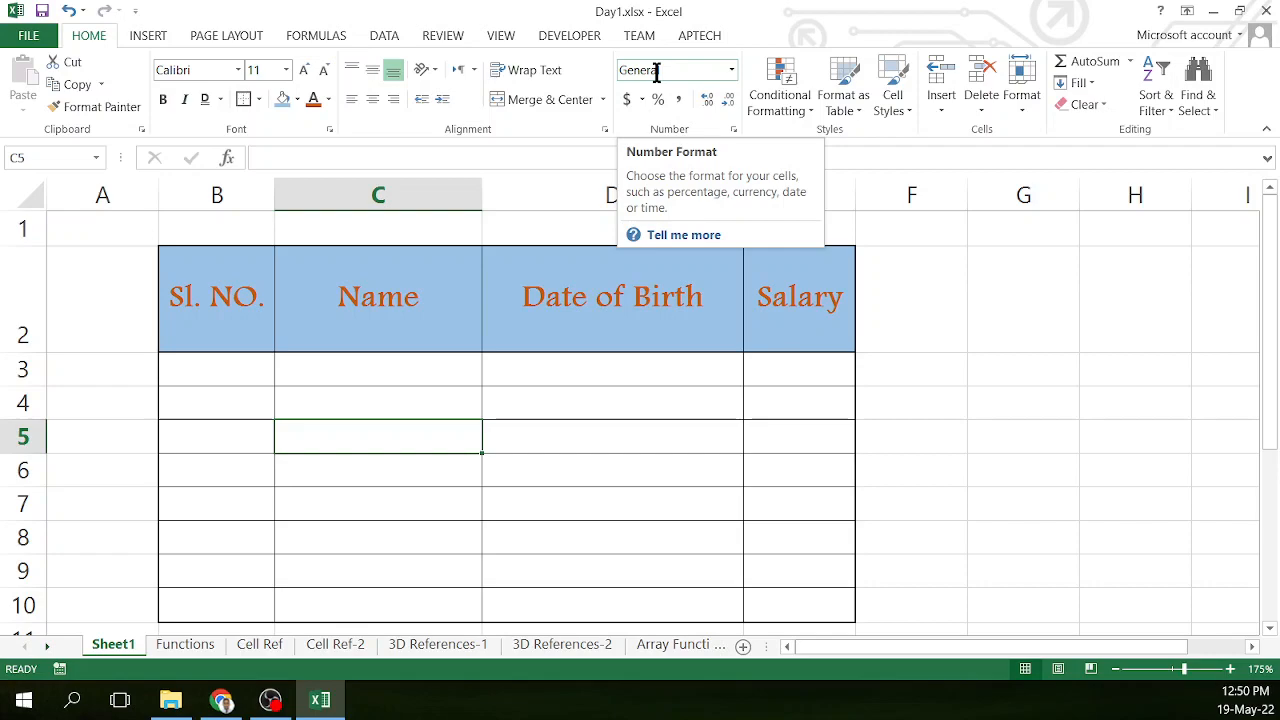
Step: Enter Bahrain, 2022 and 10-Jan-2022 in C3:C5 under the Name heading
click(403, 372)
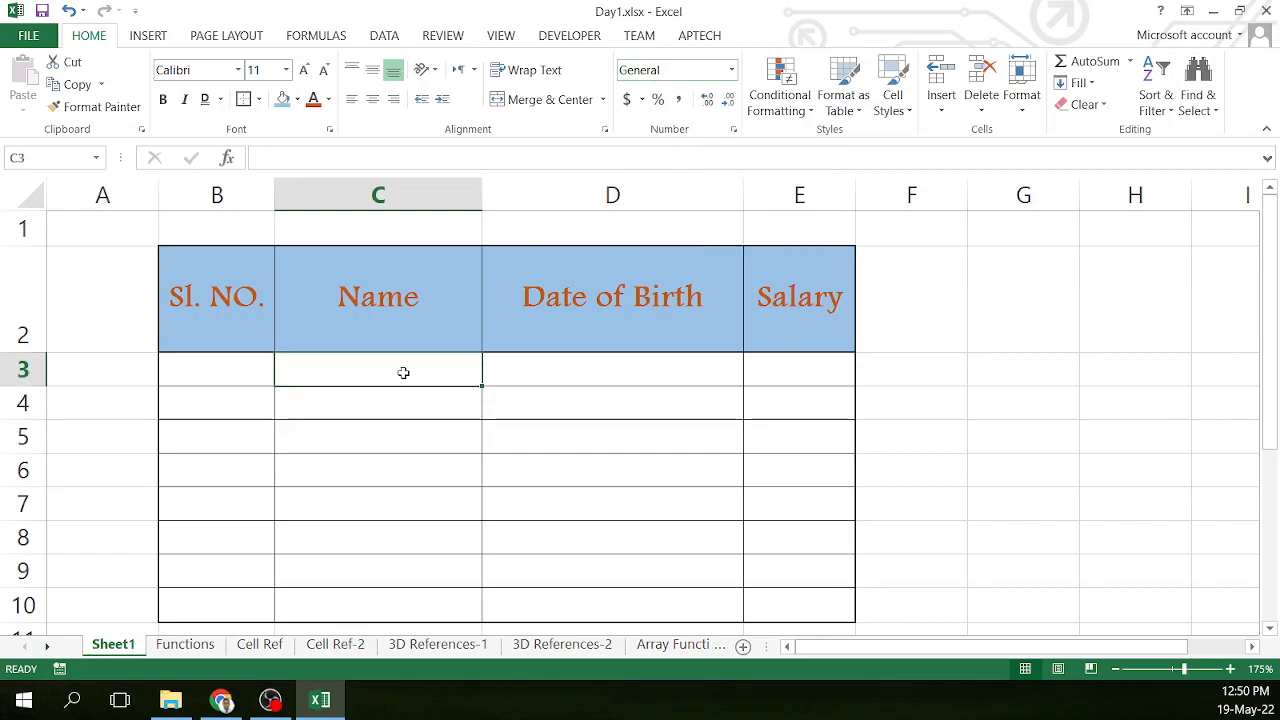
text(Bahrain)
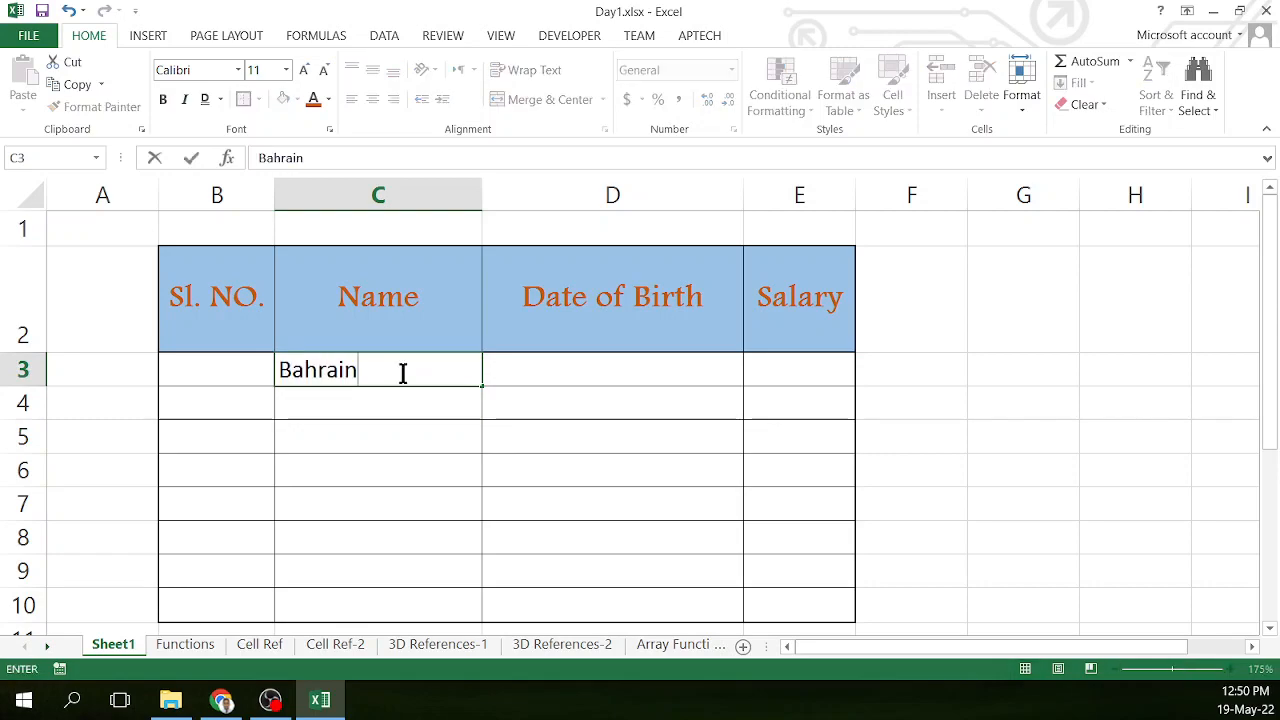
click(371, 408)
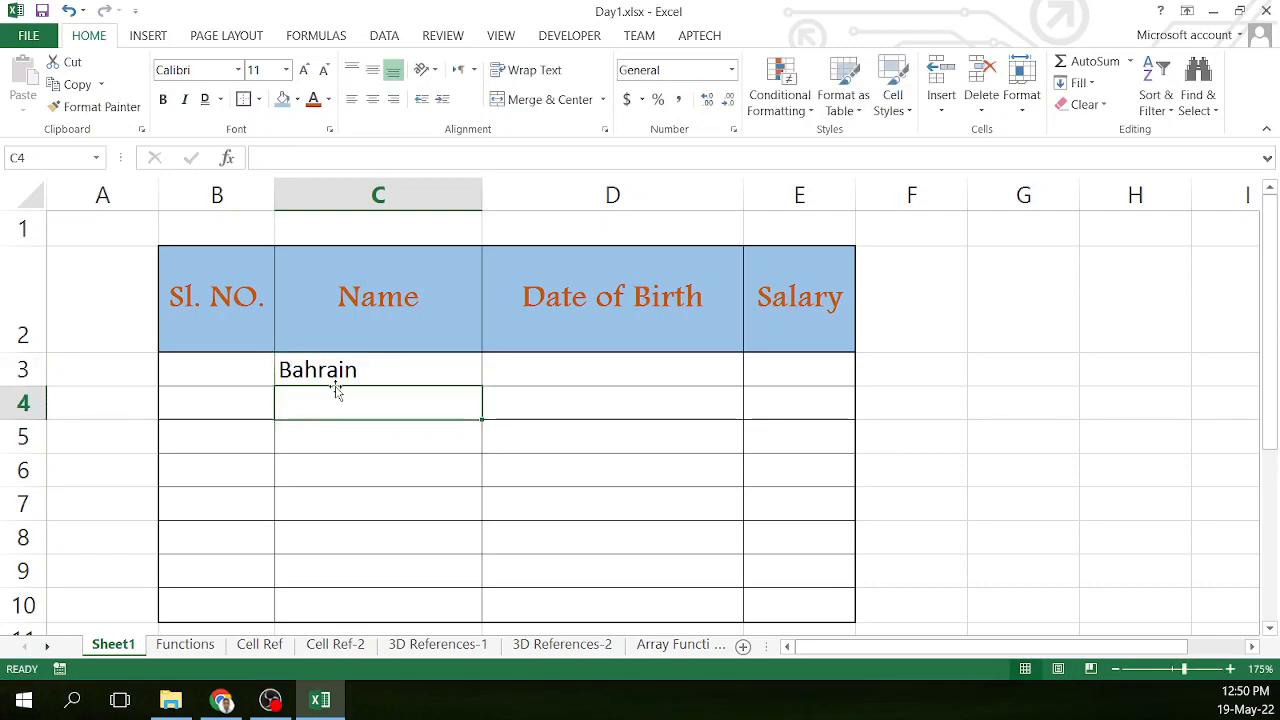
text(2022)
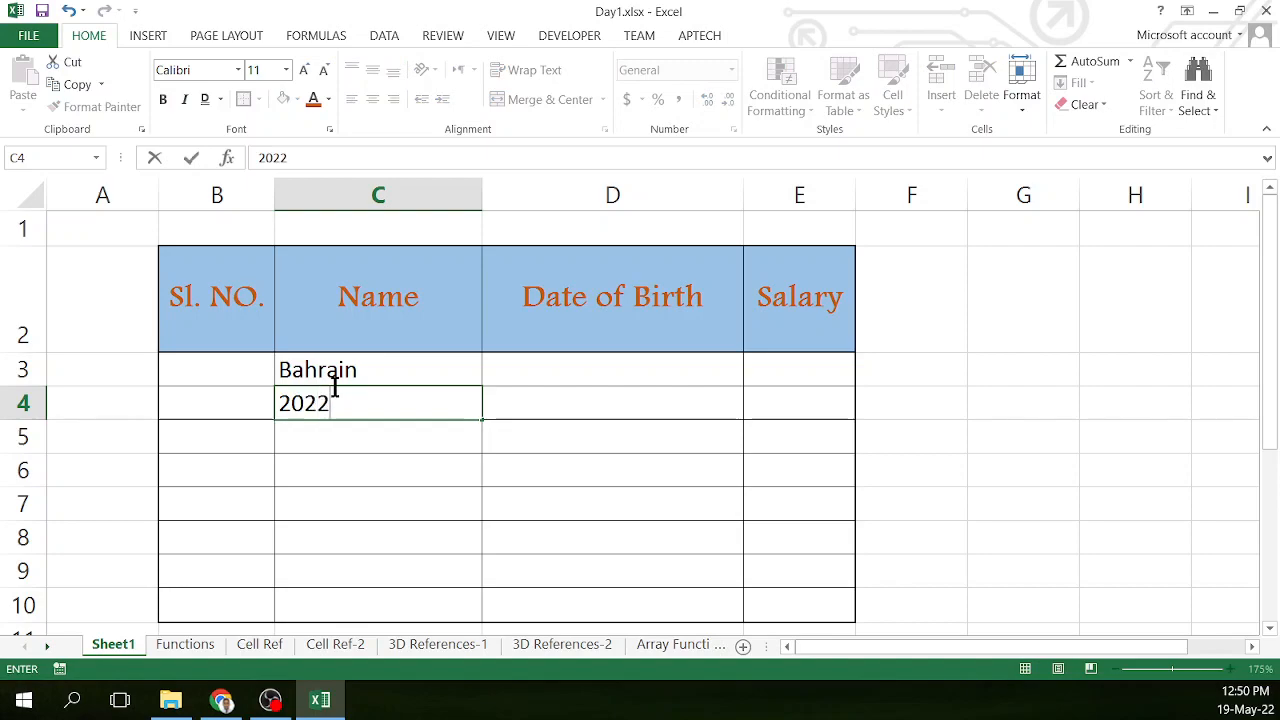
key(Return)
text(1)
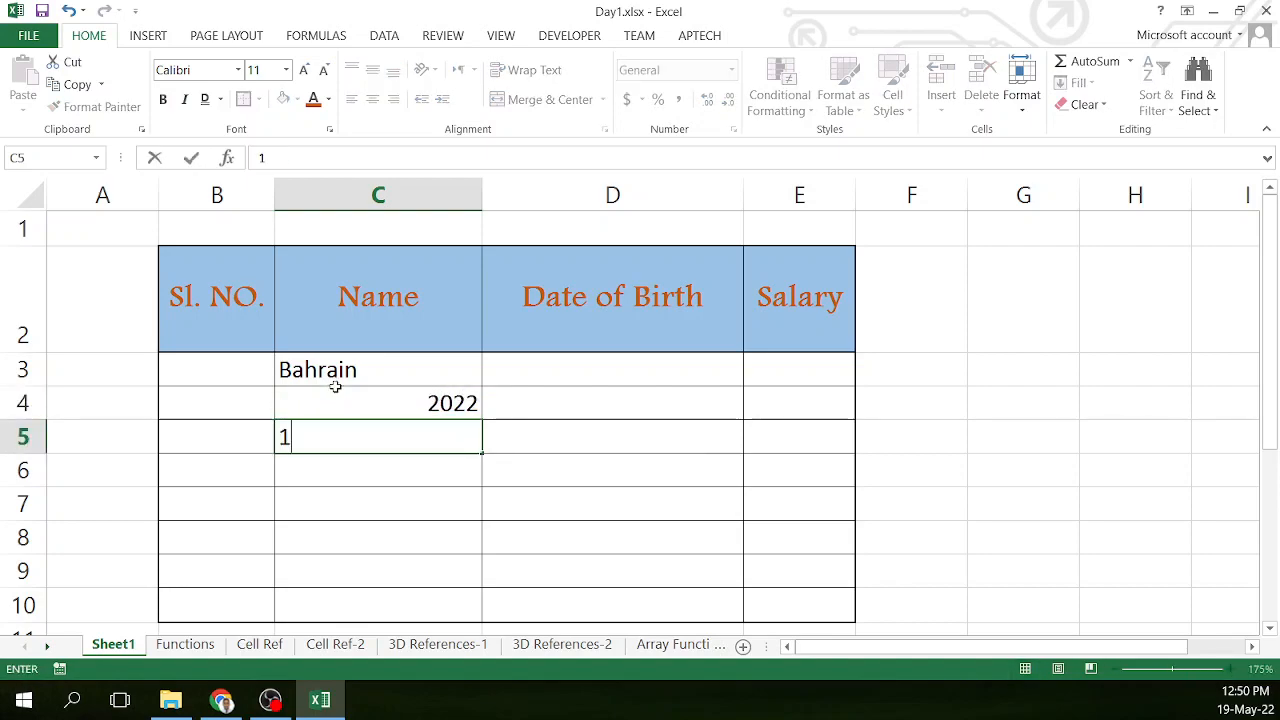
text(0-Jan-2022)
key(Return)
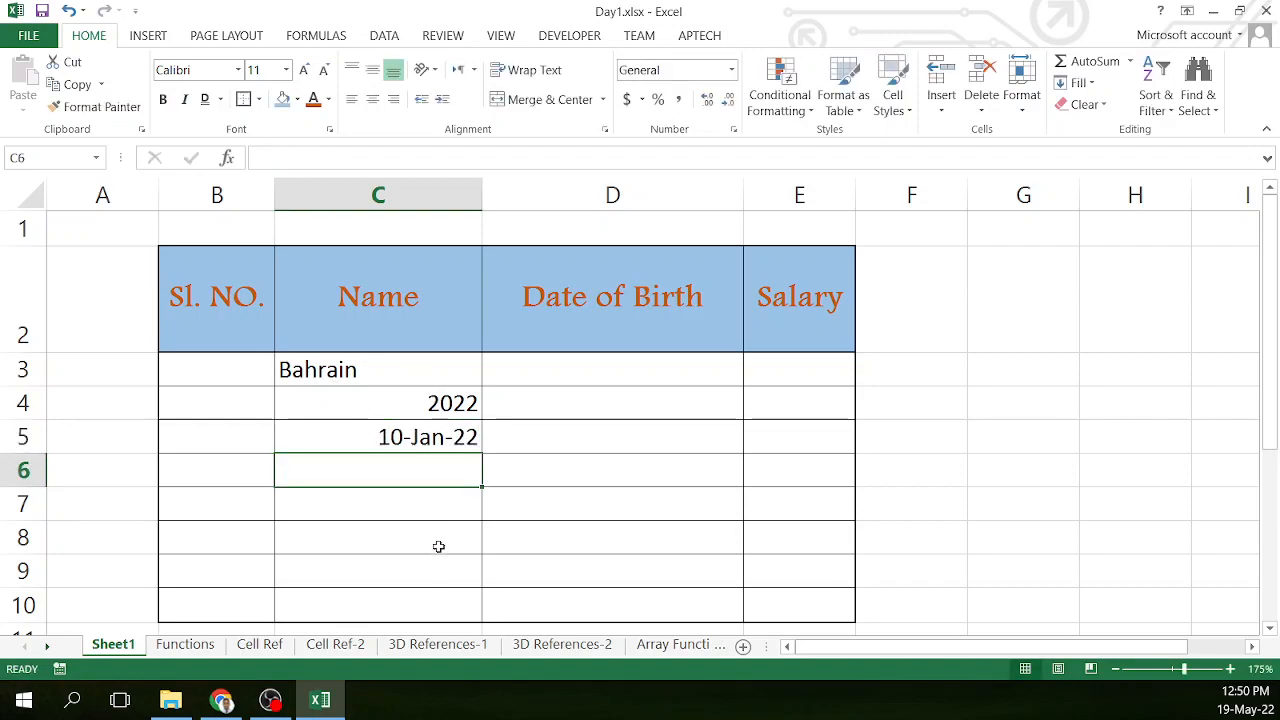
Step: Clear the sample entries from the Name column, C3:C10
drag(395, 370, 434, 600)
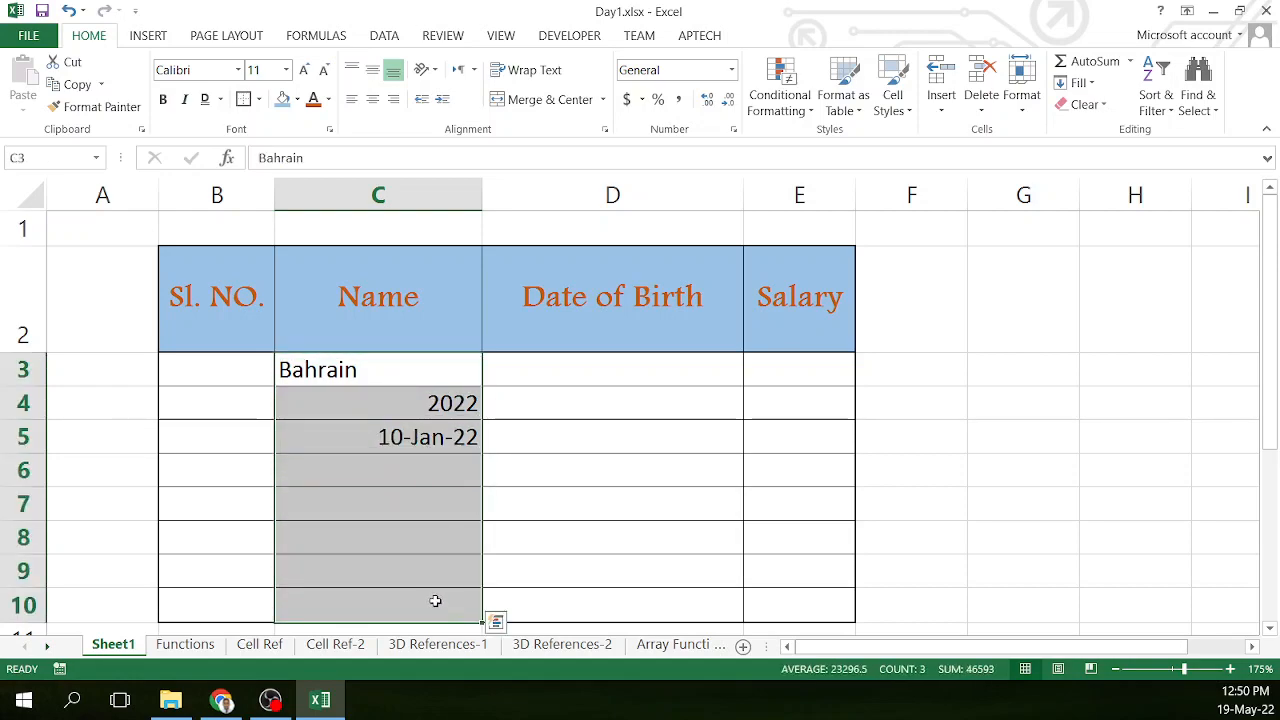
key(Delete)
click(440, 505)
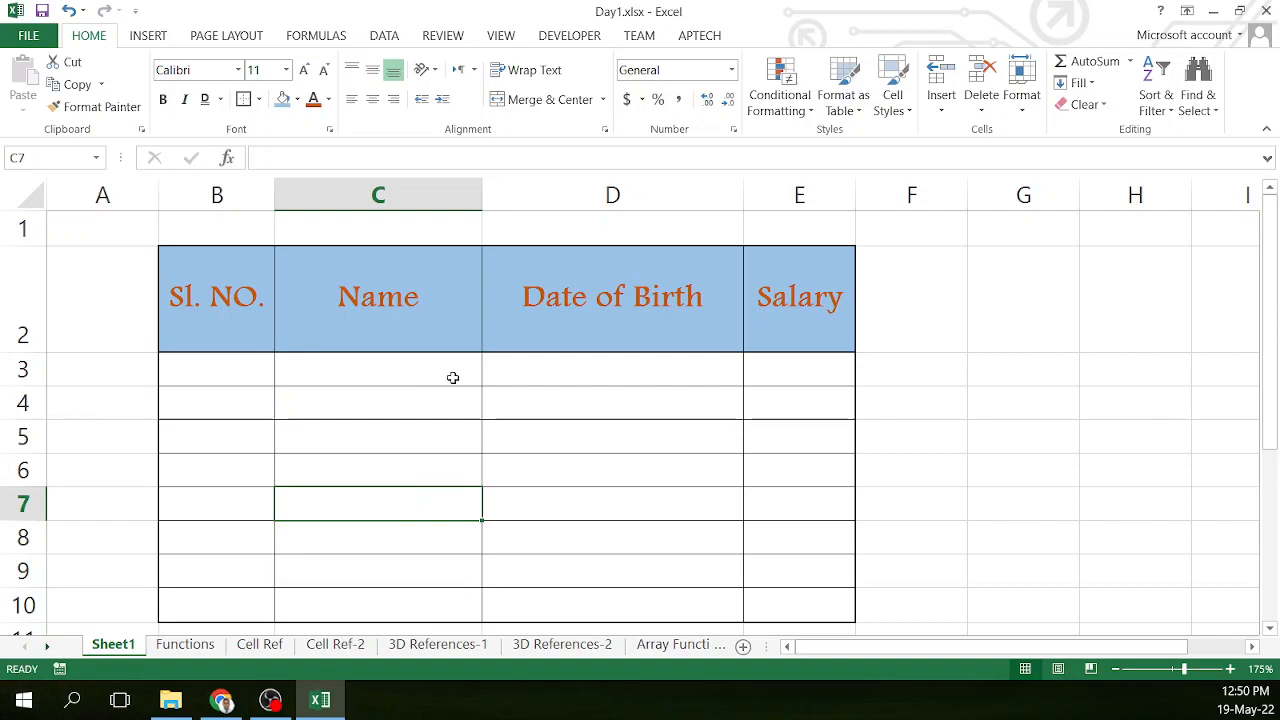
mouse_move(538, 373)
mouse_down()
mouse_move(566, 397)
mouse_move(586, 600)
mouse_up()
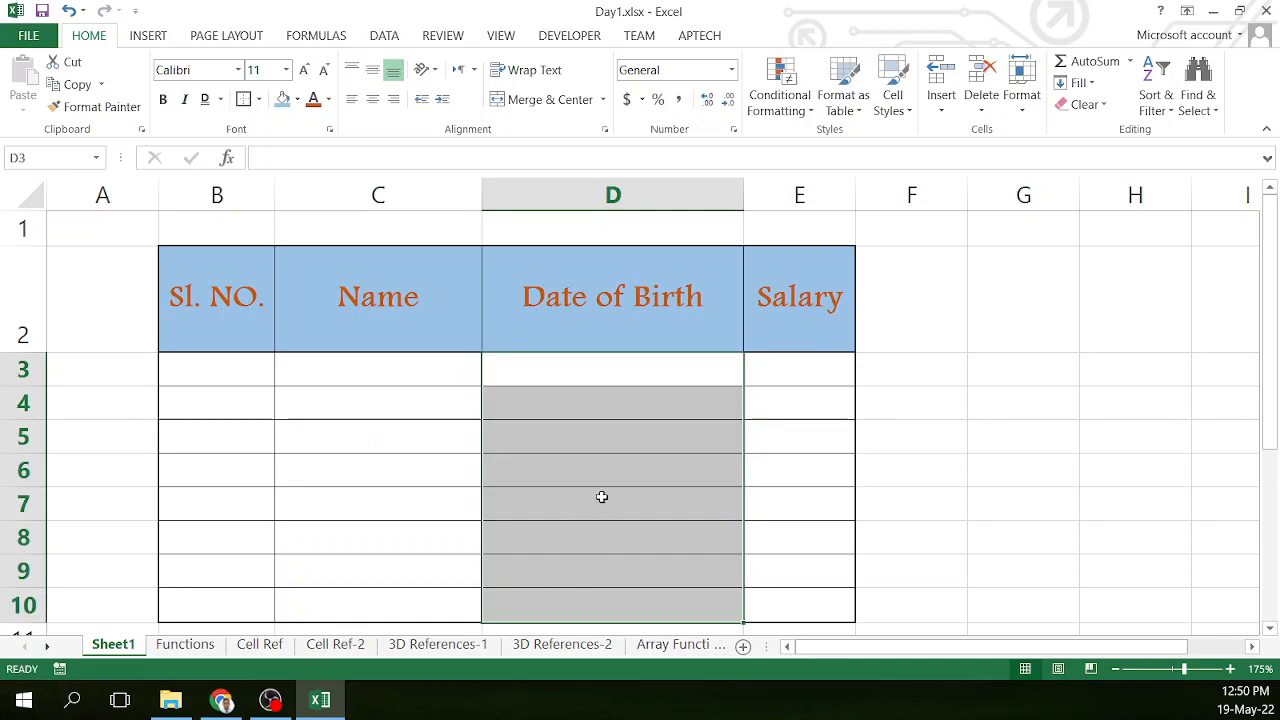
drag(787, 375, 769, 569)
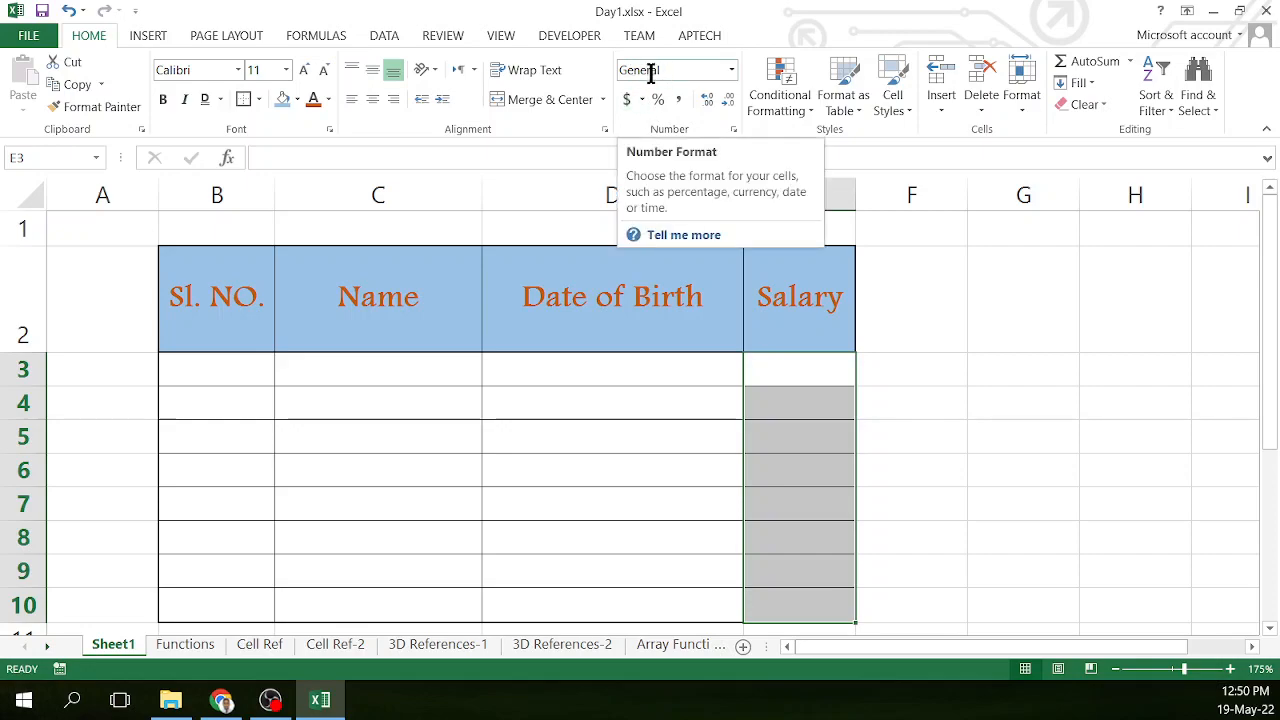
click(428, 377)
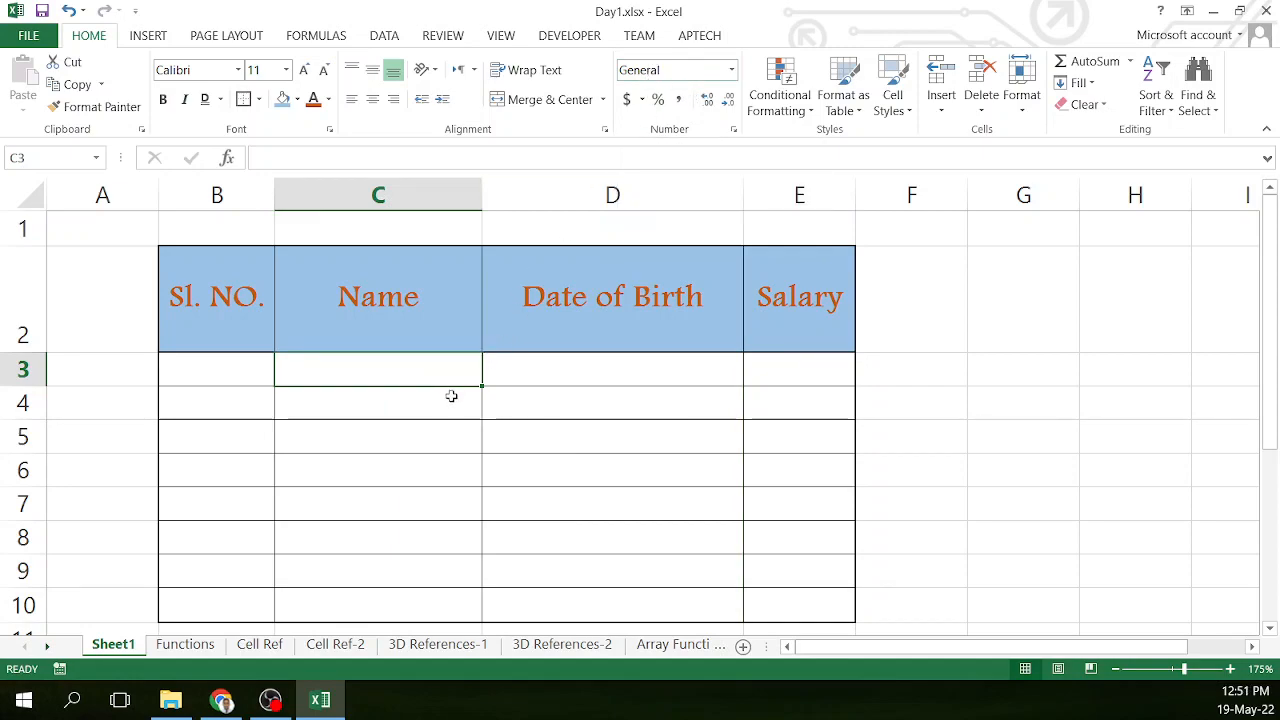
click(413, 446)
click(387, 470)
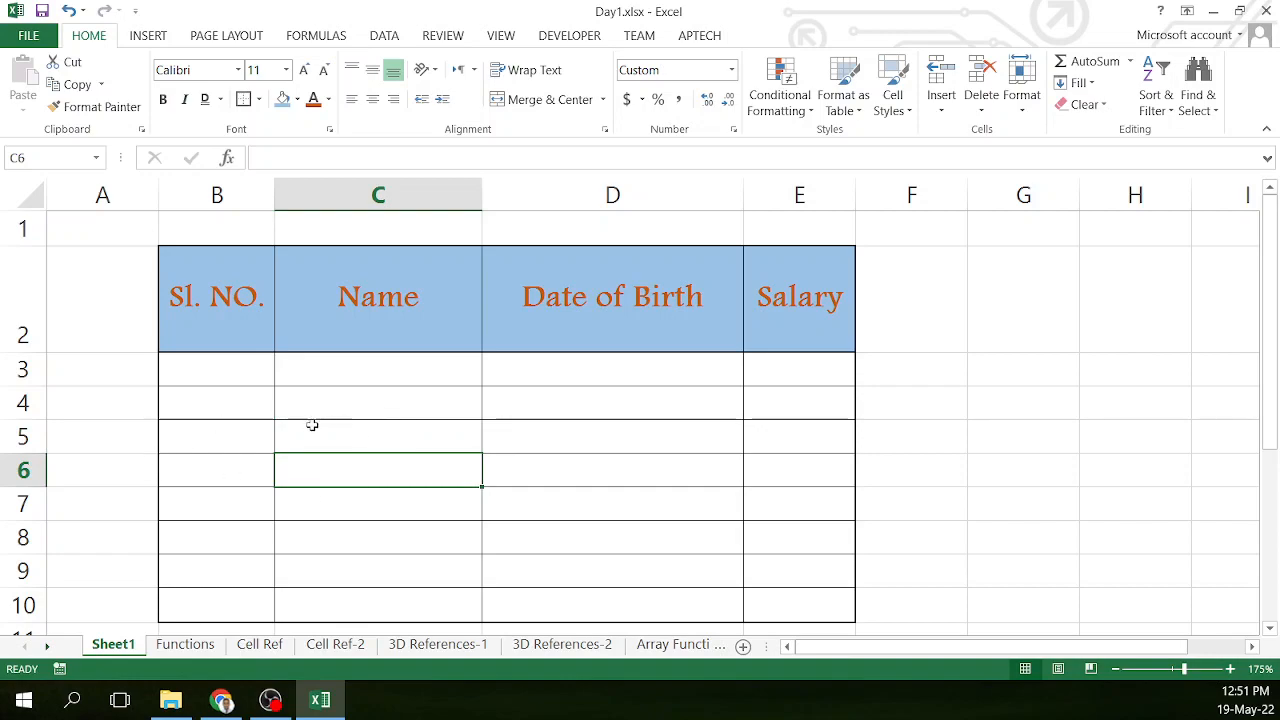
Step: Enter the serial numbers 1 in B3 and 2 in B4
click(216, 375)
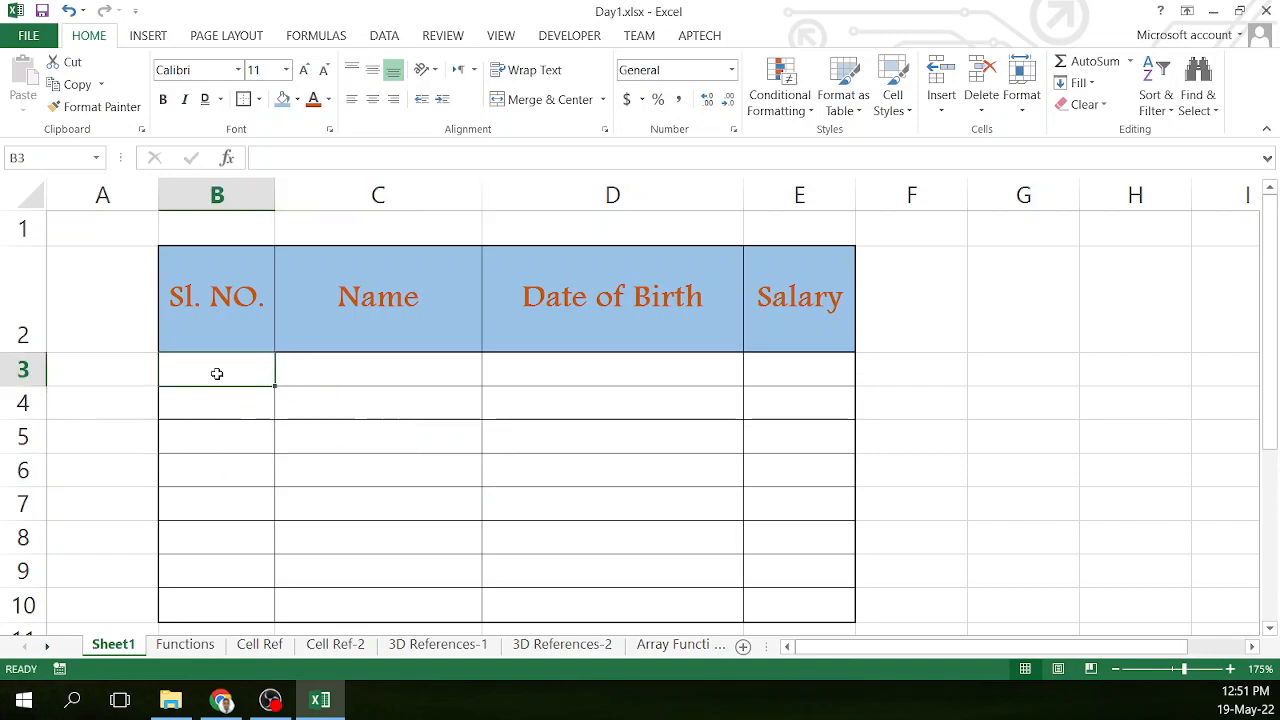
click(240, 426)
click(226, 371)
text(1)
key(Return)
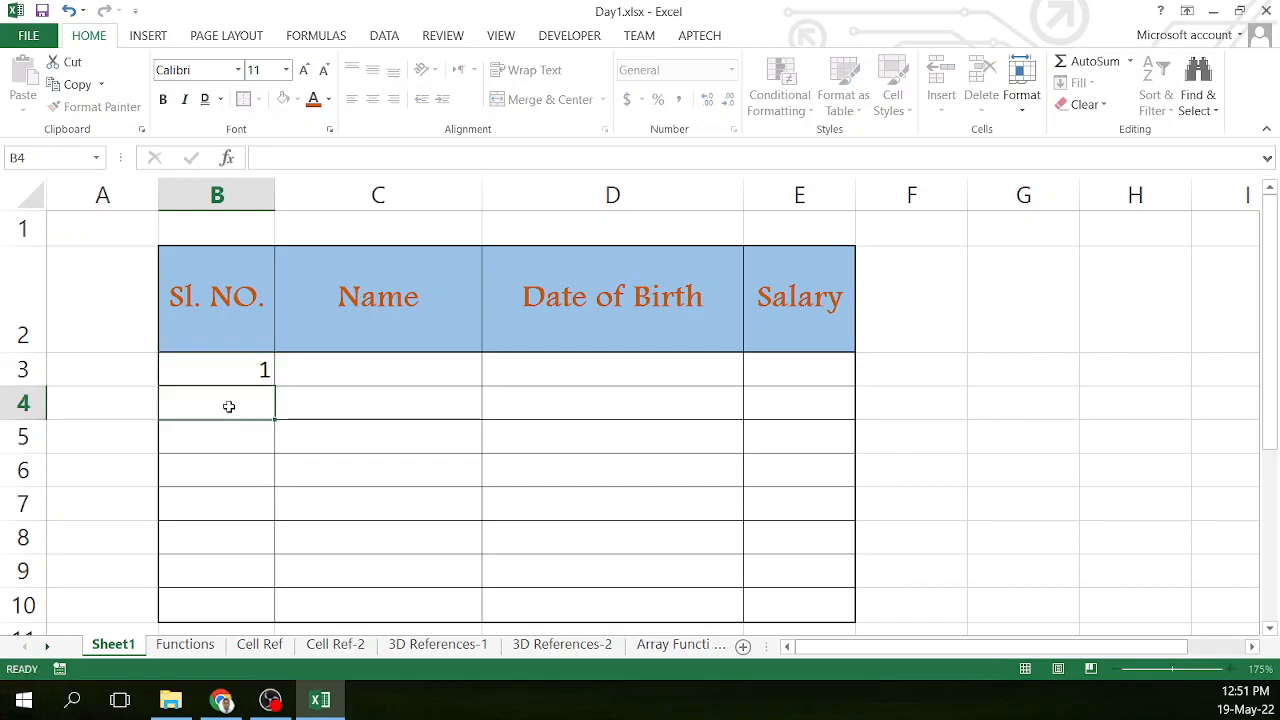
text(2)
key(Return)
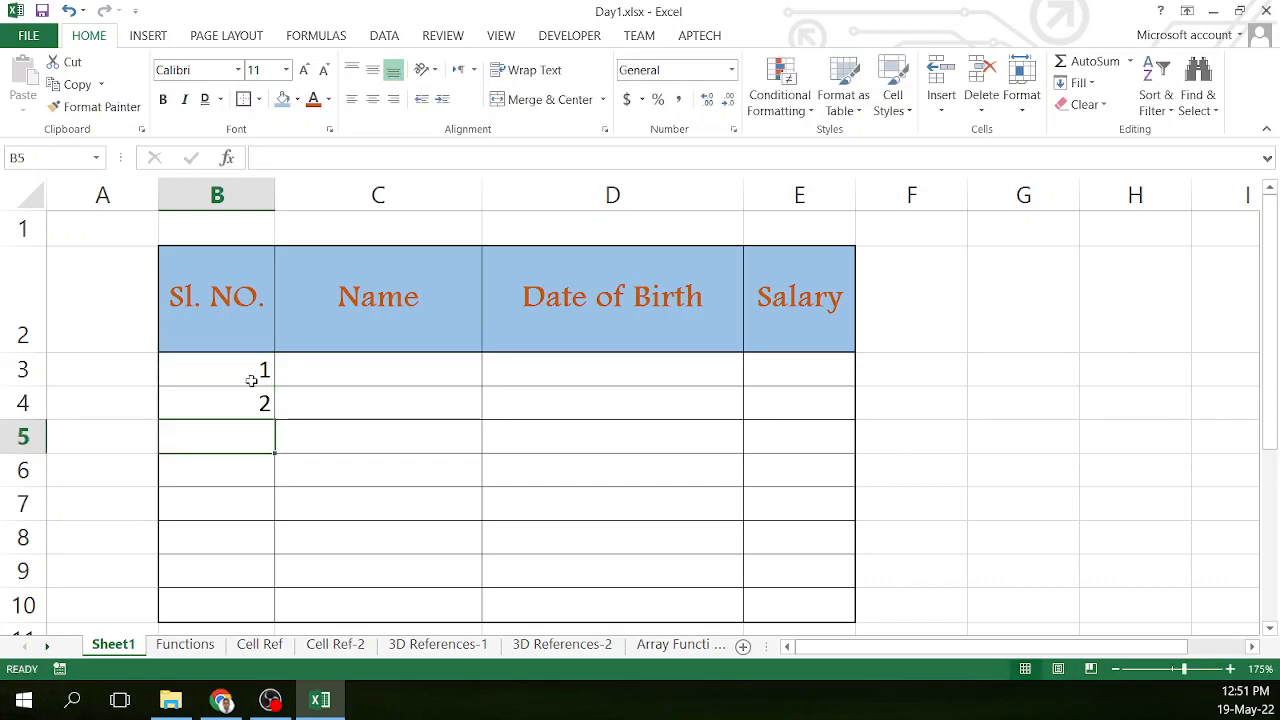
Step: Center the Sl. NO. cells B3:B10 horizontally and align them to the middle vertically
click(250, 370)
drag(250, 370, 268, 602)
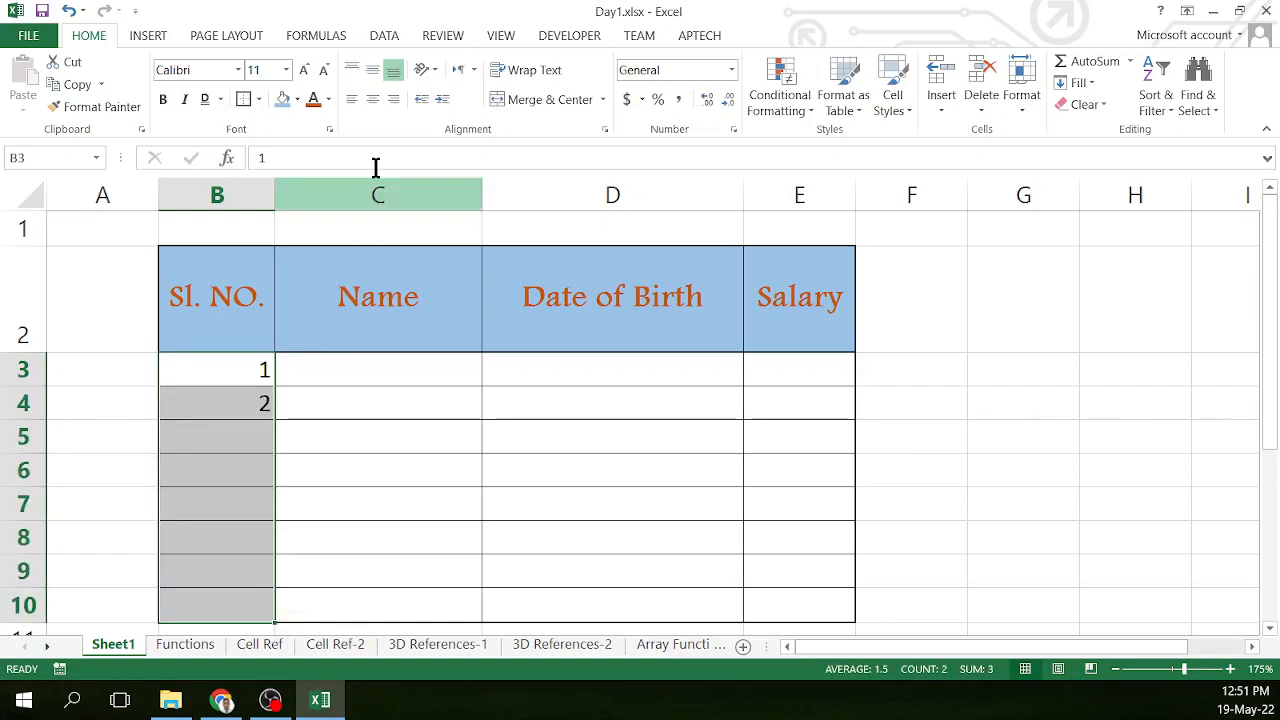
click(372, 99)
click(372, 69)
Step: Try filling the single value in B3 down to B10, and undo the fill
click(236, 374)
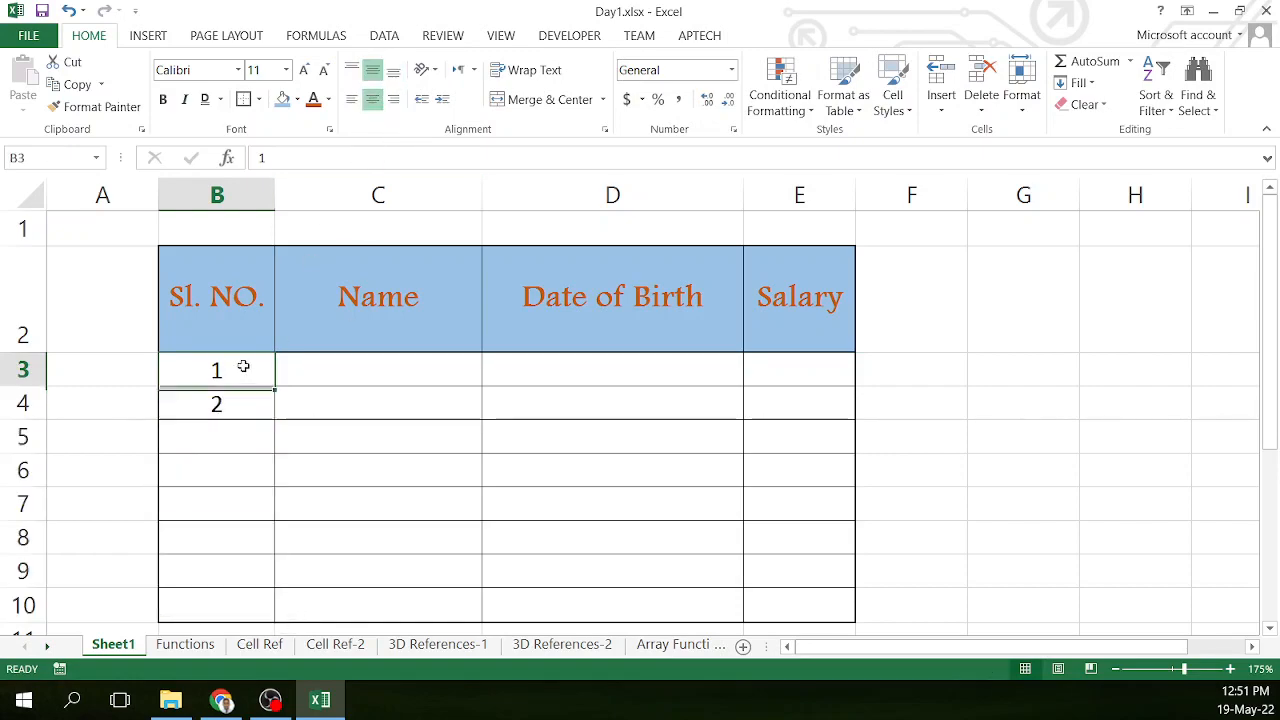
drag(229, 368, 240, 398)
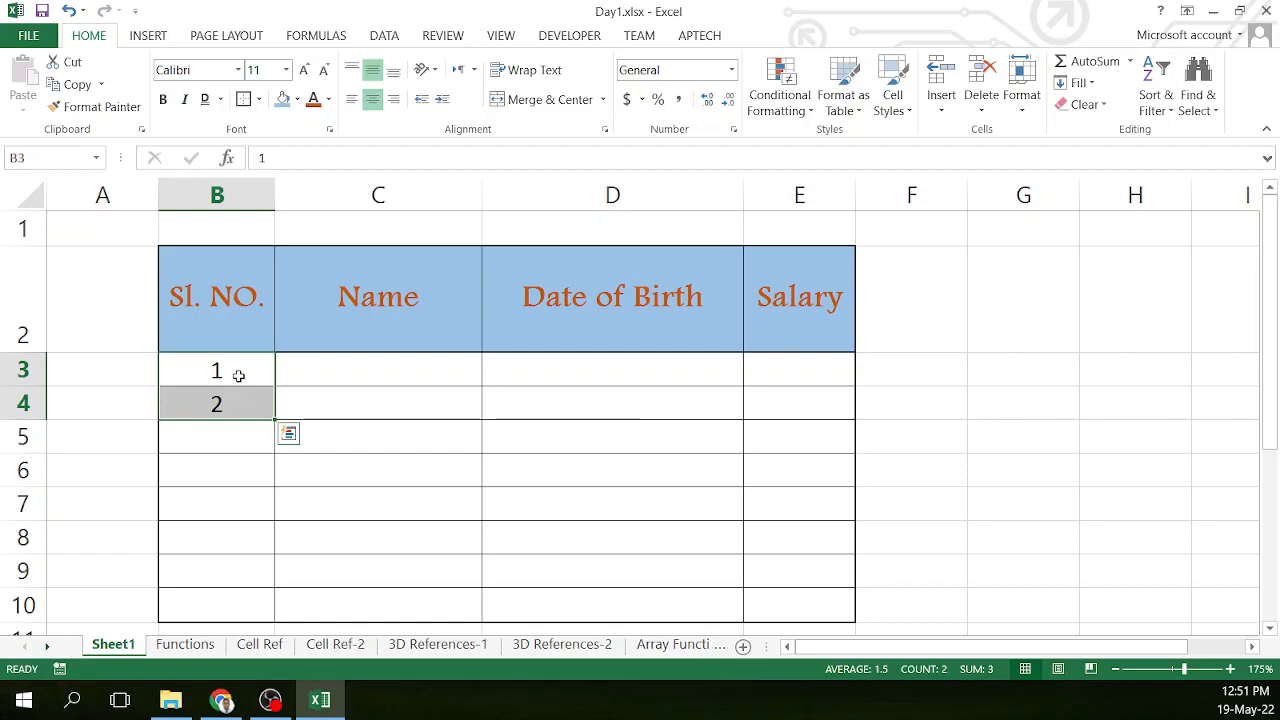
click(239, 372)
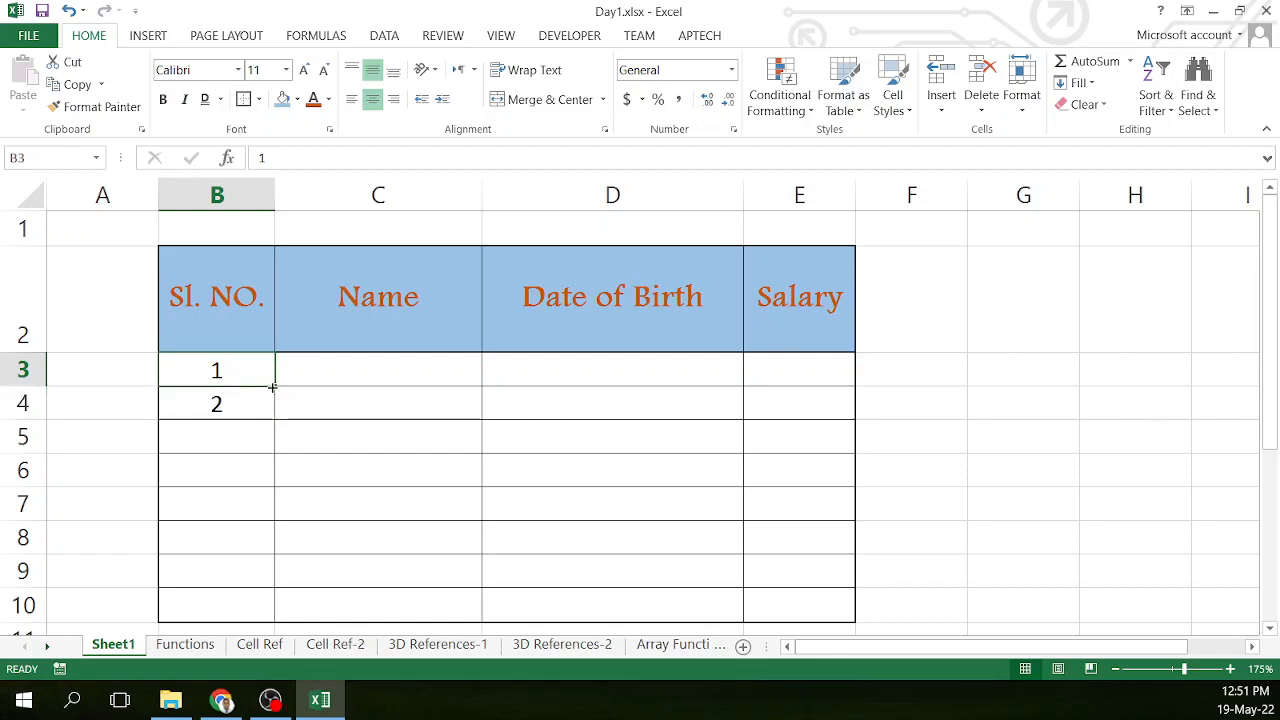
drag(275, 386, 268, 612)
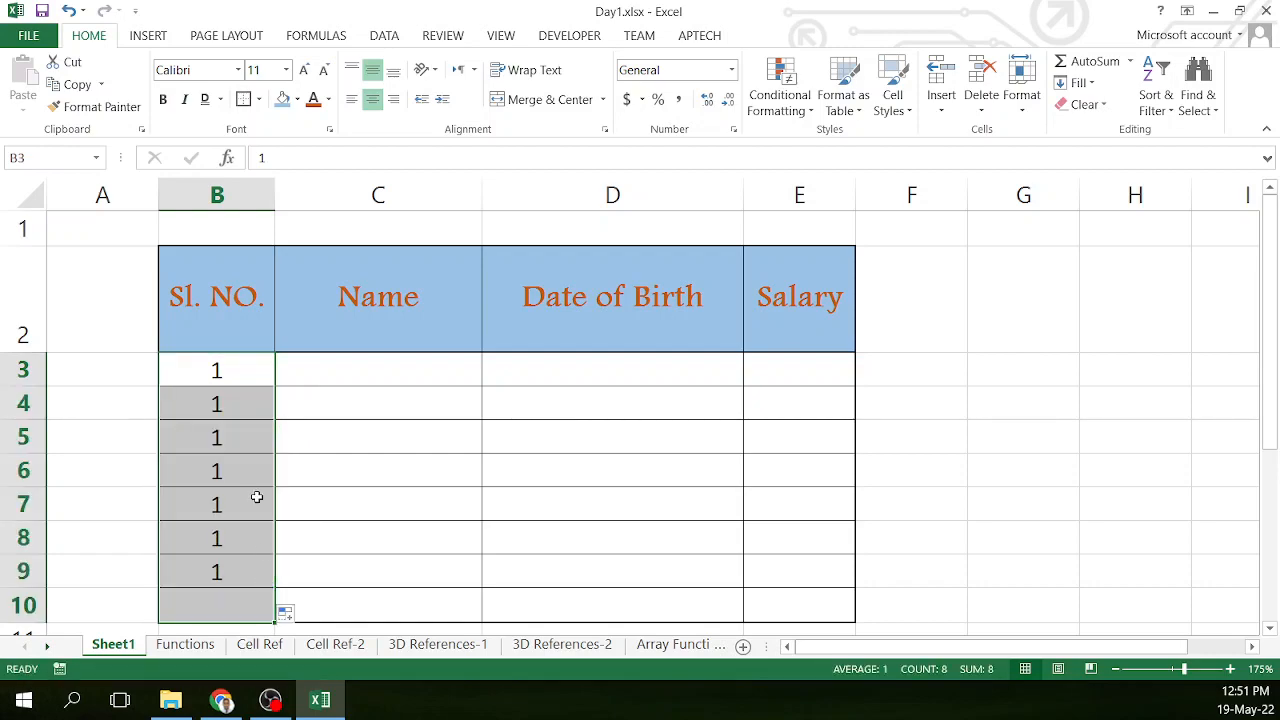
key(ctrl+z)
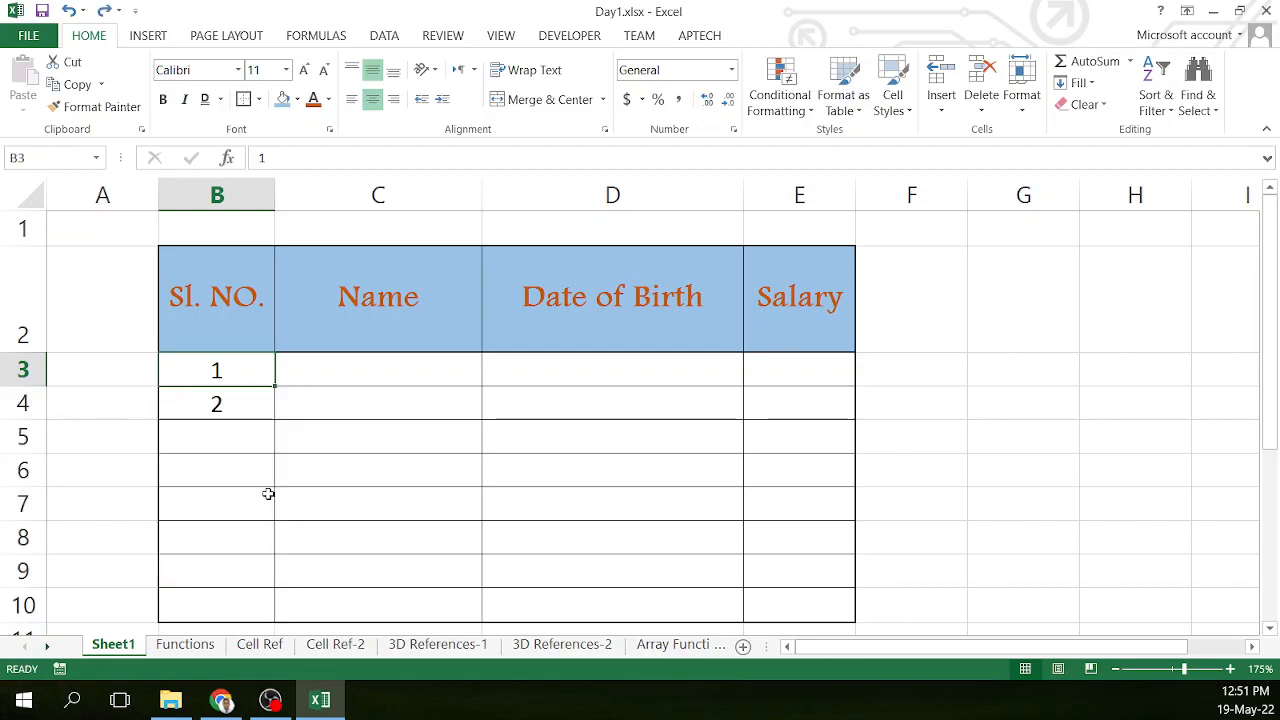
click(252, 470)
Step: Fill the number series down to B10 using B3:B4 as the pattern, and undo the fill
click(238, 370)
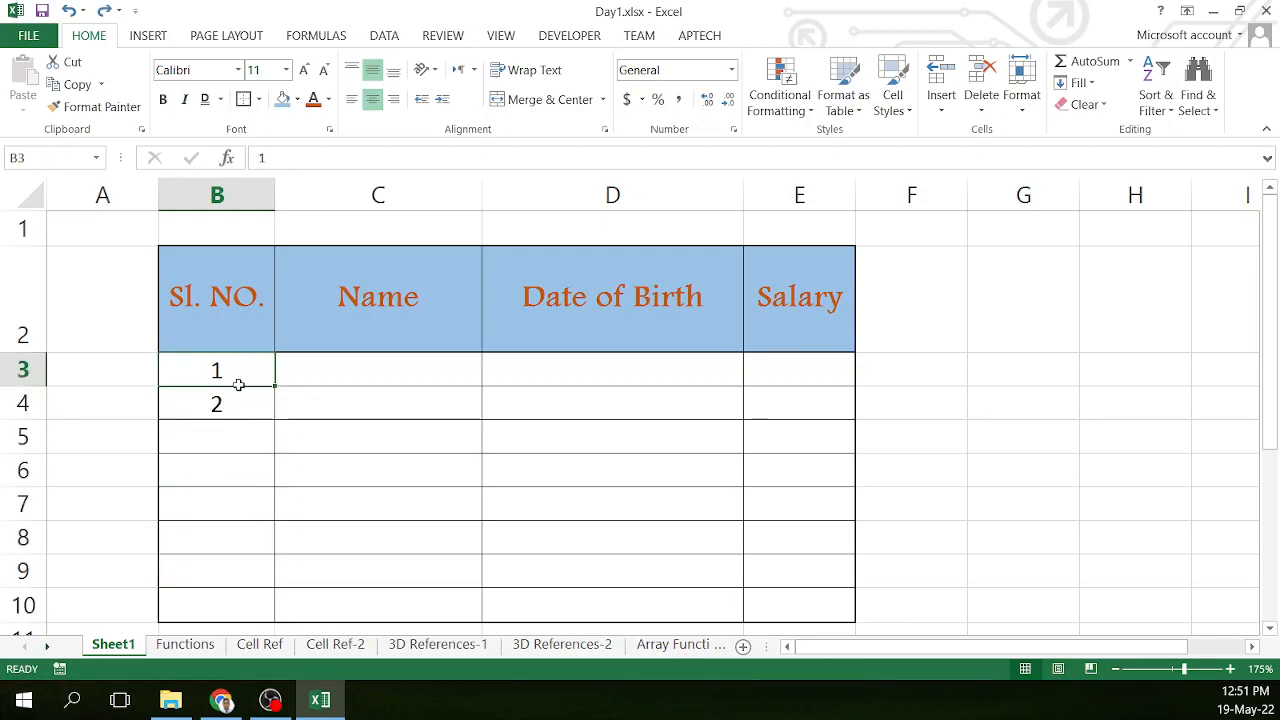
drag(238, 383, 238, 400)
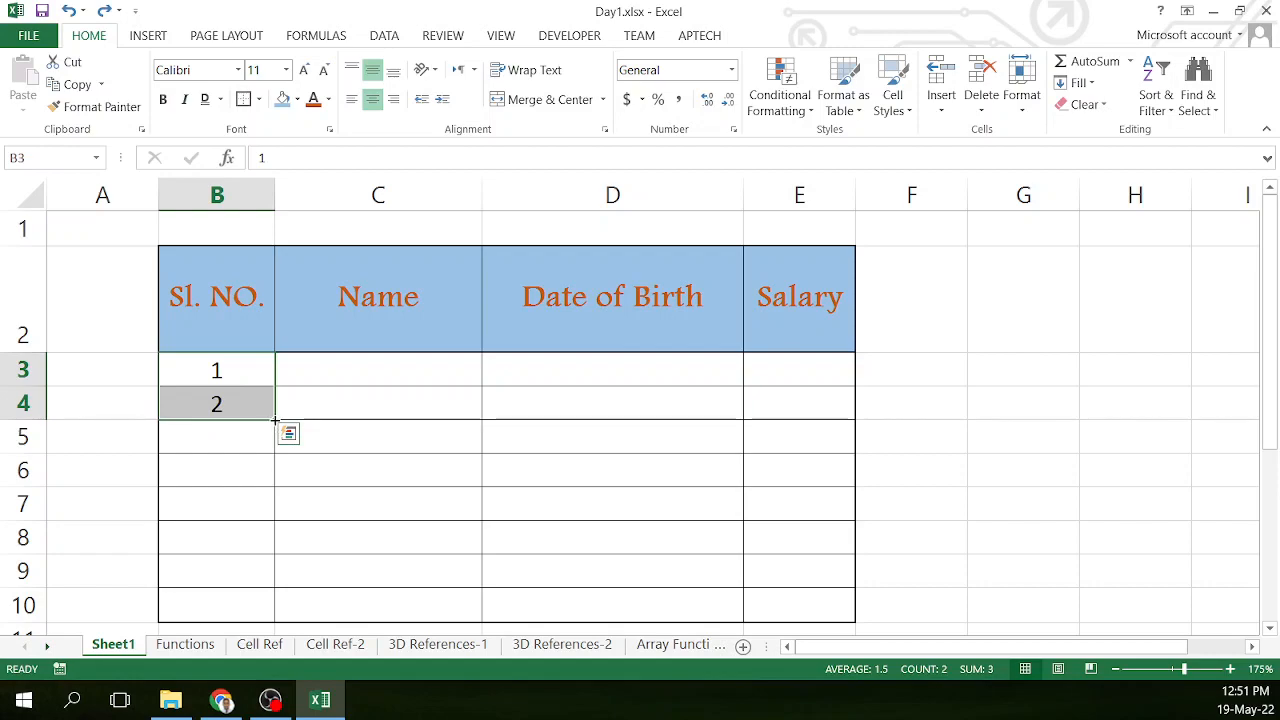
drag(275, 420, 271, 610)
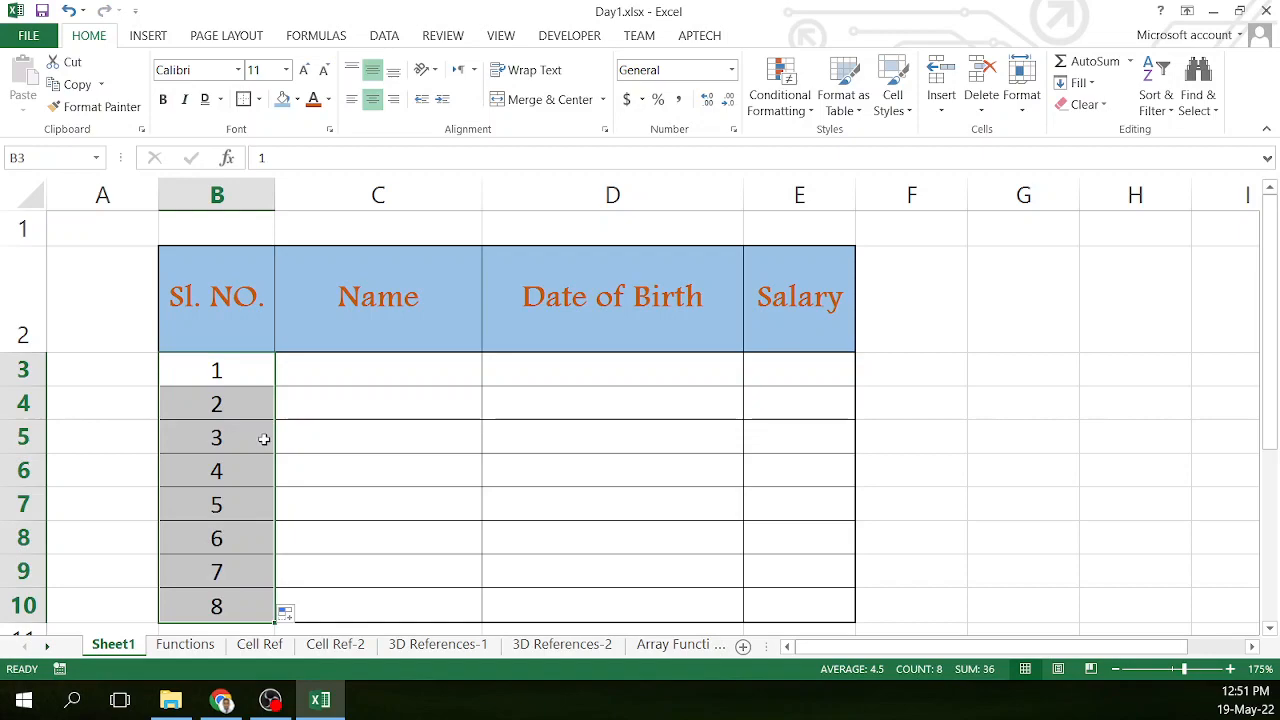
key(ctrl+z)
click(251, 530)
Step: Continue the serial numbers from B3:B4 down to B10, undoing a shorter trial fill on the way
drag(254, 370, 246, 400)
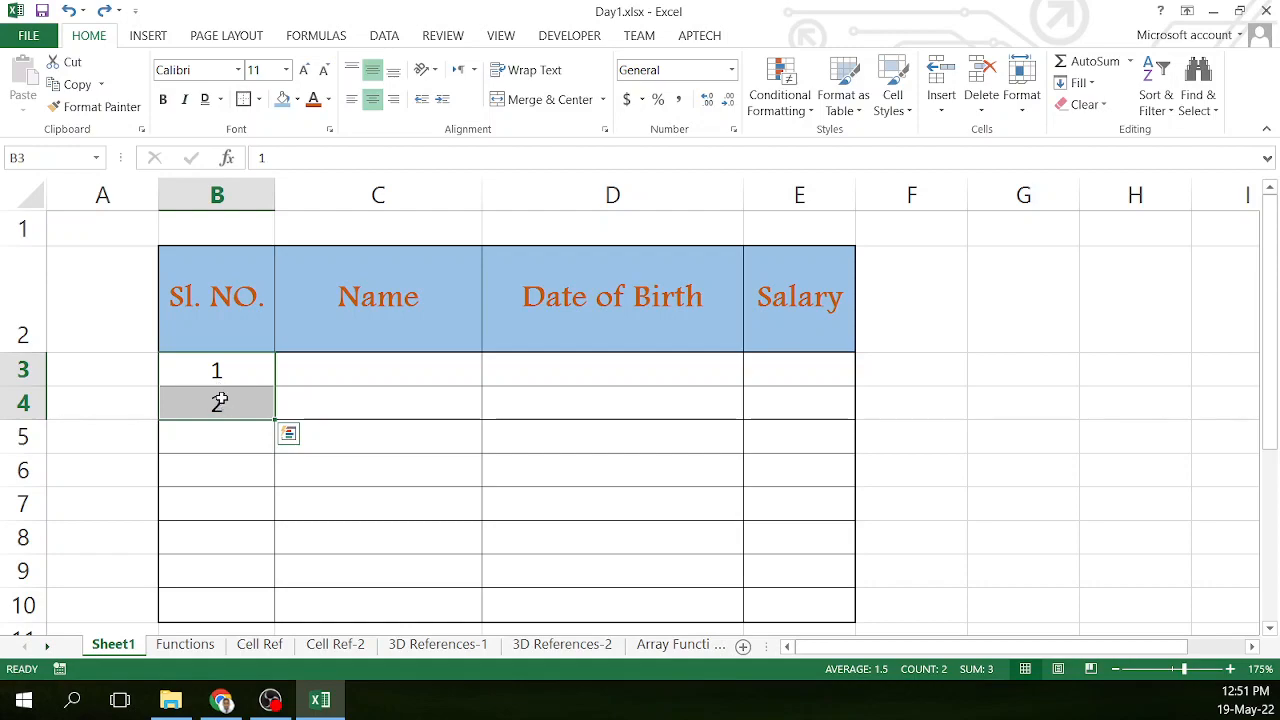
drag(267, 420, 263, 486)
key(ctrl+z)
drag(274, 420, 283, 612)
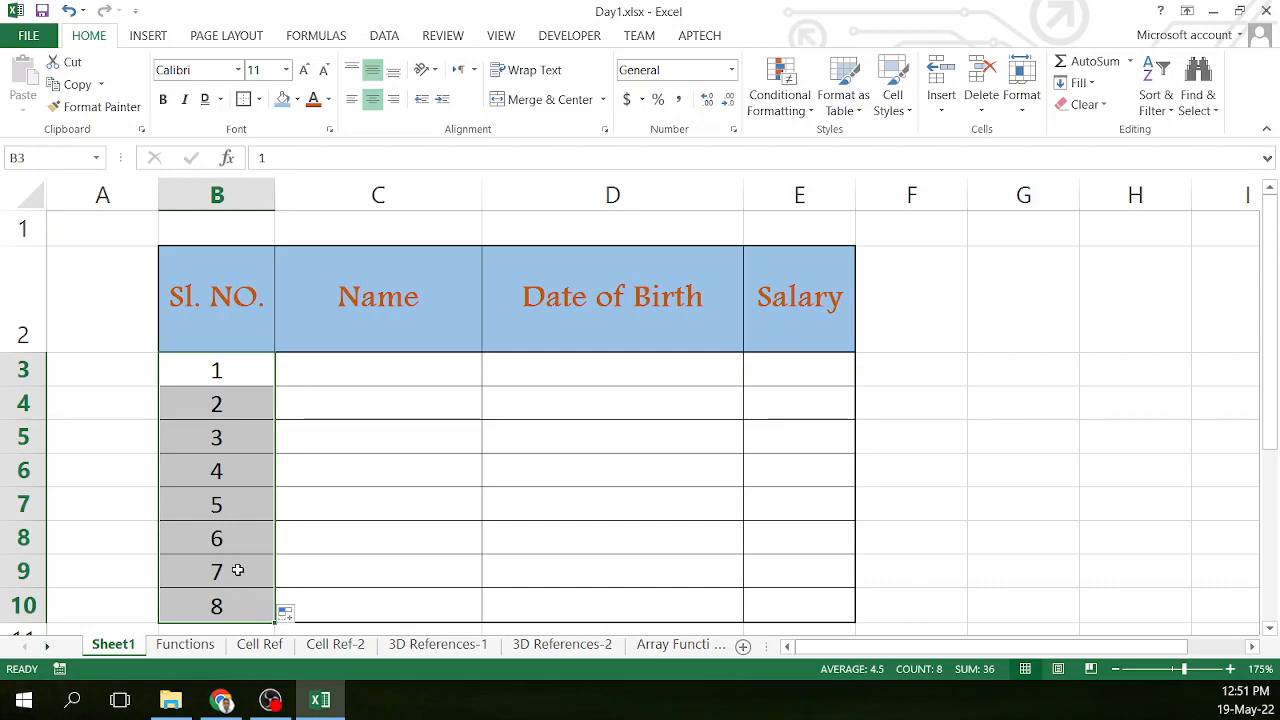
Step: Clear the serial numbers from B4:B10
click(240, 519)
drag(240, 404, 235, 592)
key(Delete)
click(229, 515)
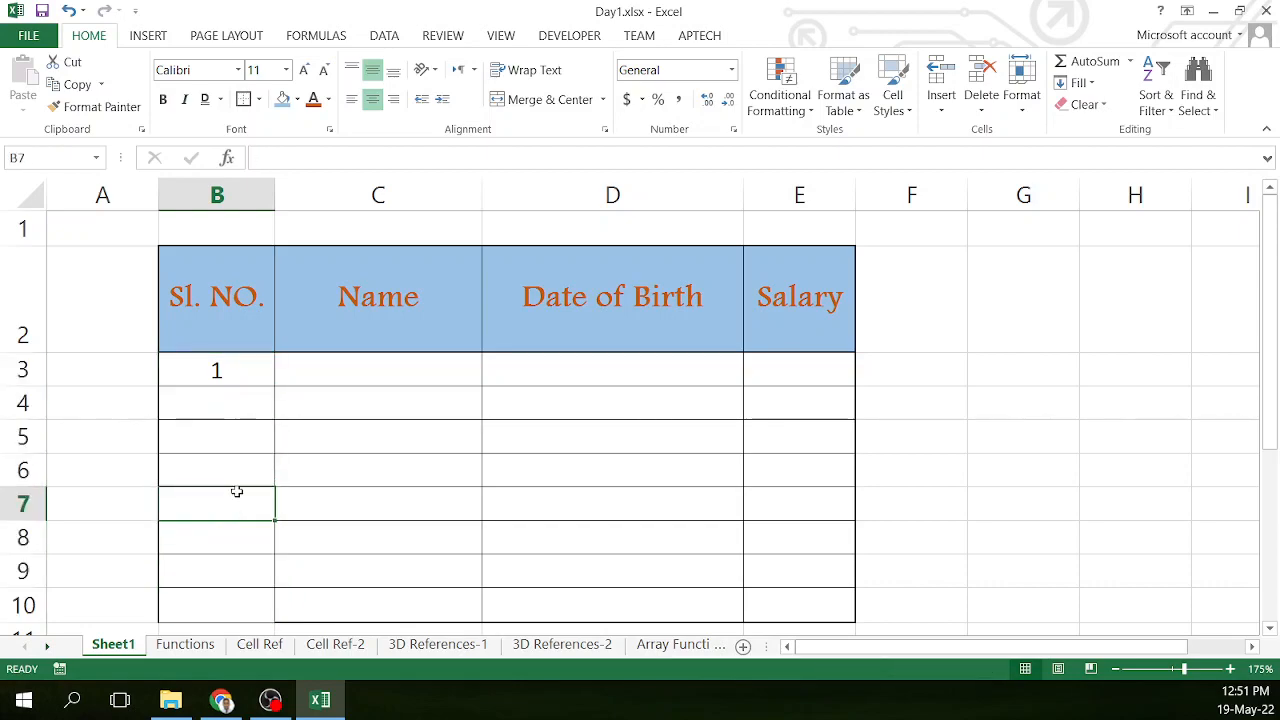
Step: Enter 2 again in B4 and select B3:B4
click(341, 412)
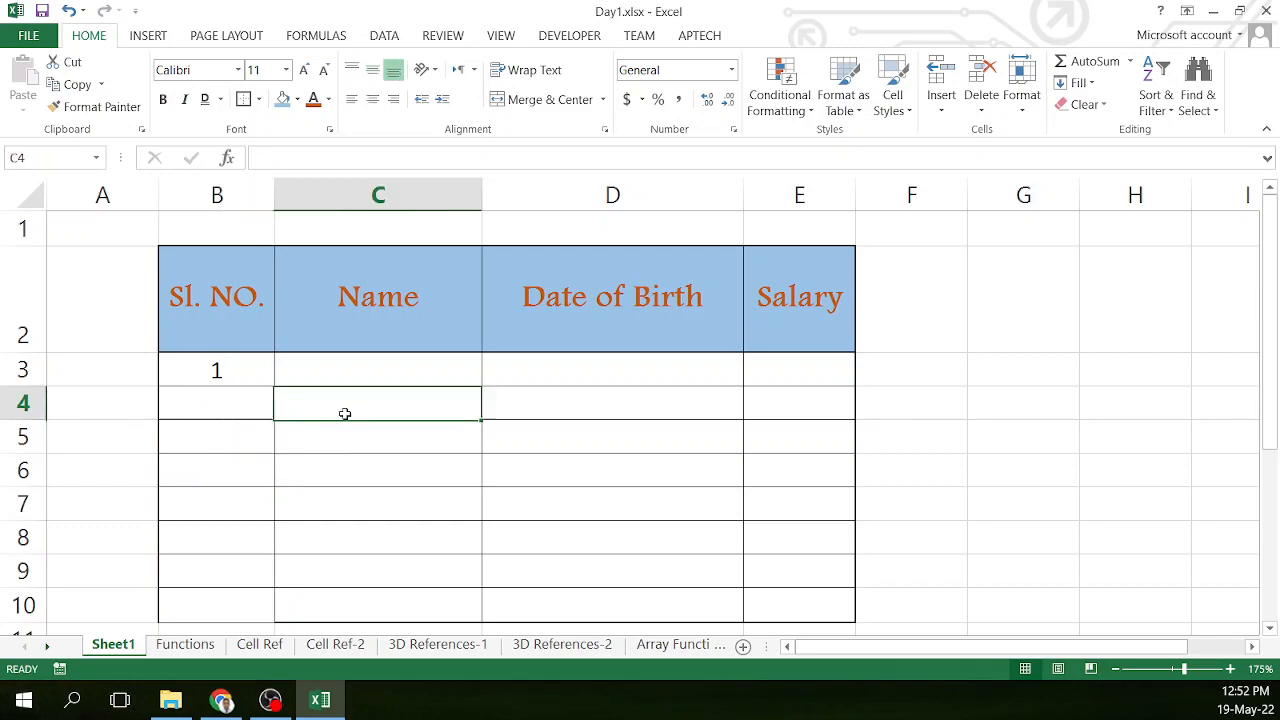
click(245, 393)
text(2)
key(Return)
drag(220, 370, 251, 397)
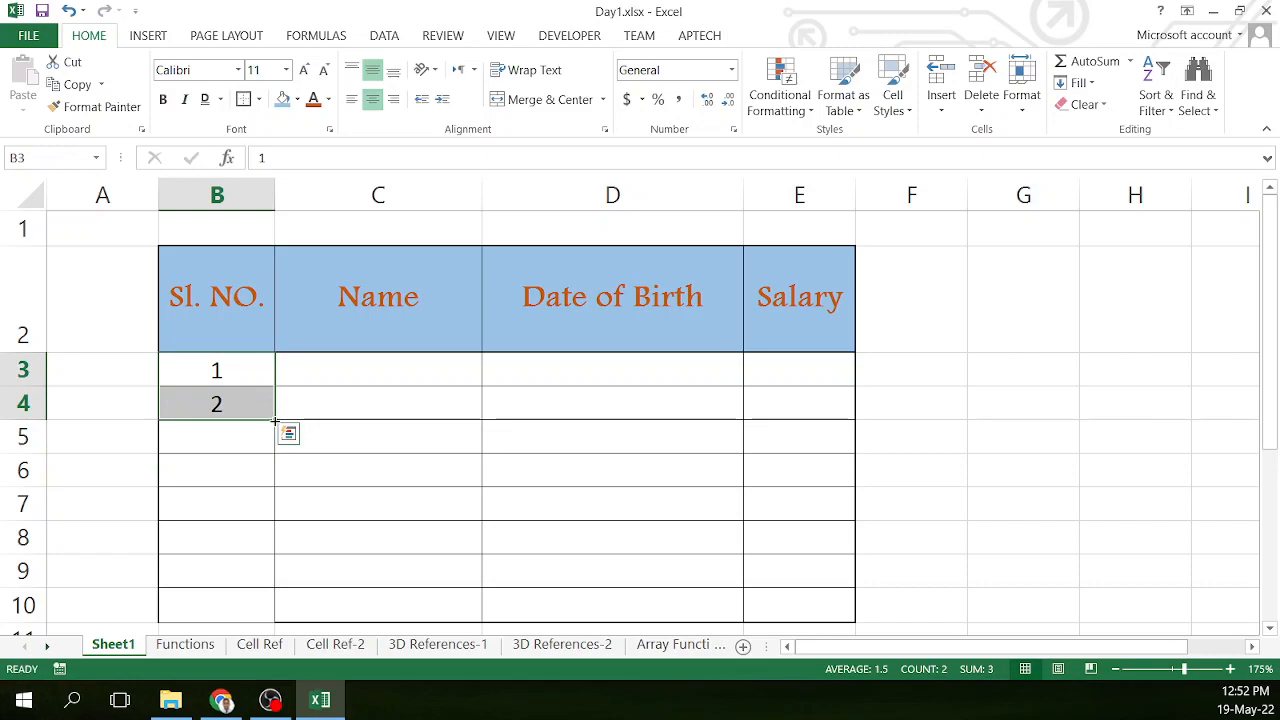
Step: Delete the 2 from B4
click(234, 434)
click(240, 406)
key(Delete)
click(221, 436)
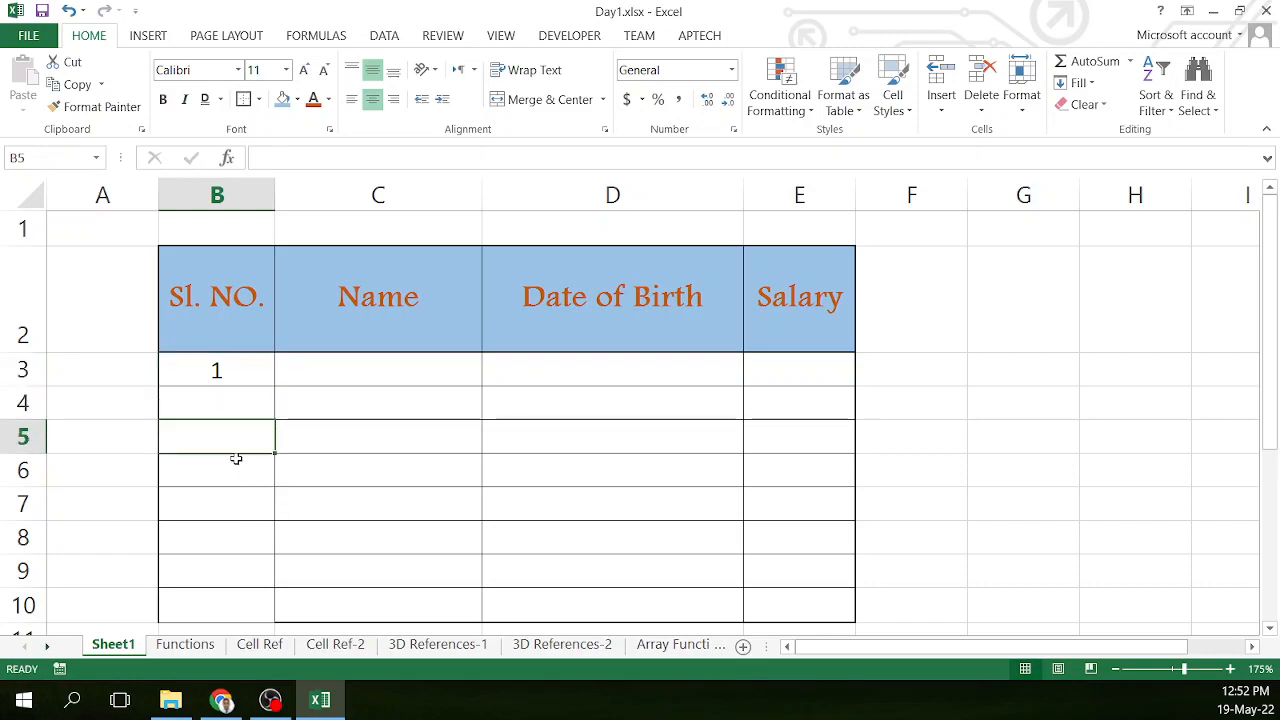
Step: Clear B3 and re-enter 1 as the first serial number
click(222, 373)
key(Delete)
text(1)
click(206, 440)
Step: Fill the serial numbers down column B from B3 as a linear series with step value 1 and stop value 20
click(249, 365)
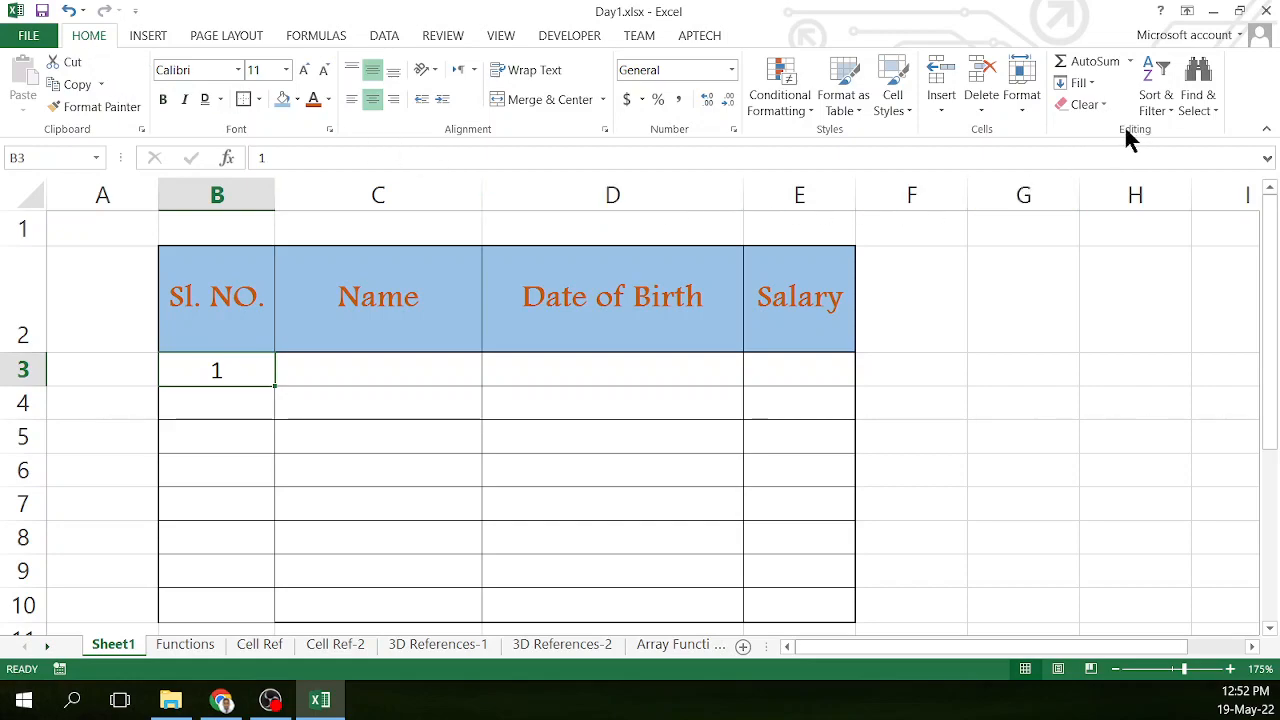
click(1090, 84)
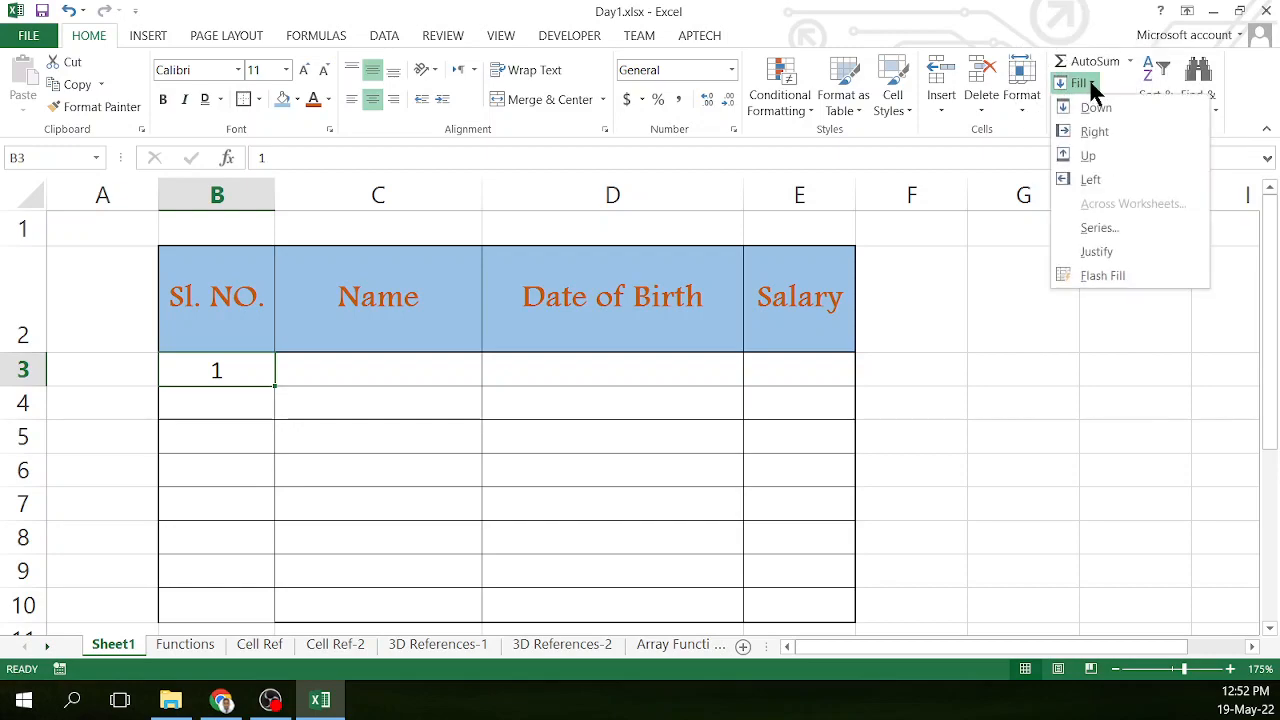
click(1100, 229)
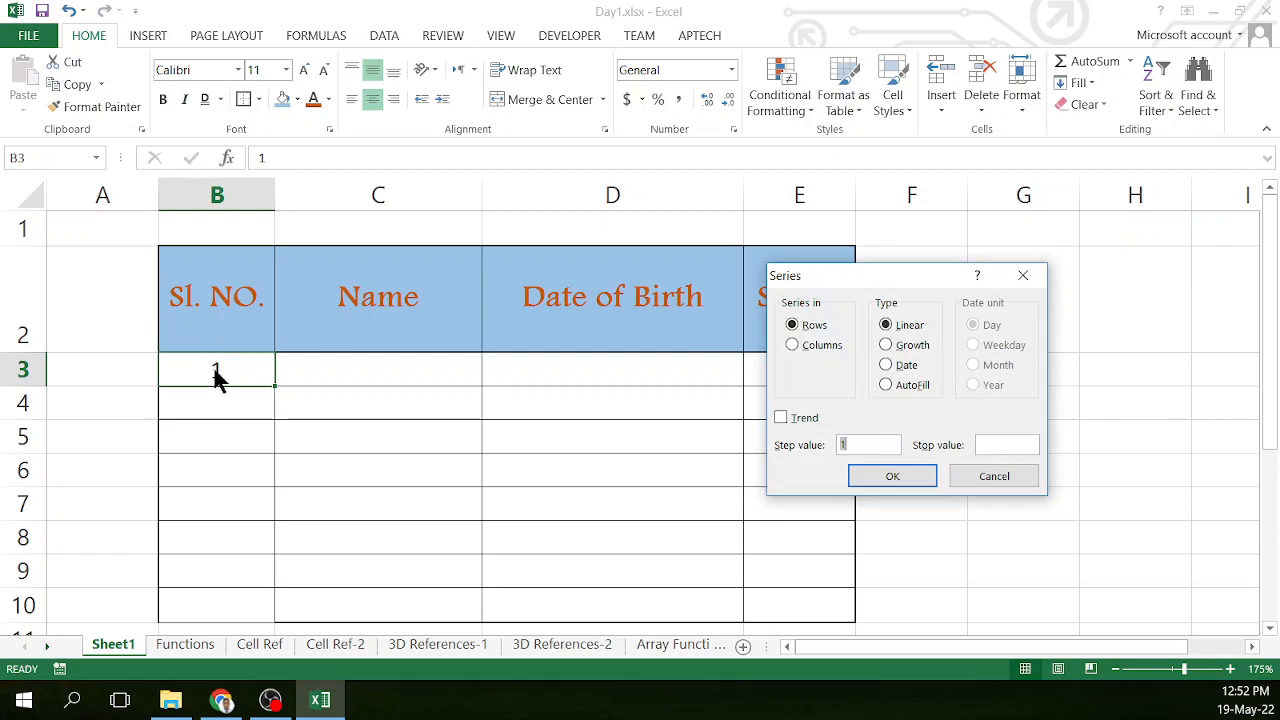
click(810, 345)
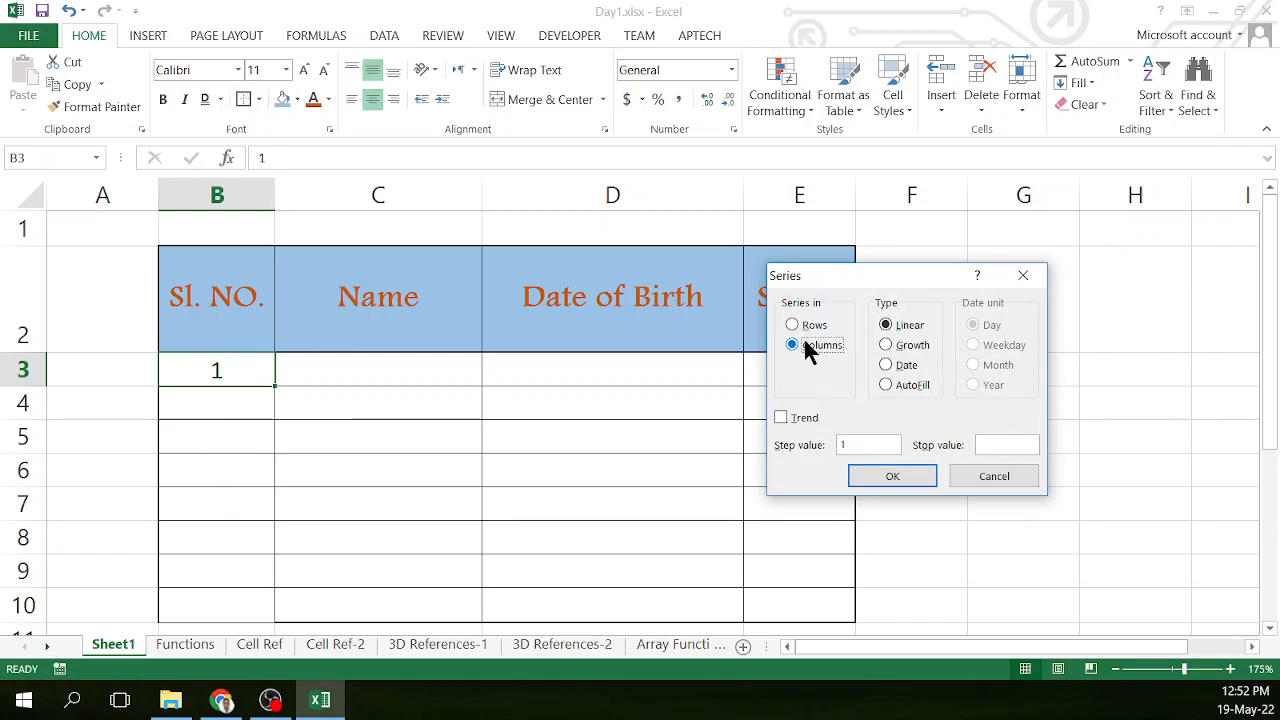
click(848, 449)
click(983, 444)
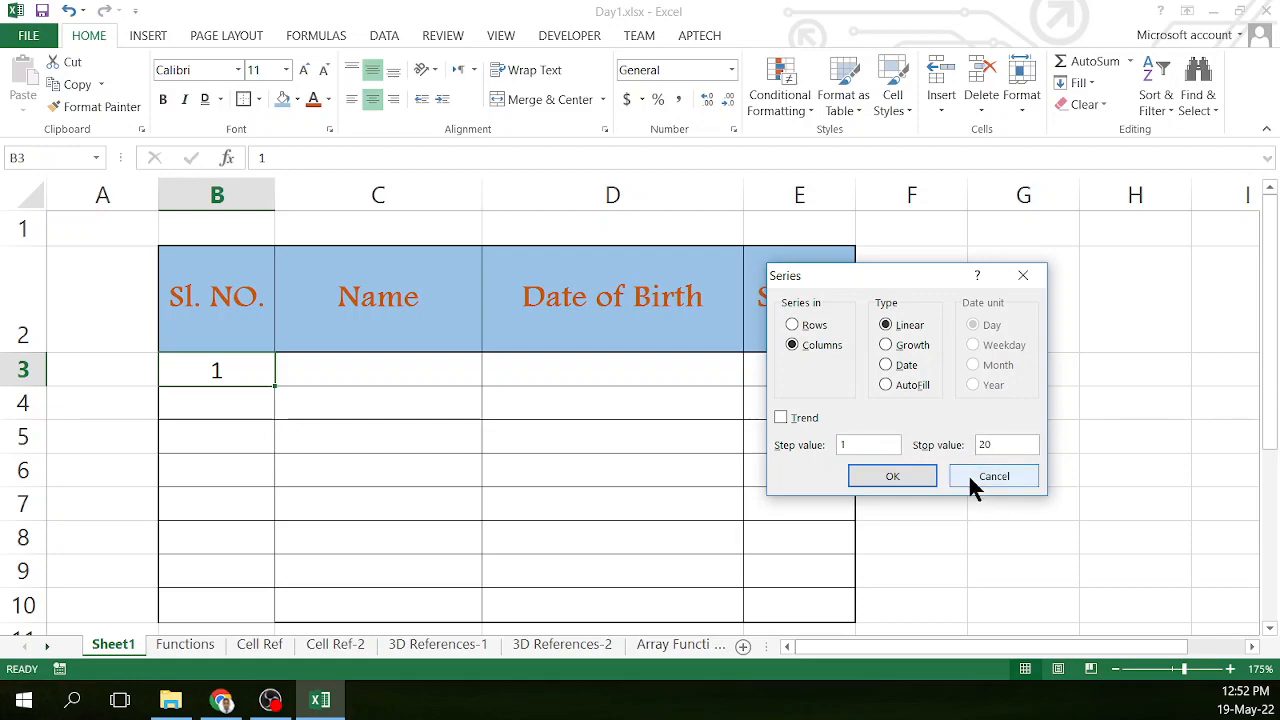
click(891, 478)
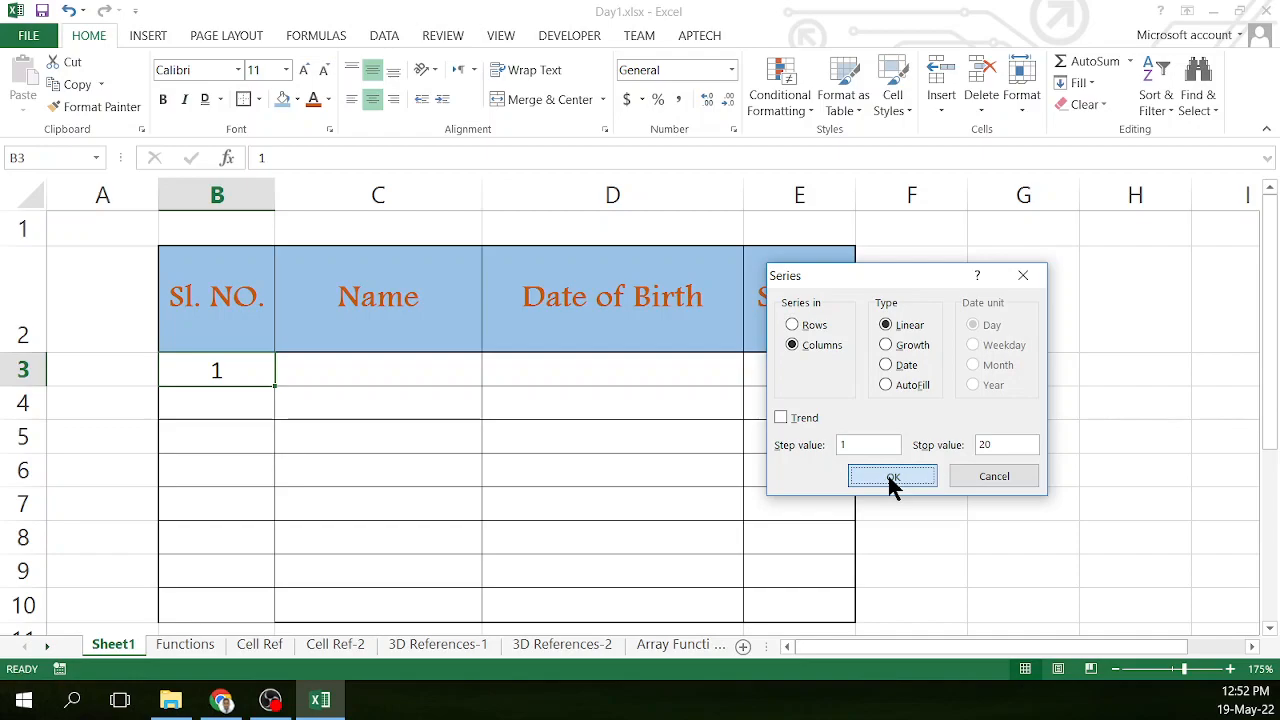
scroll(246, 375, down, 4)
scroll(242, 408, down, 1)
scroll(232, 397, up, 5)
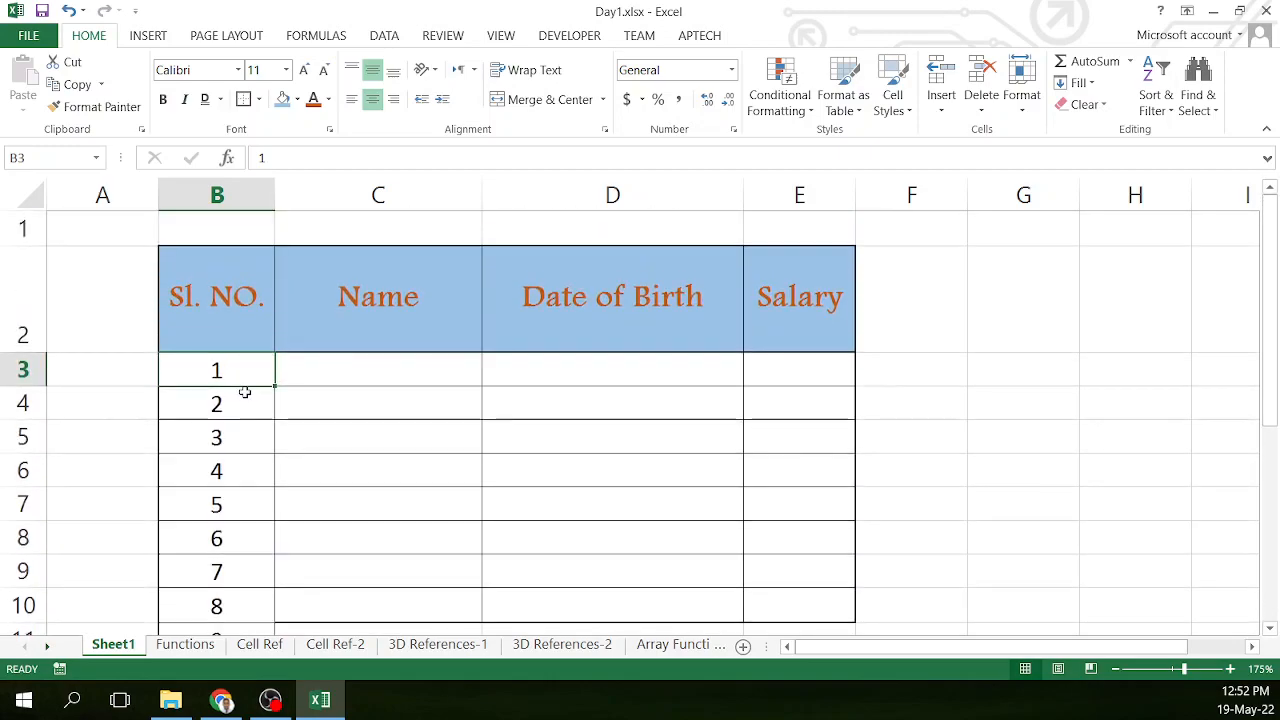
Step: Undo the series fill below B3
key(ctrl+z)
scroll(248, 388, down, 1)
scroll(250, 388, up, 1)
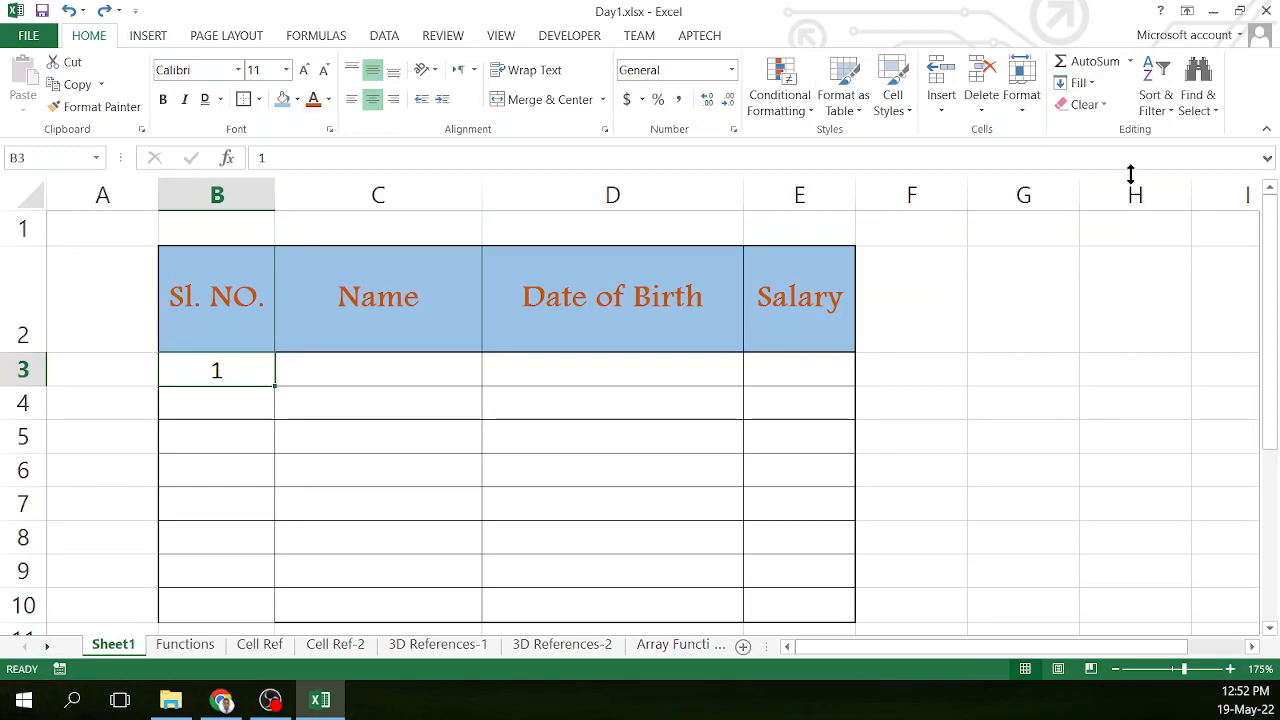
Step: Fill column B from B3 with a linear series in columns, using step value 1 and stop value 10
click(1090, 83)
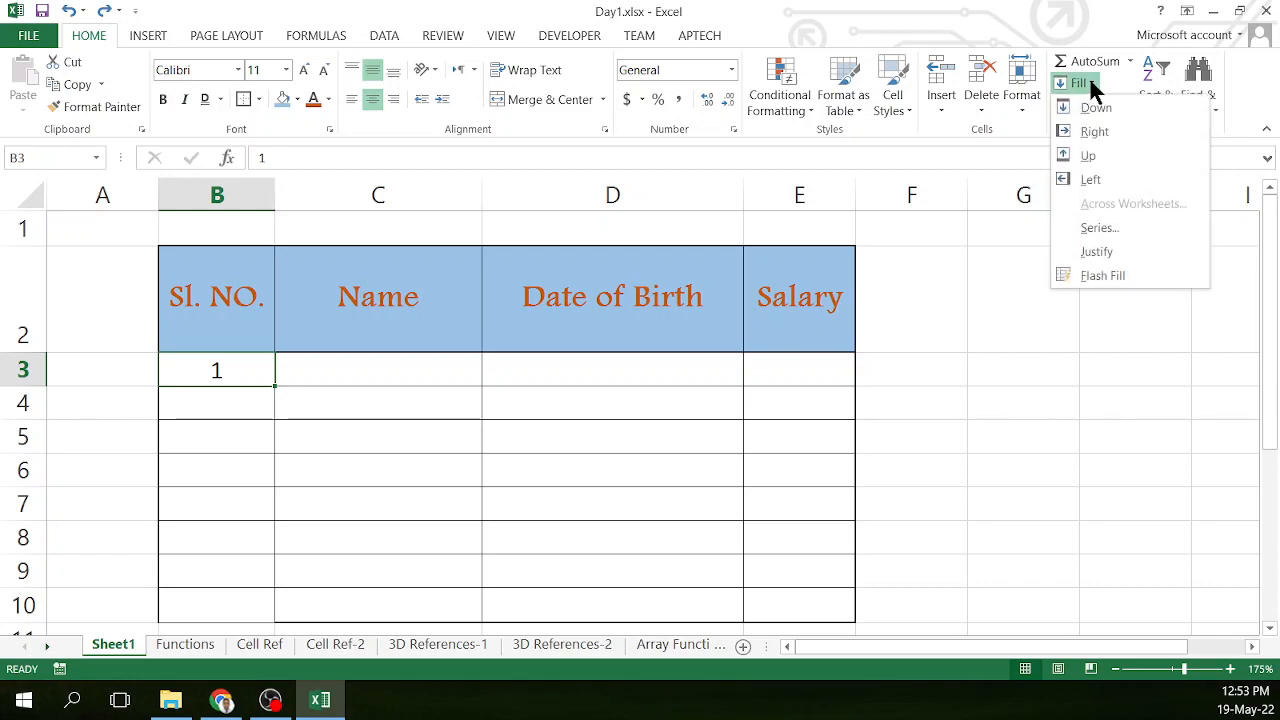
click(1097, 228)
click(857, 444)
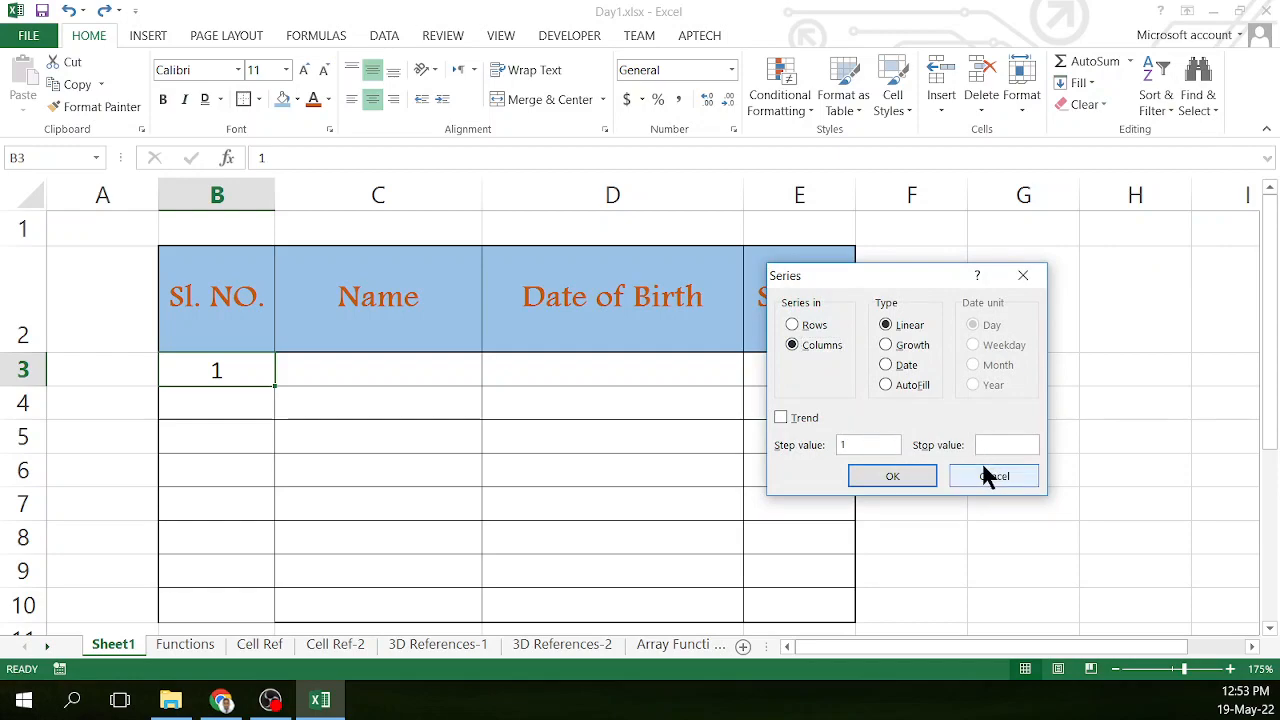
click(893, 481)
scroll(191, 443, down, 2)
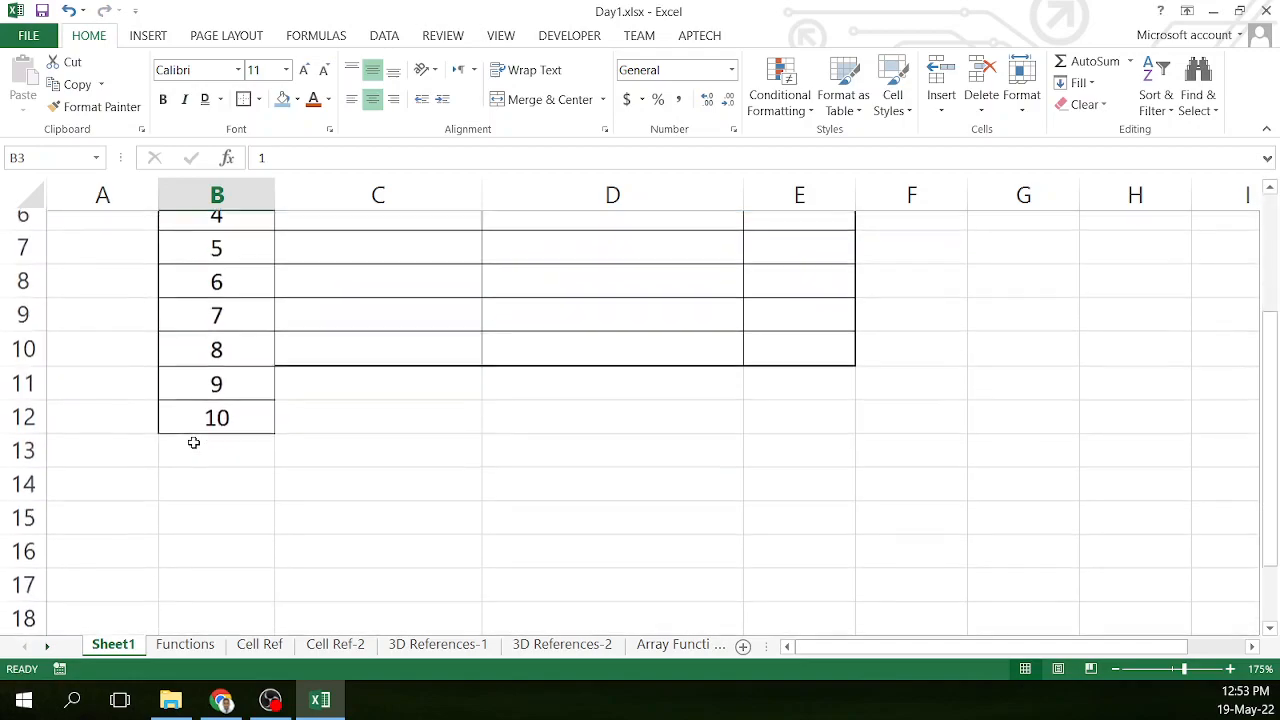
scroll(241, 440, up, 2)
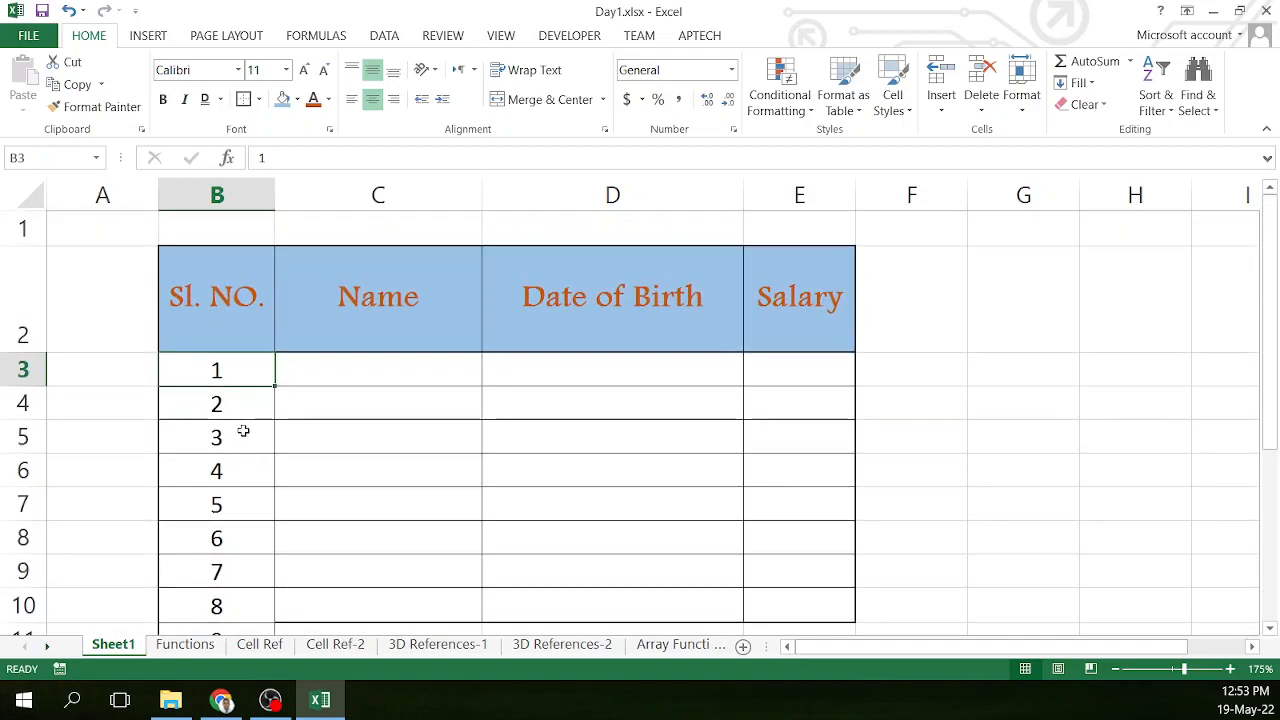
drag(369, 371, 362, 534)
scroll(383, 477, up, 1)
click(371, 403)
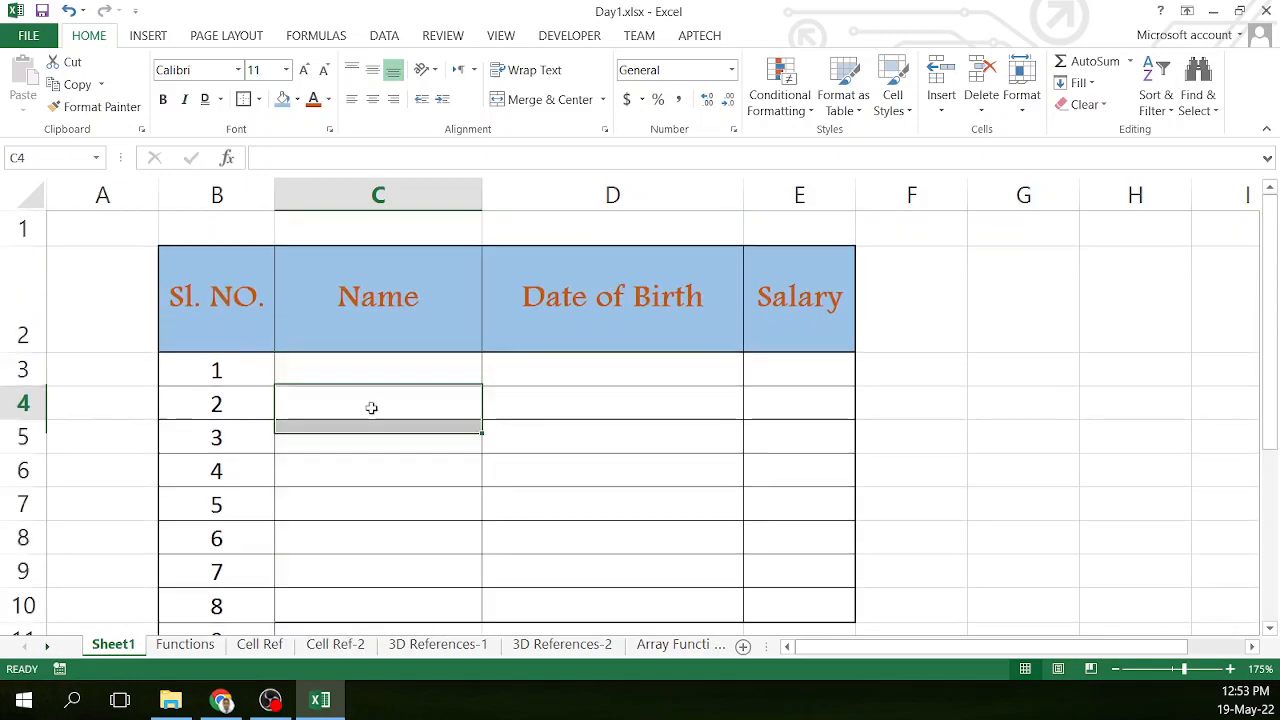
Step: Enter the first record's date of birth in D3 in day-month-year form and change its month
click(577, 369)
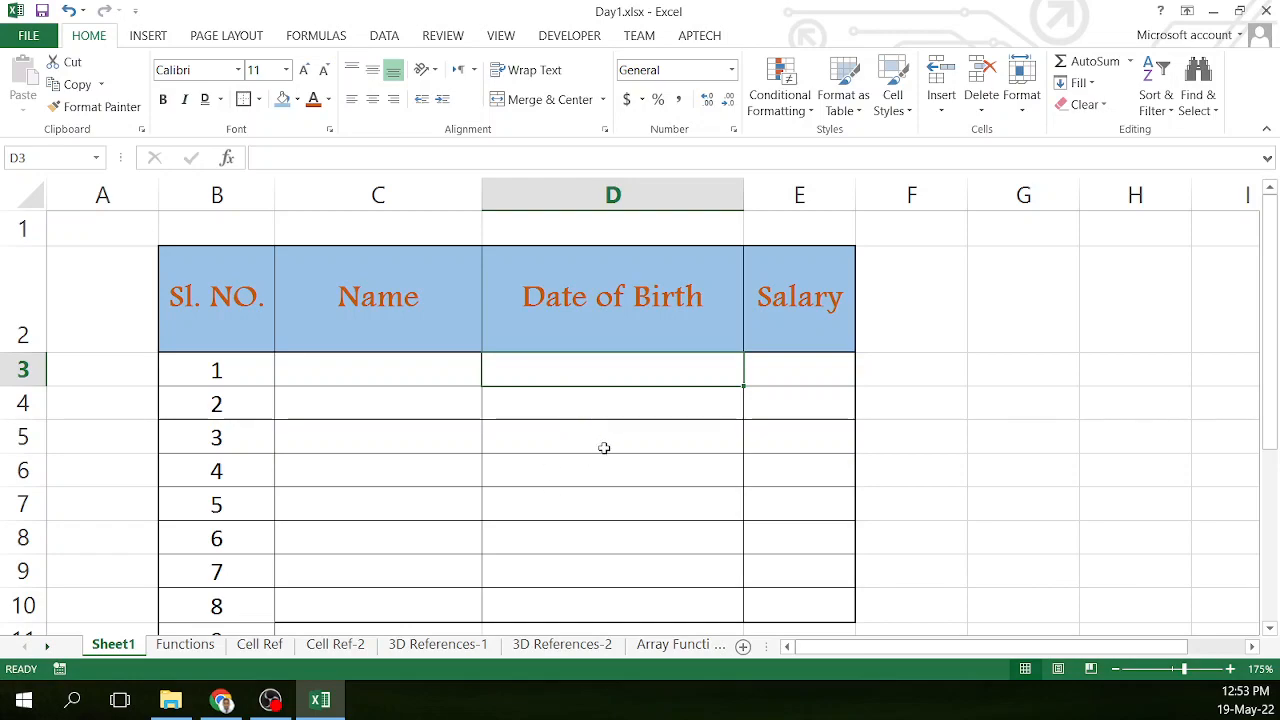
text(10-10-2001)
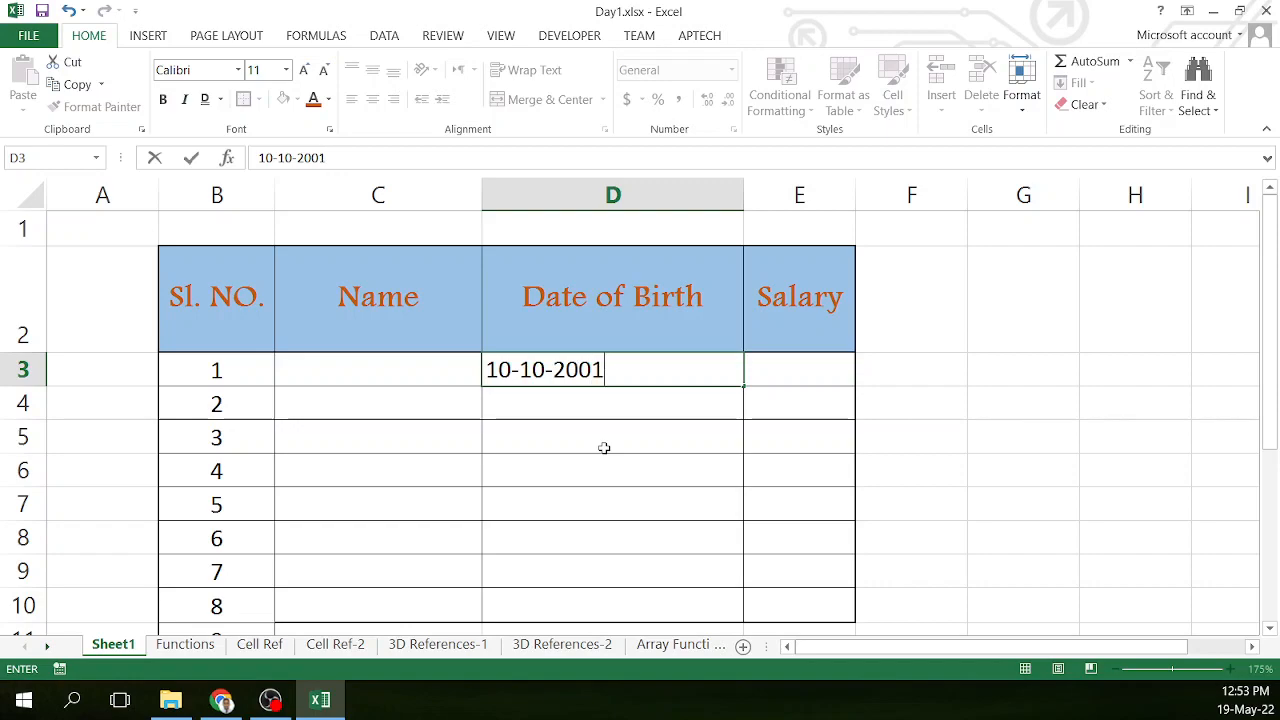
key(Return)
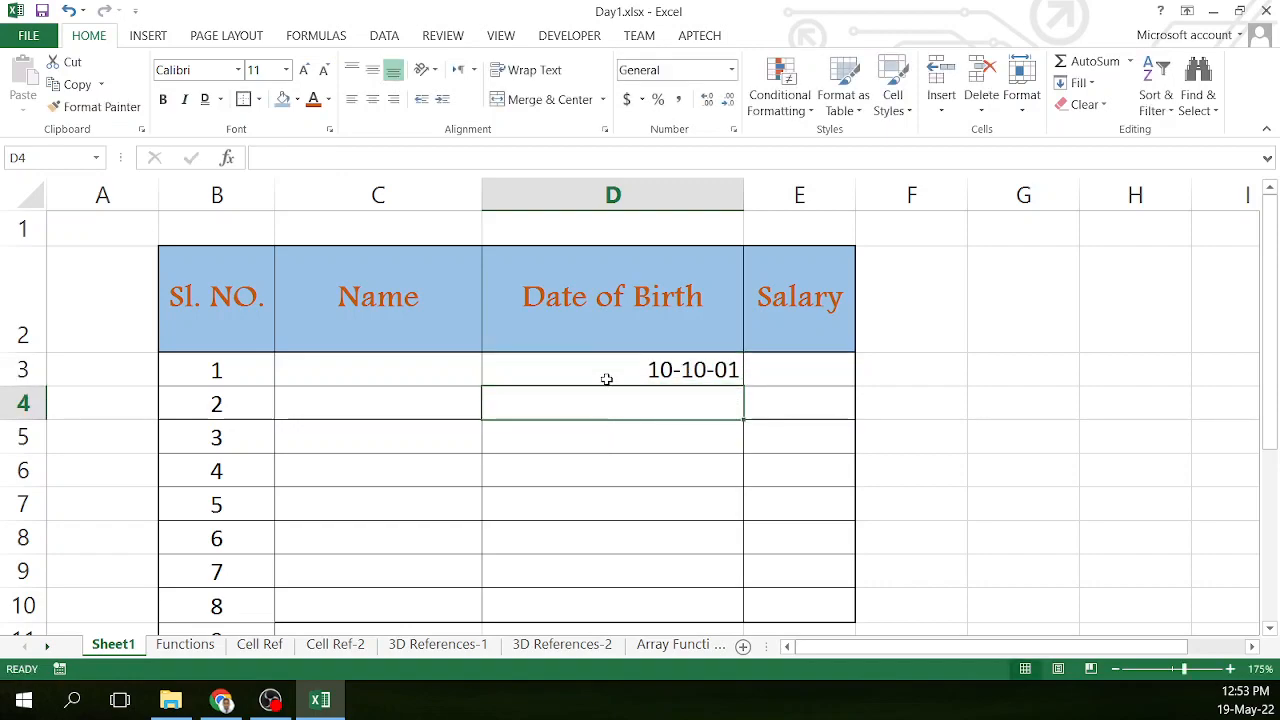
click(647, 369)
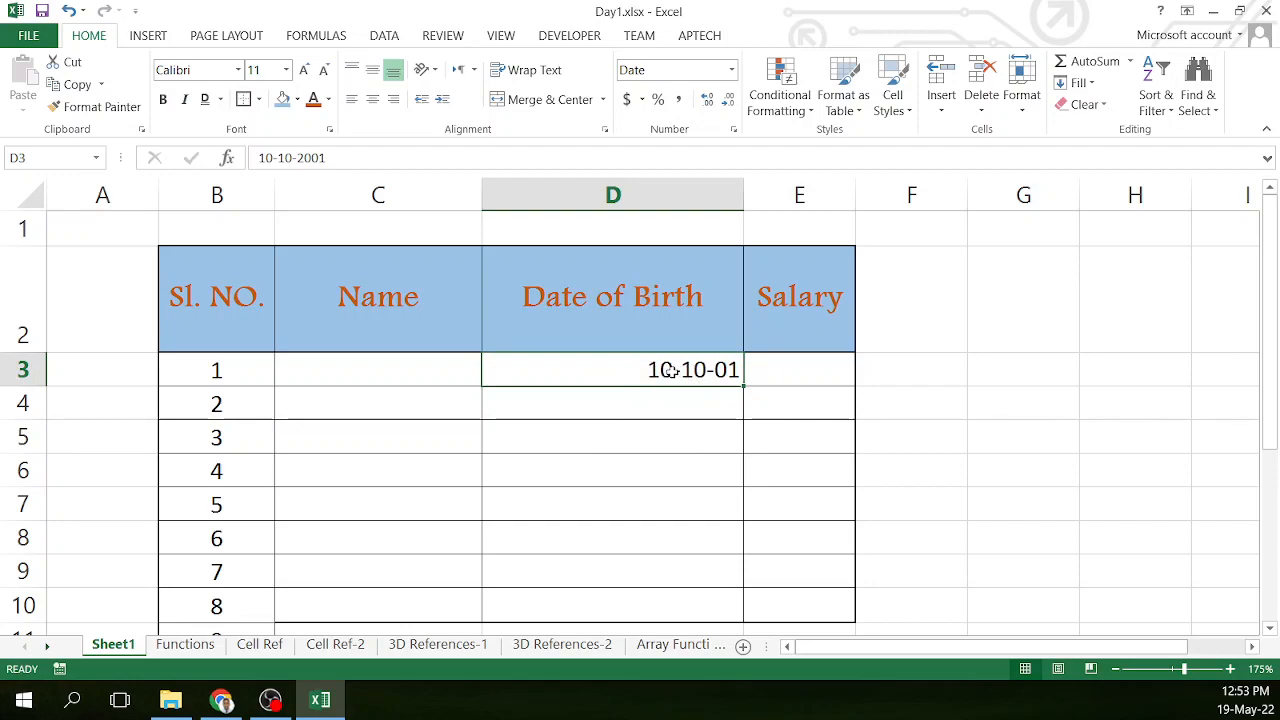
double_click(663, 369)
key(Delete)
key(Return)
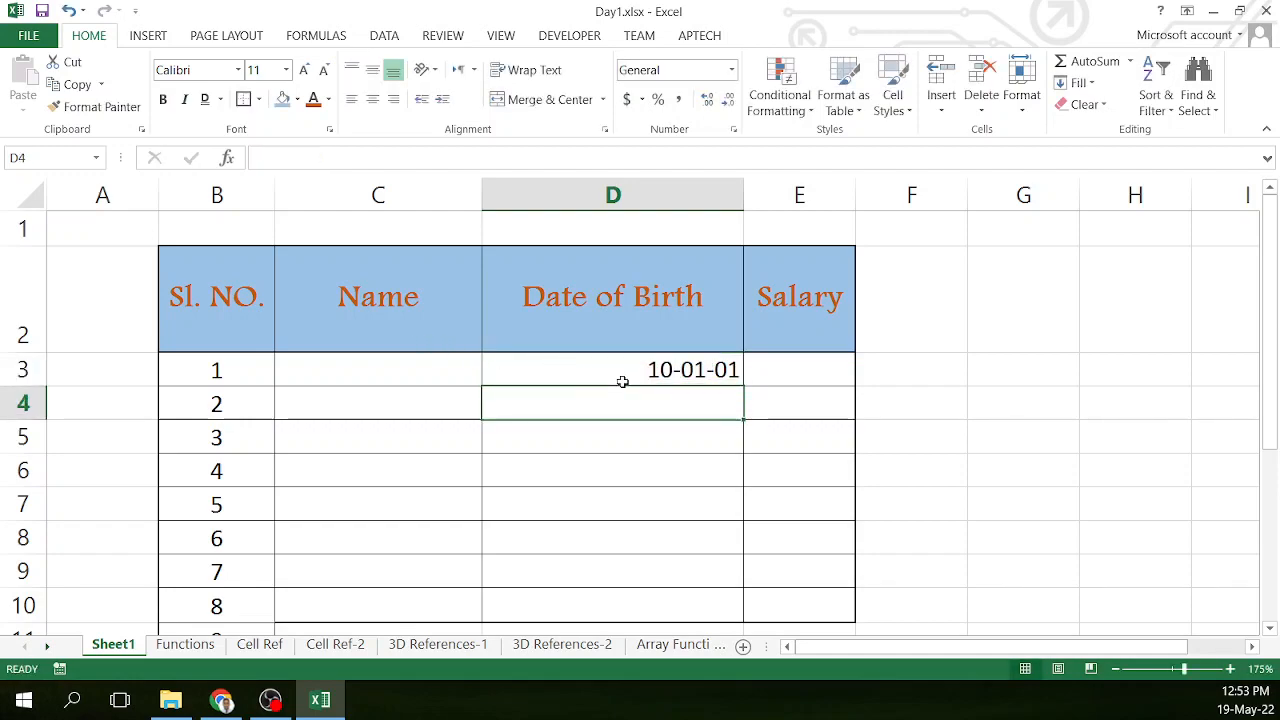
click(688, 369)
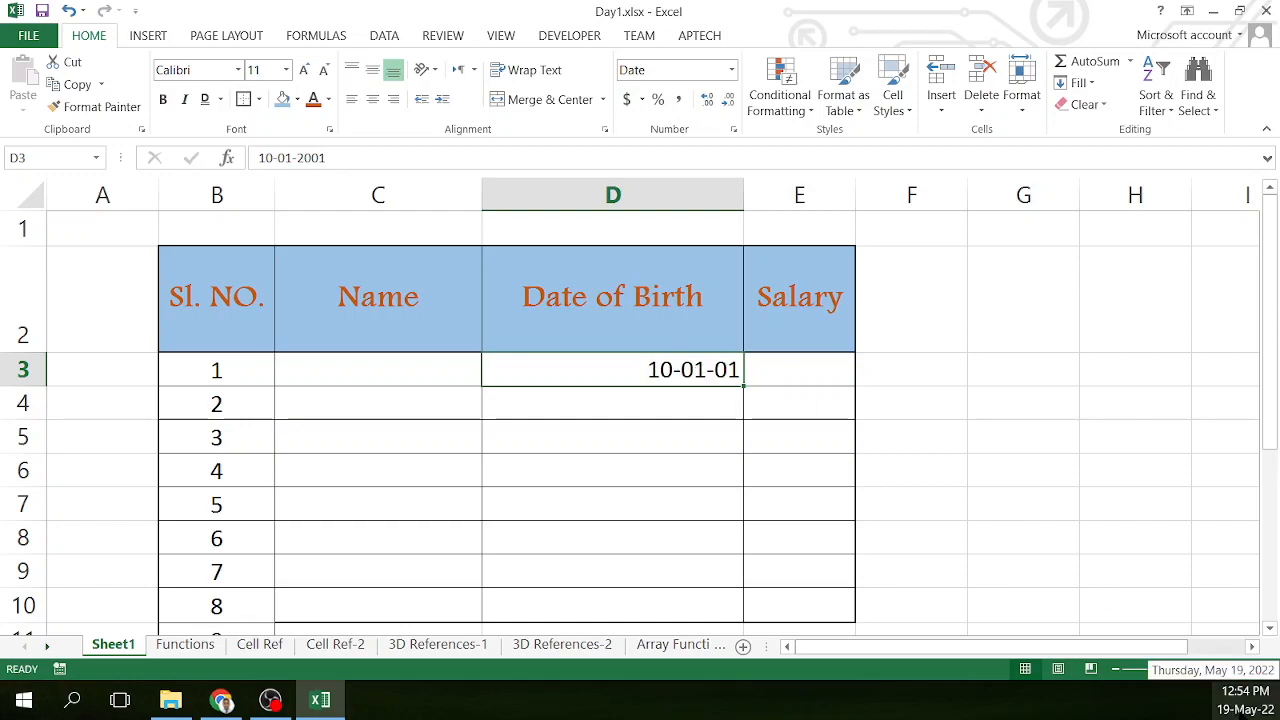
right_click(1236, 712)
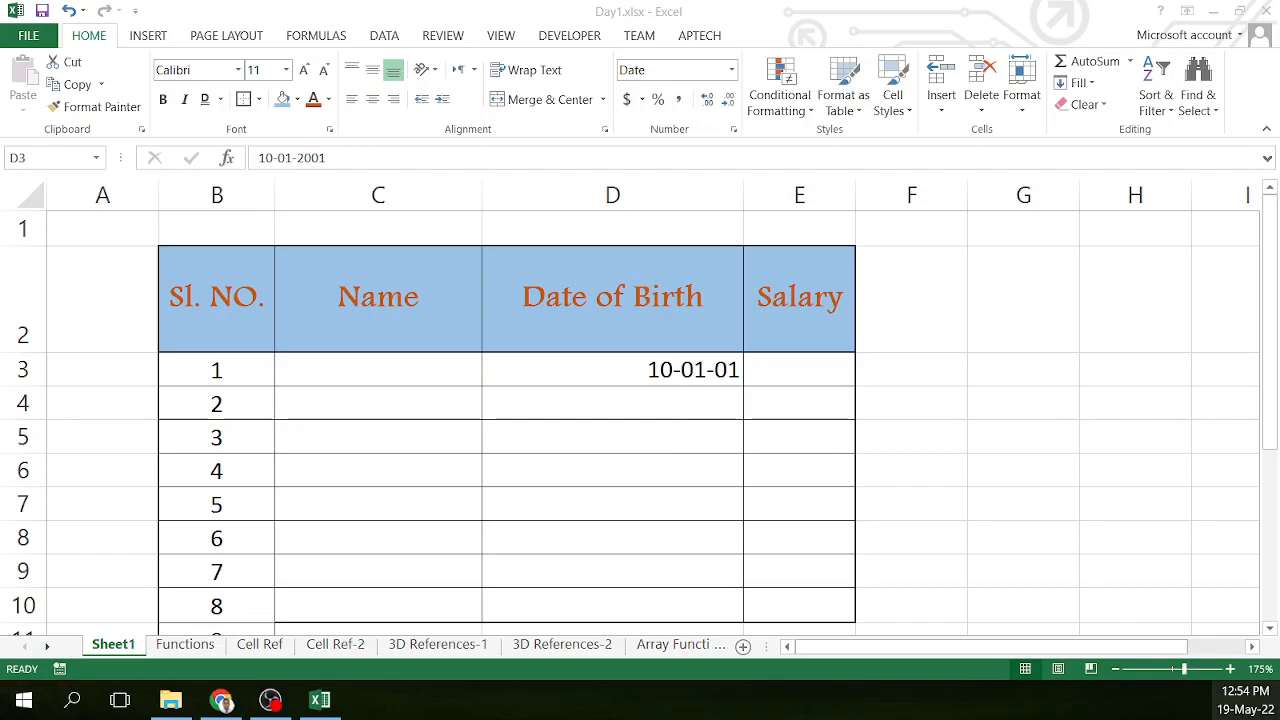
mouse_move(1245, 710)
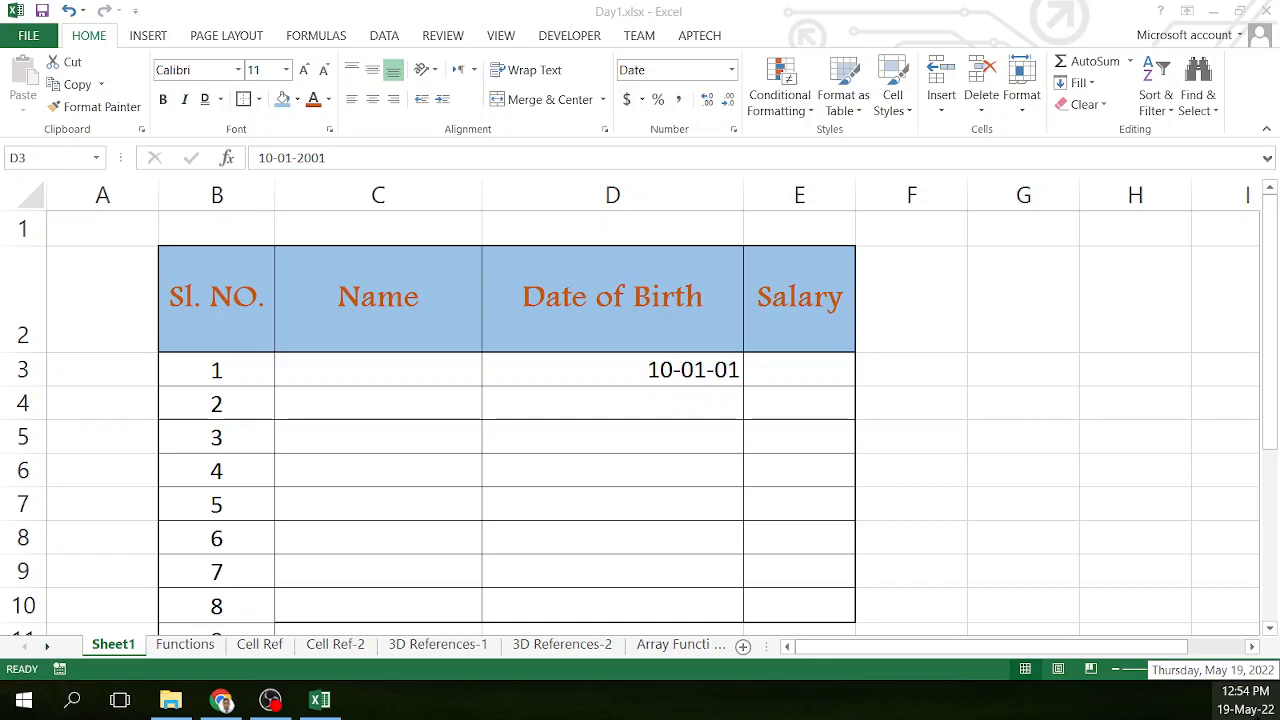
Step: Center the Date of Birth cells D3:D10 horizontally and vertically
mouse_move(695, 378)
mouse_down()
mouse_move(669, 546)
mouse_move(677, 600)
mouse_up()
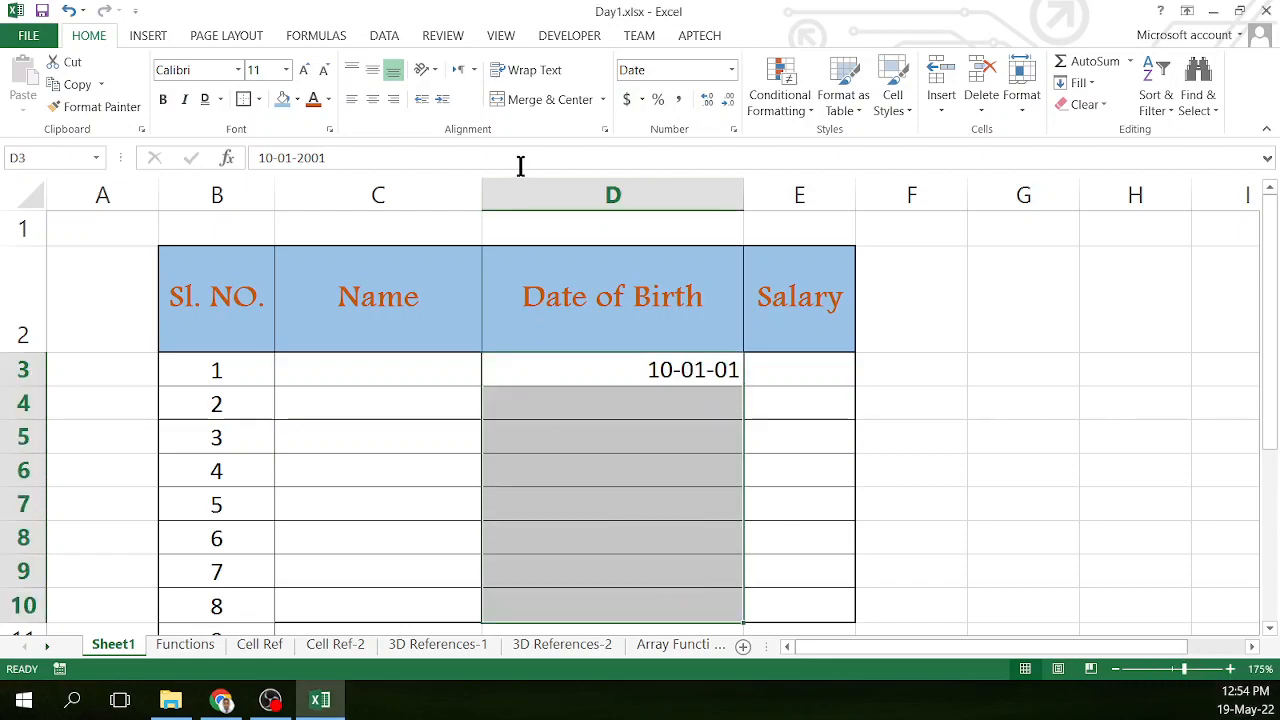
click(372, 99)
click(373, 70)
click(606, 390)
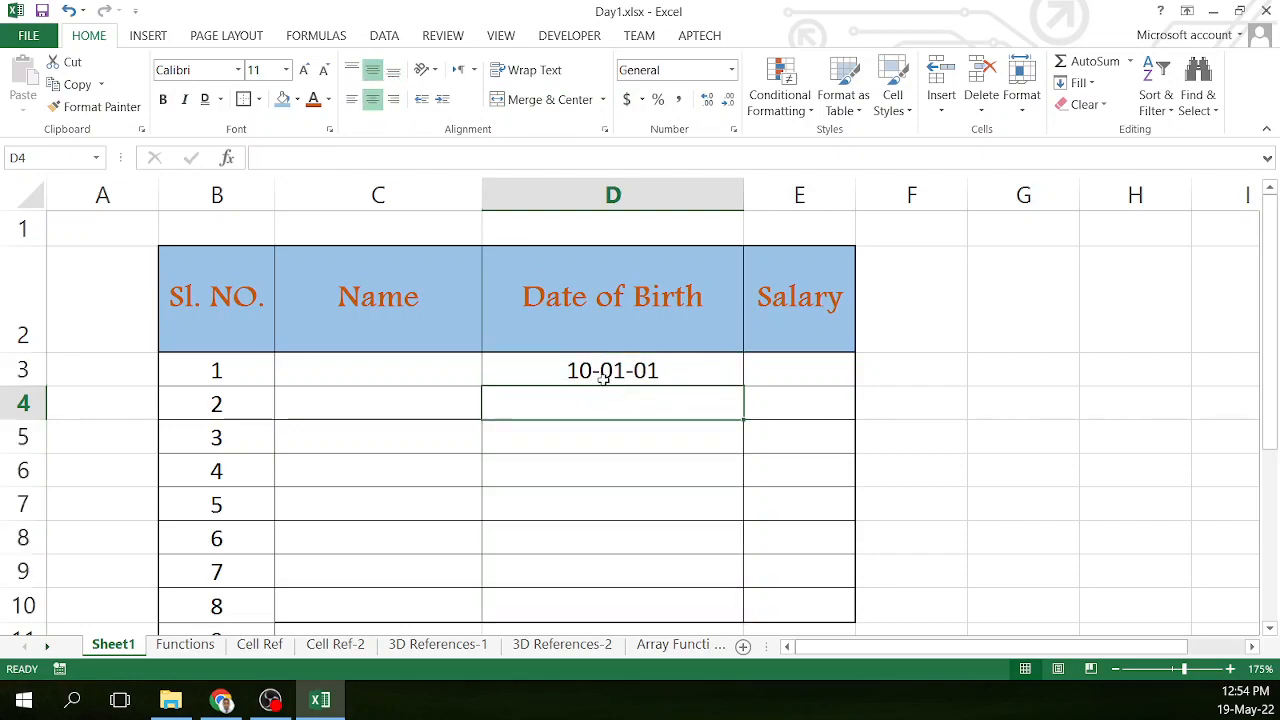
Step: Select the Date of Birth cells from D3 downward and apply the Short Date number format
click(592, 368)
drag(592, 368, 638, 535)
scroll(468, 519, up, 1)
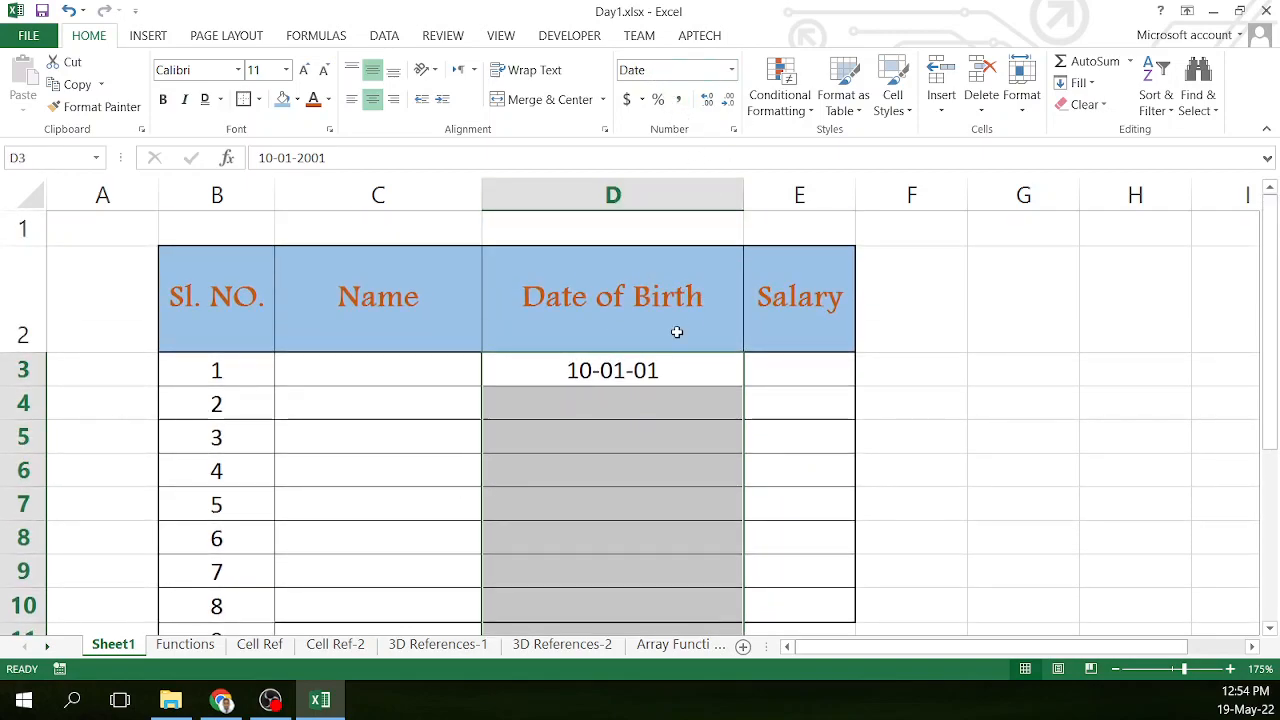
click(731, 69)
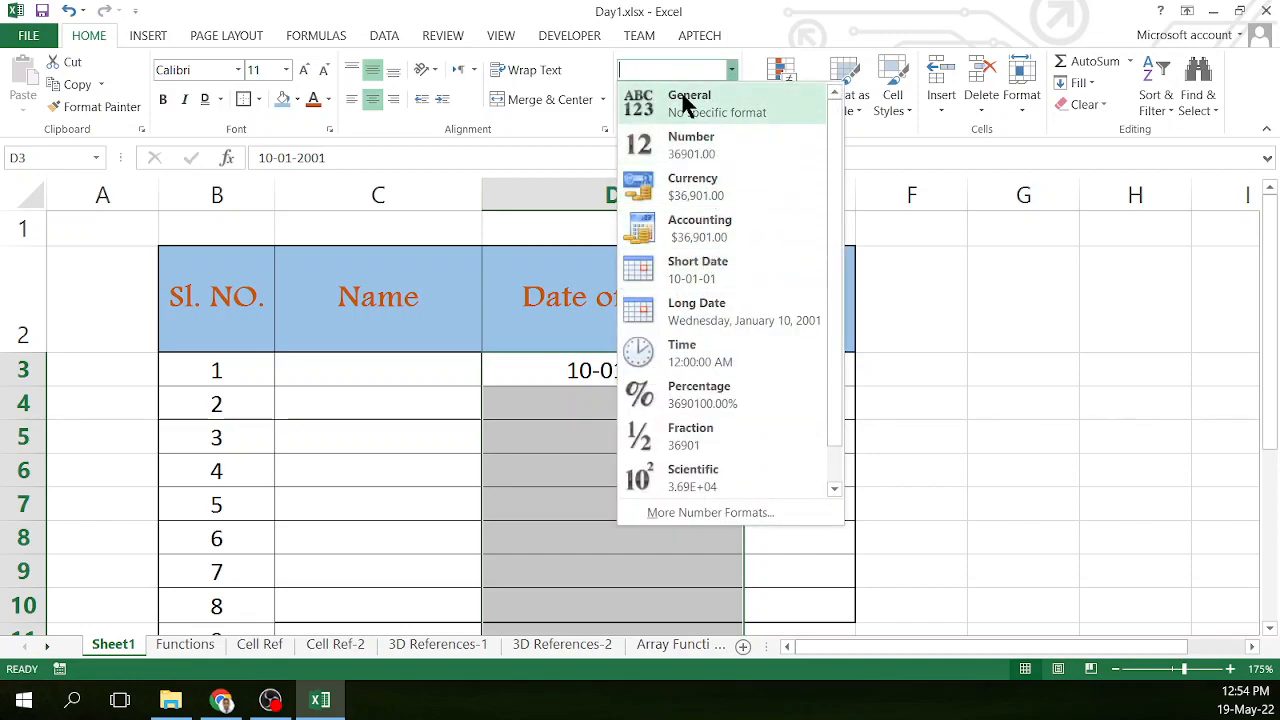
click(686, 272)
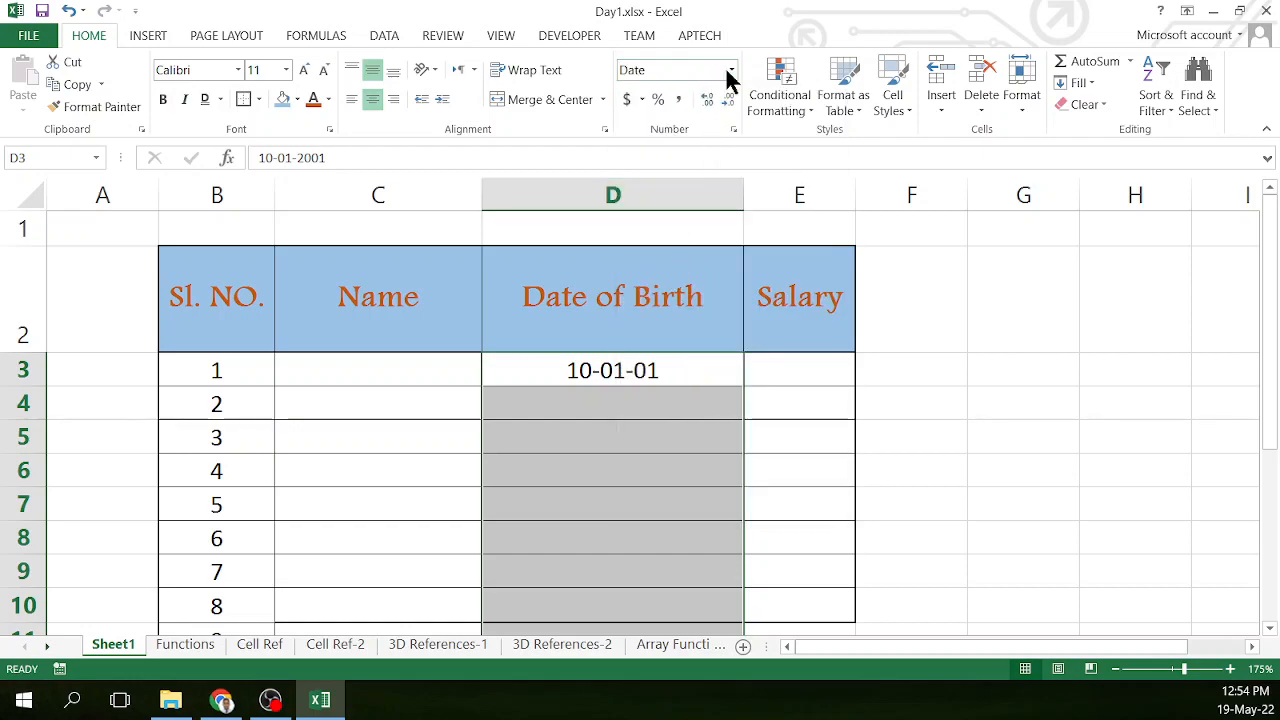
click(734, 128)
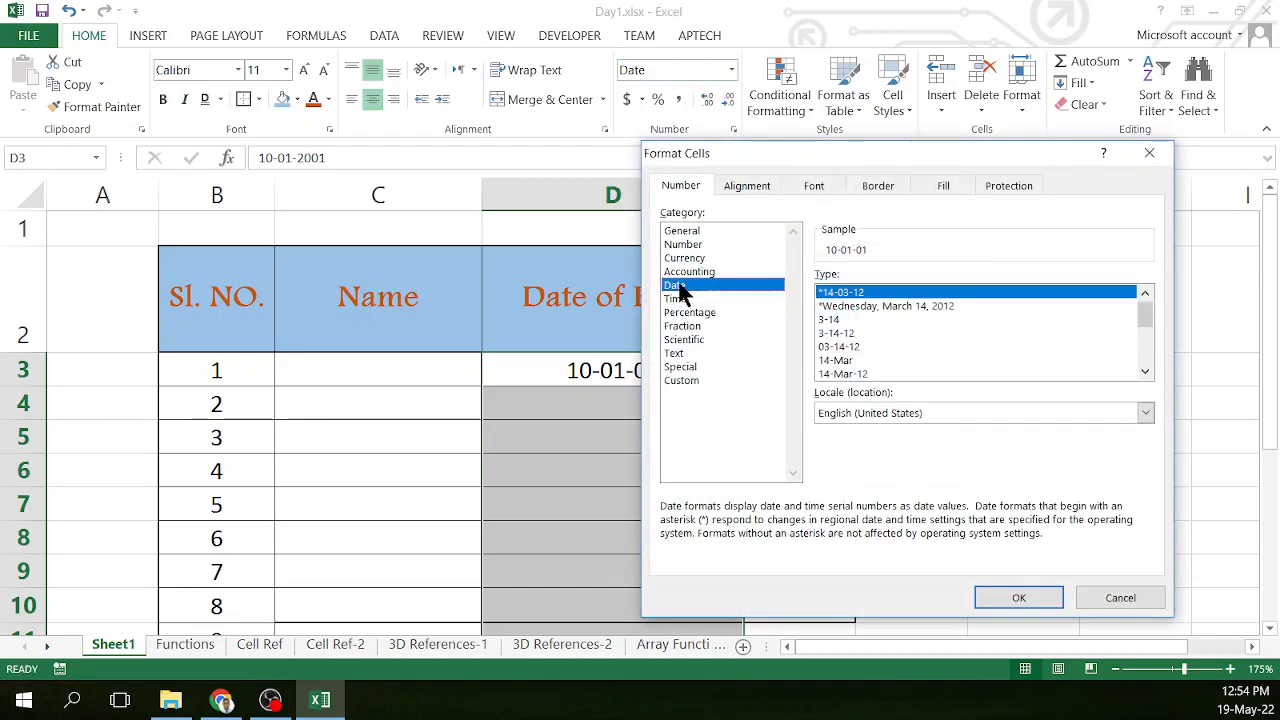
click(1149, 153)
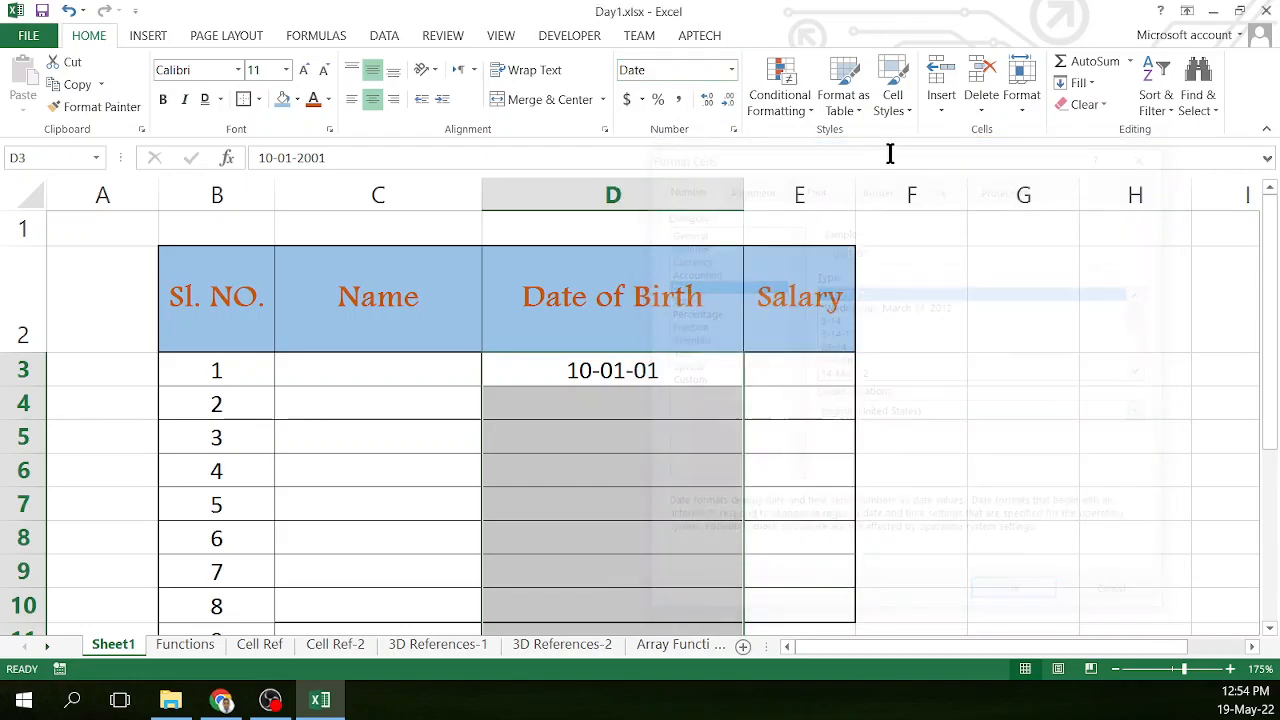
right_click(592, 398)
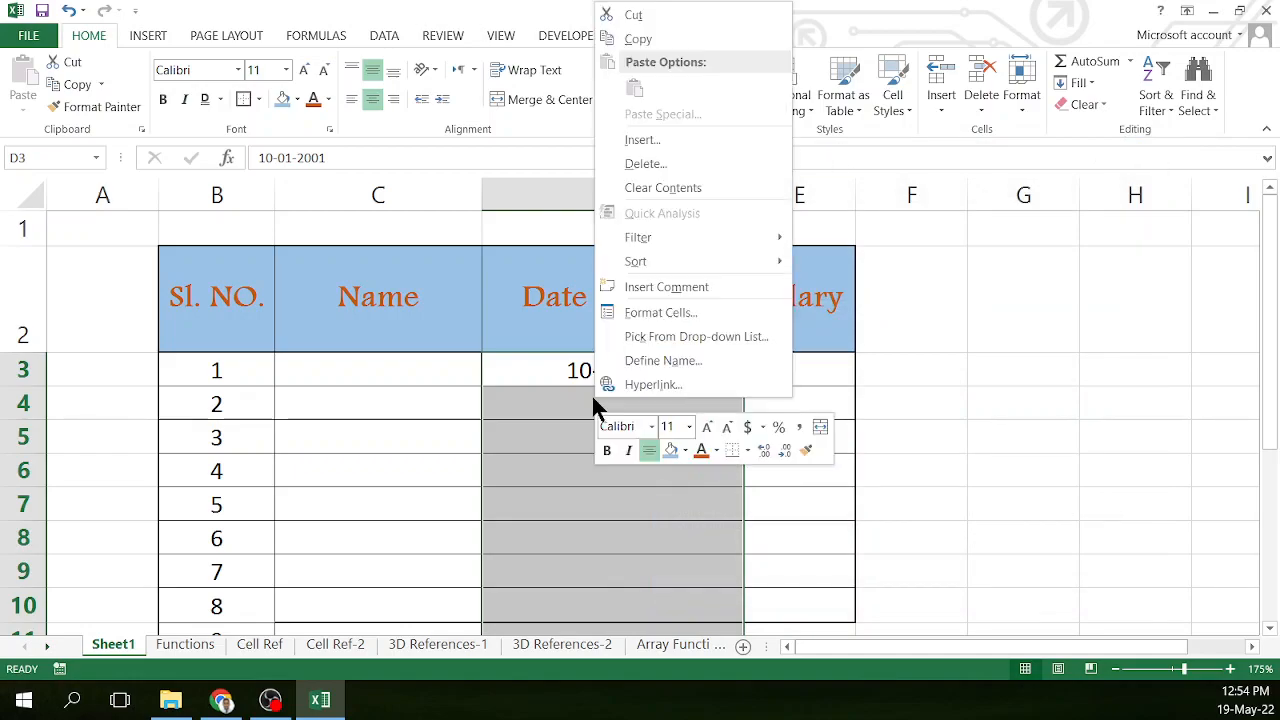
click(655, 313)
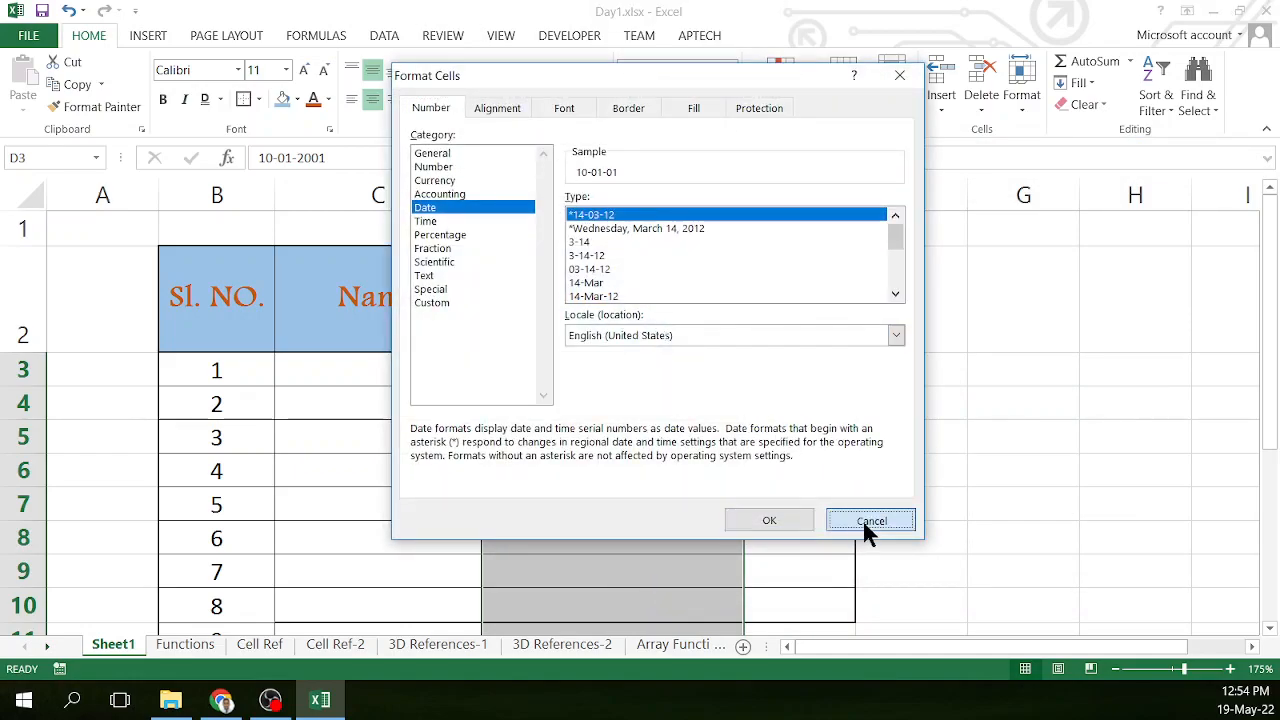
click(862, 519)
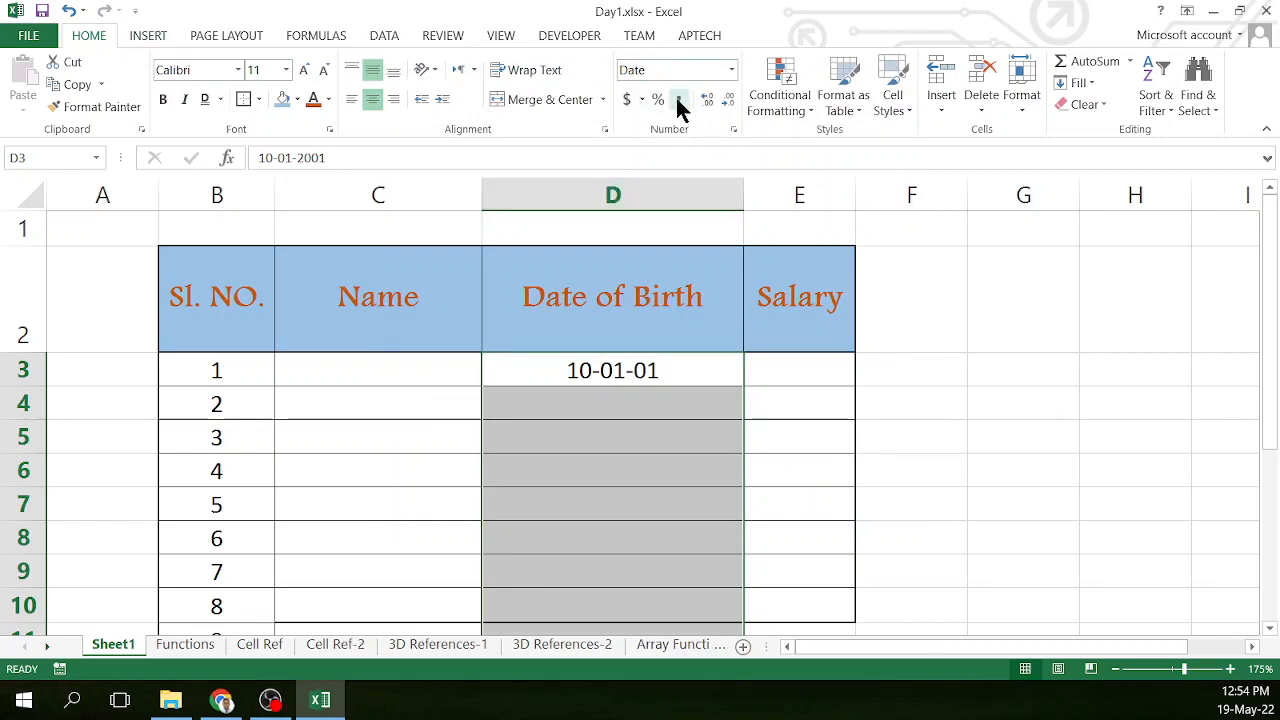
Step: Format the selected Date of Birth cells with the date type 14-Mar-2012
click(734, 130)
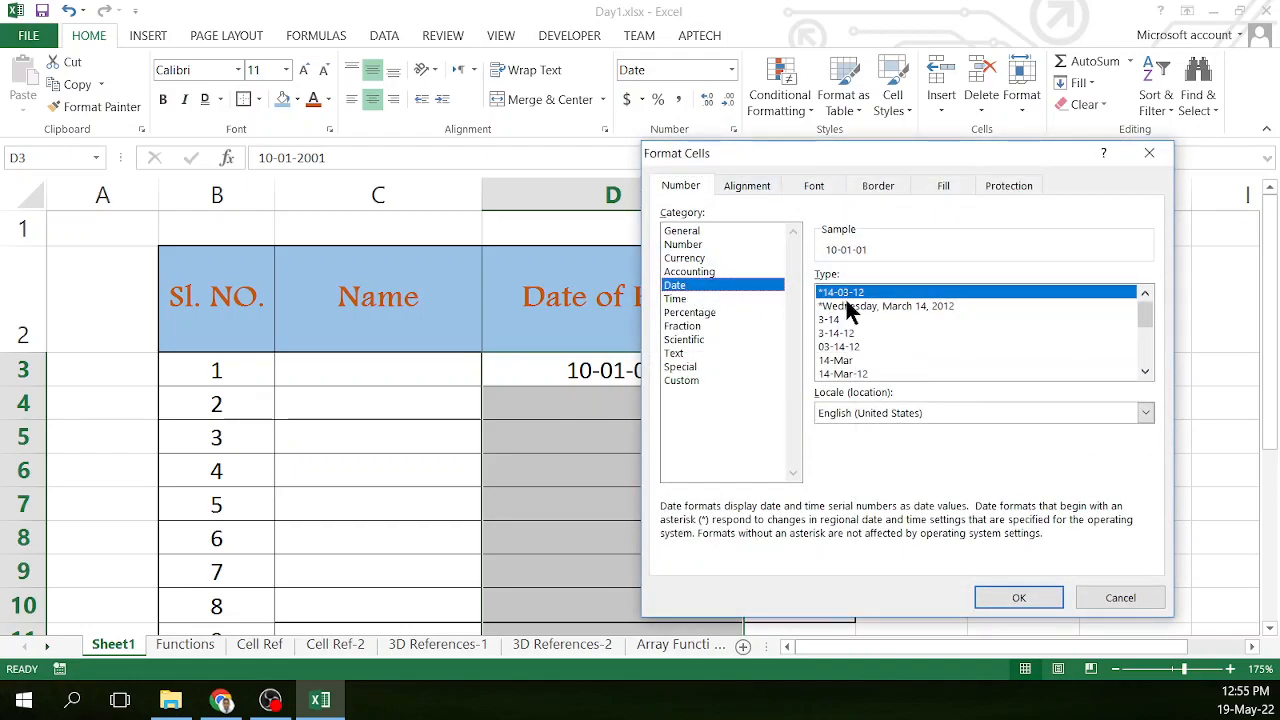
drag(1142, 318, 1143, 376)
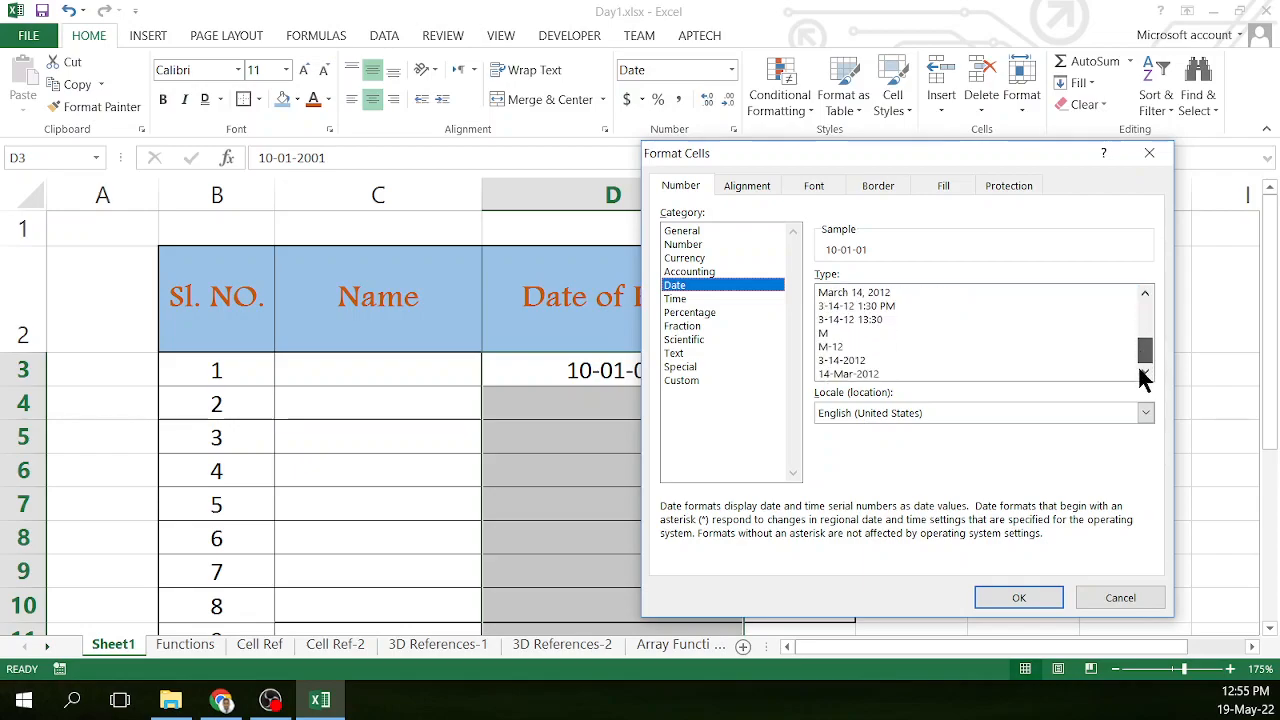
click(858, 374)
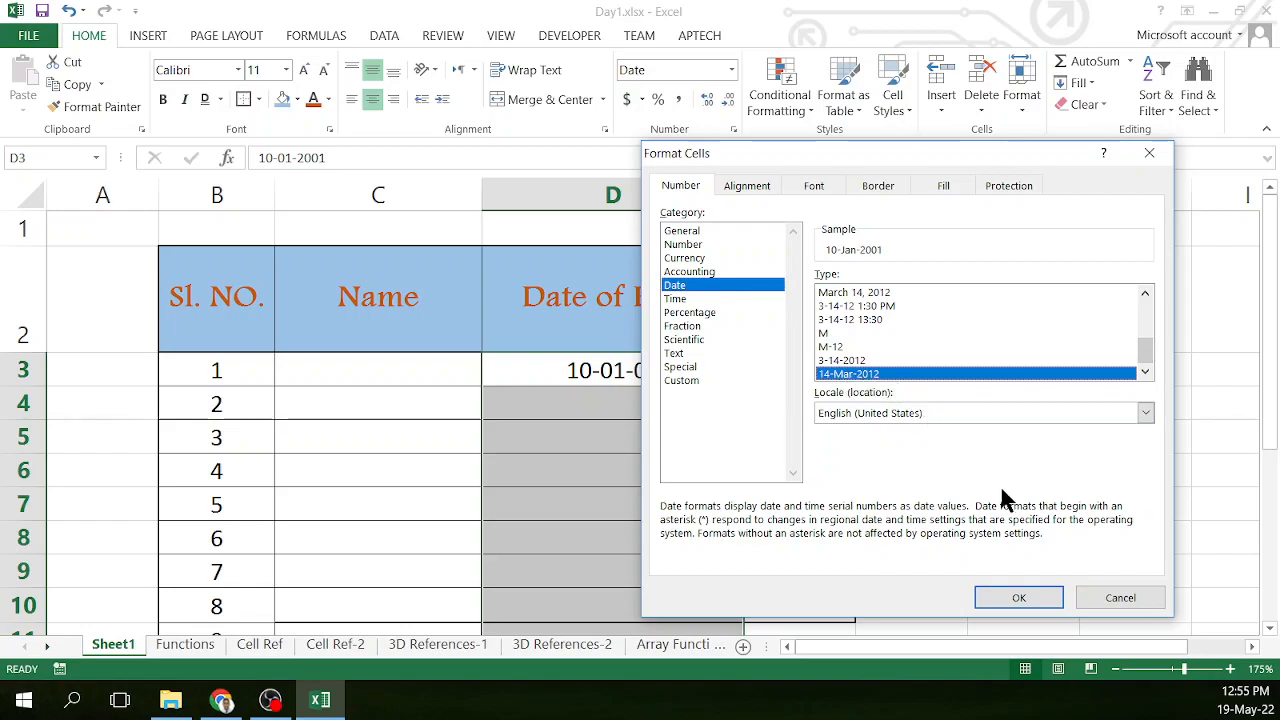
click(1030, 594)
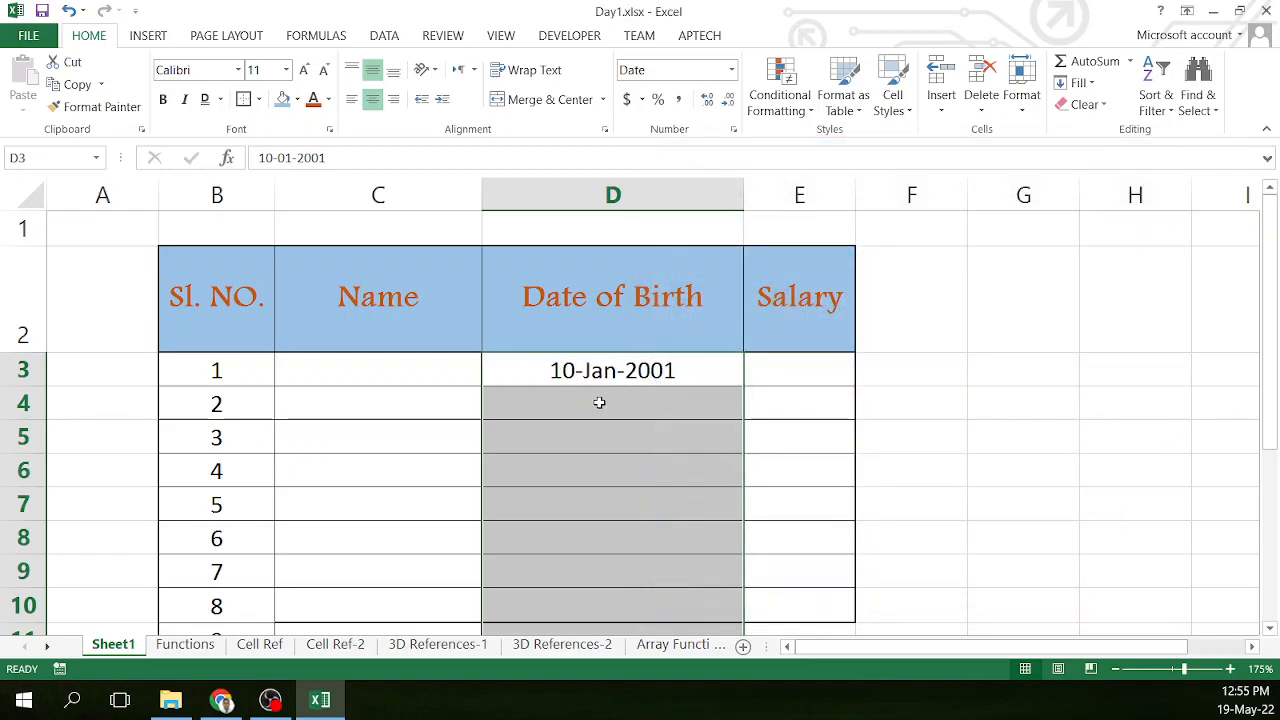
Step: Enter the second record's date of birth in D4 in day-month-year form
click(600, 401)
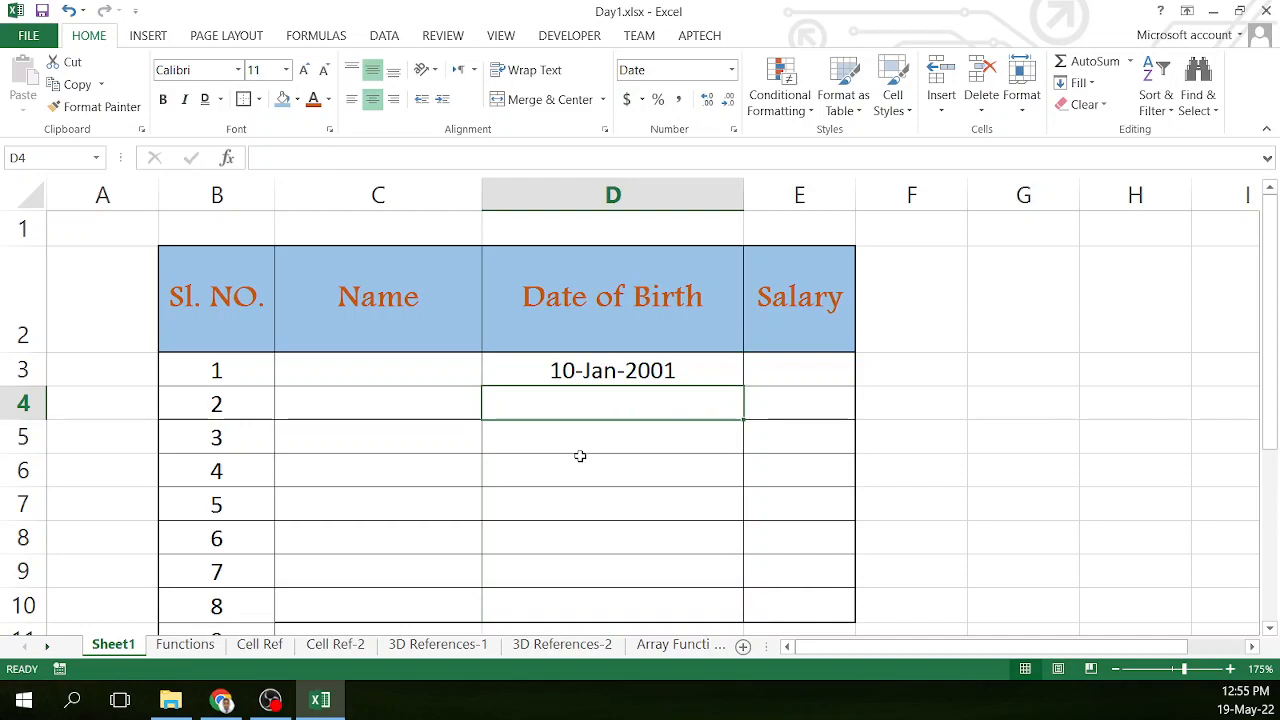
text(21-10-198)
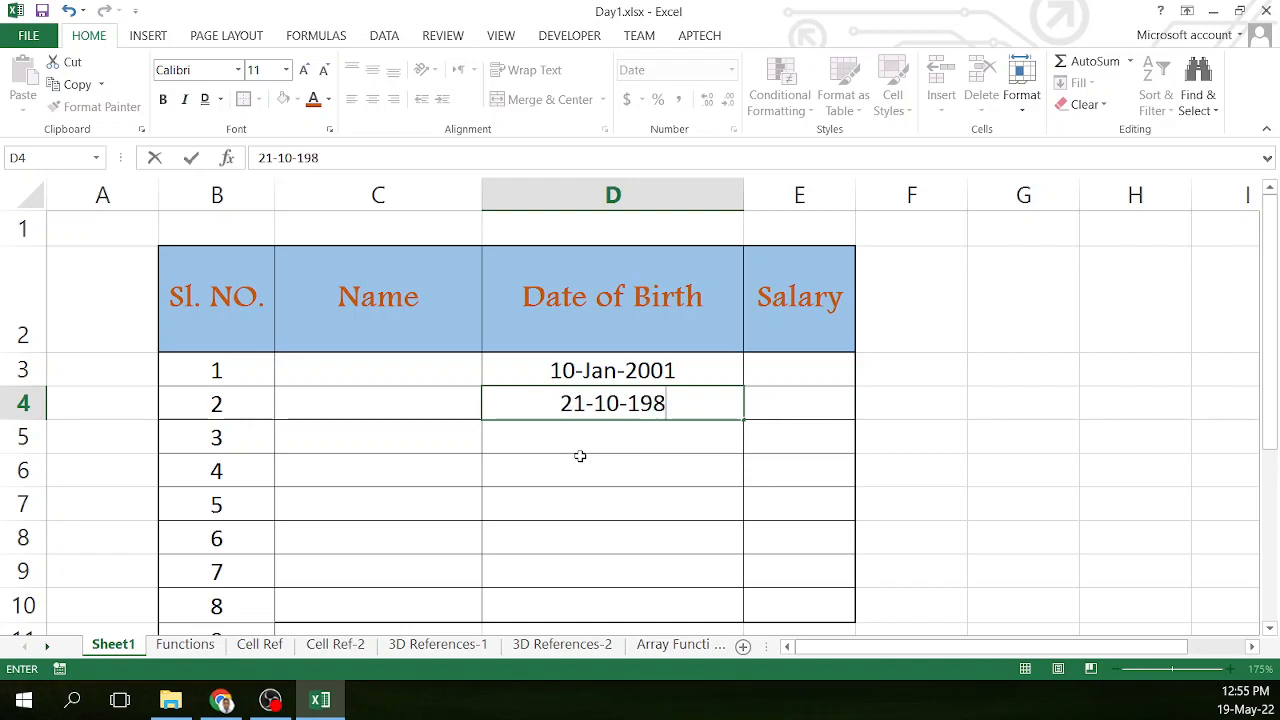
text(5)
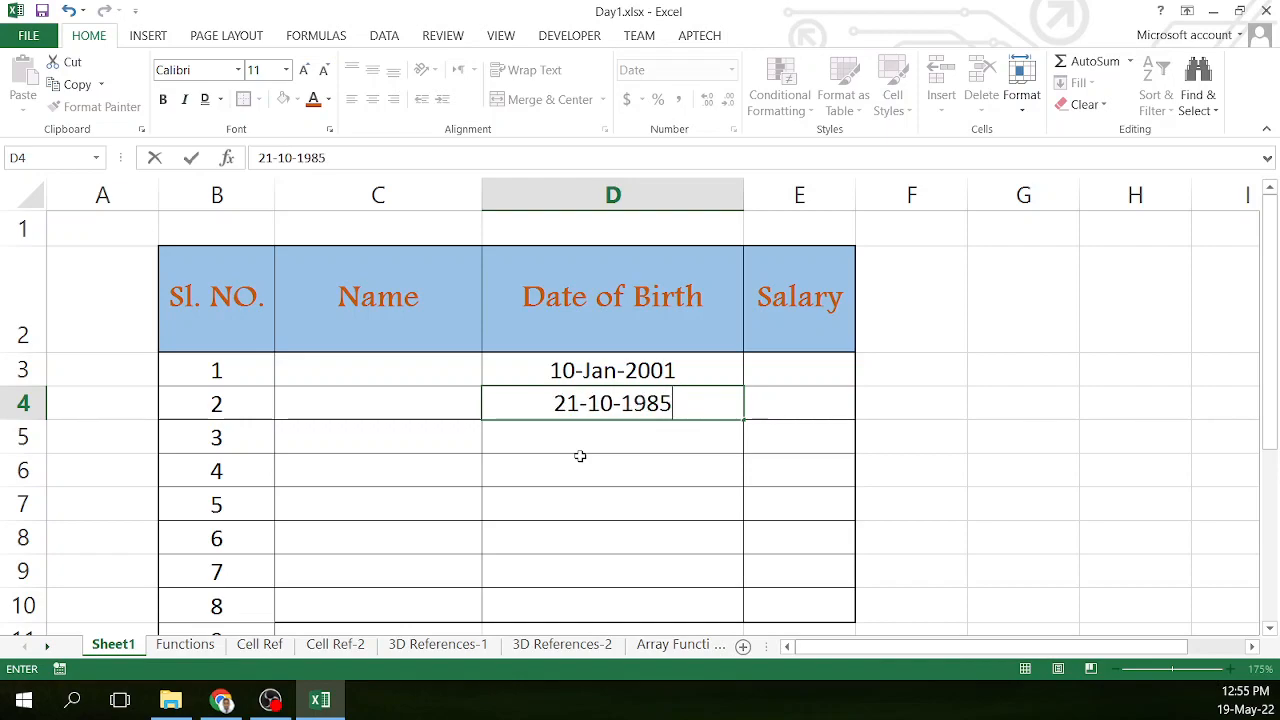
key(Up)
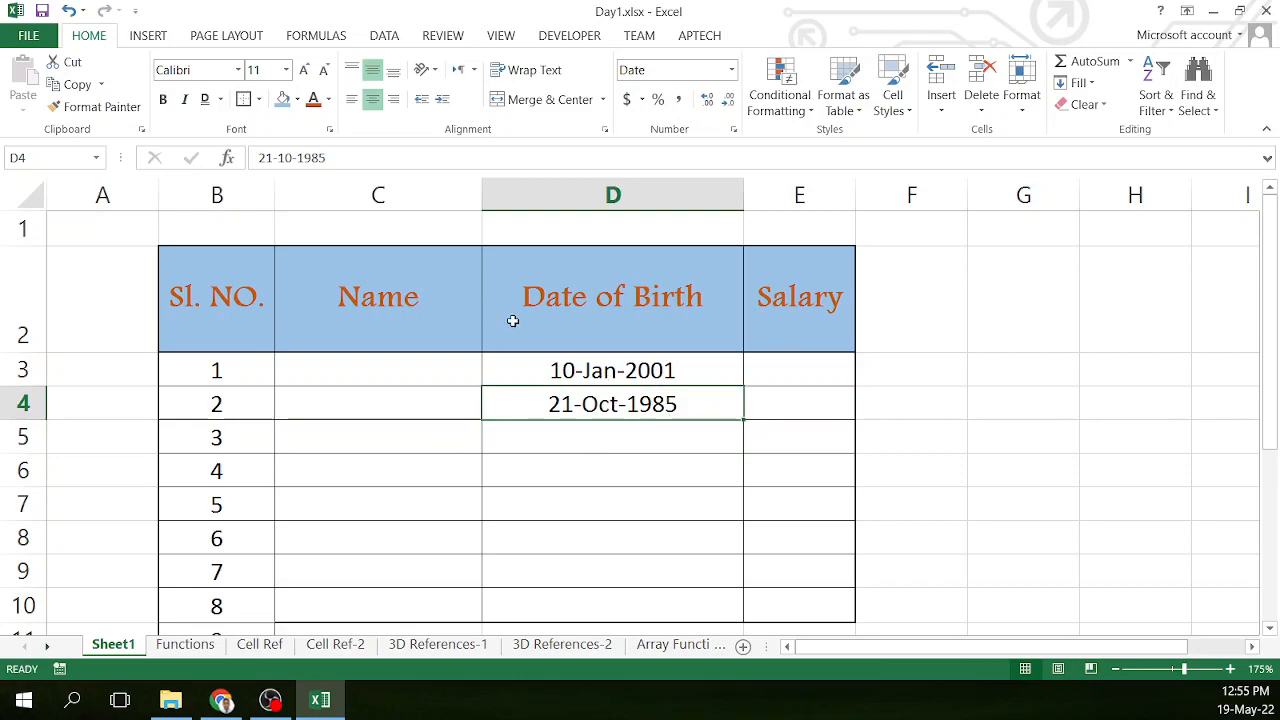
drag(607, 361, 623, 600)
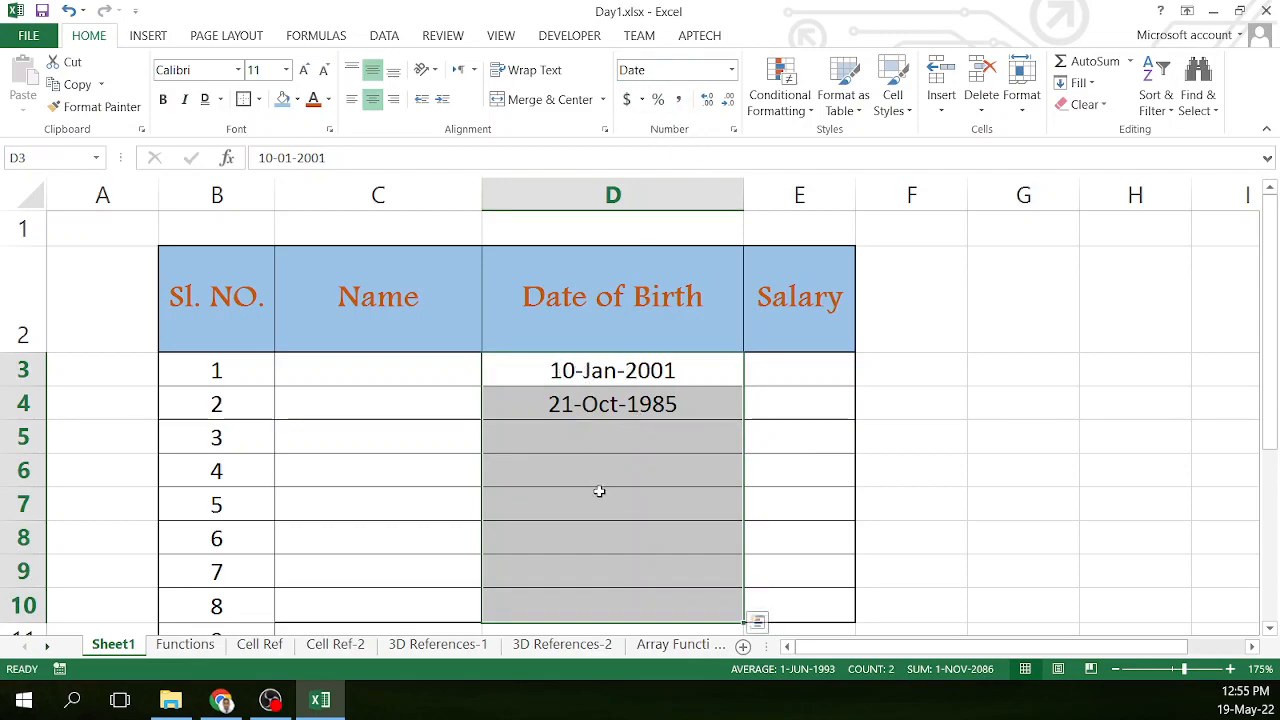
Step: Enter 500 as the first record's salary in E3
click(796, 375)
drag(796, 375, 820, 603)
click(814, 368)
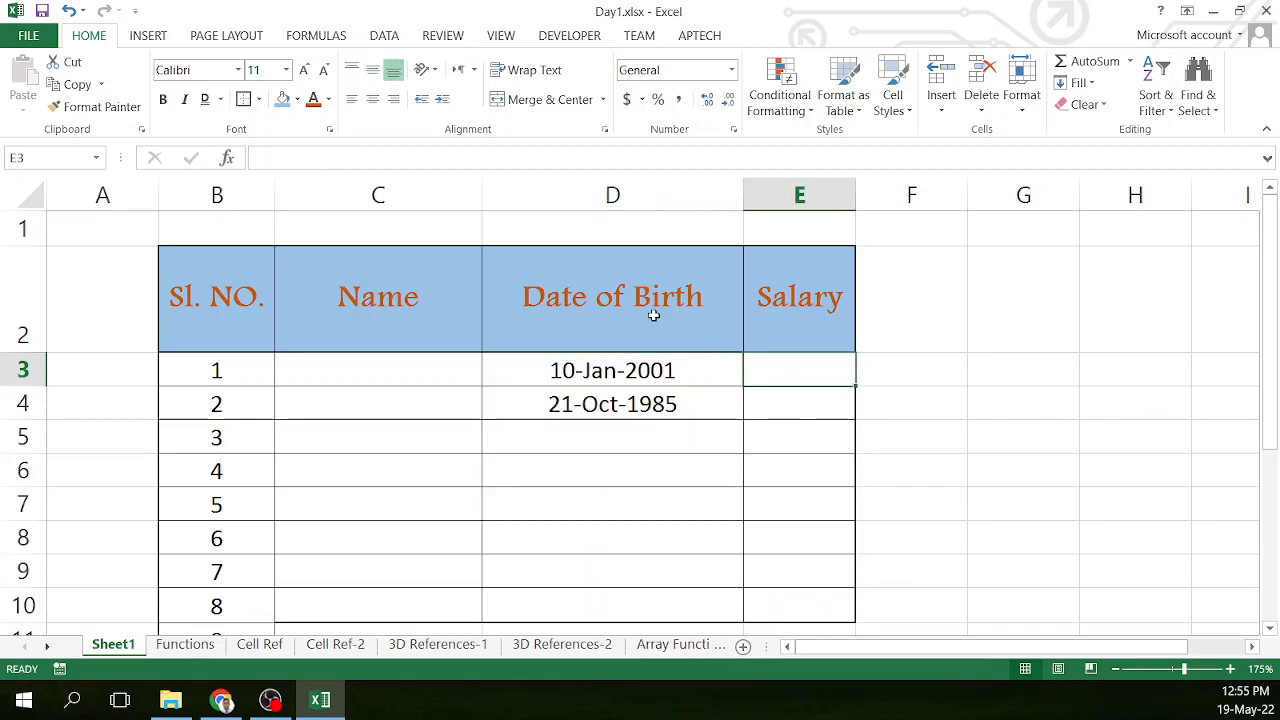
text(500)
key(Return)
Step: Center the Salary cells E3:E10 horizontally and vertically
drag(829, 370, 803, 598)
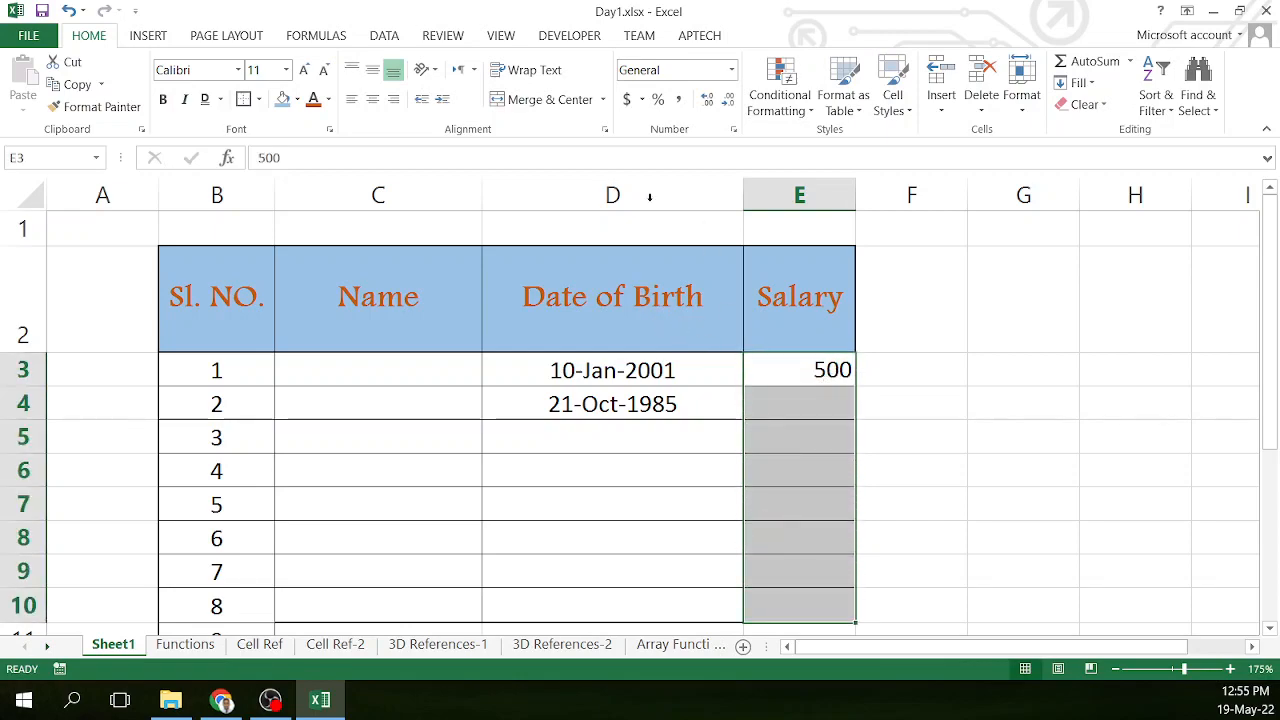
click(372, 99)
click(372, 69)
Step: Apply the Currency number format to the Salary cells E3:E10
click(820, 372)
drag(820, 372, 800, 597)
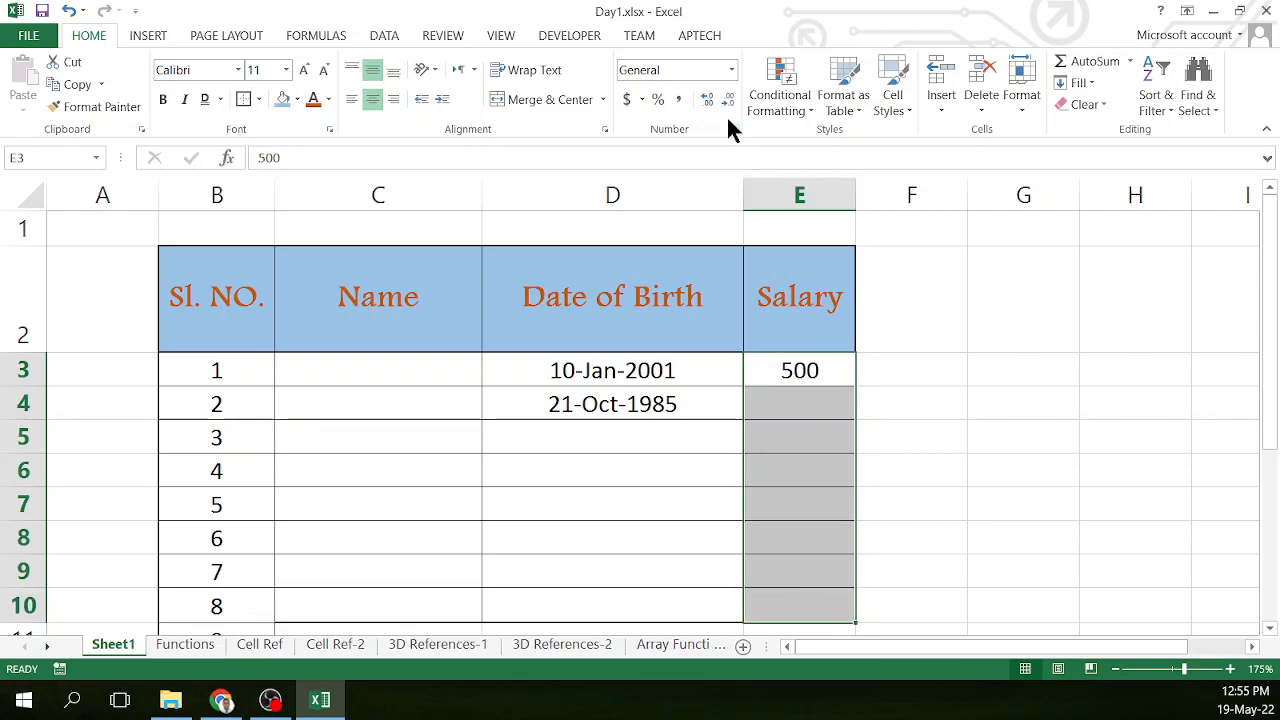
click(731, 69)
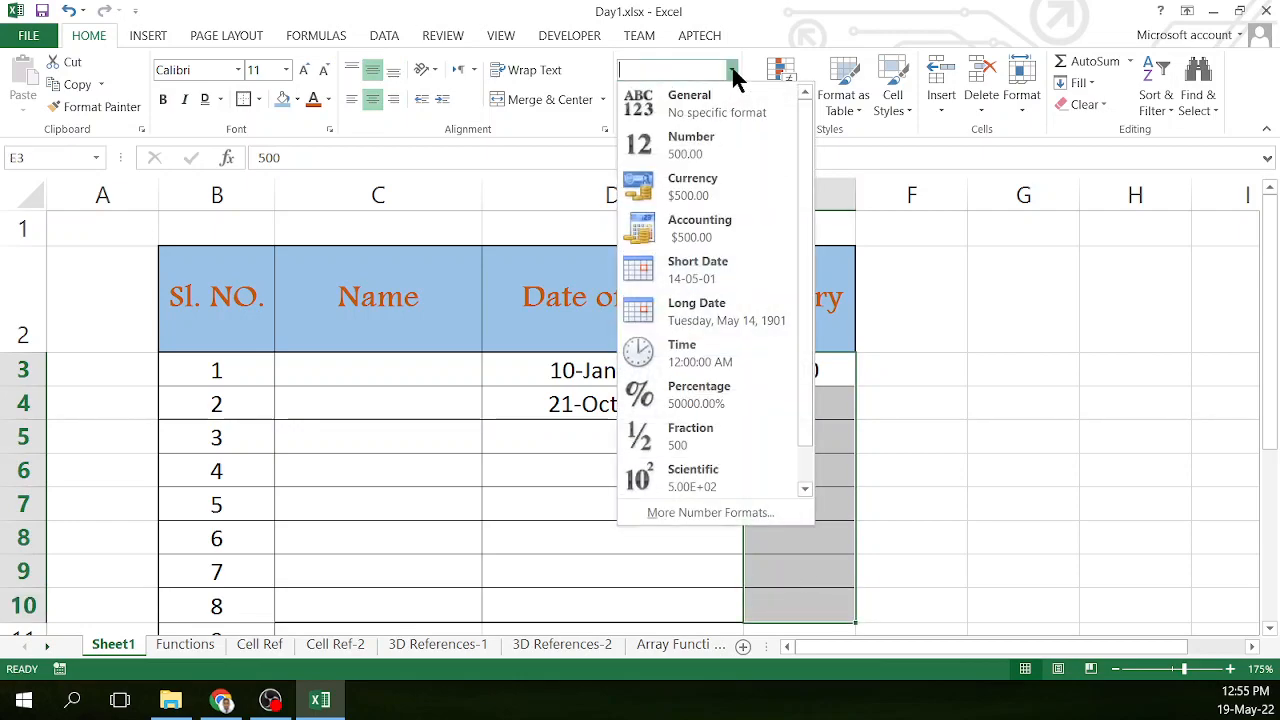
click(704, 188)
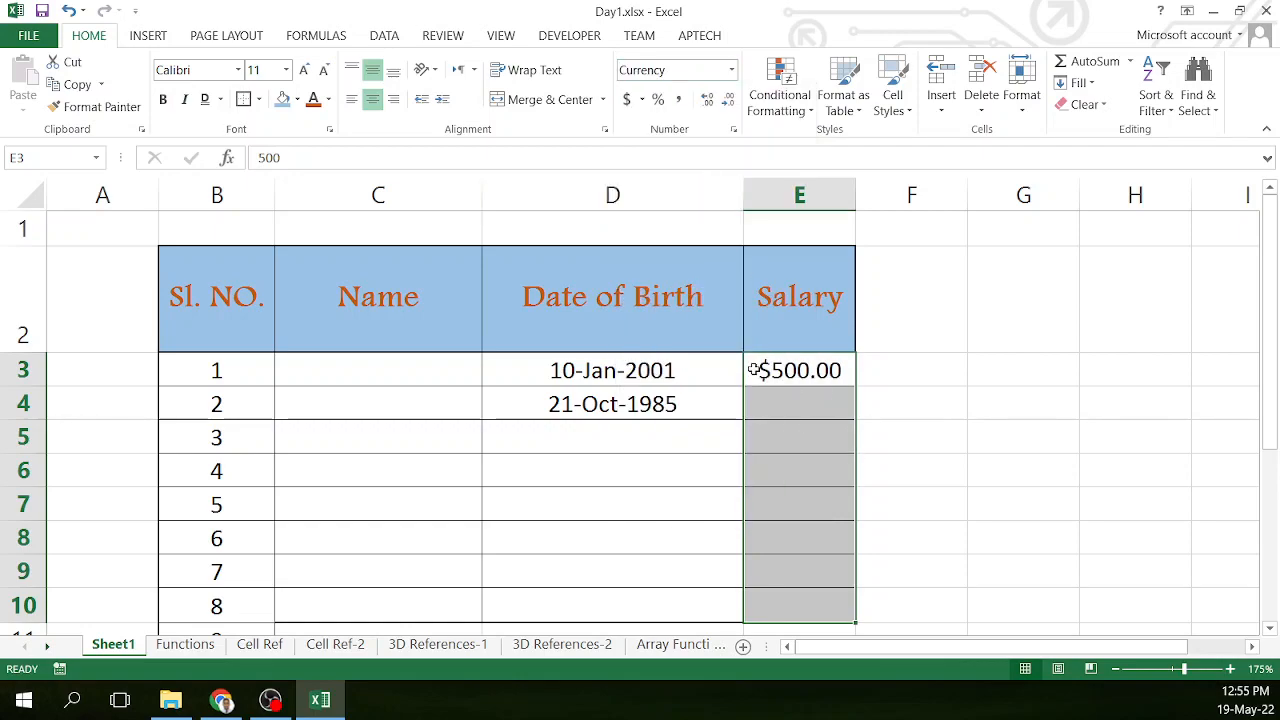
Step: Change the currency symbol of the Salary cells E3:E10 to BHD, keeping two decimal places
drag(766, 368, 803, 597)
click(734, 128)
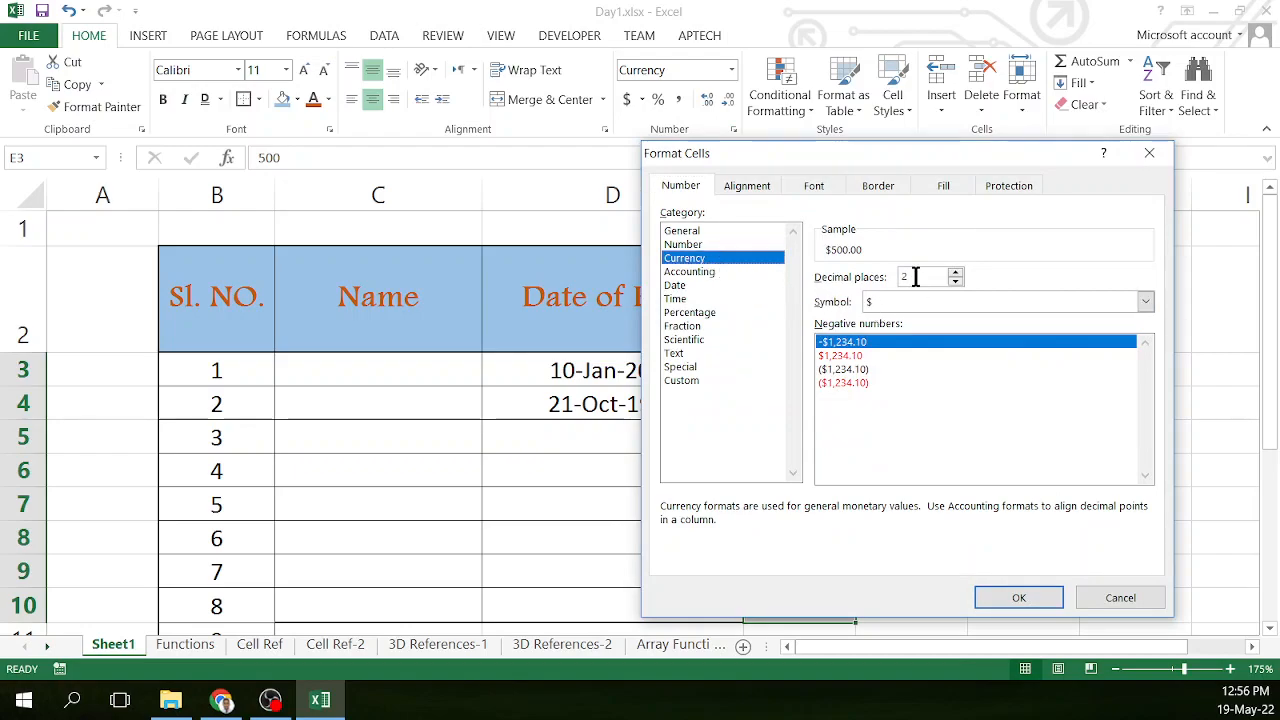
drag(915, 277, 885, 274)
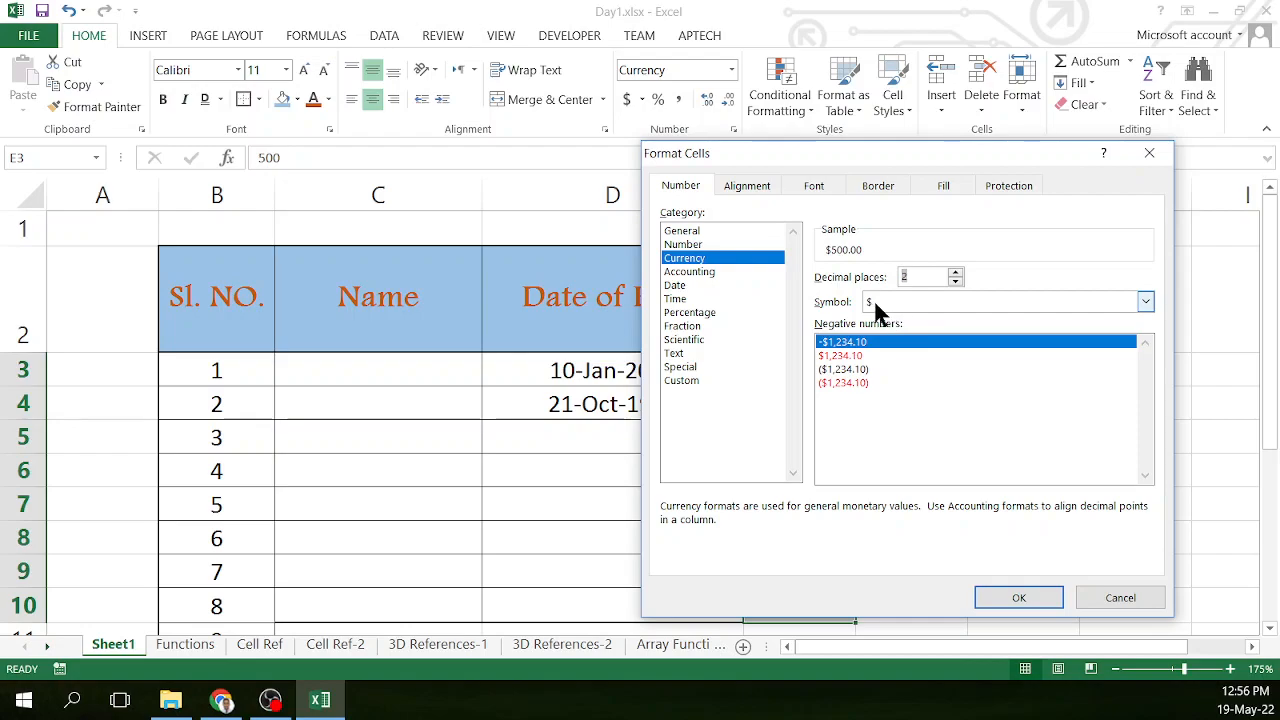
click(1145, 304)
click(1146, 387)
drag(1146, 390, 1146, 390)
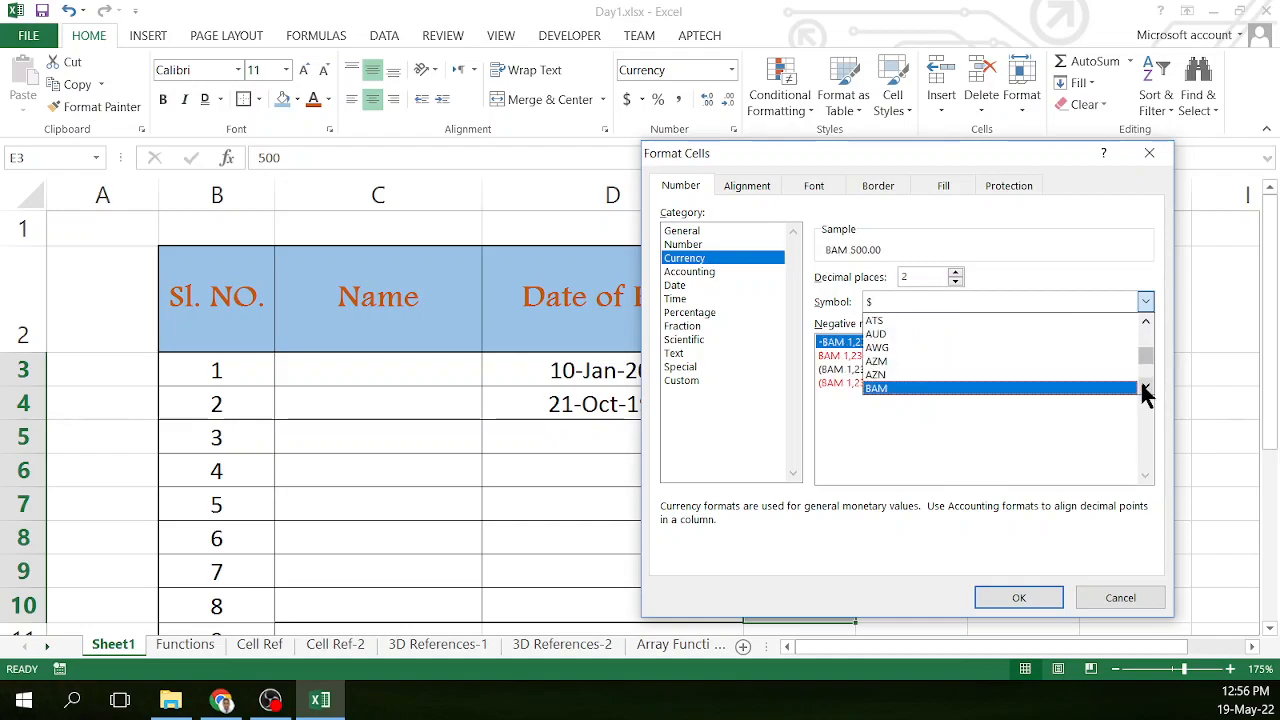
click(1146, 390)
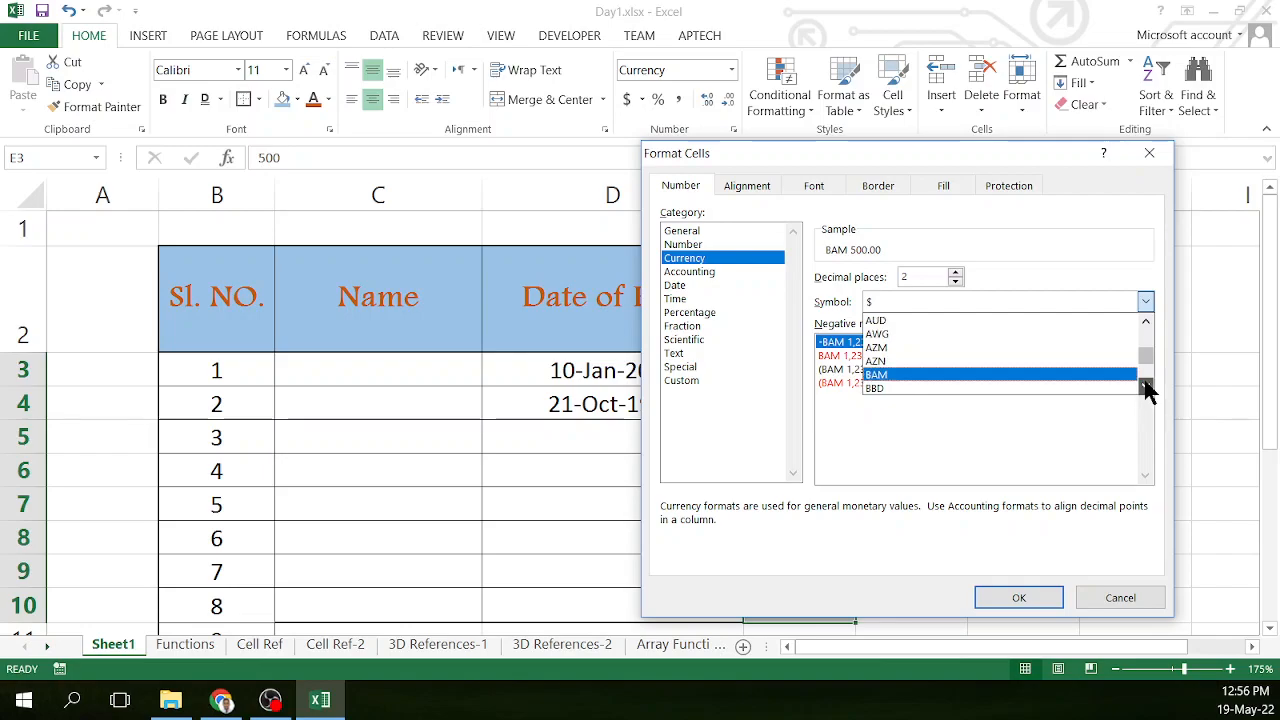
drag(1146, 390, 1148, 392)
click(1146, 384)
click(1146, 384)
click(1146, 384)
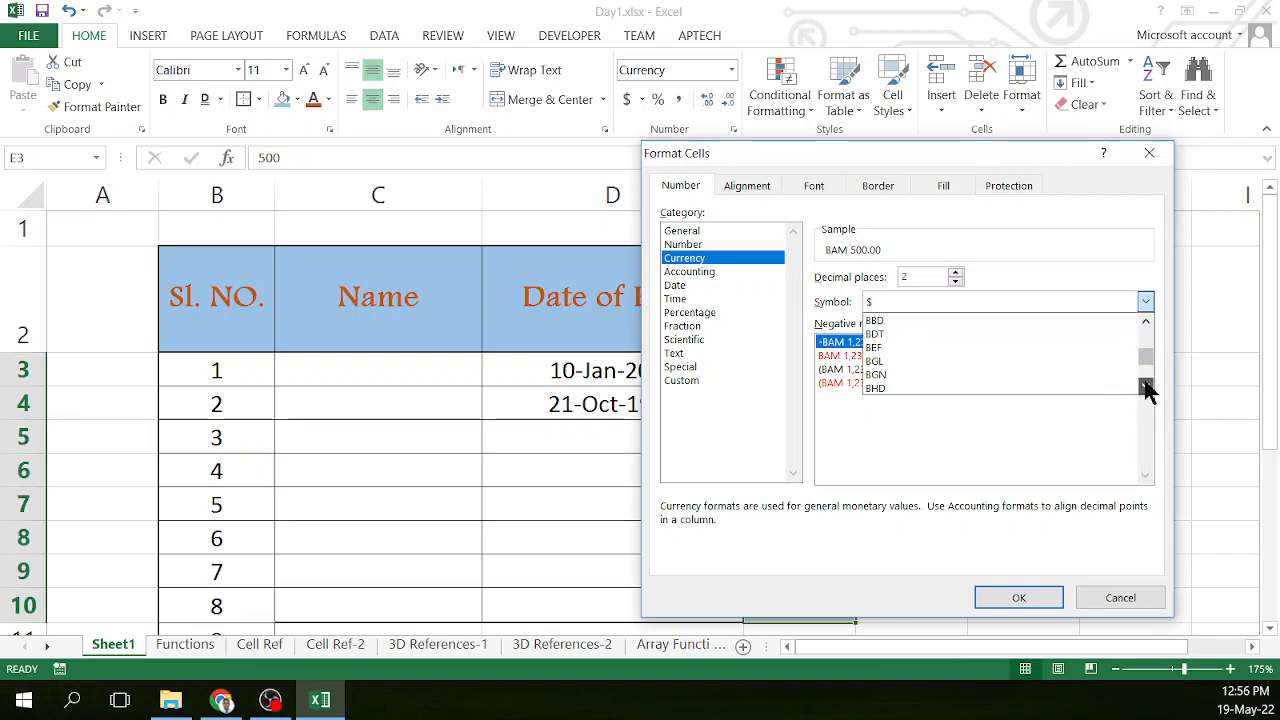
click(974, 388)
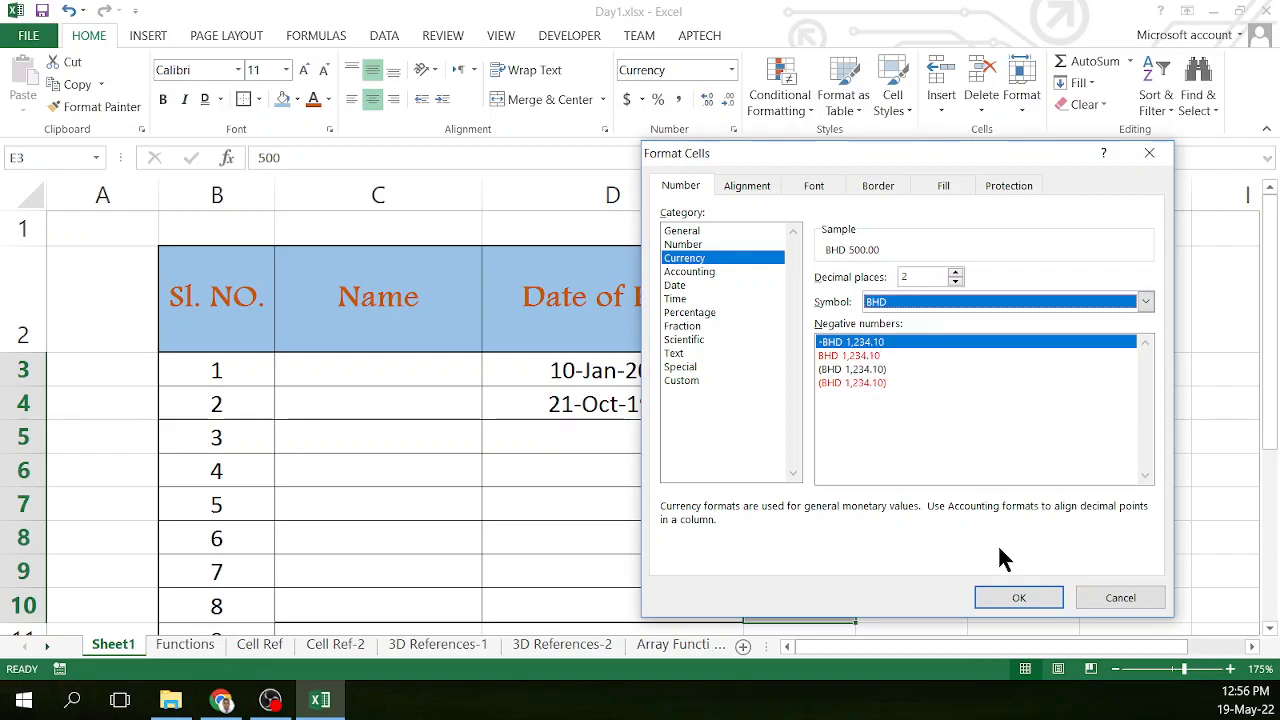
click(1009, 597)
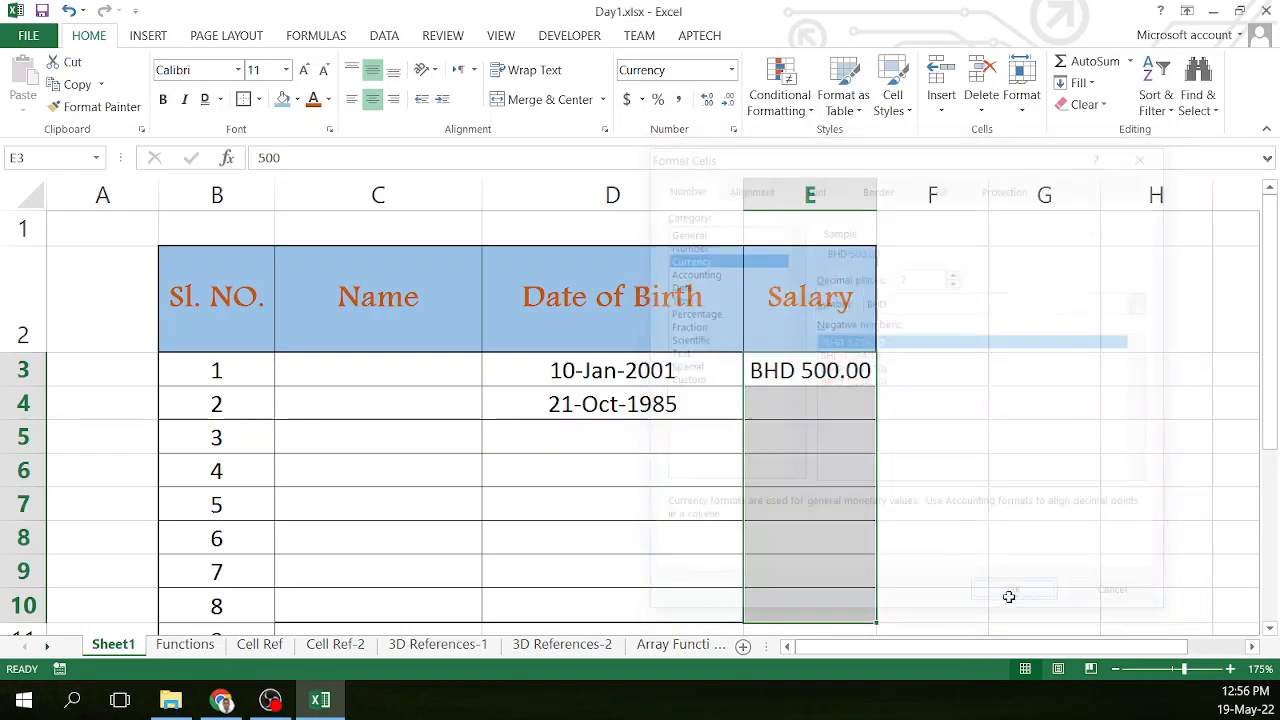
click(845, 437)
click(824, 374)
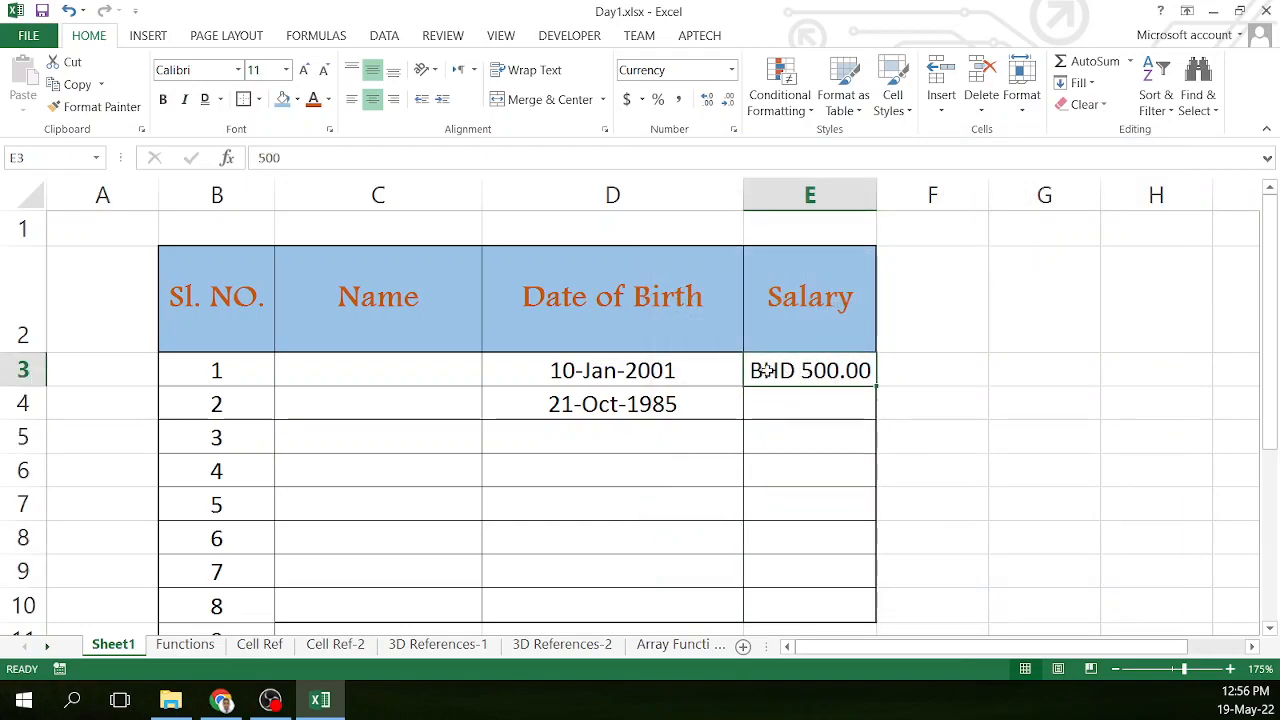
Step: Enter the salaries 700, 1200 and 1000 in cells E4 to E6
click(787, 404)
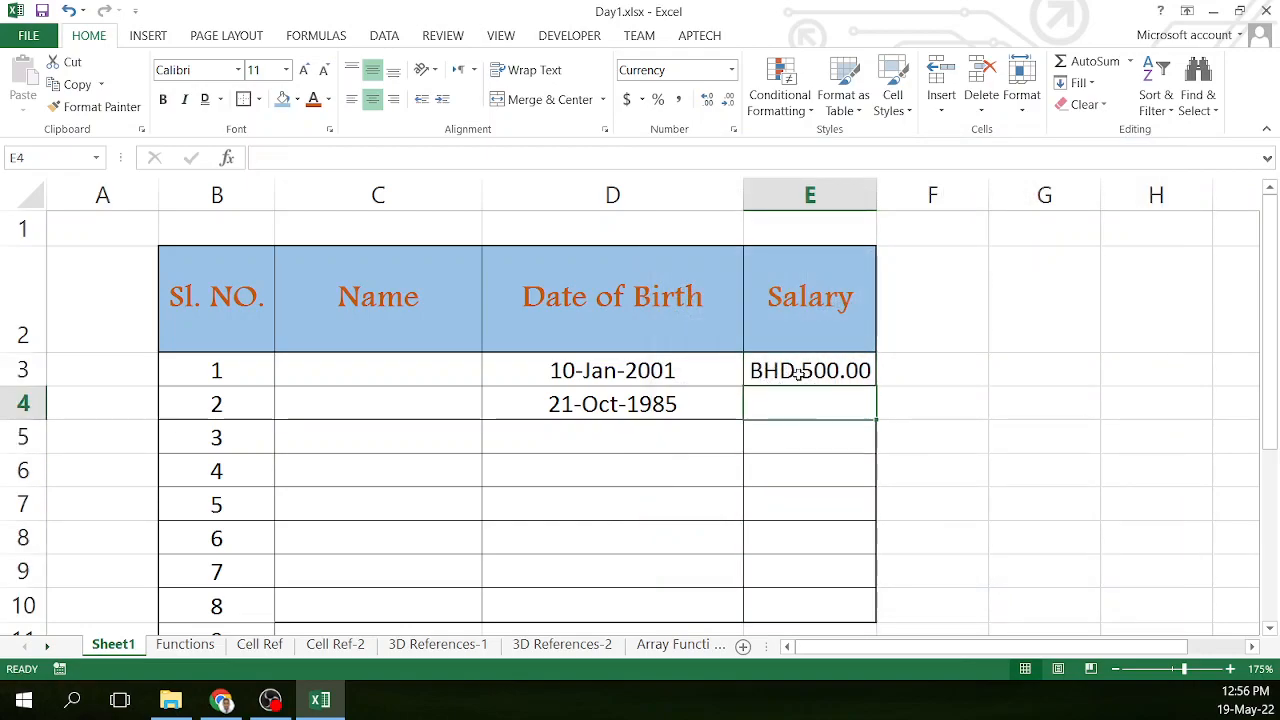
text(700)
key(Return)
text(1200)
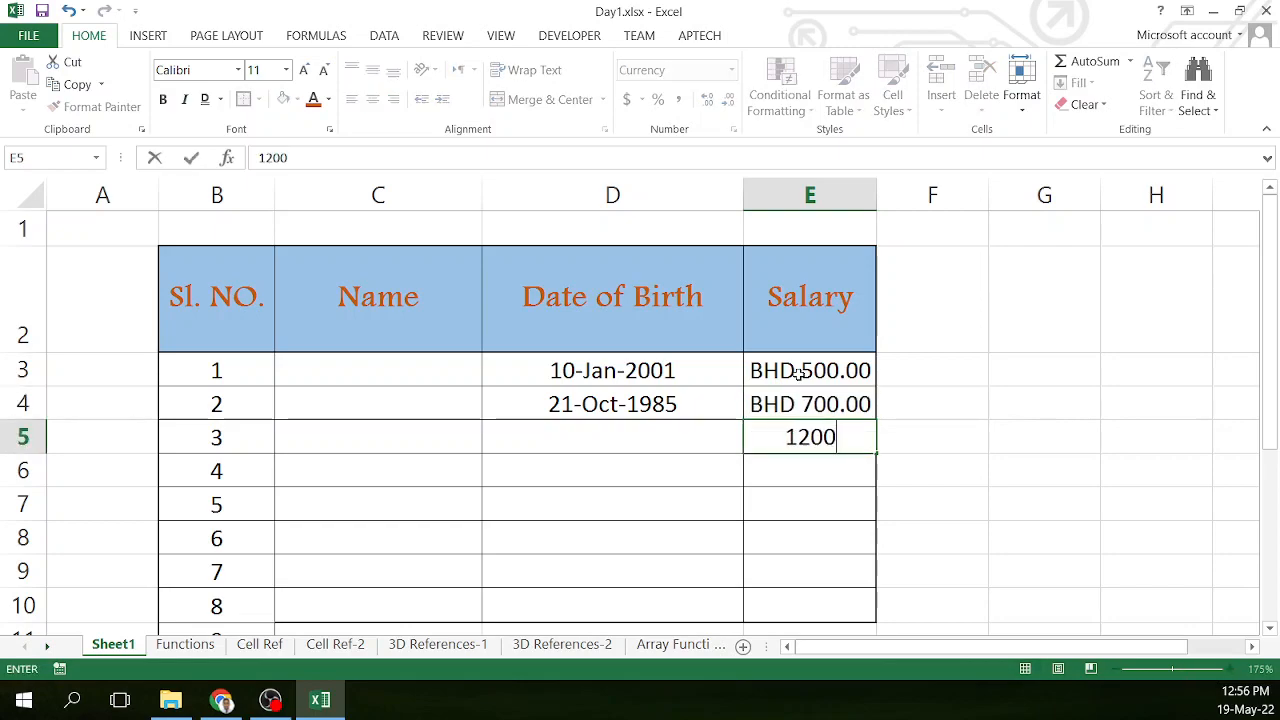
key(Return)
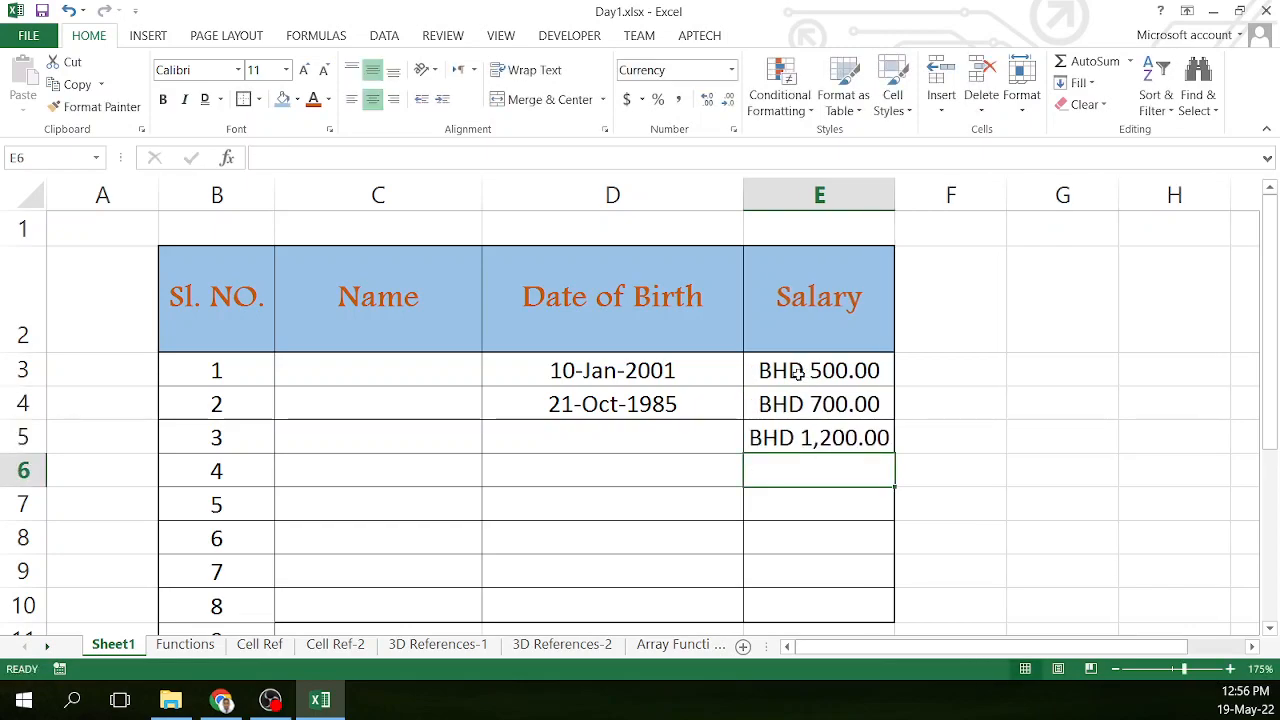
text(1000)
key(Return)
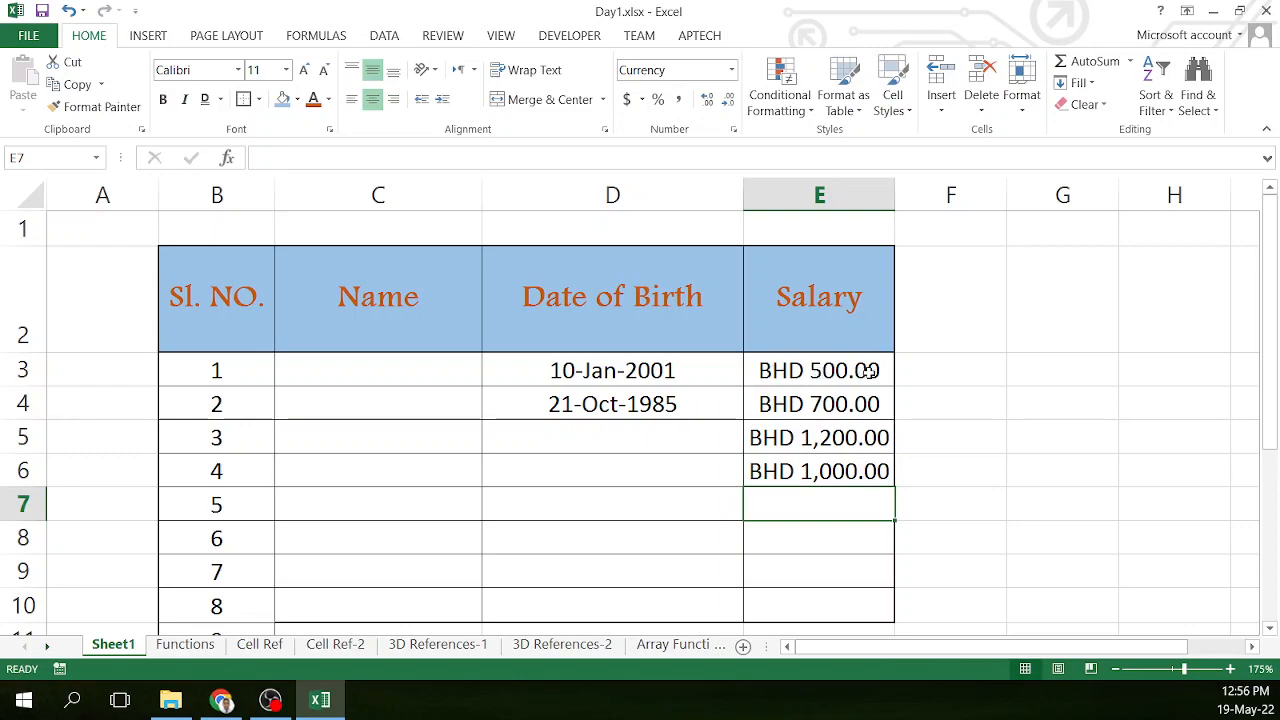
Step: Enter BHD 500 as manually written text in F3, beside the first salary
click(940, 372)
text(B)
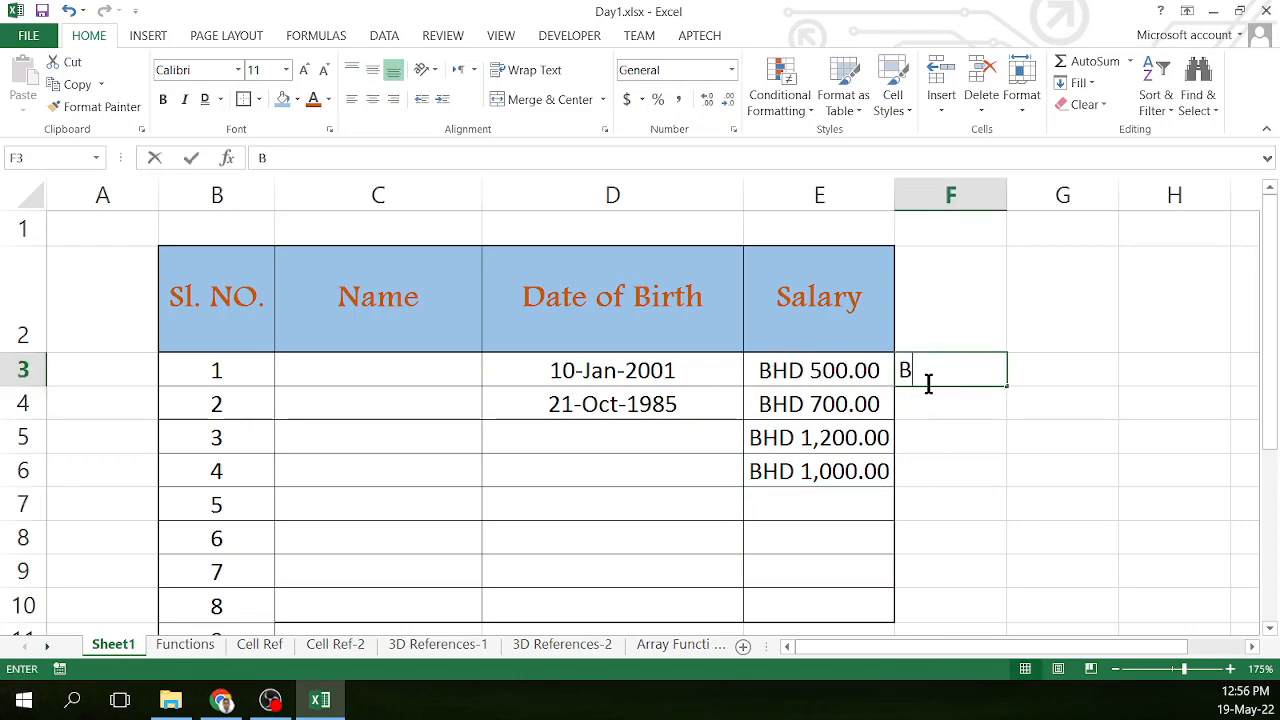
text(HD 50)
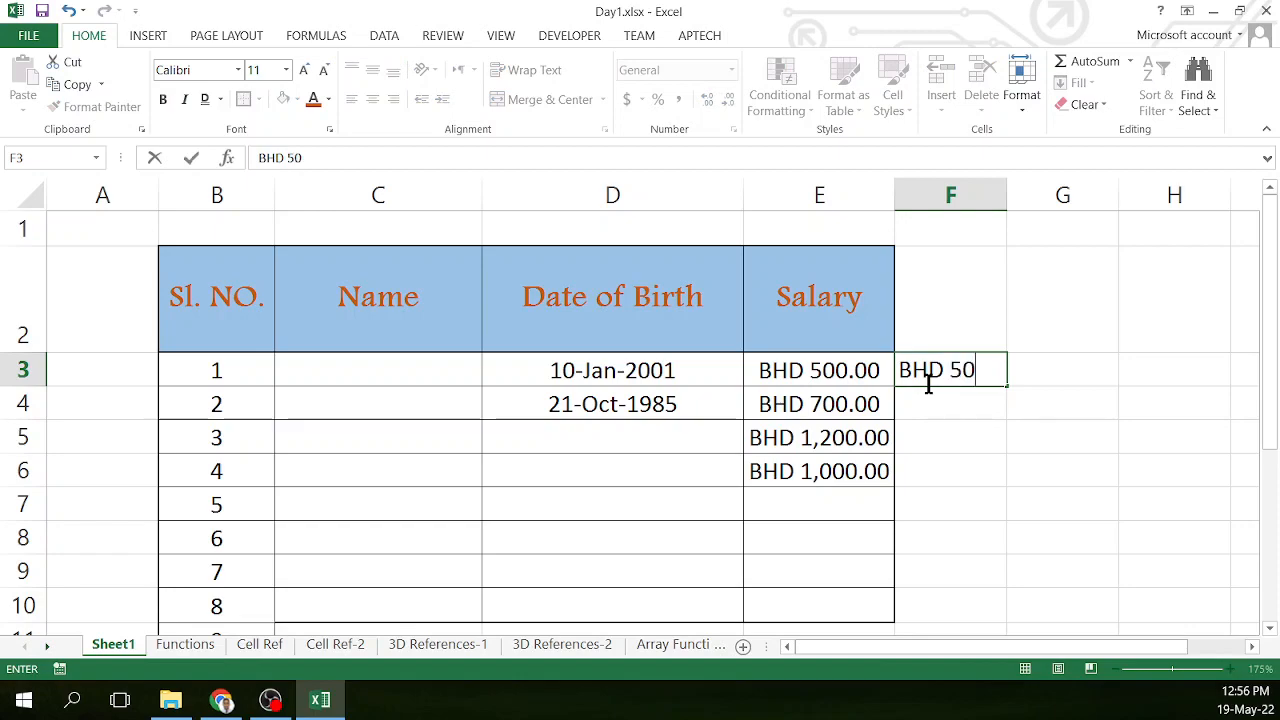
text(0)
key(Return)
Step: Compare the stored contents of E3 and F3, and clear the text from F3
click(968, 377)
click(815, 373)
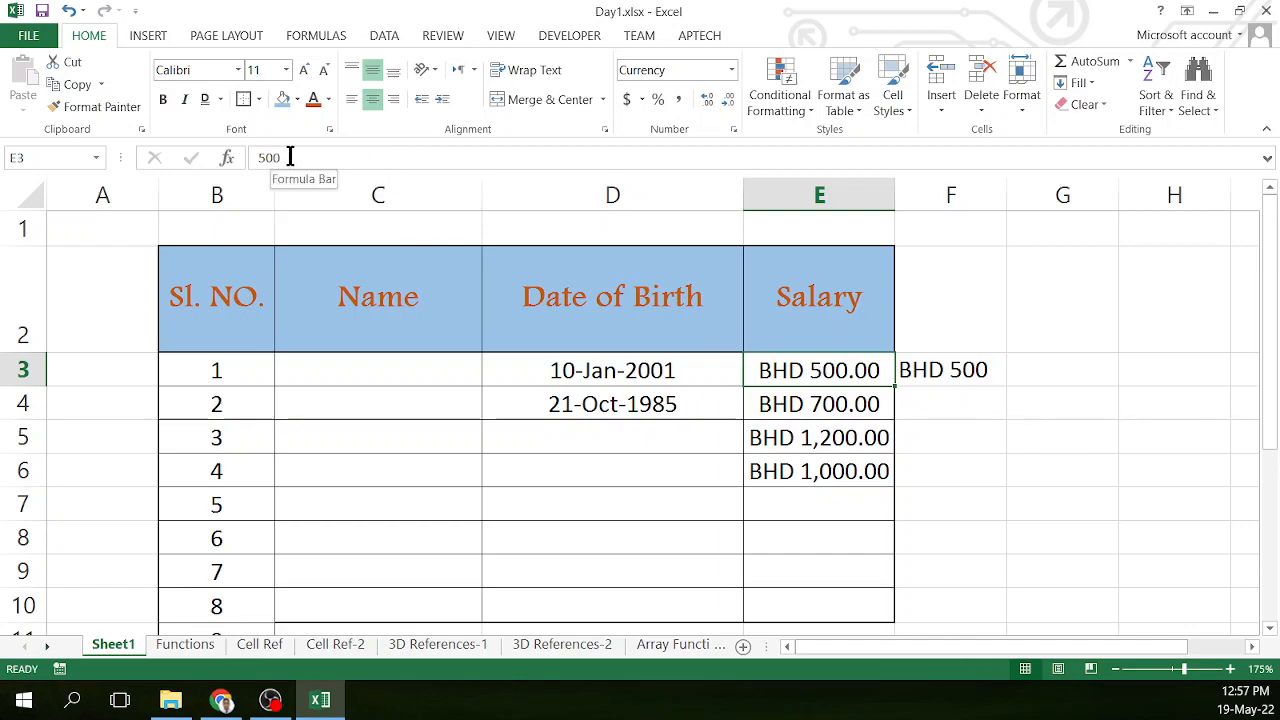
click(956, 376)
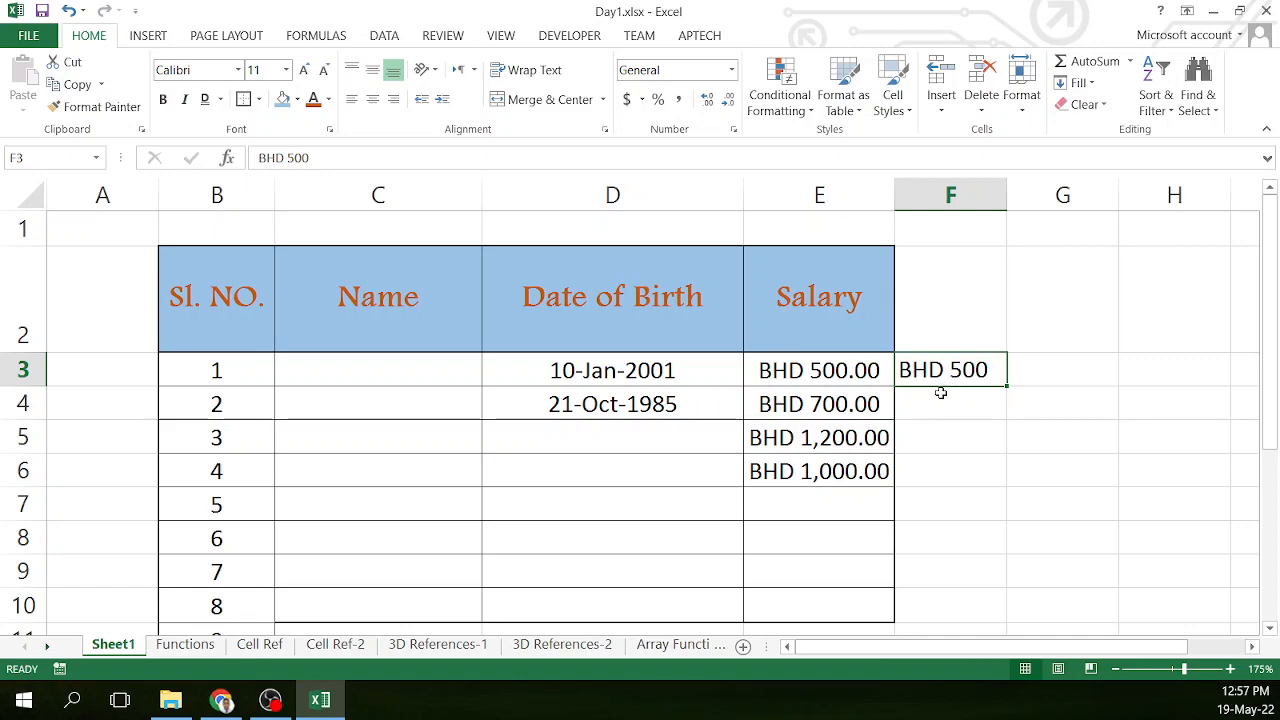
key(Delete)
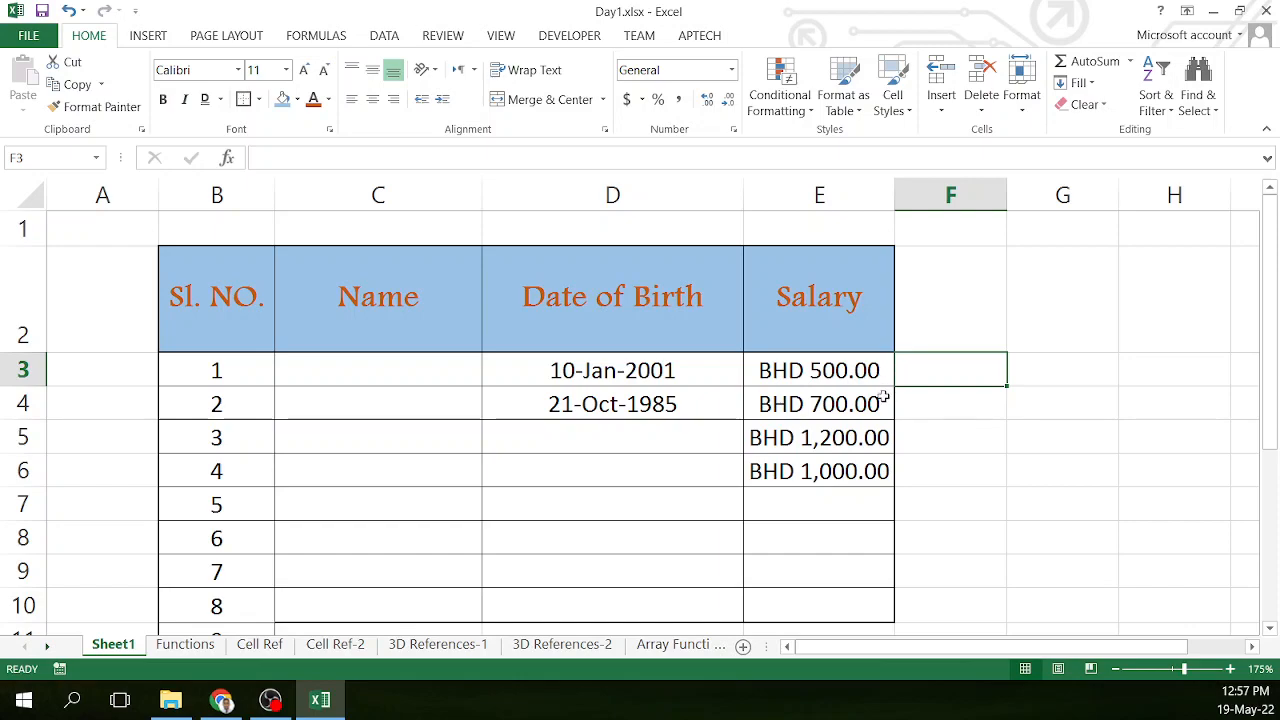
drag(800, 368, 857, 594)
click(857, 540)
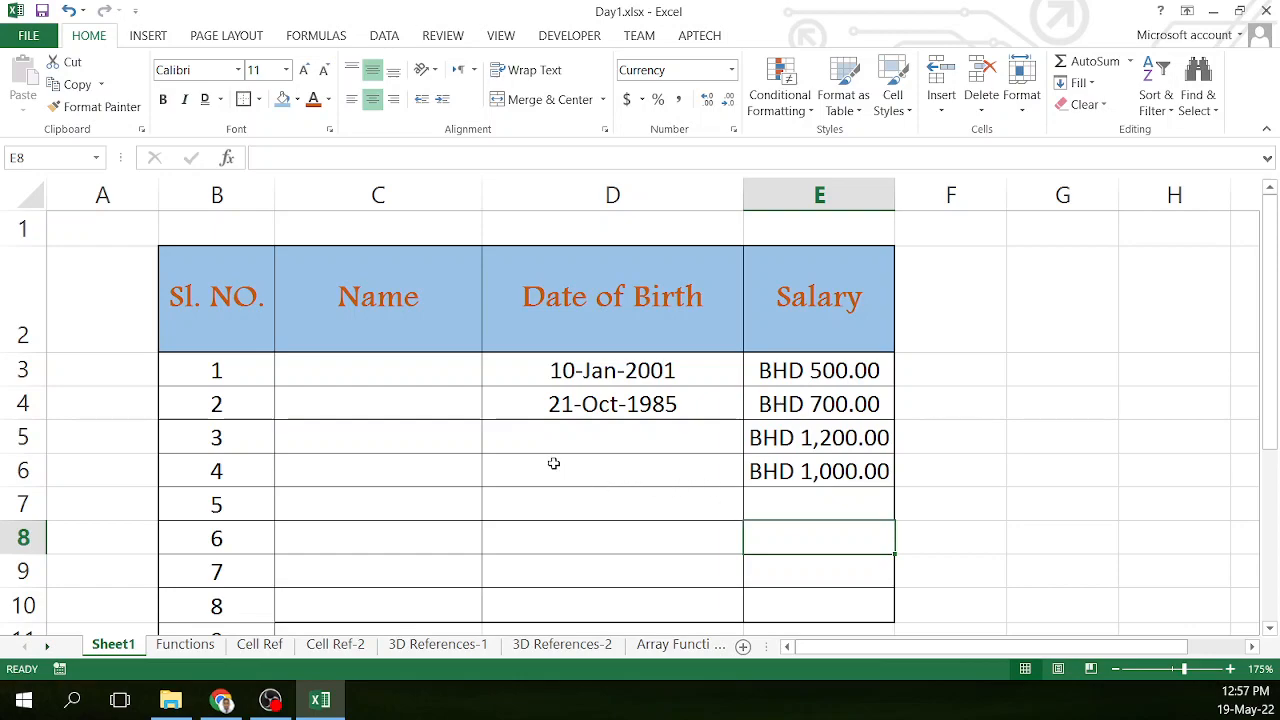
click(542, 461)
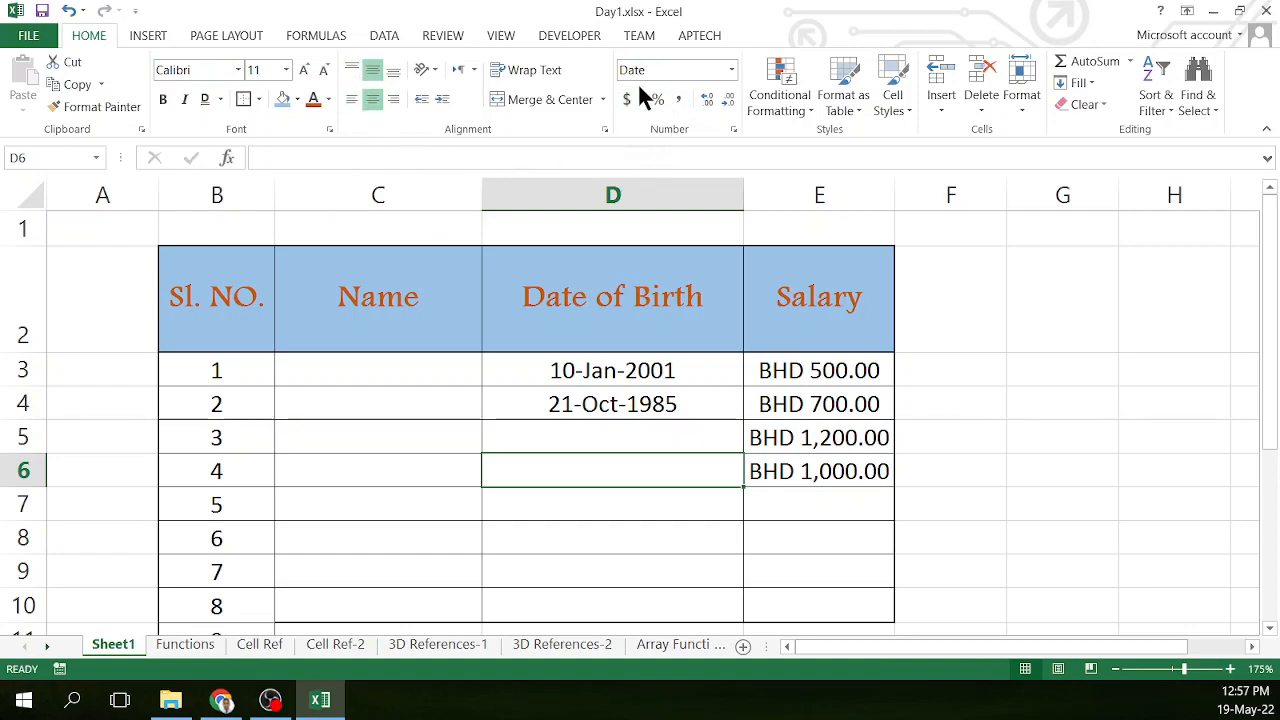
click(950, 474)
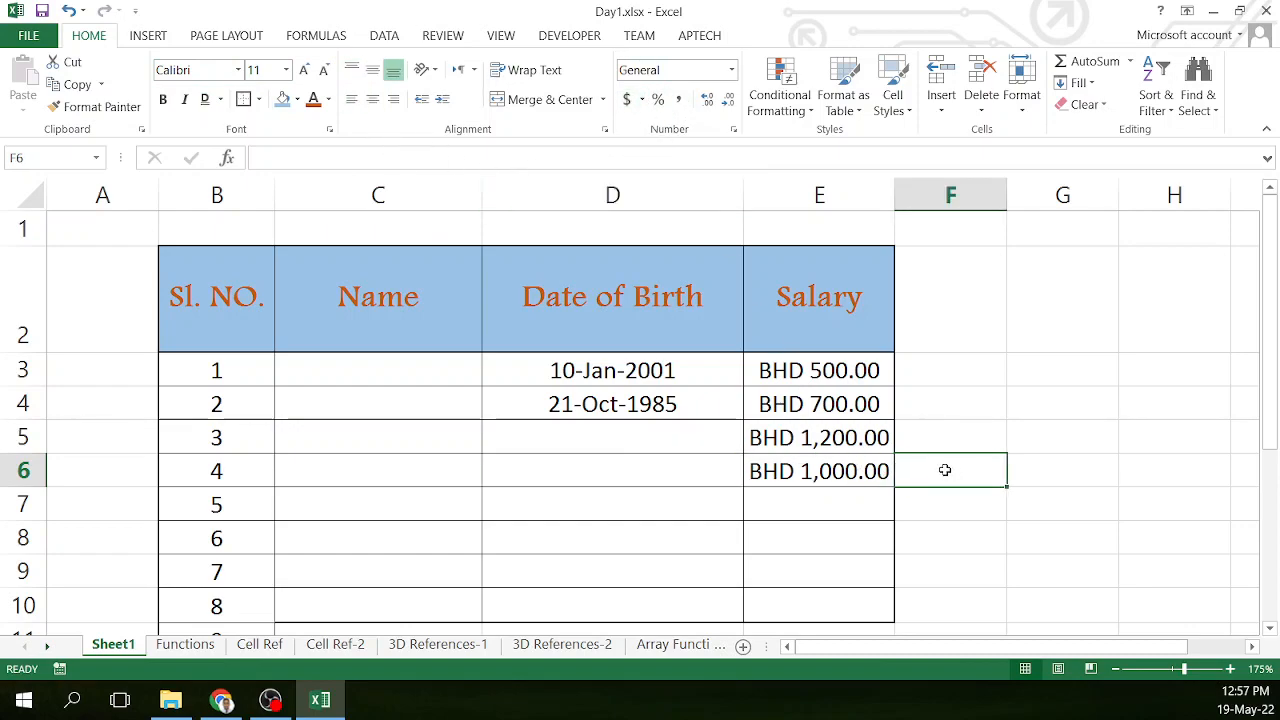
Step: Narrow column C and enter Microsoft Excel 2016 in C17, below the table, so the text exceeds the cell width
scroll(937, 458, down, 4)
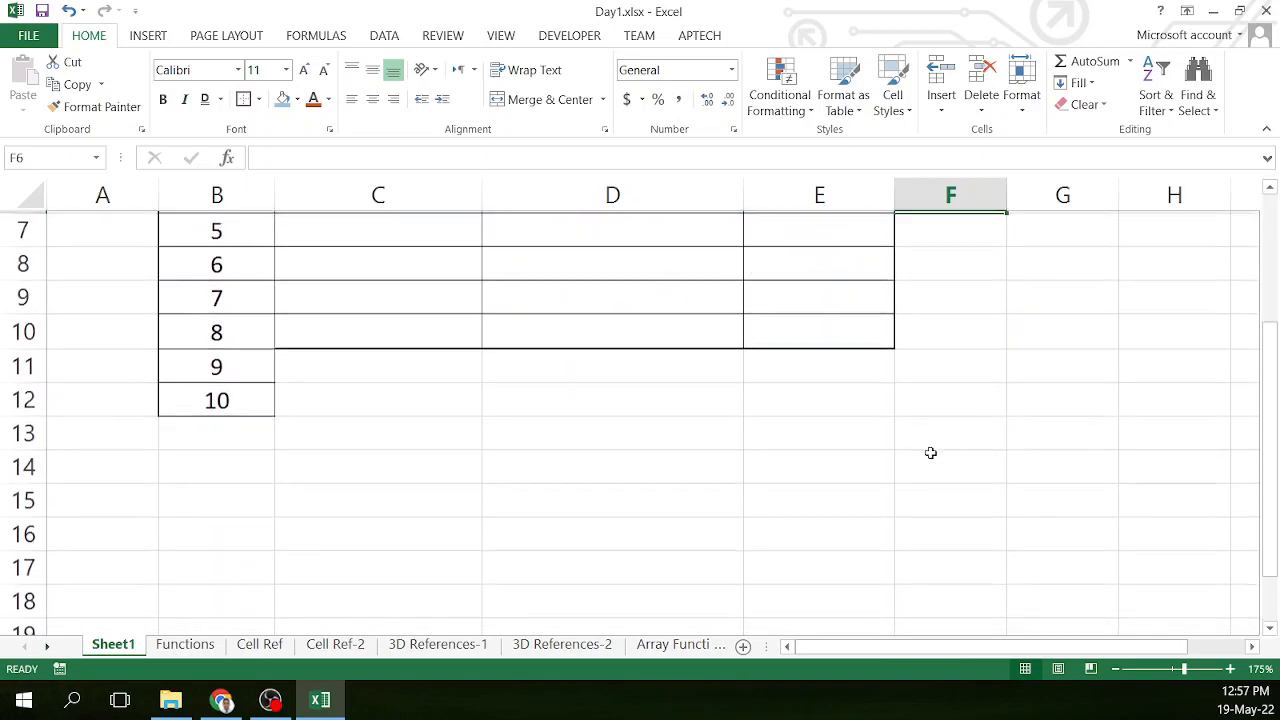
click(427, 357)
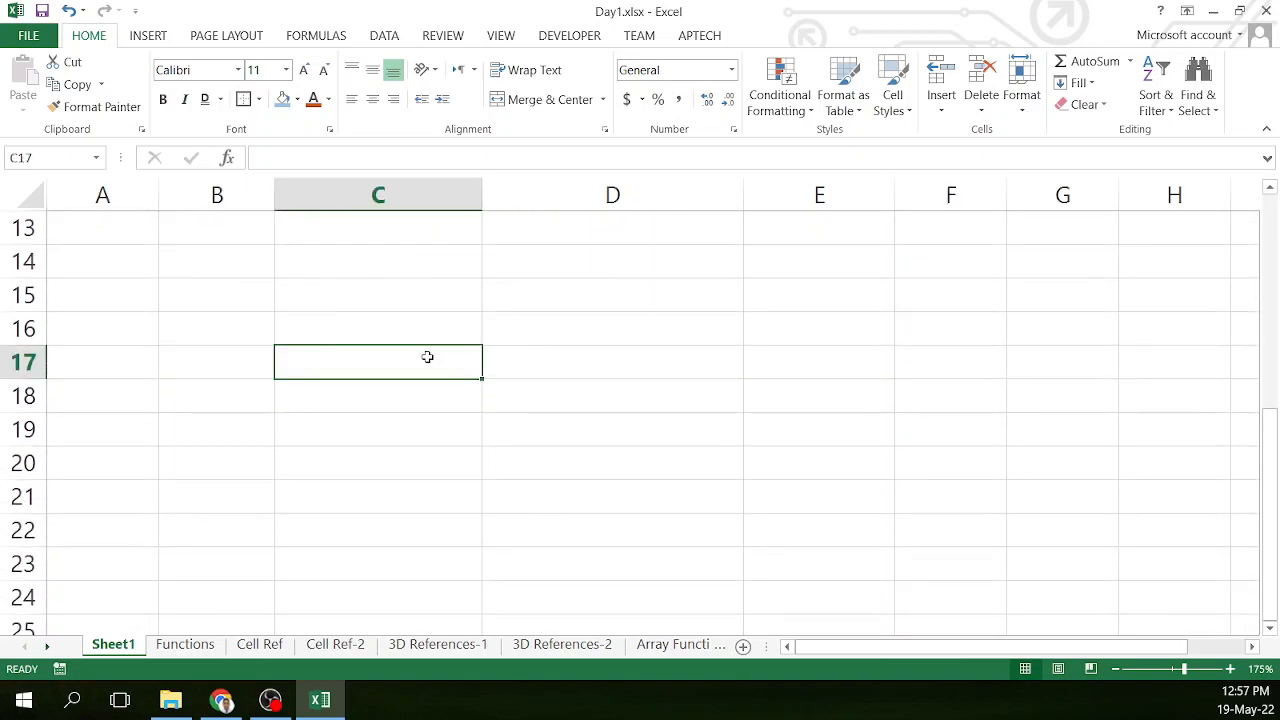
drag(480, 197, 407, 194)
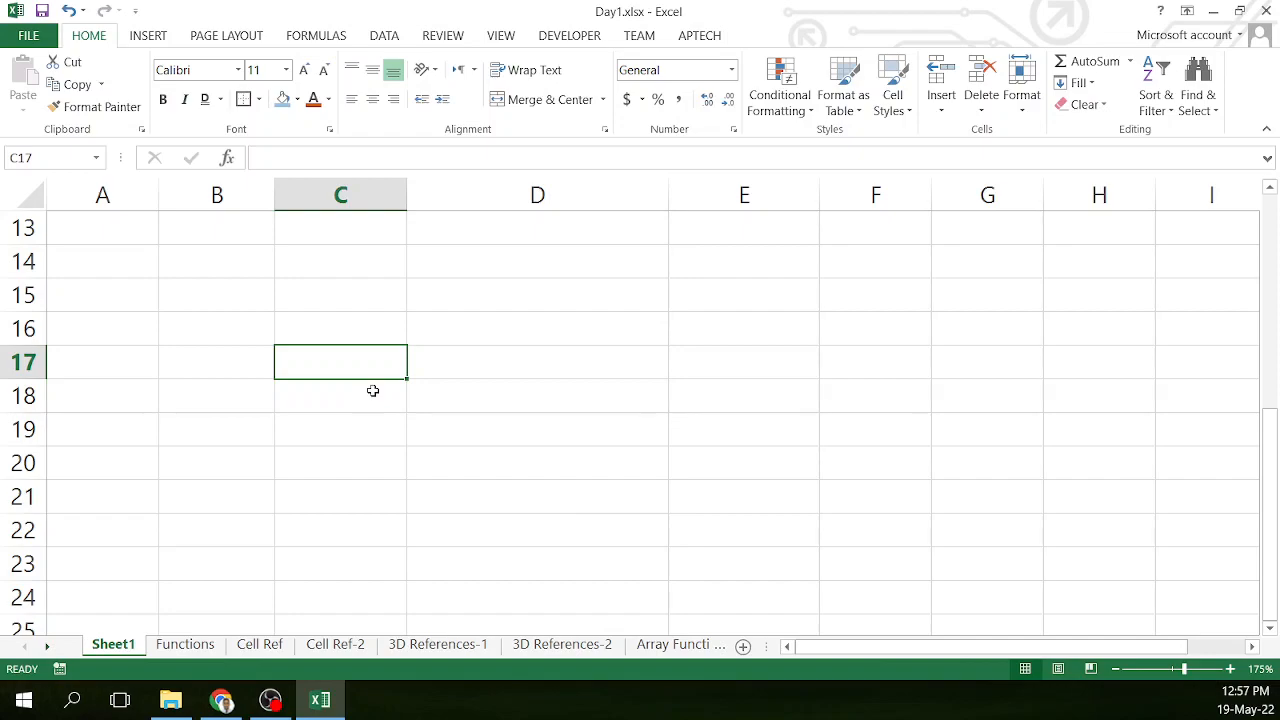
text(Microso)
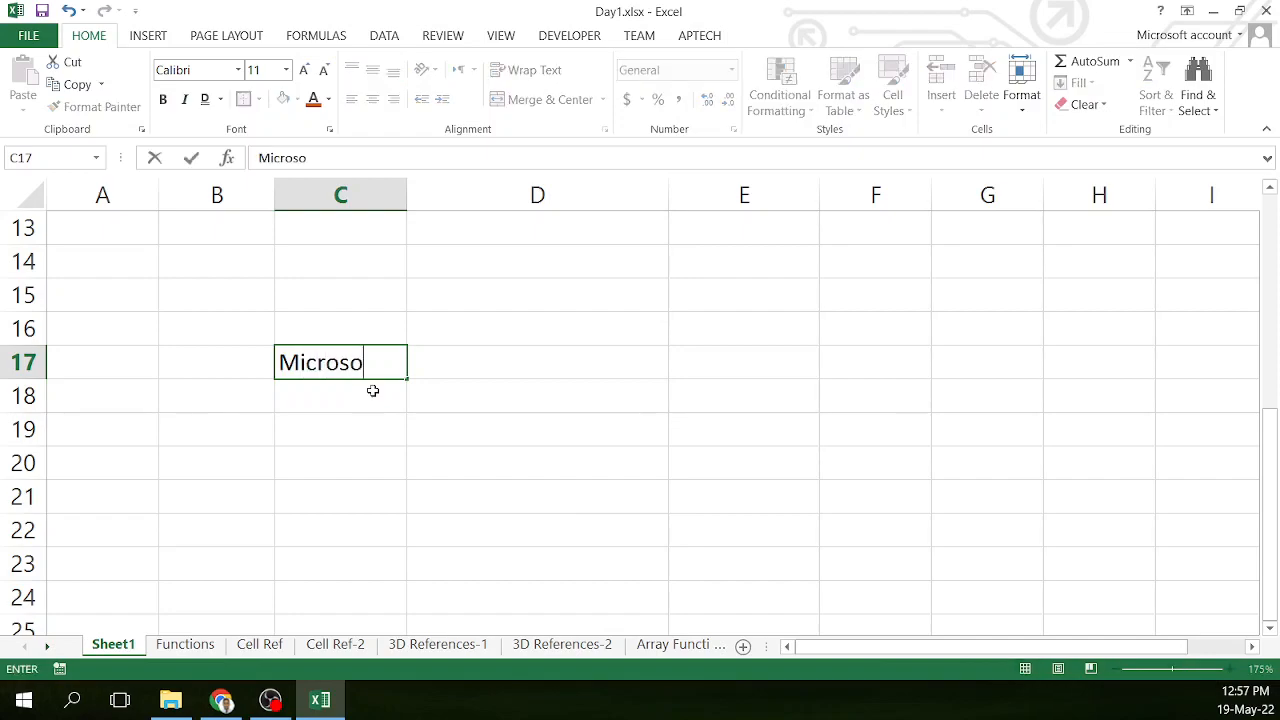
text(ft Exc)
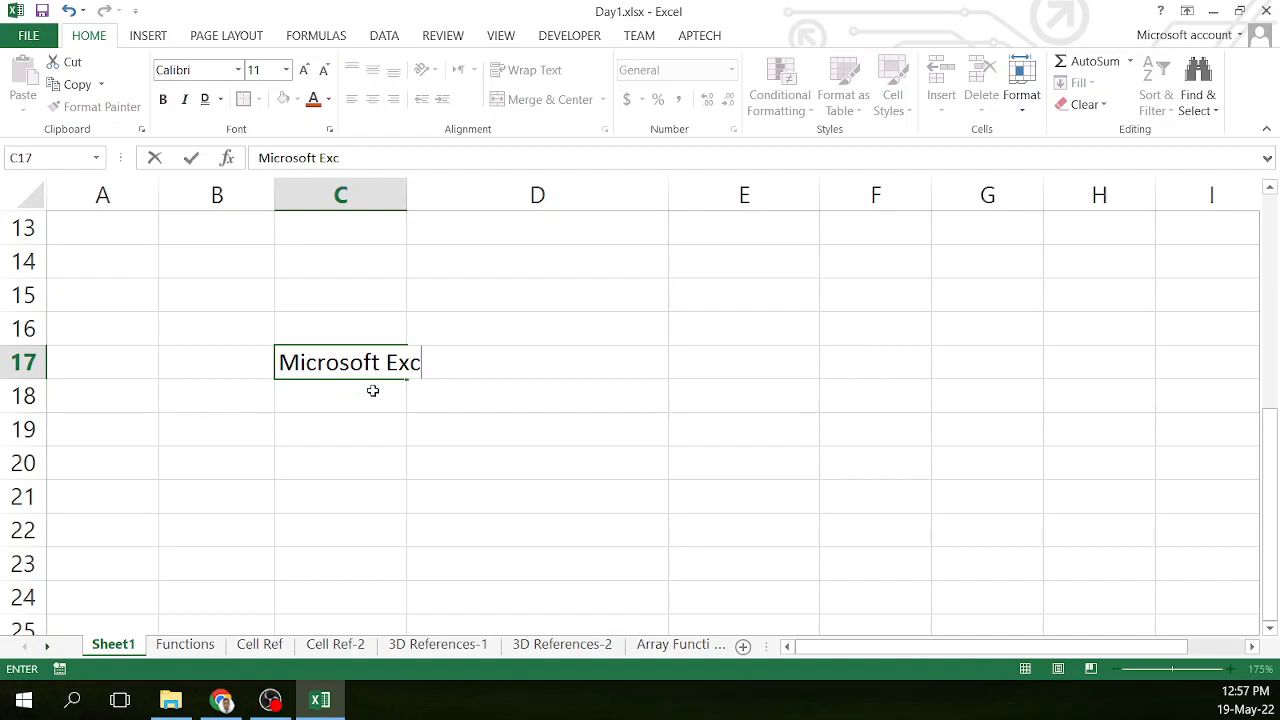
text(el 201)
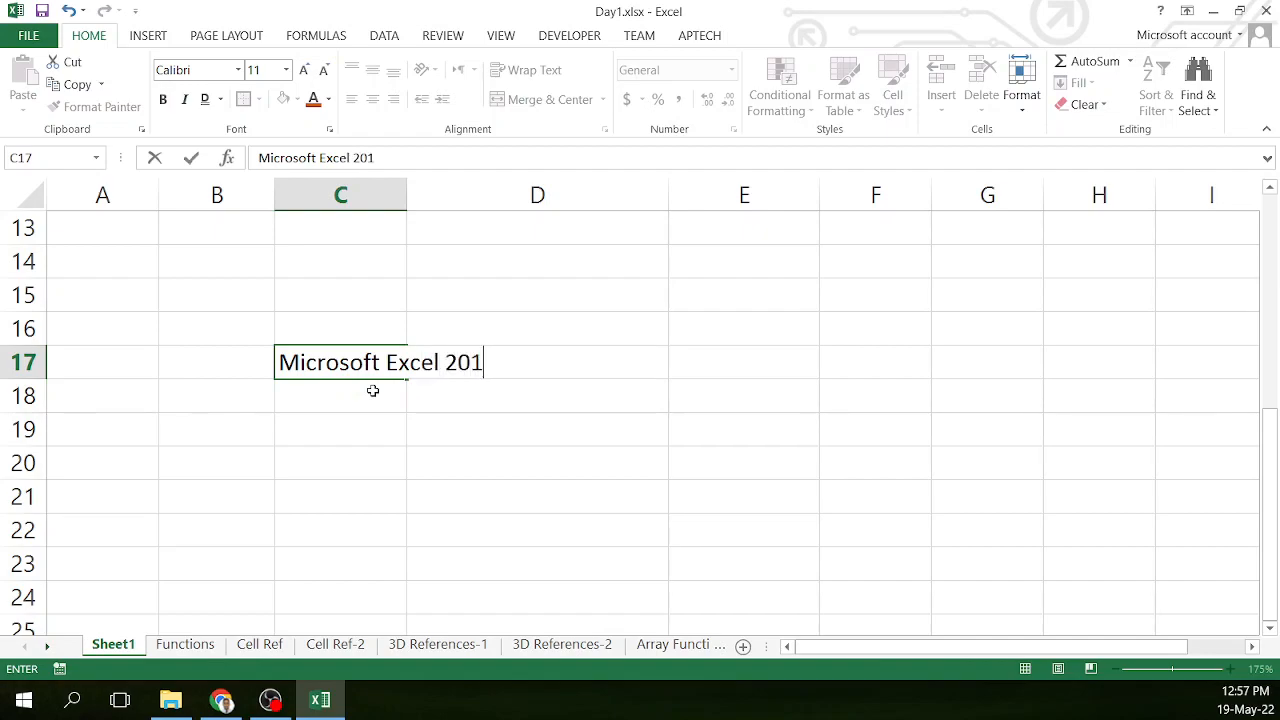
text(6)
key(Return)
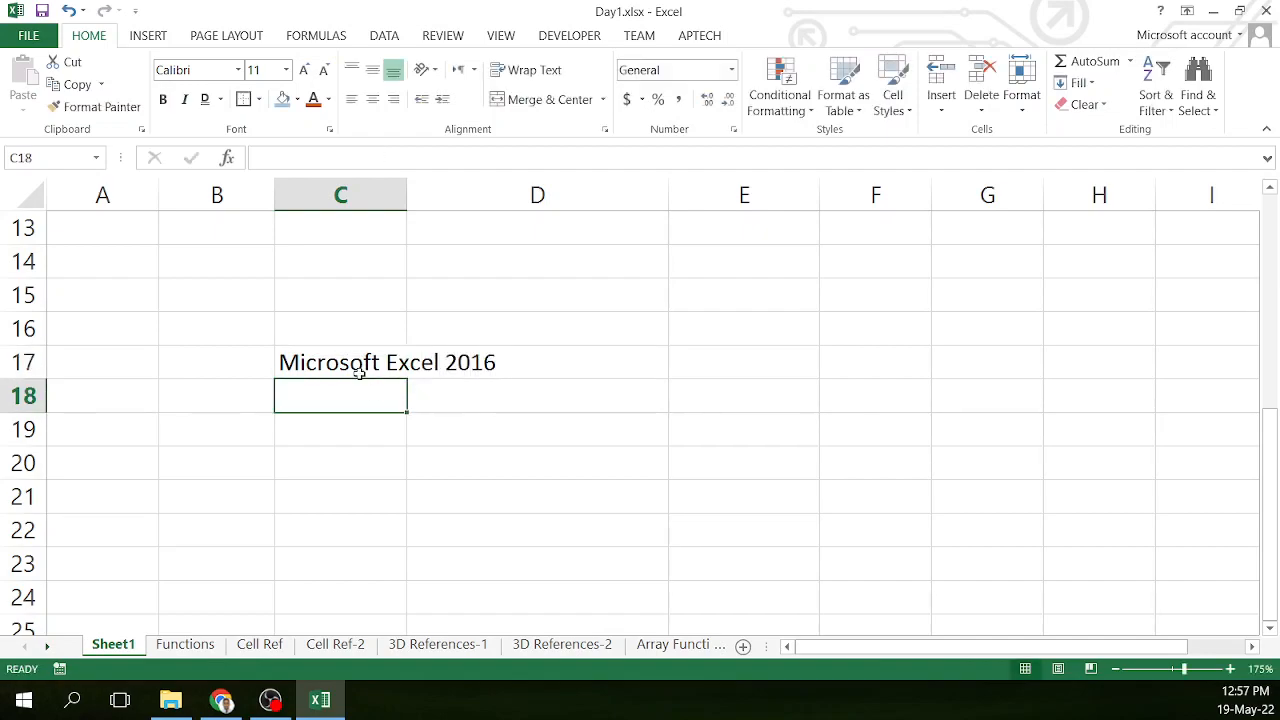
Step: Widen column C to fit the text in C17, and narrow it again so the text overflows into D17
click(333, 366)
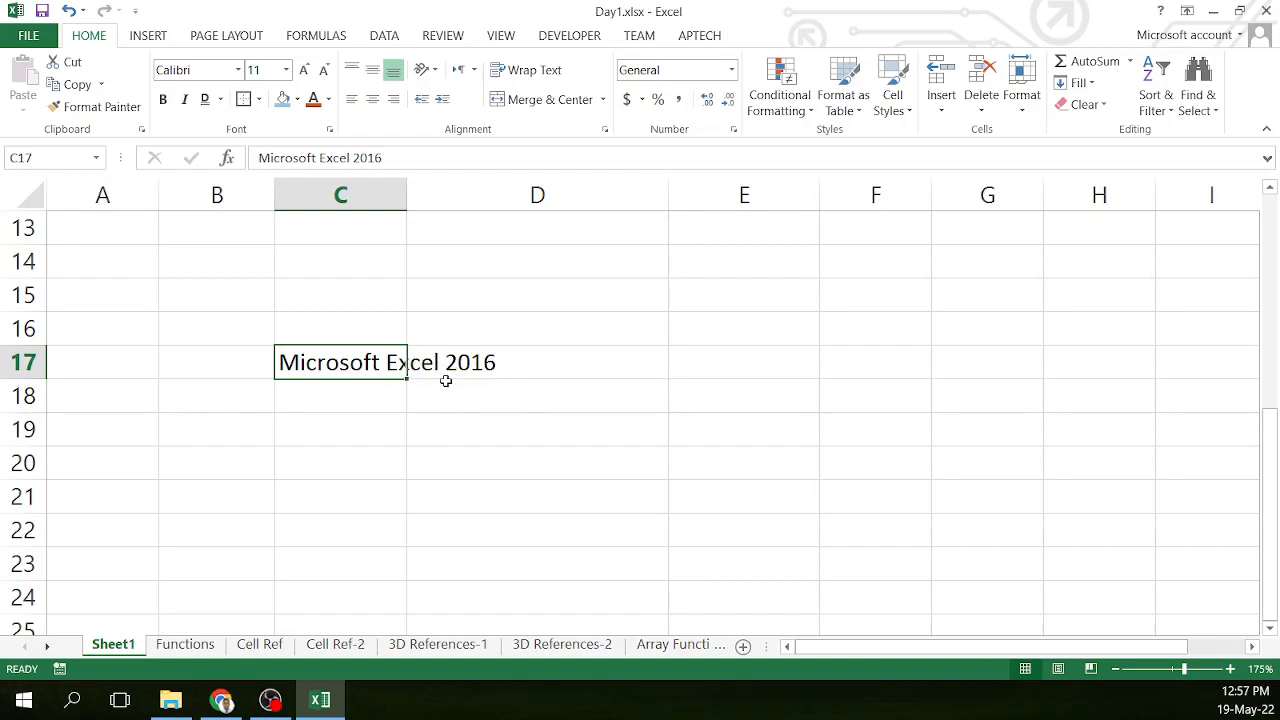
drag(407, 195, 501, 222)
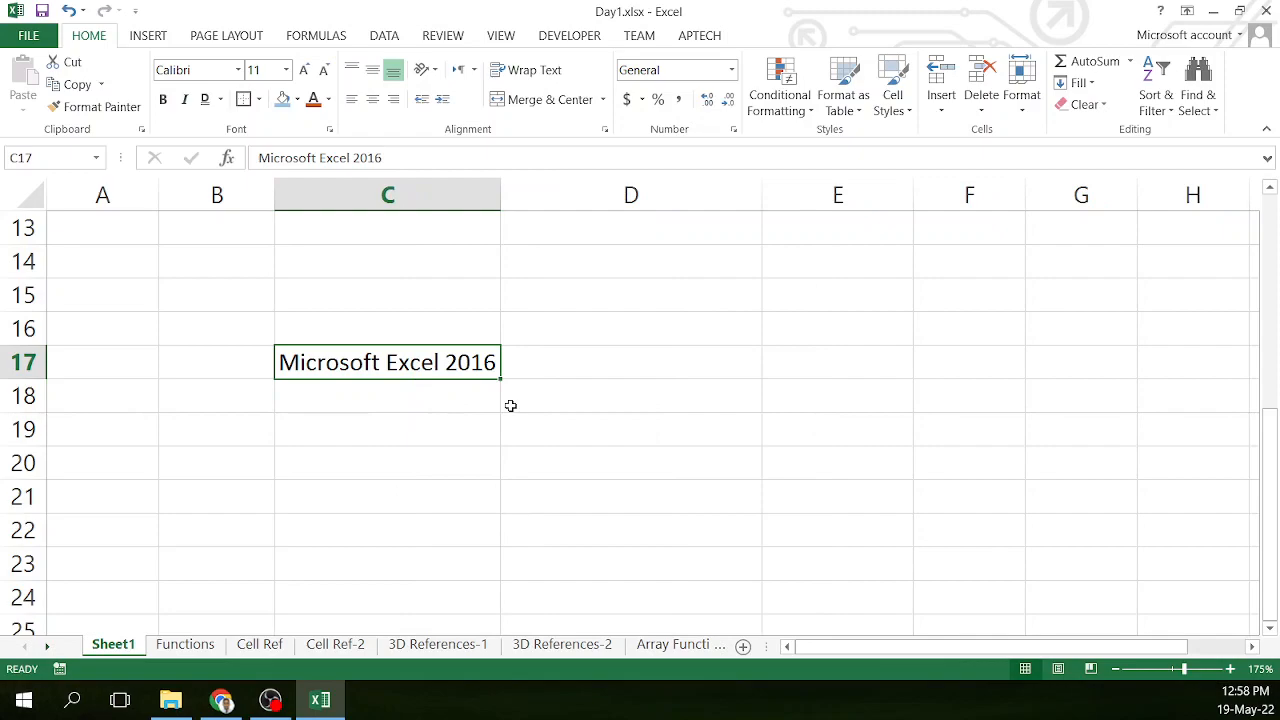
drag(500, 197, 421, 208)
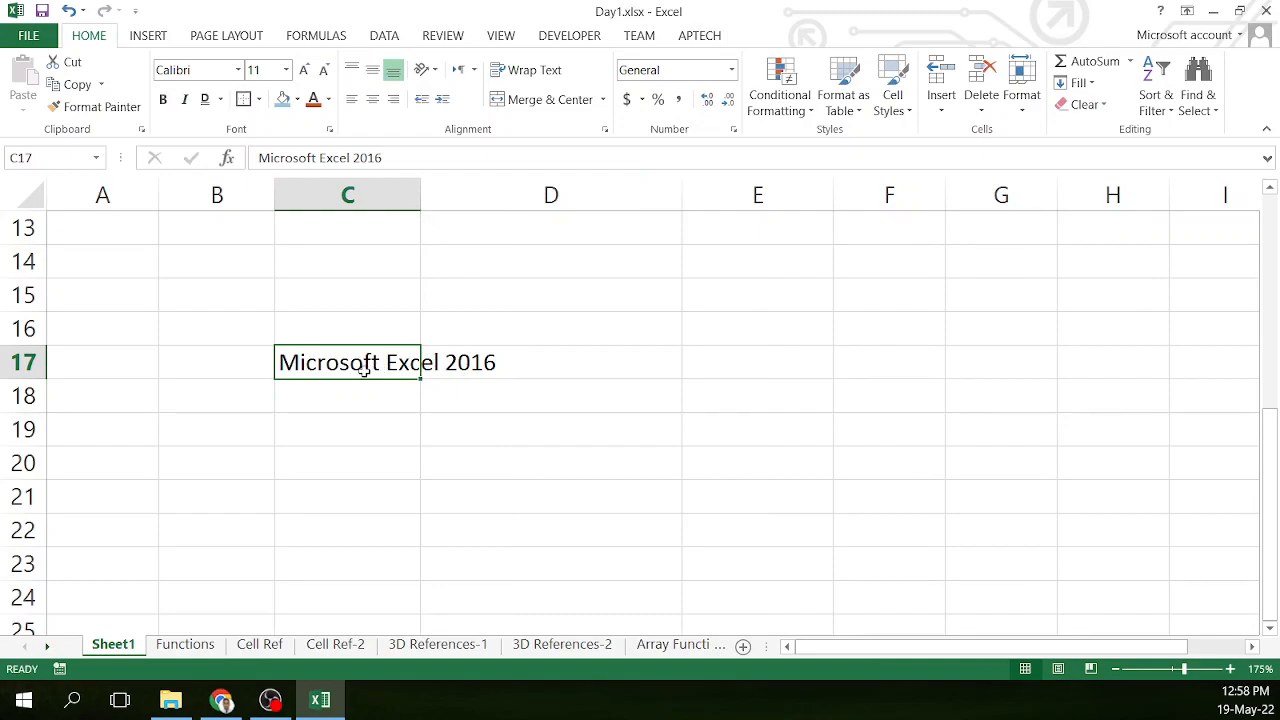
Step: Wrap the text in C17 within the cell, and turn the wrapping off again
click(530, 66)
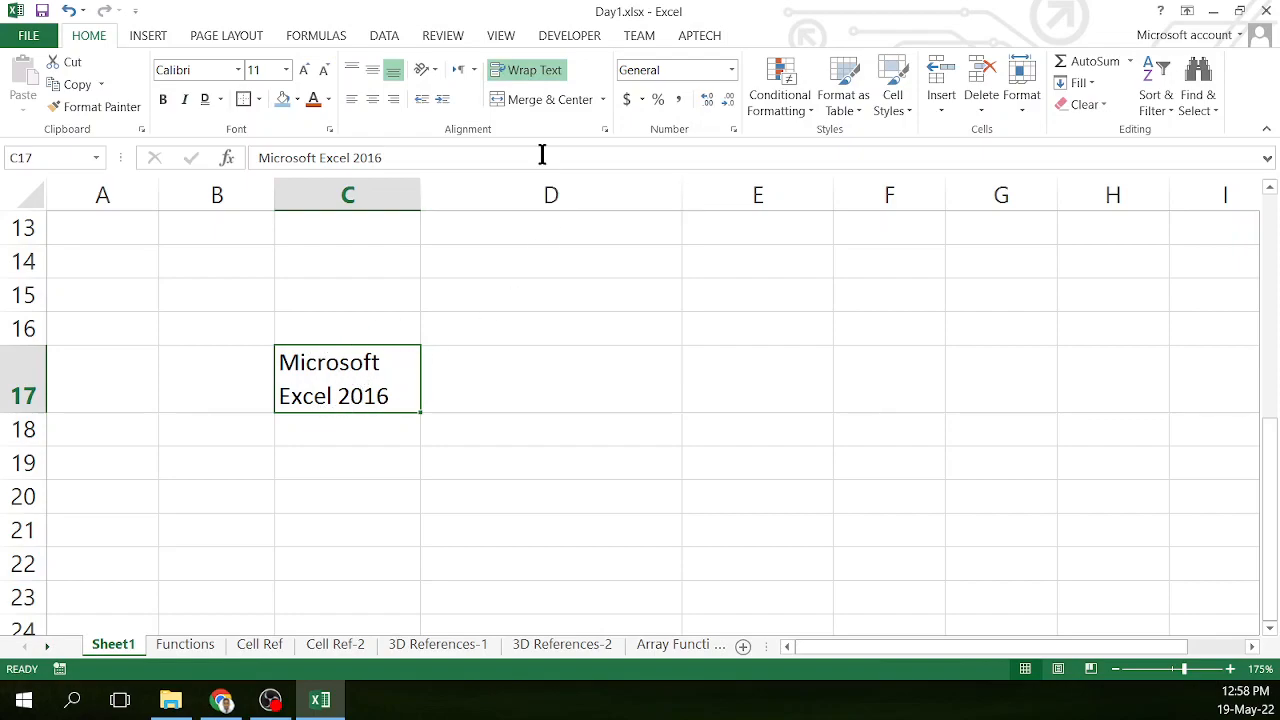
click(532, 72)
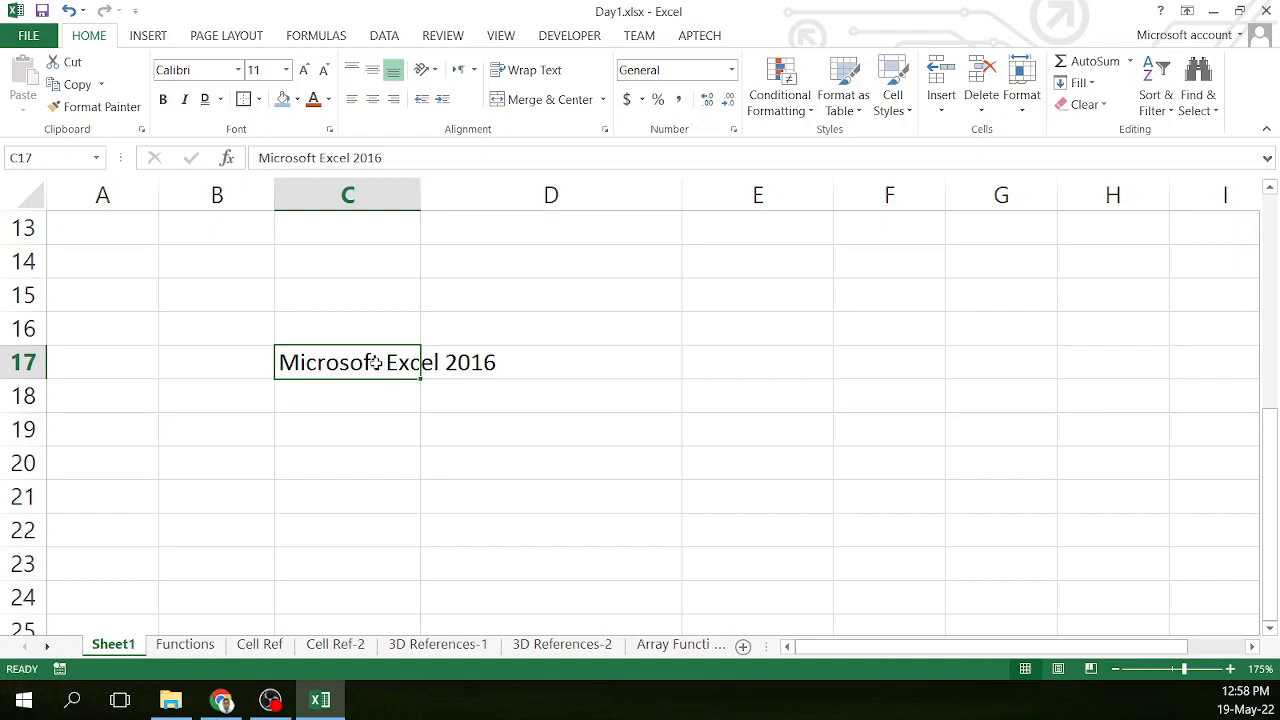
Step: Merge and center C17:D17 to hold the long text, and unmerge the cells again
drag(389, 366, 509, 364)
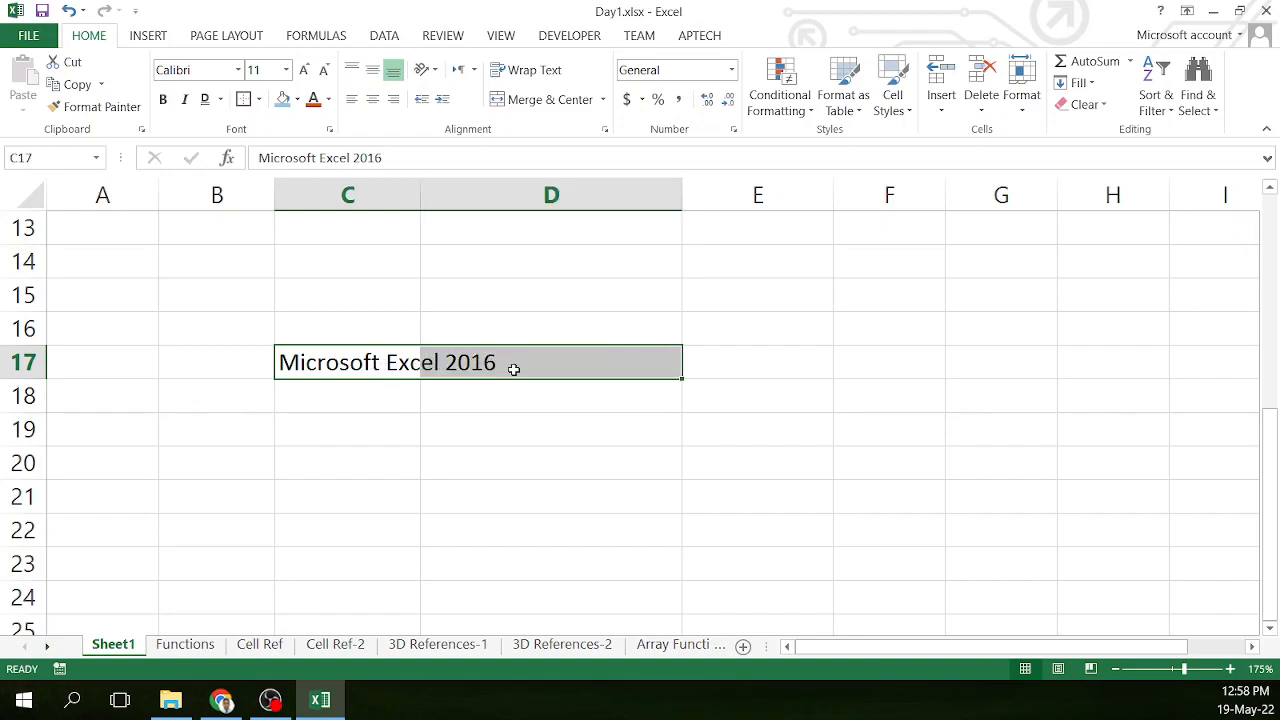
click(390, 356)
drag(422, 357, 494, 362)
click(536, 97)
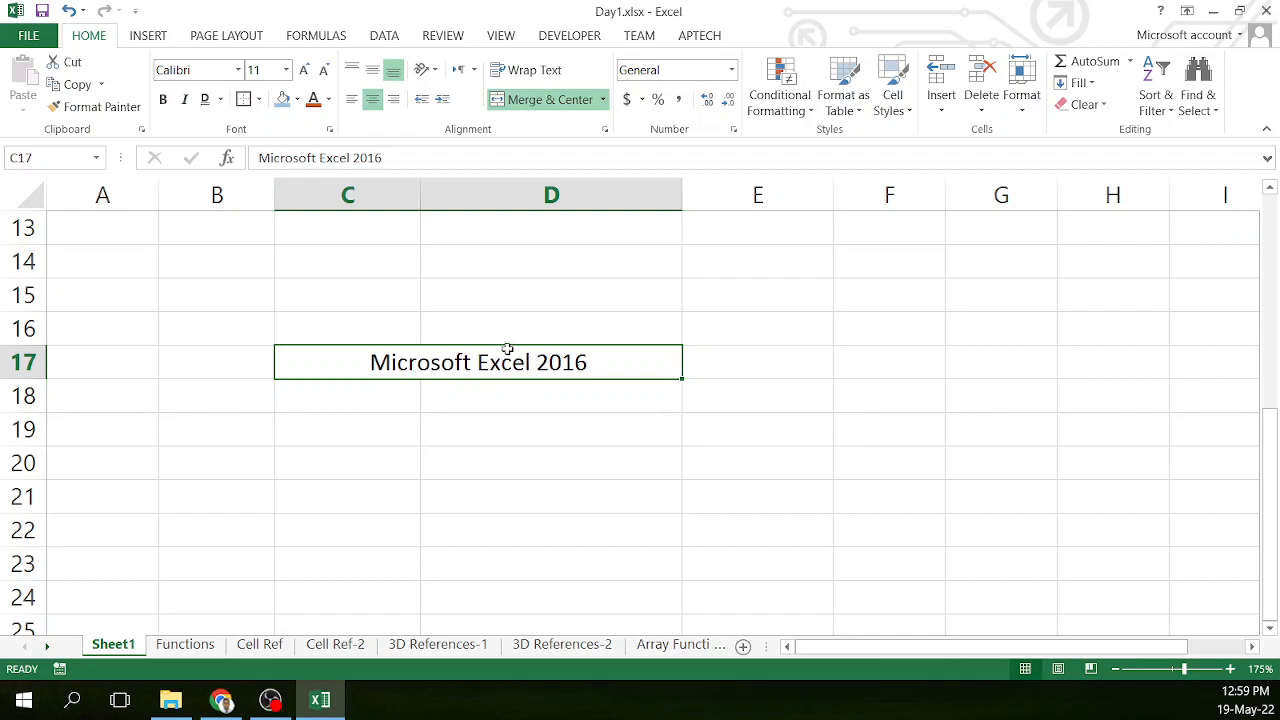
click(544, 95)
click(507, 478)
click(388, 363)
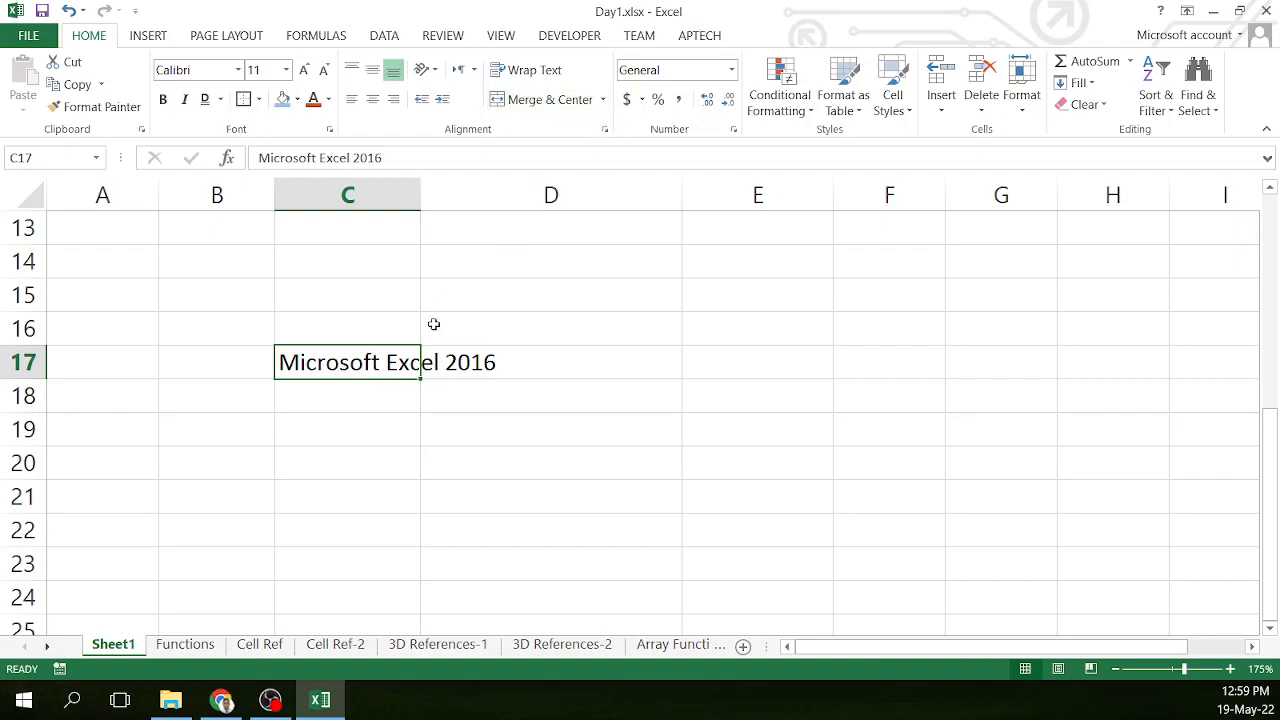
Step: Apply Shrink to fit to C17 in the alignment format settings, and remove the option again
click(605, 128)
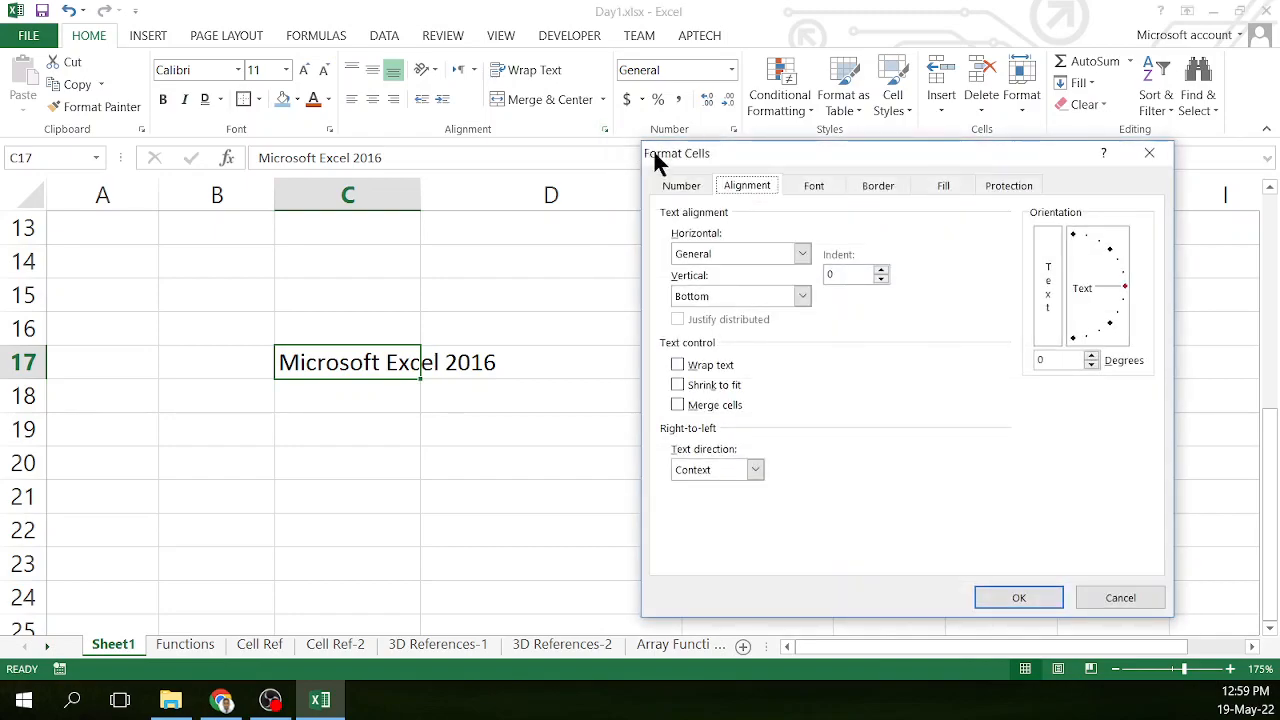
click(706, 388)
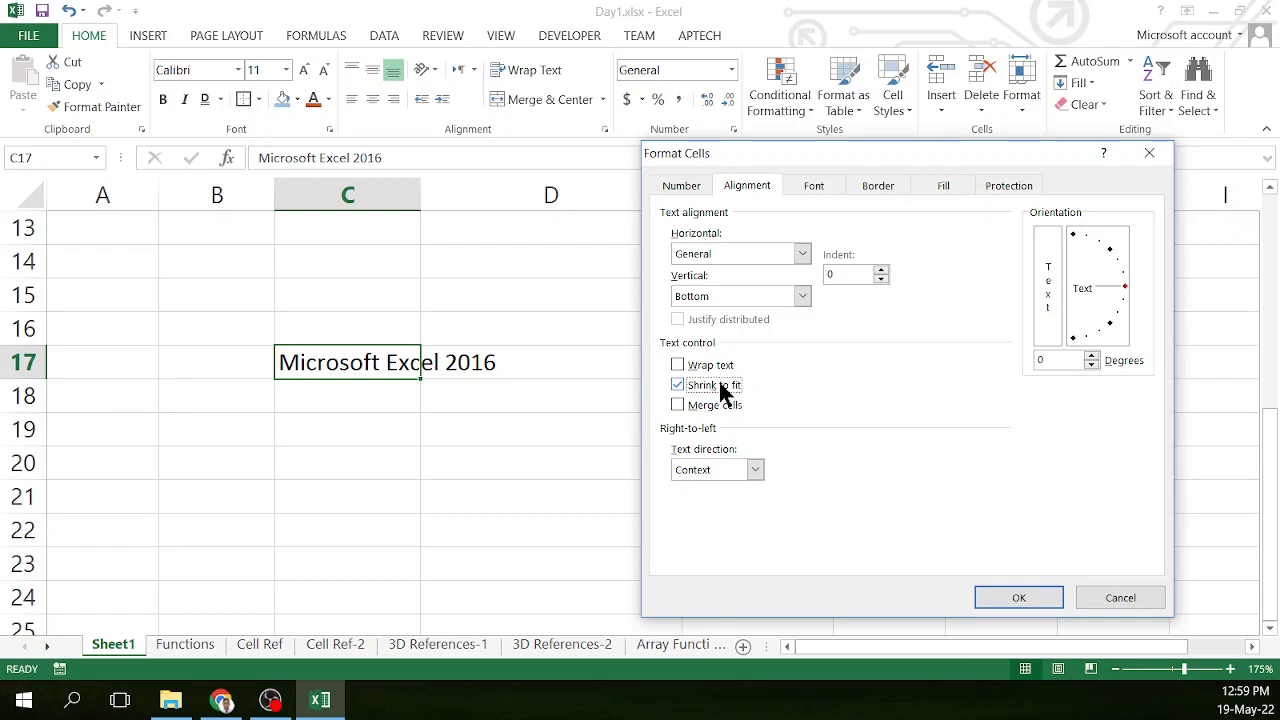
click(1014, 597)
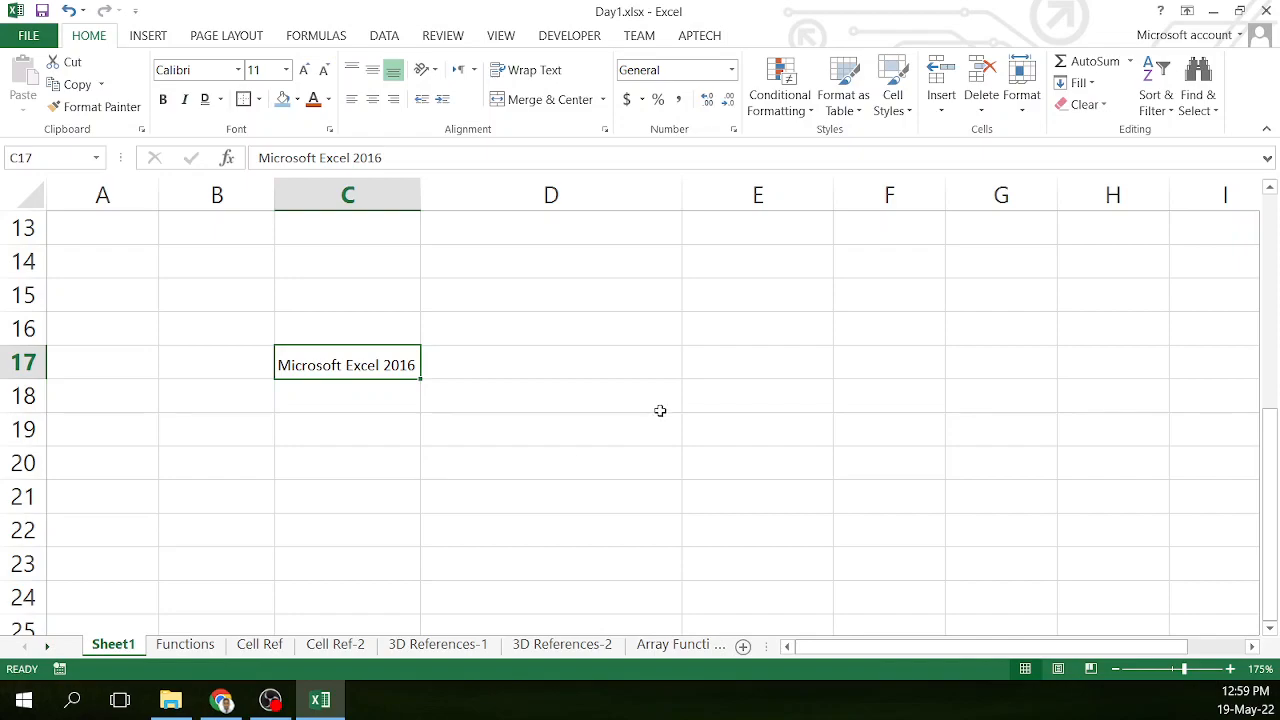
click(605, 131)
click(695, 386)
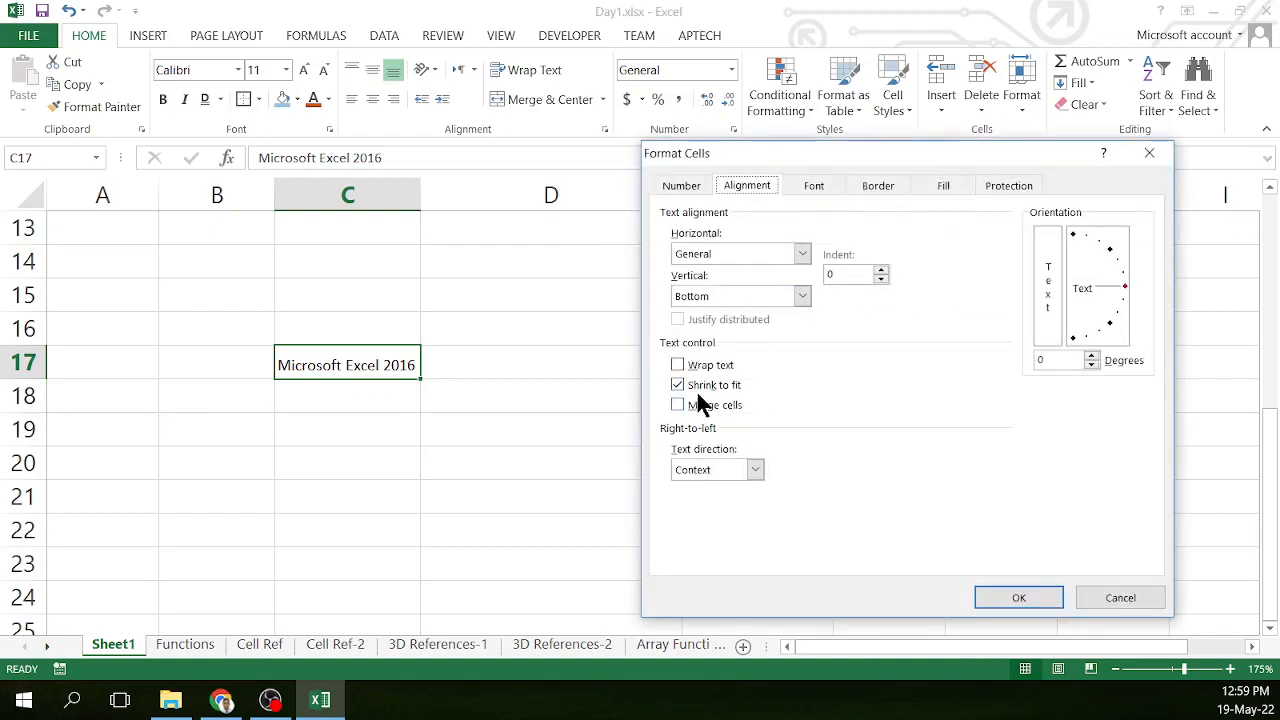
click(690, 382)
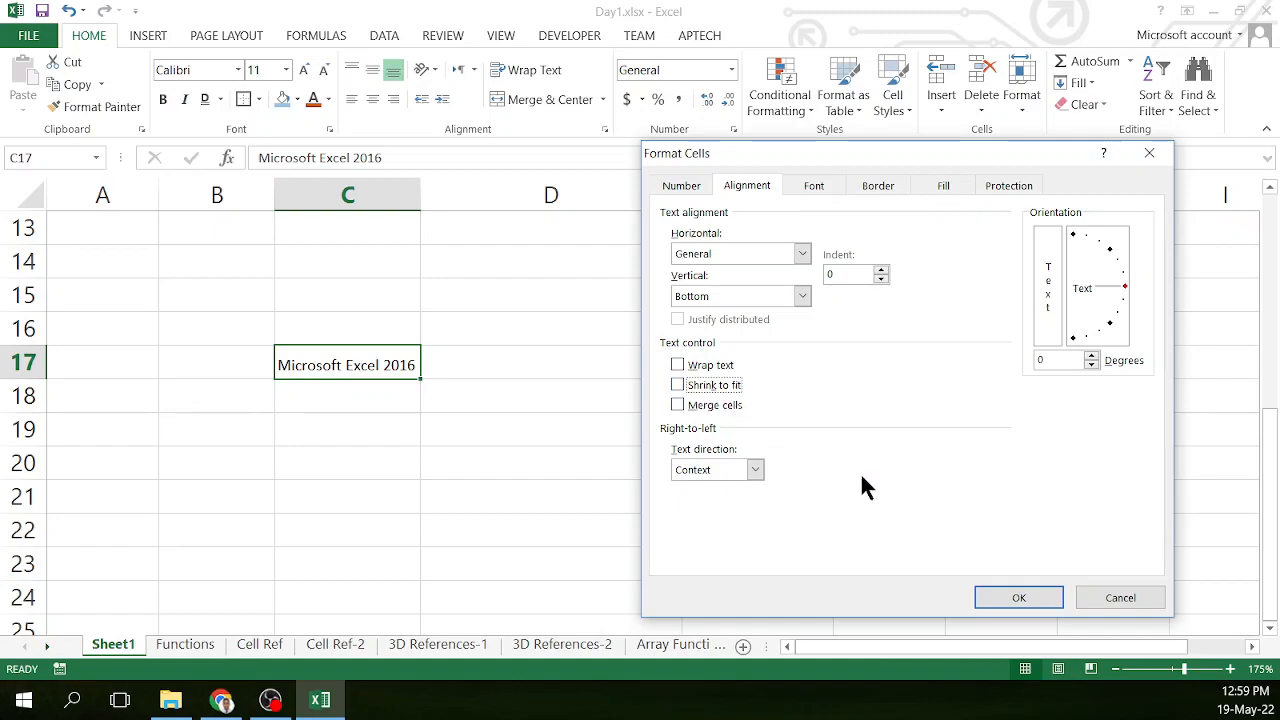
click(1002, 591)
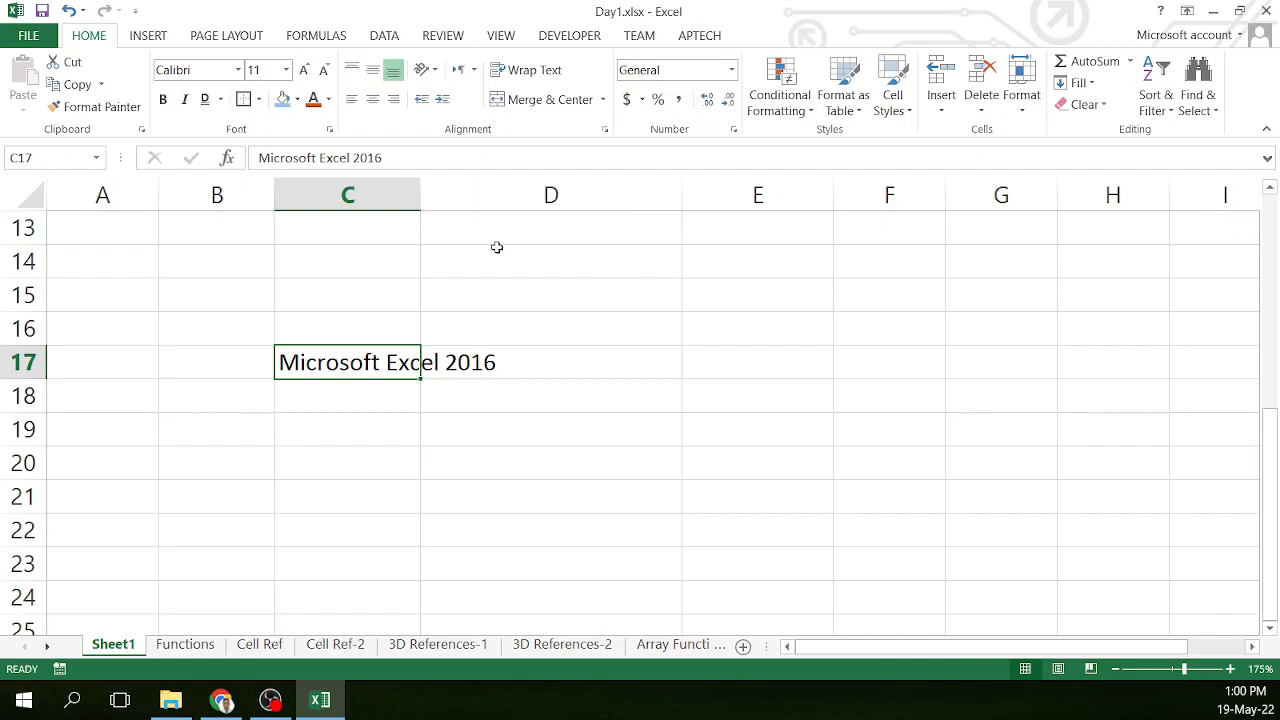
Step: Return to the table and select D3, the first entry under Date of Birth
scroll(479, 363, up, 4)
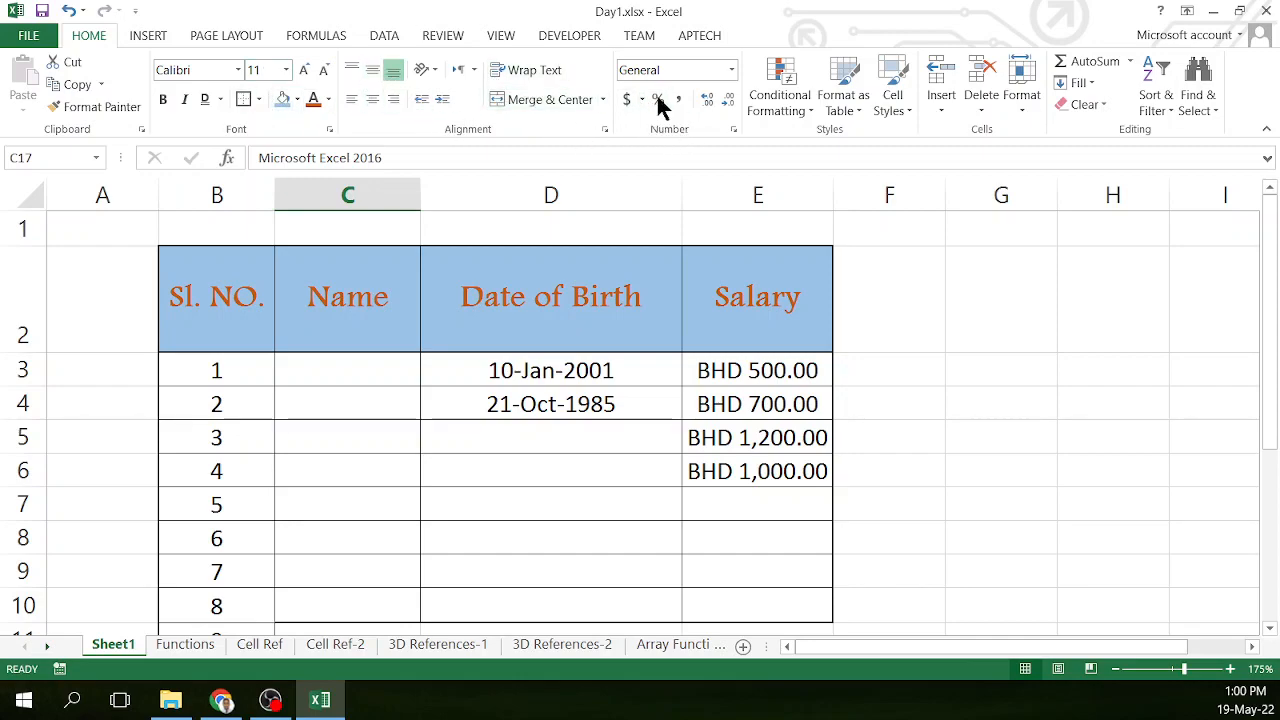
click(535, 370)
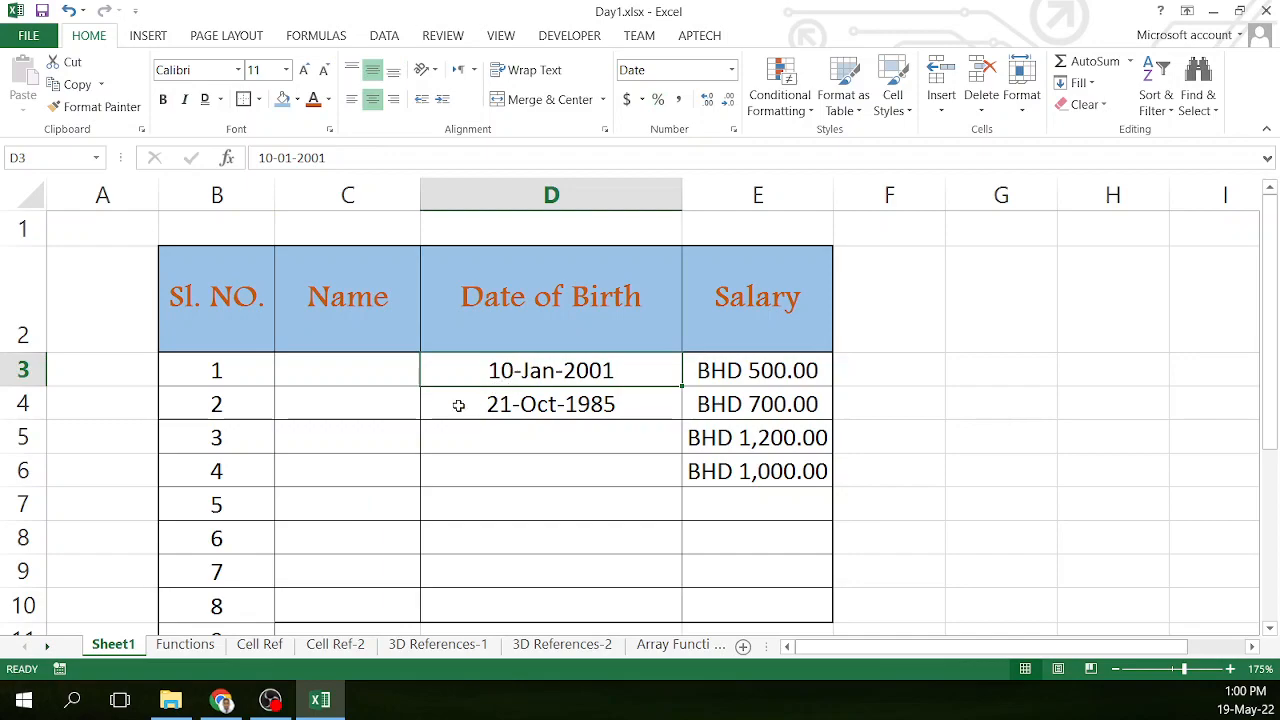